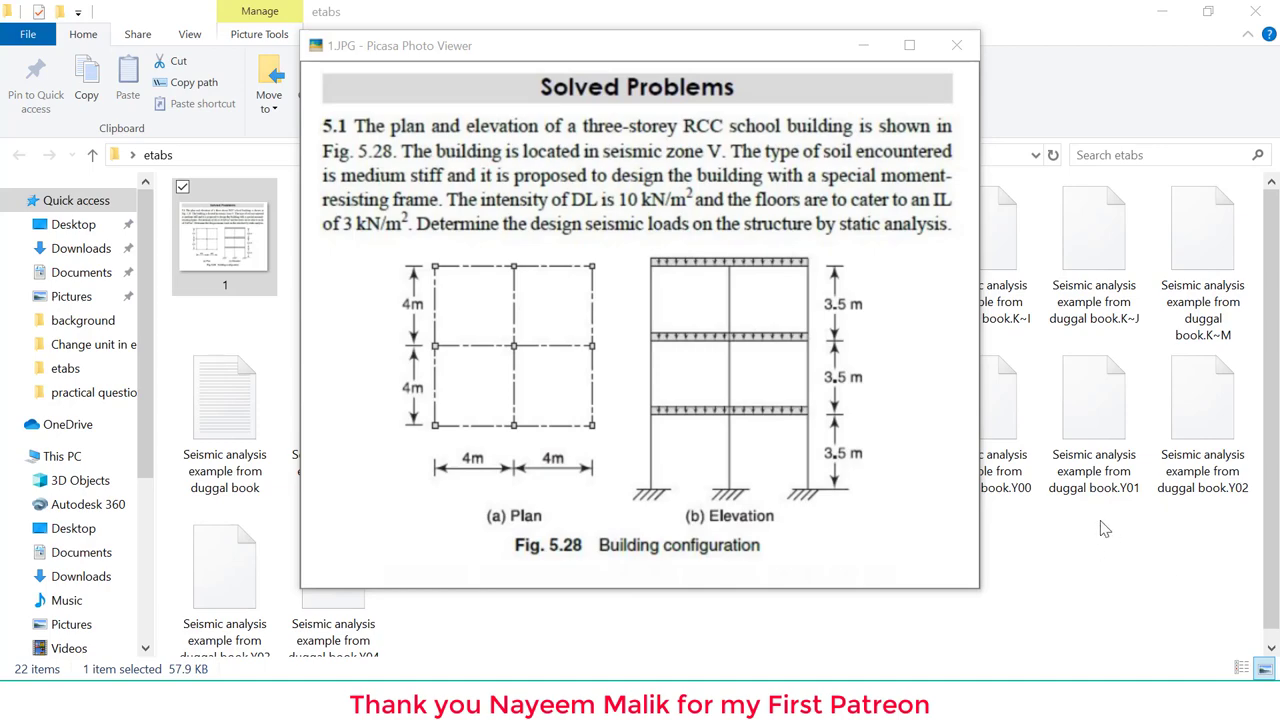
Examine the plan and elevation figures of the three-storey building, including plan layout and storey heights
scroll(676, 285, "up", 3)
scroll(676, 285, "down", 3)
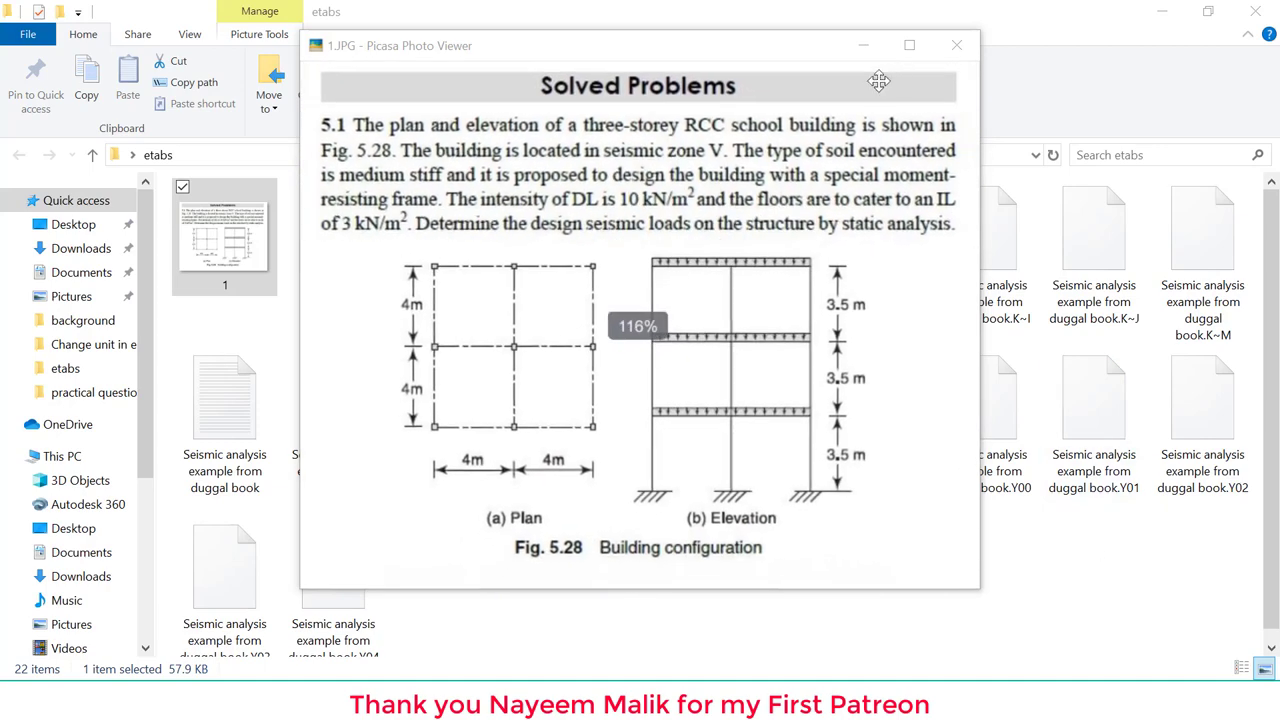
left_click(909, 45)
scroll(897, 285, "up", 3)
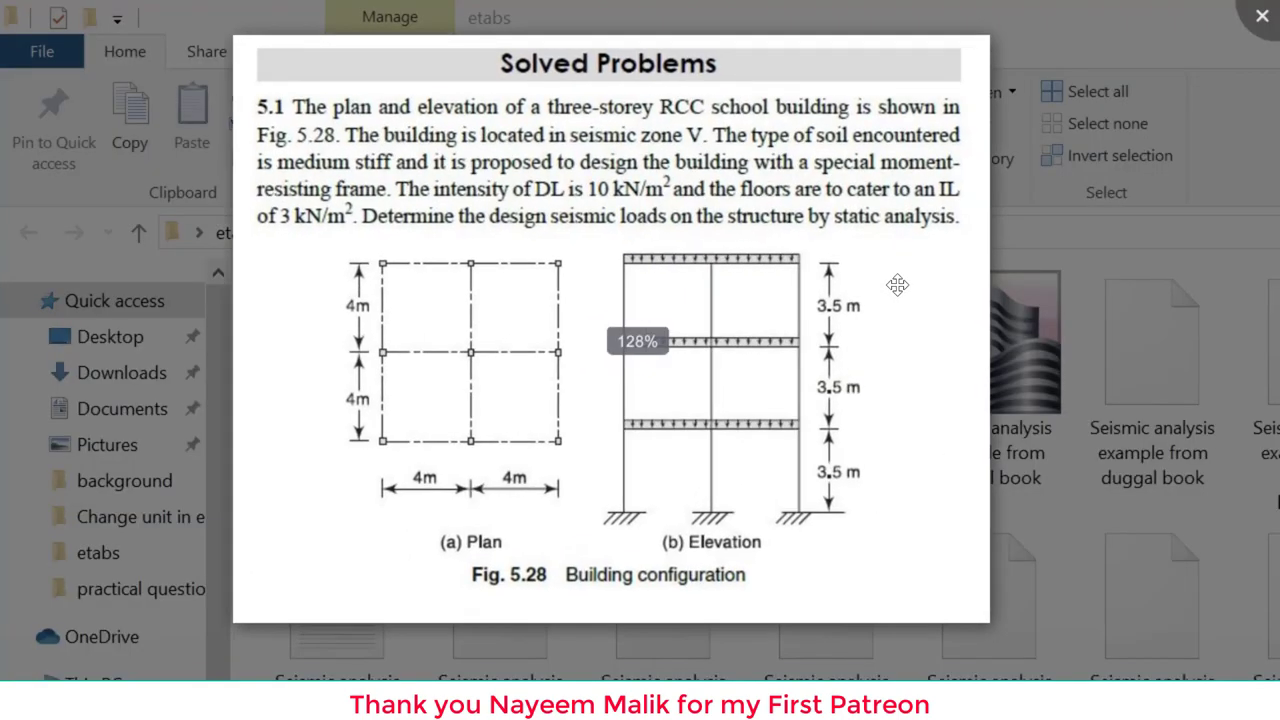
scroll(897, 285, "down", 1)
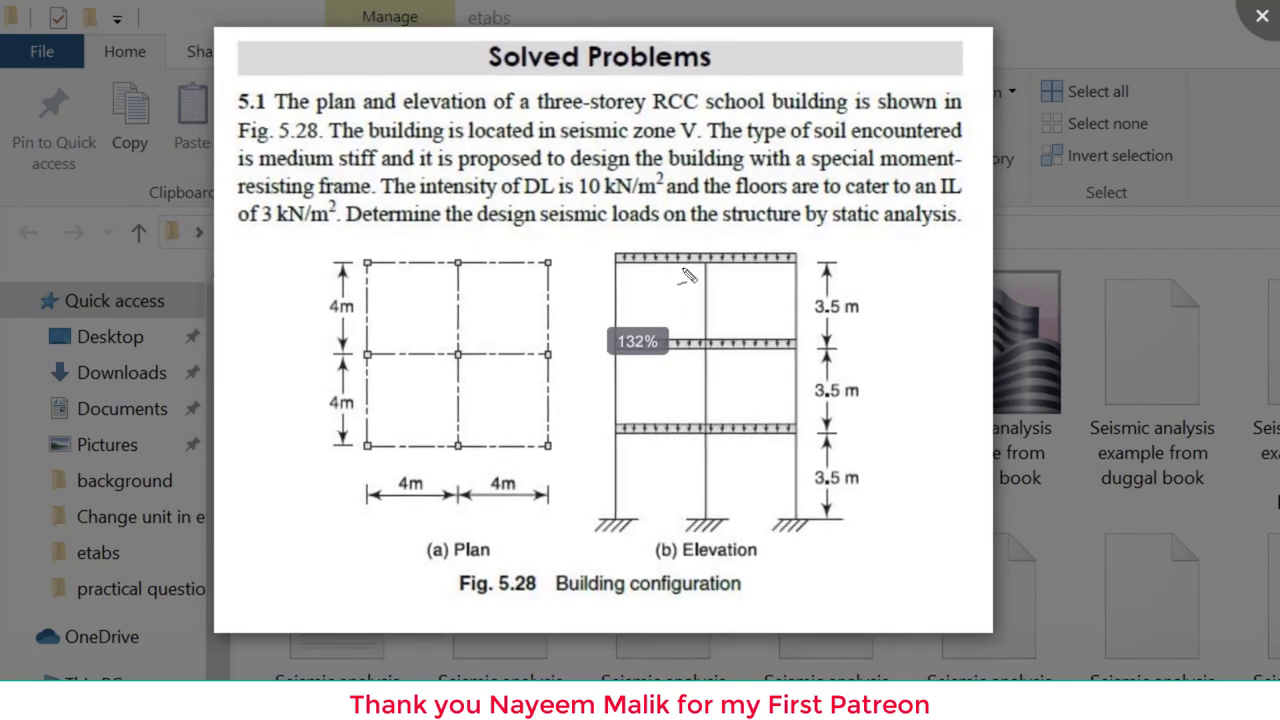
mouse_move(310, 258)
left_mouse_down()
mouse_move(318, 468)
mouse_move(562, 476)
mouse_move(582, 350)
mouse_move(449, 251)
mouse_move(298, 256)
left_mouse_up()
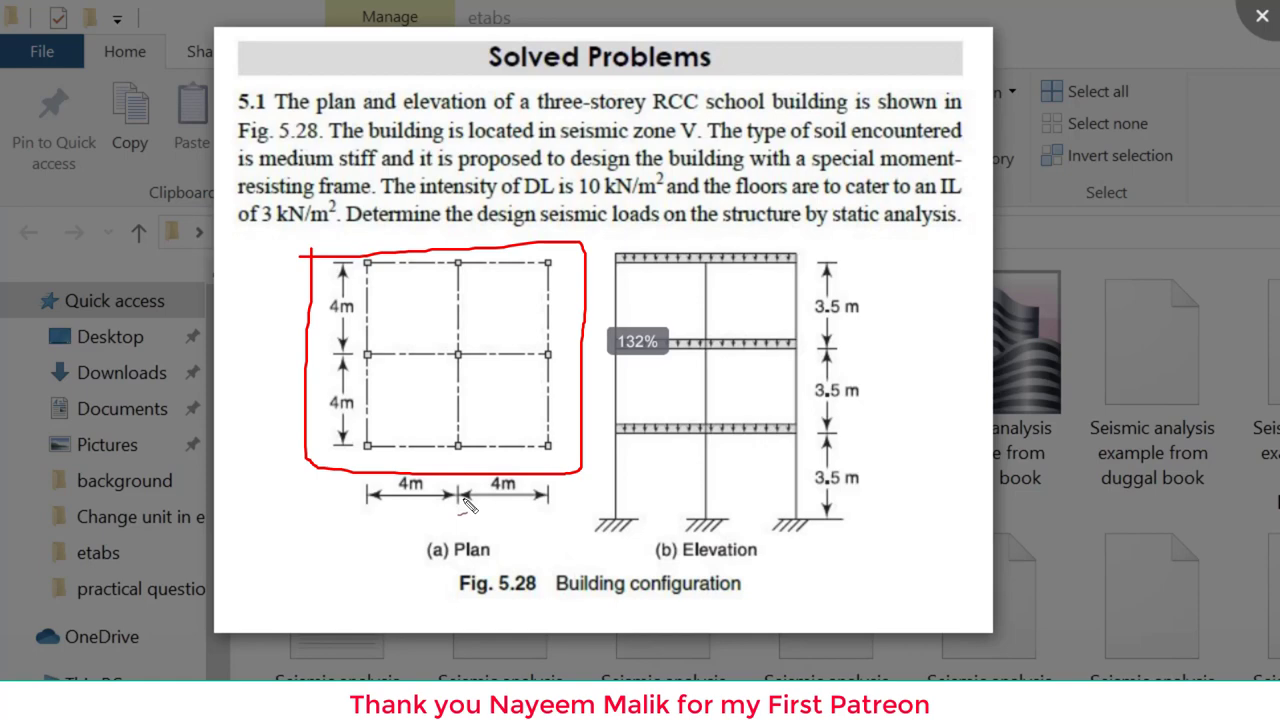
left_click_drag(849, 491, 892, 467)
left_click_drag(864, 401, 900, 371)
left_click_drag(880, 326, 922, 301)
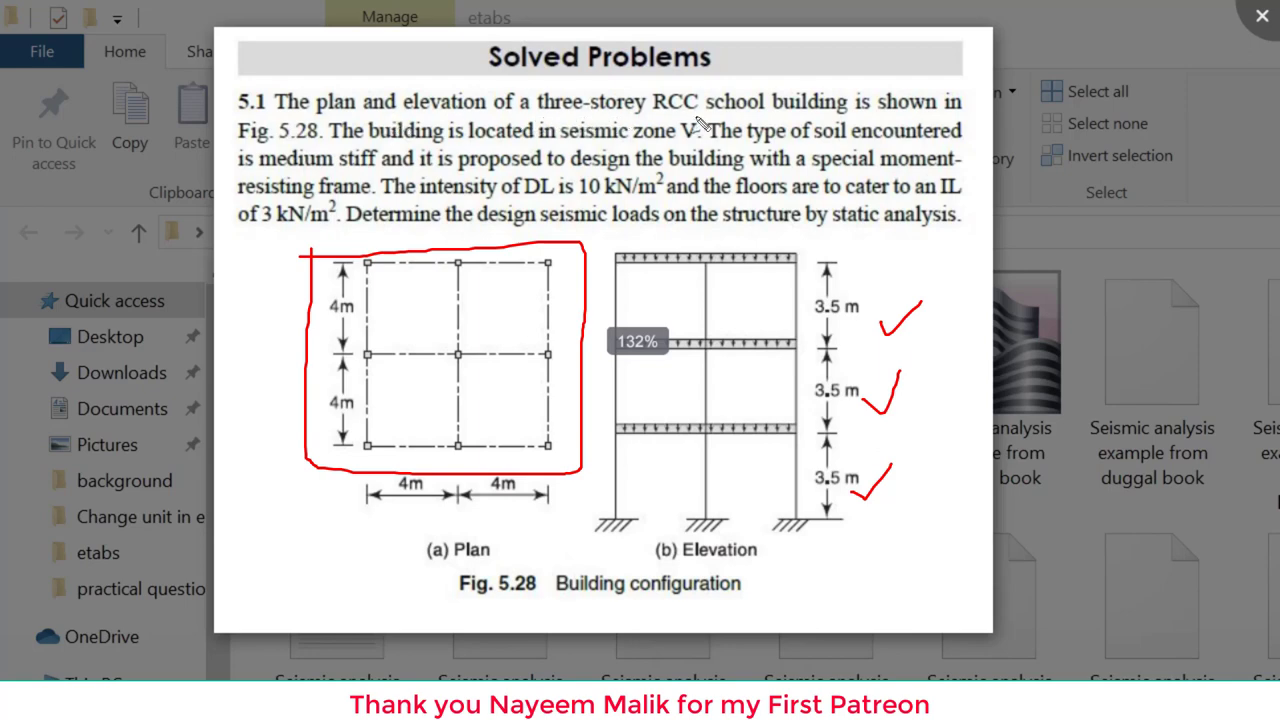
Read the design data in problem 5.1: building type, seismic zone, soil type, frame type, dead load and imposed load
left_click_drag(656, 116, 862, 114)
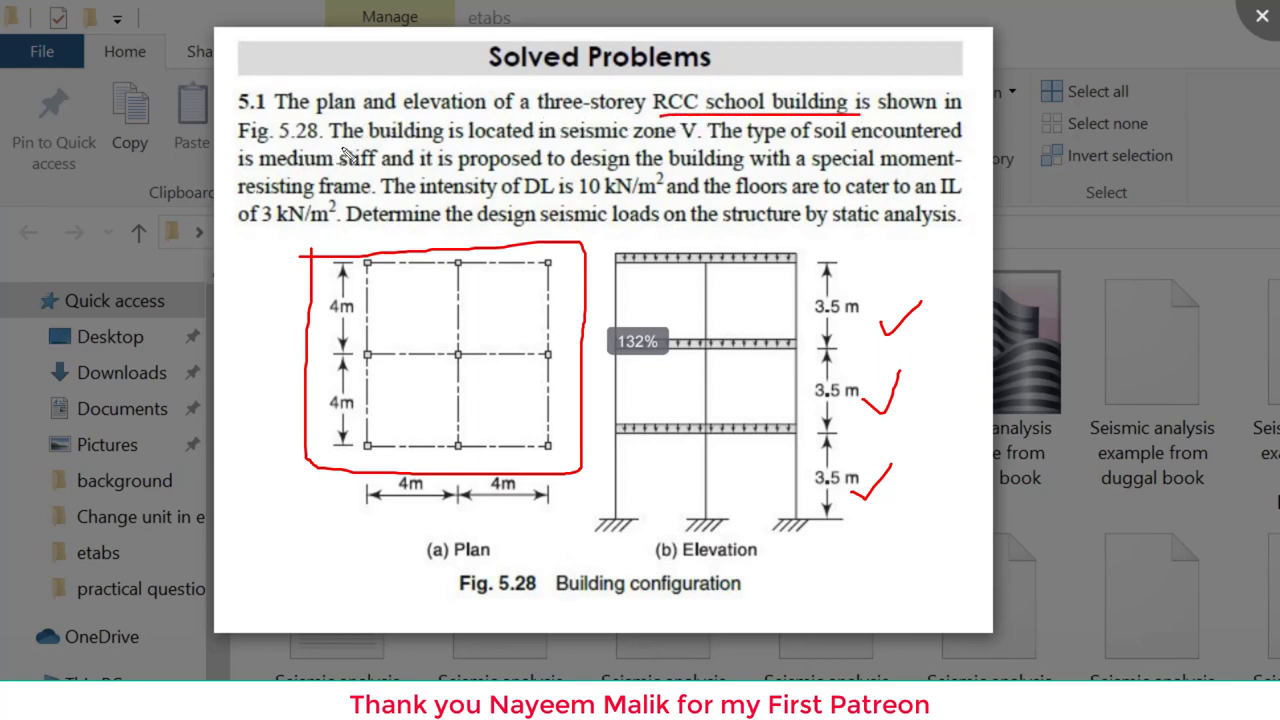
left_click_drag(633, 143, 702, 142)
left_click_drag(260, 169, 380, 169)
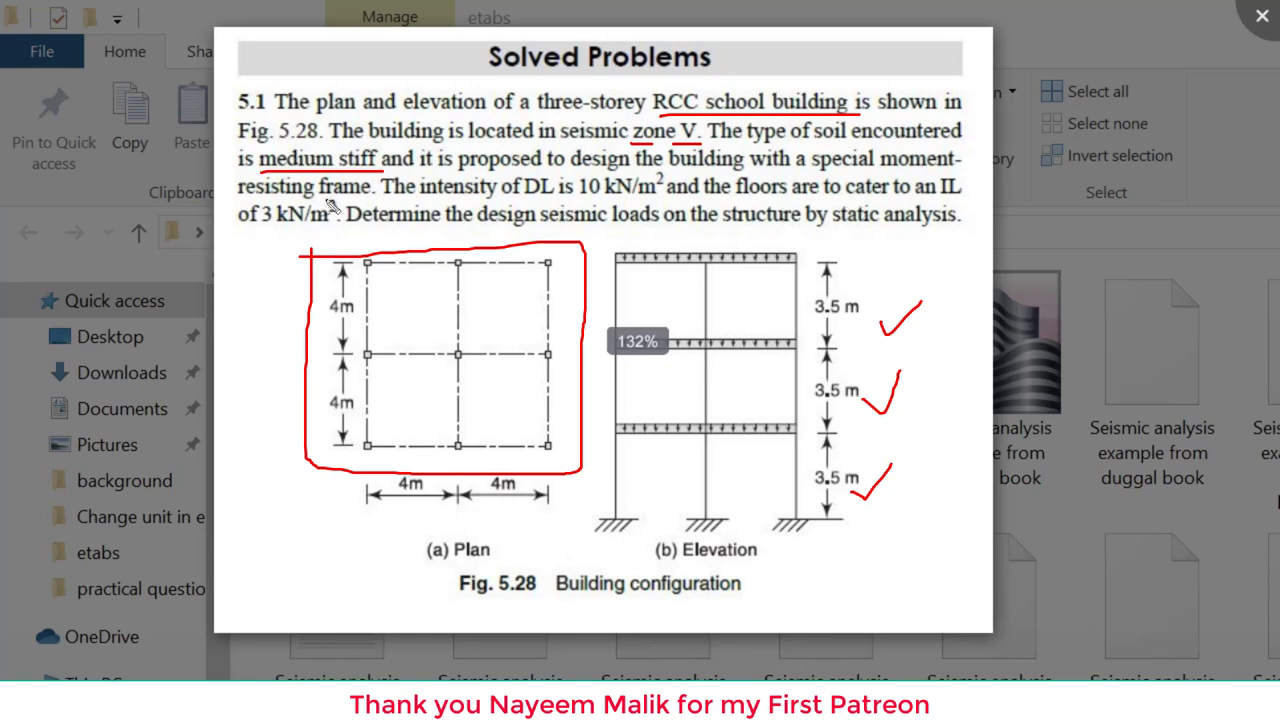
left_click_drag(238, 196, 314, 197)
left_click_drag(346, 201, 369, 205)
left_click_drag(524, 198, 610, 198)
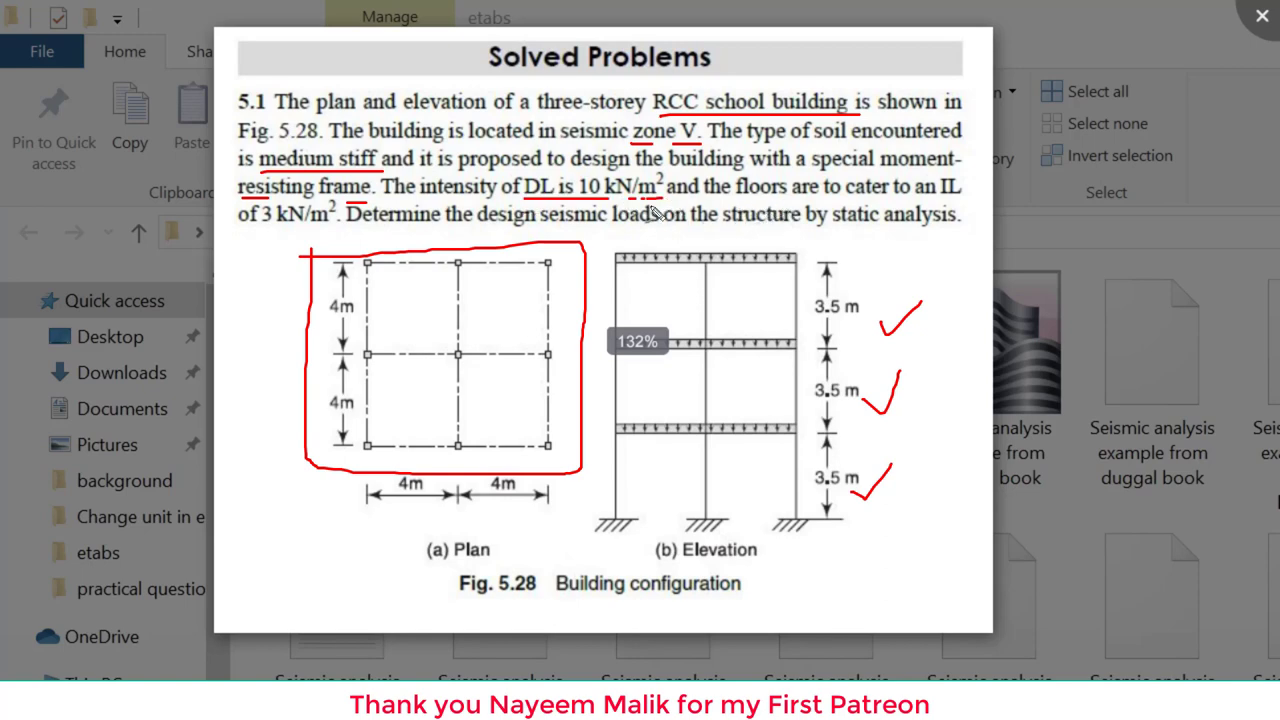
left_click_drag(258, 223, 310, 222)
left_click_drag(325, 222, 343, 223)
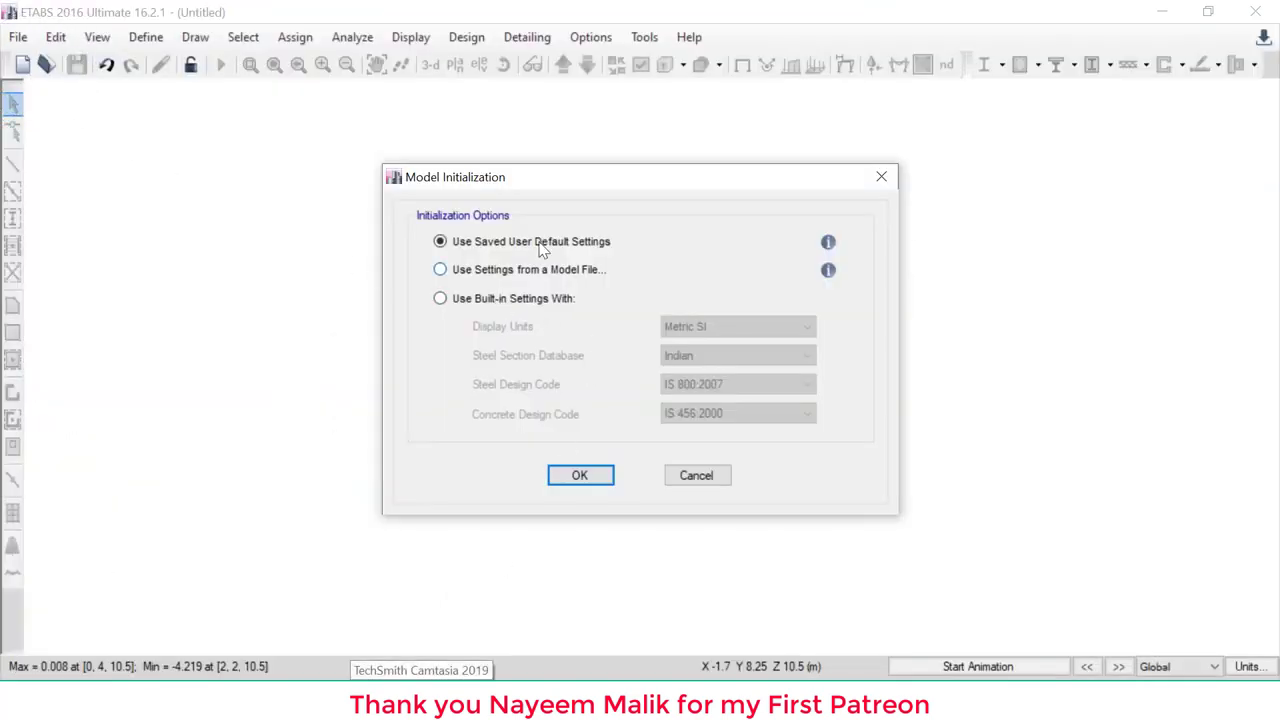
Initialize the new model with built-in settings: Metric SI units, Indian steel sections, IS 800:2007 steel code and IS 456:2000 concrete code
left_click(489, 302)
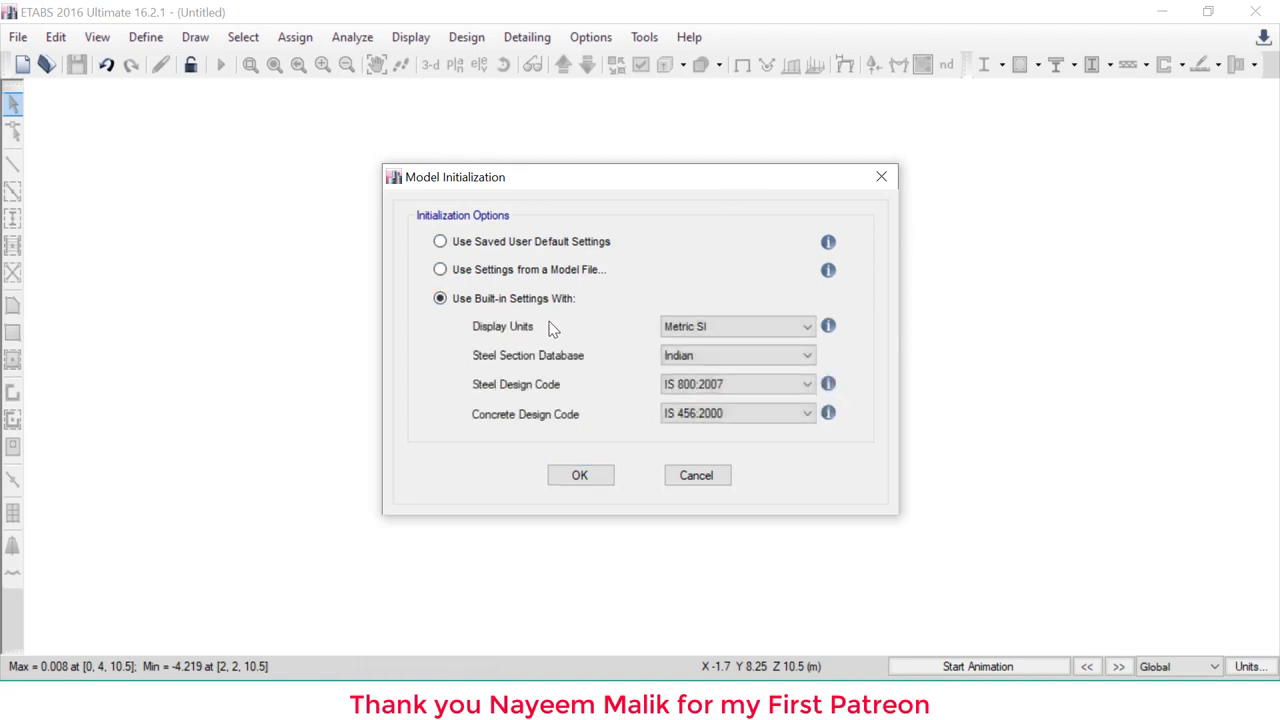
left_click_drag(791, 317, 866, 278)
mouse_move(793, 350)
left_mouse_down()
mouse_move(813, 355)
mouse_move(888, 314)
left_mouse_up()
left_click_drag(802, 384, 921, 341)
mouse_move(745, 414)
left_mouse_down()
mouse_move(939, 381)
mouse_move(677, 271)
mouse_move(392, 288)
mouse_move(479, 444)
mouse_move(915, 448)
mouse_move(931, 366)
left_mouse_up()
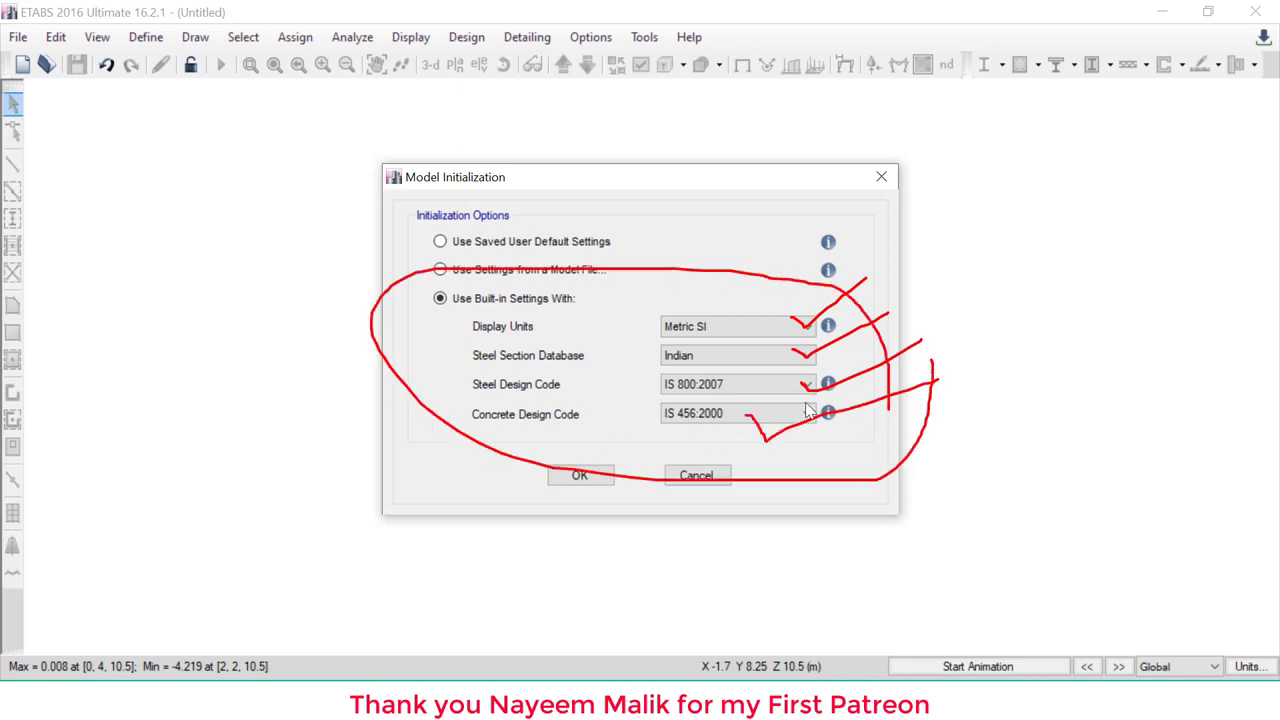
key("Escape")
left_click(597, 477)
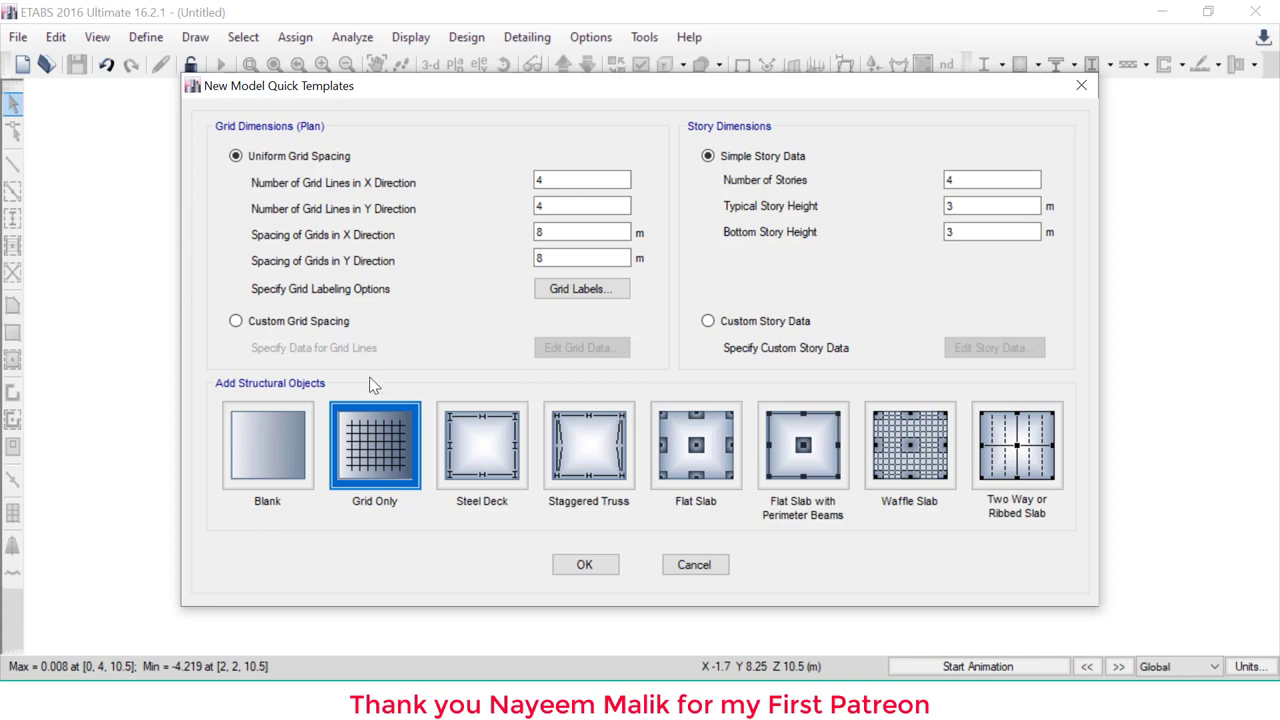
Switch to Picasa Photo Viewer, check the figure's X and Y grid lines, bay spacings and storey heights, and return to ETABS
key("alt+Tab")
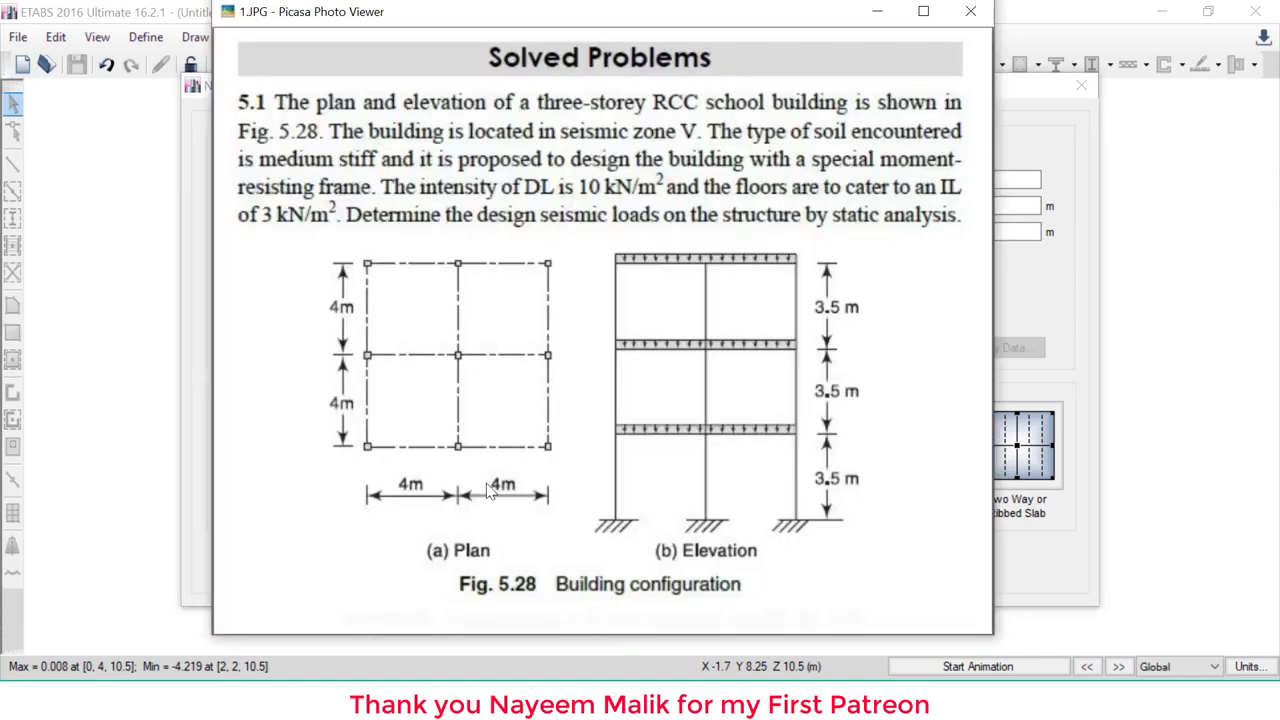
mouse_move(548, 446)
left_mouse_down()
mouse_move(628, 451)
mouse_move(645, 470)
mouse_move(660, 458)
left_mouse_up()
mouse_move(396, 498)
left_mouse_down()
mouse_move(502, 516)
mouse_move(518, 487)
left_mouse_up()
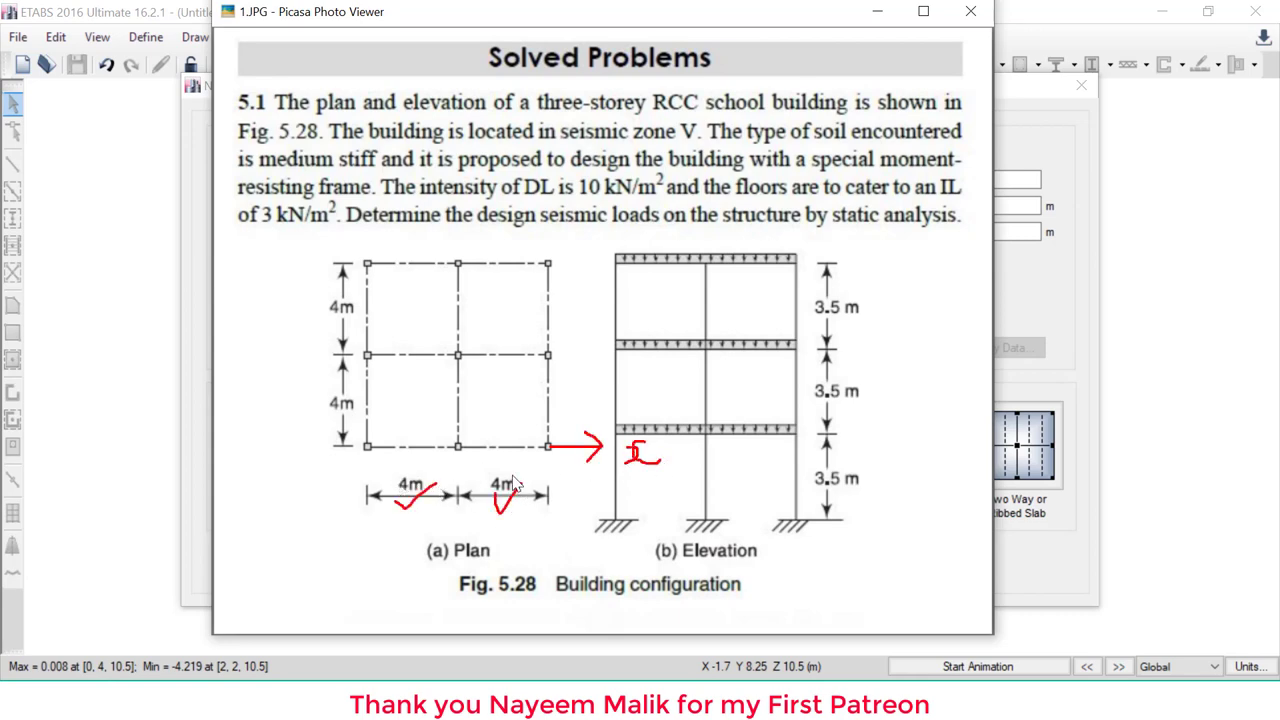
left_click_drag(368, 445, 368, 268)
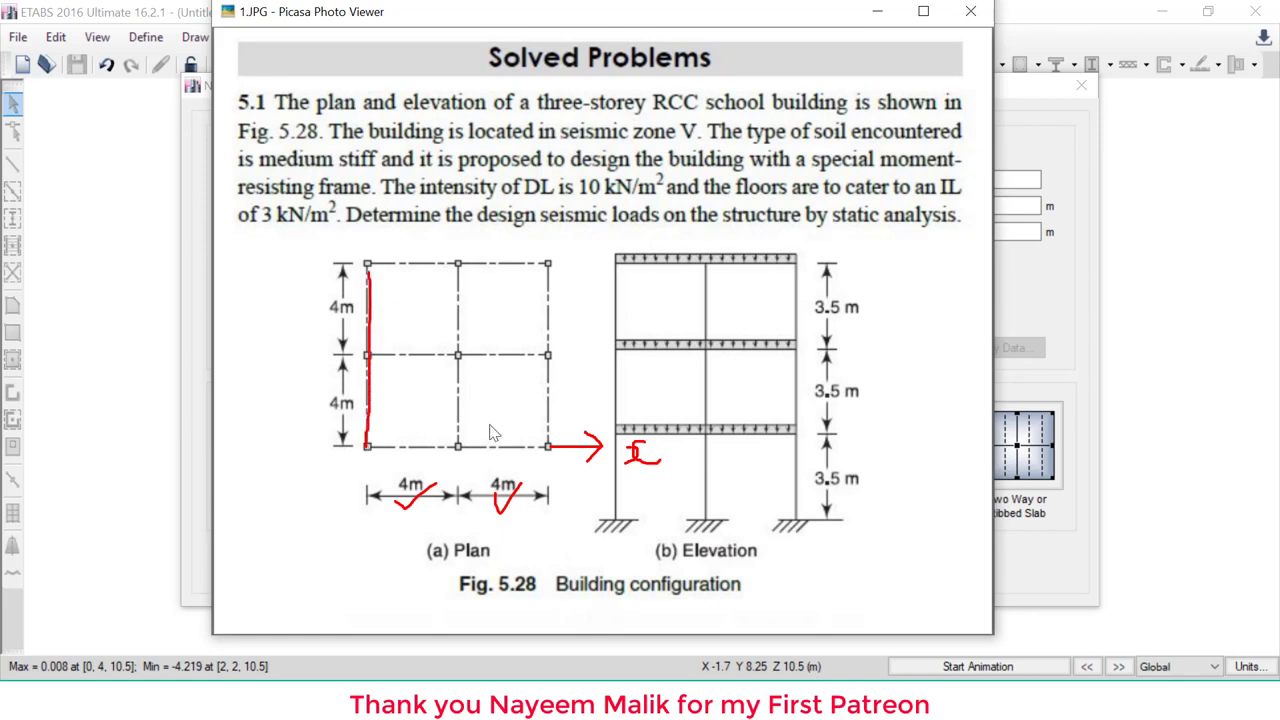
left_click_drag(460, 446, 463, 279)
left_click_drag(551, 445, 557, 280)
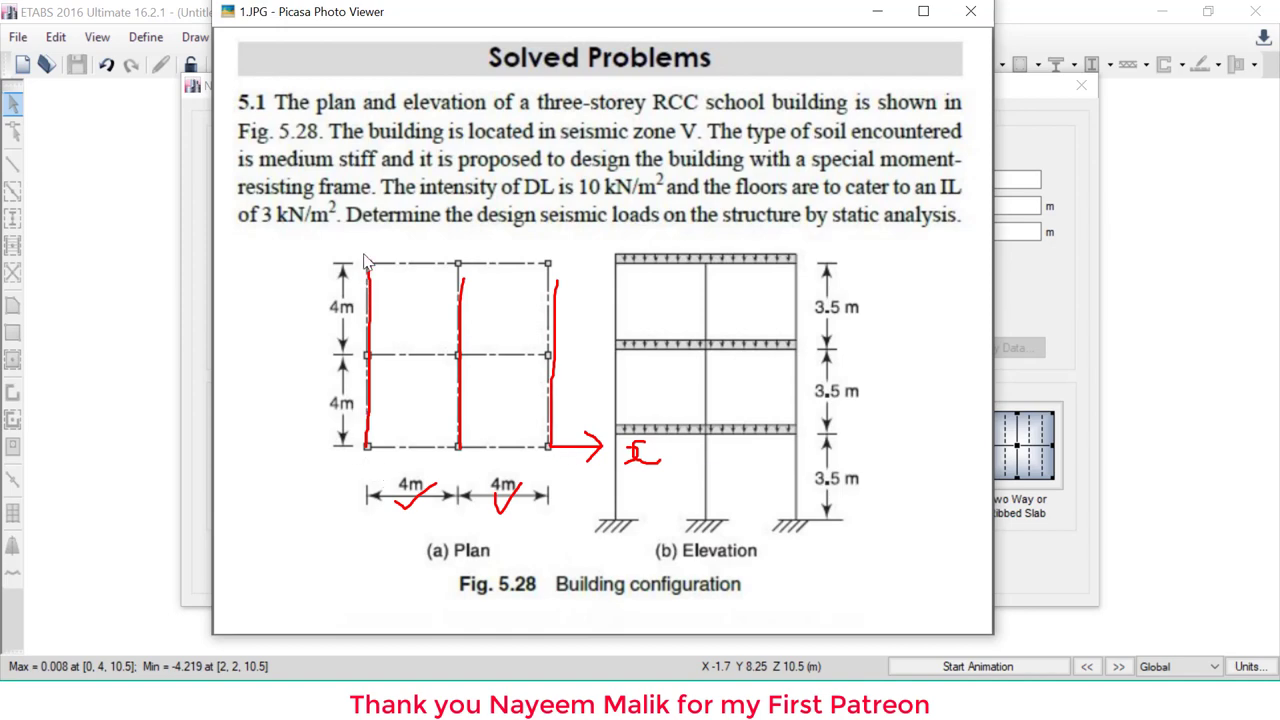
mouse_move(368, 205)
left_mouse_down()
mouse_move(369, 270)
mouse_move(364, 212)
mouse_move(386, 232)
mouse_move(402, 222)
mouse_move(396, 196)
left_mouse_up()
left_click_drag(367, 447, 538, 447)
left_click_drag(370, 355, 540, 355)
left_click_drag(369, 264, 496, 265)
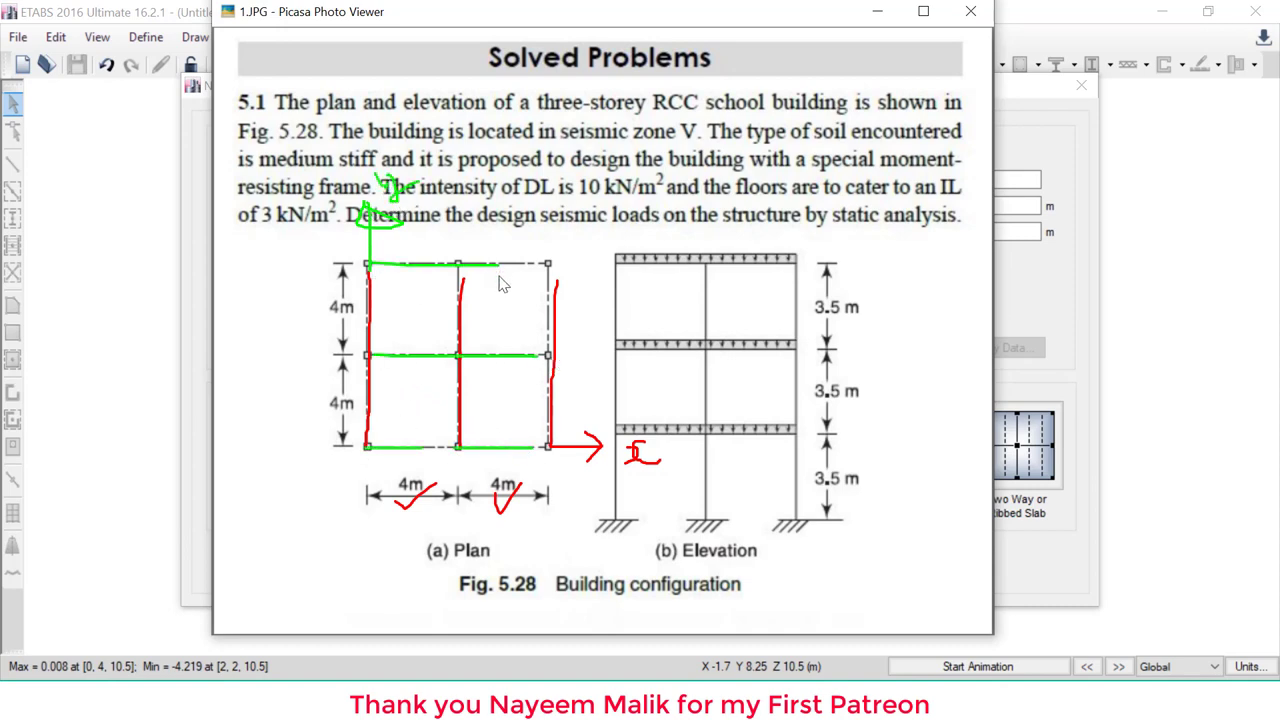
mouse_move(320, 306)
left_mouse_down()
mouse_move(355, 308)
mouse_move(365, 293)
left_mouse_up()
left_click_drag(318, 410, 374, 391)
mouse_move(879, 508)
left_mouse_down()
mouse_move(869, 412)
mouse_move(842, 423)
mouse_move(882, 424)
mouse_move(862, 424)
left_mouse_up()
mouse_move(866, 370)
left_mouse_down()
mouse_move(925, 385)
mouse_move(897, 404)
left_mouse_up()
key("Escape")
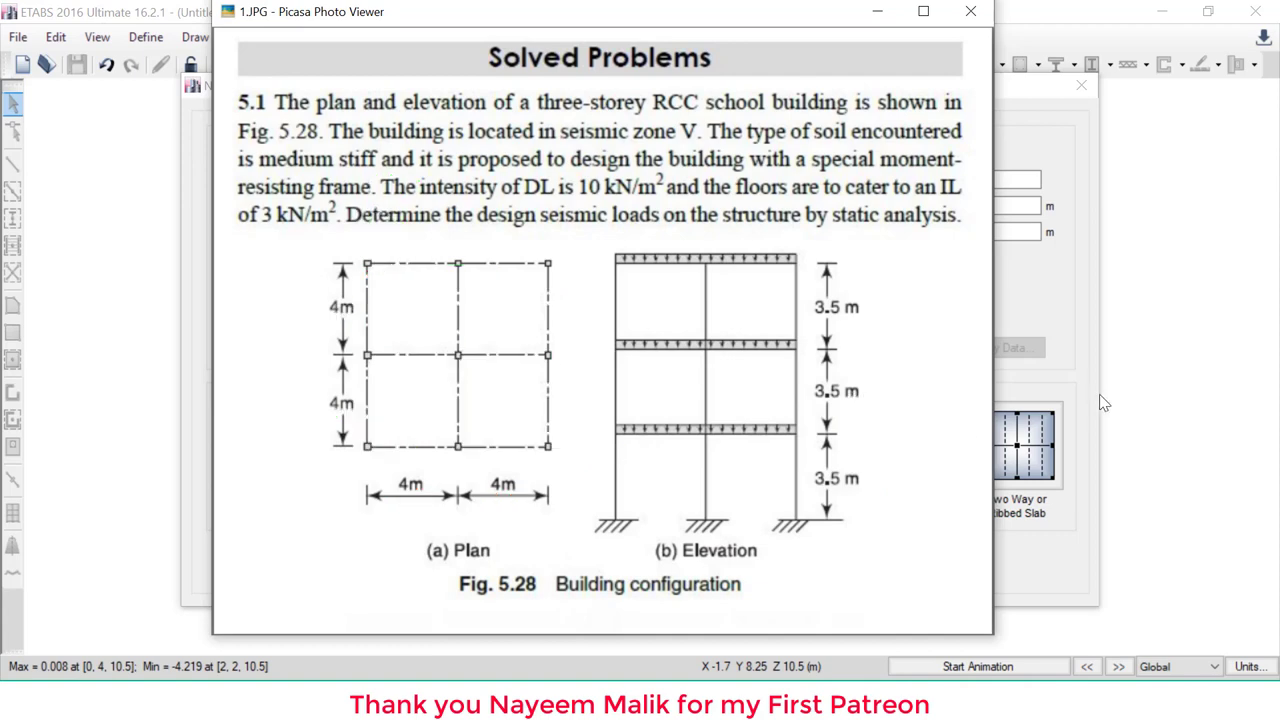
left_click(1088, 346)
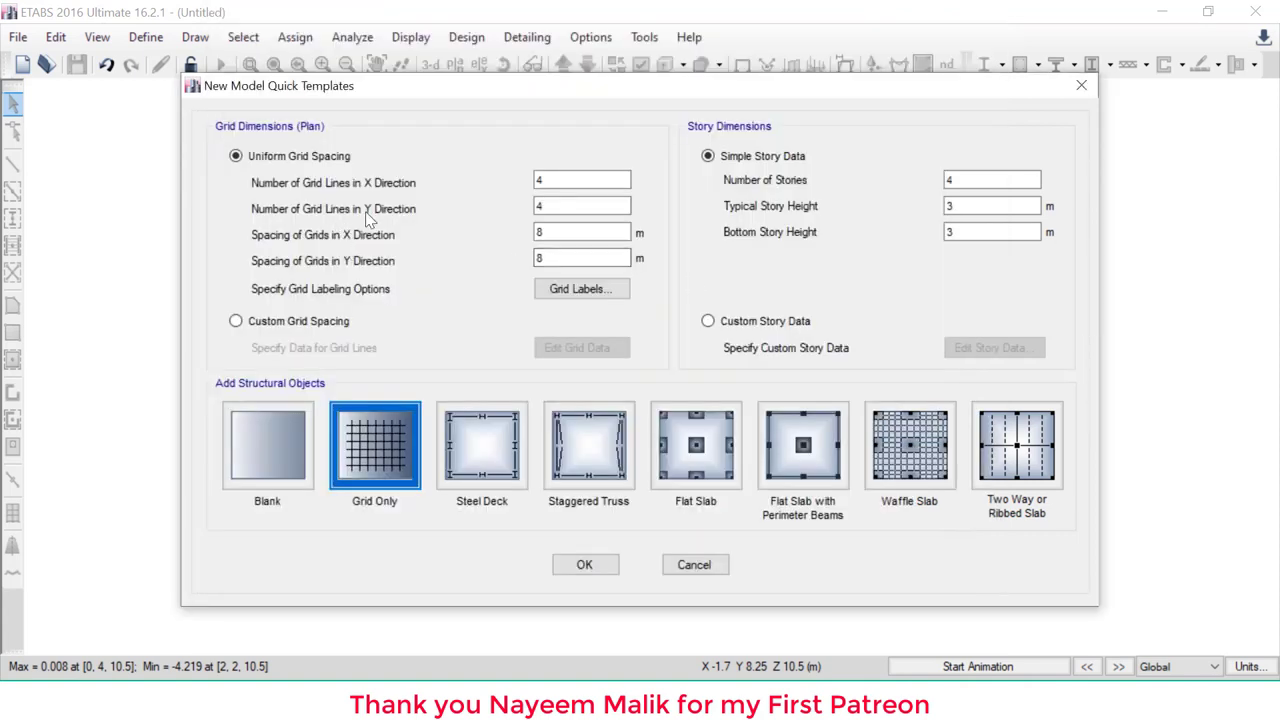
left_click_drag(420, 184, 443, 184)
mouse_move(467, 185)
left_mouse_down()
mouse_move(517, 183)
mouse_move(504, 197)
left_mouse_up()
mouse_move(422, 211)
left_mouse_down()
mouse_move(500, 210)
mouse_move(487, 217)
left_mouse_up()
left_click_drag(418, 238, 505, 238)
mouse_move(420, 267)
left_mouse_down()
mouse_move(492, 269)
mouse_move(476, 261)
mouse_move(507, 270)
left_mouse_up()
left_click_drag(507, 270, 463, 300)
key("Escape")
Set the uniform grid to 3 lines in both X and Y directions with 4 m spacing each way
double_click(560, 180)
type("3")
key("Tab")
type("3")
key("Tab")
type("4")
key("Tab")
type("4")
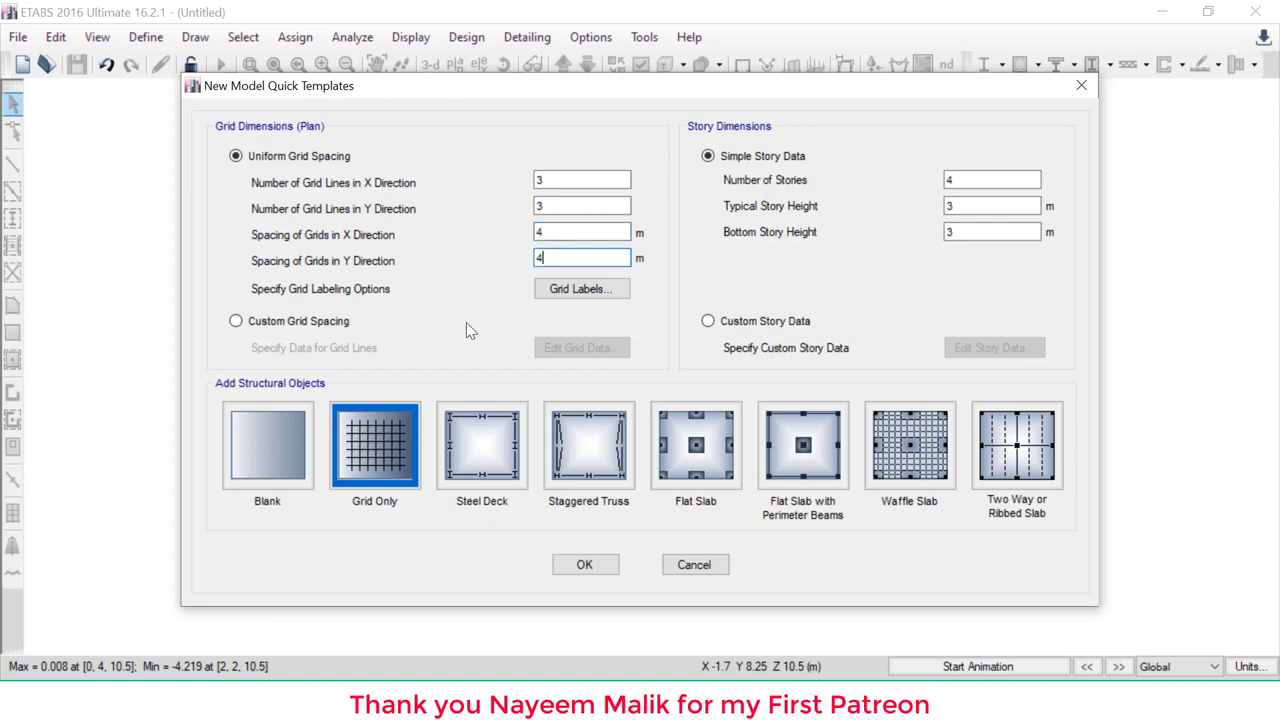
mouse_move(634, 234)
left_mouse_down()
mouse_move(661, 218)
mouse_move(645, 272)
left_mouse_up()
mouse_move(378, 328)
left_mouse_down()
mouse_move(286, 306)
mouse_move(238, 364)
mouse_move(360, 370)
mouse_move(381, 323)
mouse_move(372, 346)
left_mouse_up()
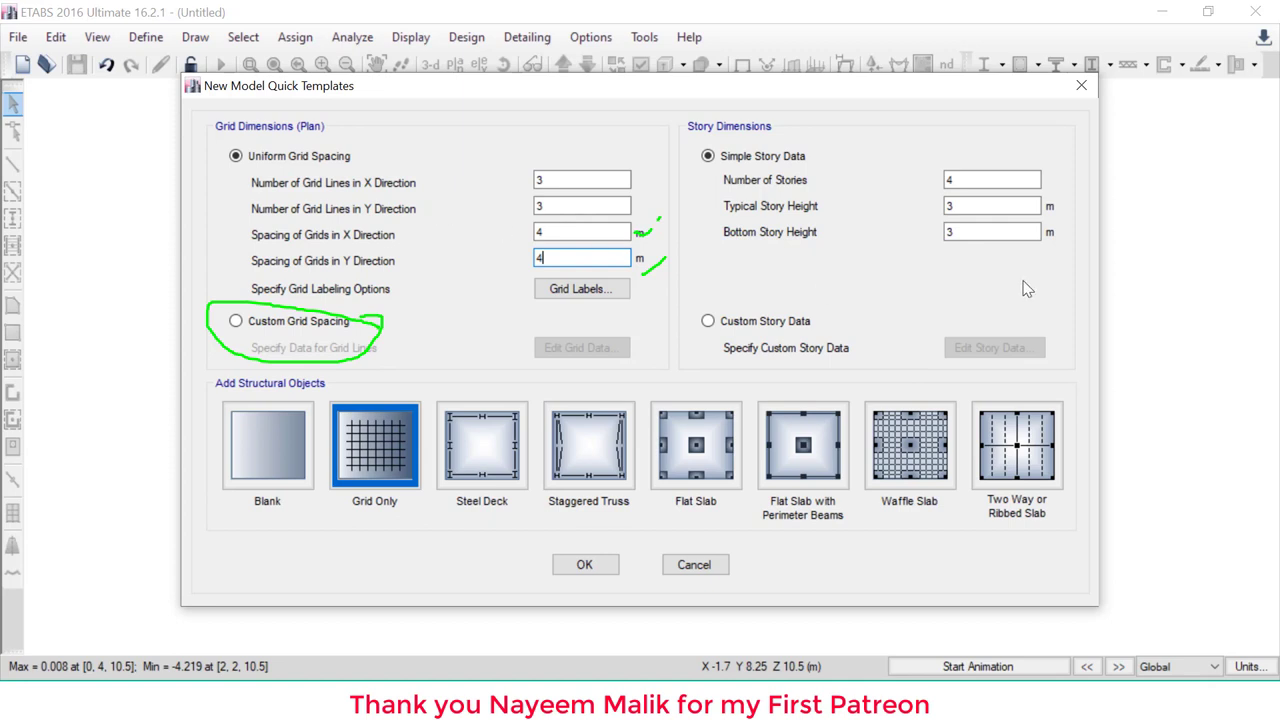
left_click_drag(957, 183, 1016, 187)
left_click_drag(978, 240, 1016, 225)
key("Escape")
Set 3 stories with typical and bottom story heights of 3.5 m, and create the model with the Grid Only template
double_click(955, 180)
type("3")
key("Tab")
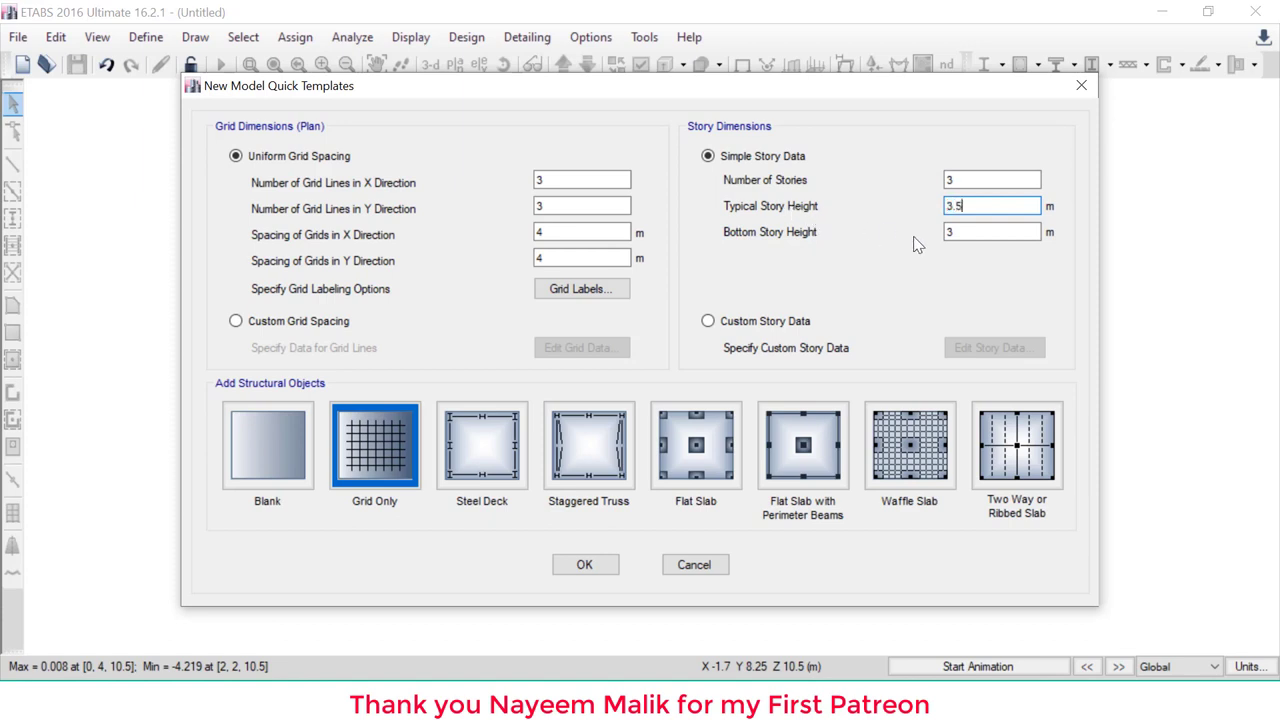
key("Tab")
type("3.5")
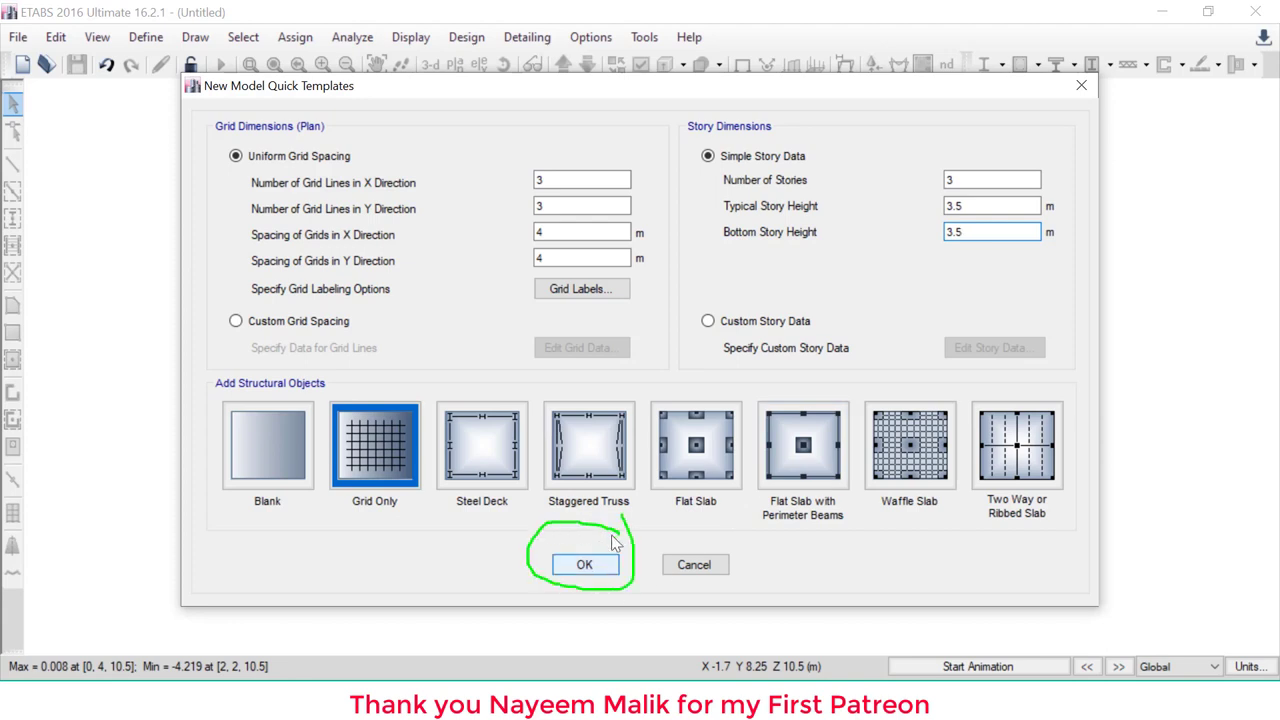
left_click(588, 566)
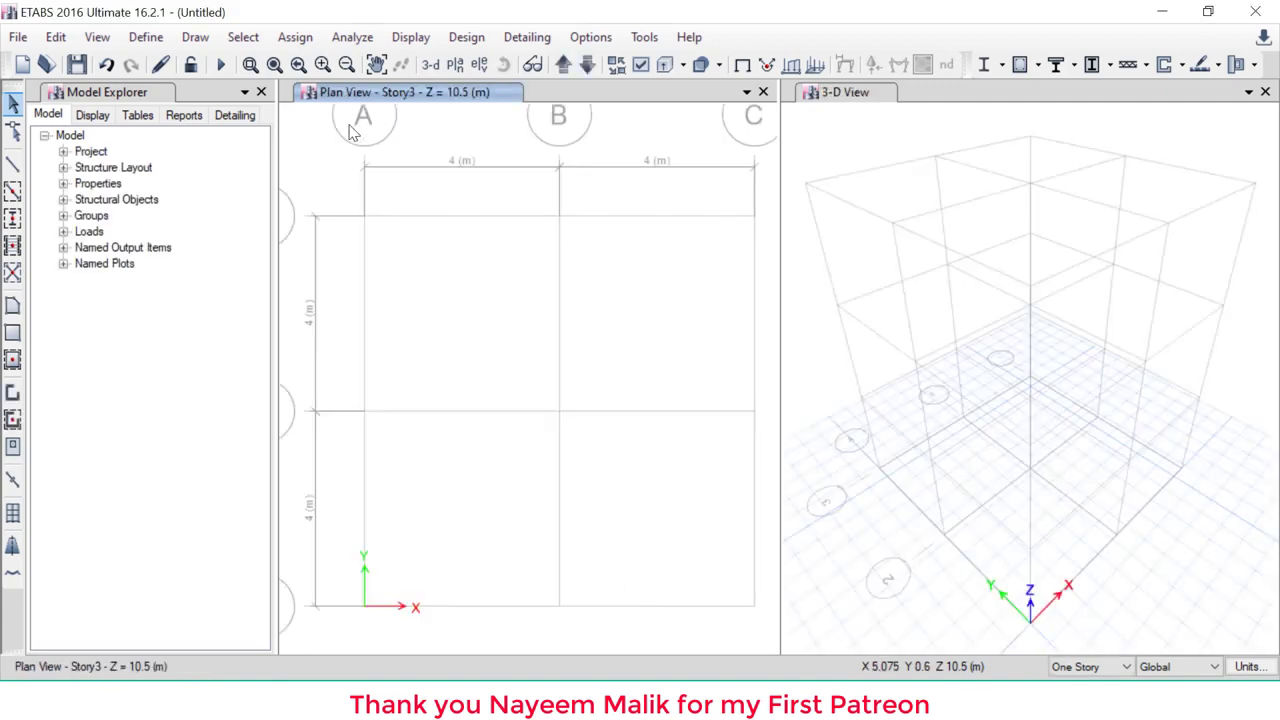
Review the new model's Model Explorer, grid spacing in the plan view and story levels in the 3-D view
mouse_move(312, 108)
left_mouse_down()
mouse_move(336, 582)
mouse_move(445, 615)
mouse_move(623, 611)
mouse_move(751, 557)
mouse_move(710, 106)
mouse_move(447, 121)
left_mouse_up()
mouse_move(963, 265)
left_mouse_down()
mouse_move(1010, 362)
mouse_move(1148, 224)
left_mouse_up()
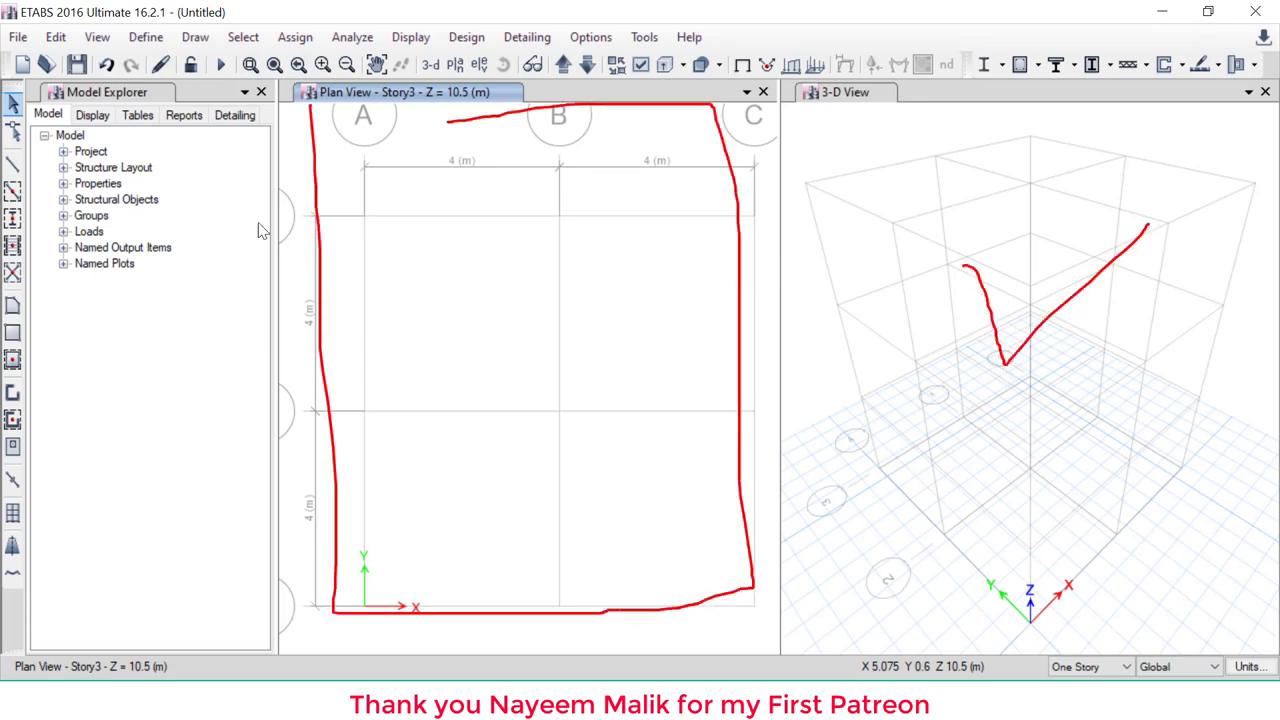
mouse_move(238, 122)
left_mouse_down()
mouse_move(188, 466)
mouse_move(28, 448)
mouse_move(80, 103)
left_mouse_up()
left_click_drag(199, 104, 206, 97)
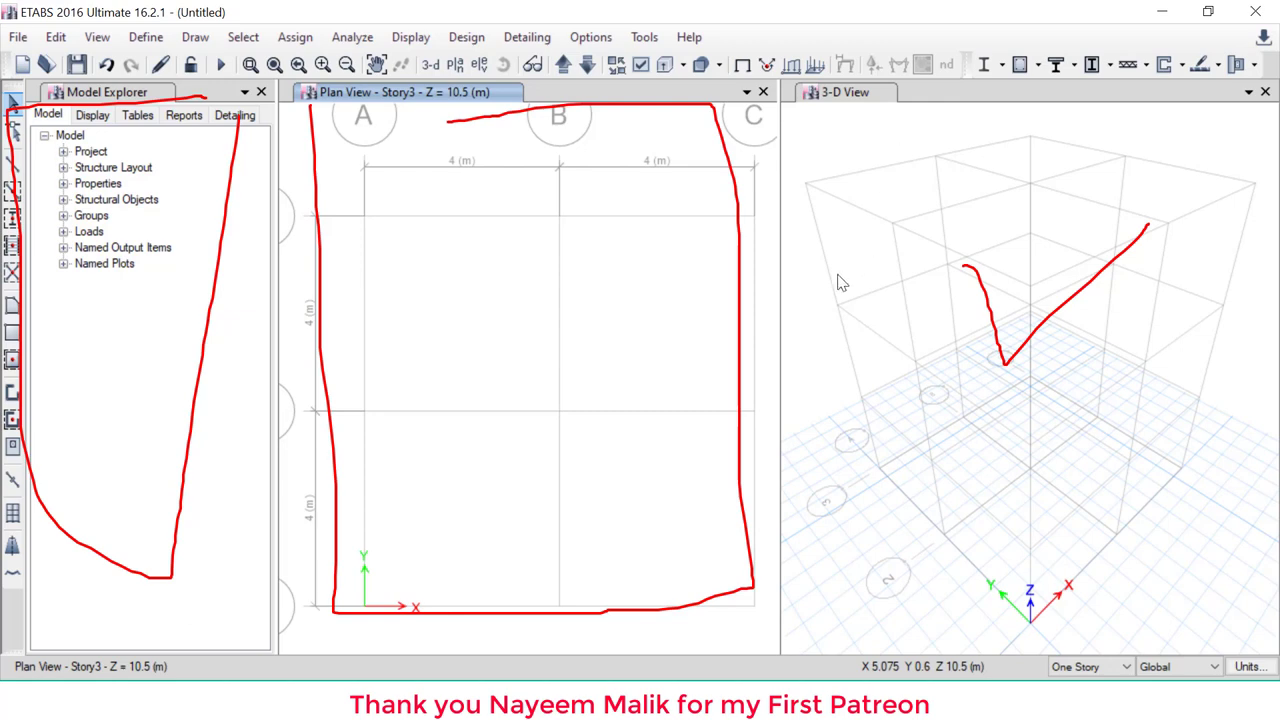
left_click_drag(364, 216, 474, 216)
left_click_drag(634, 216, 706, 216)
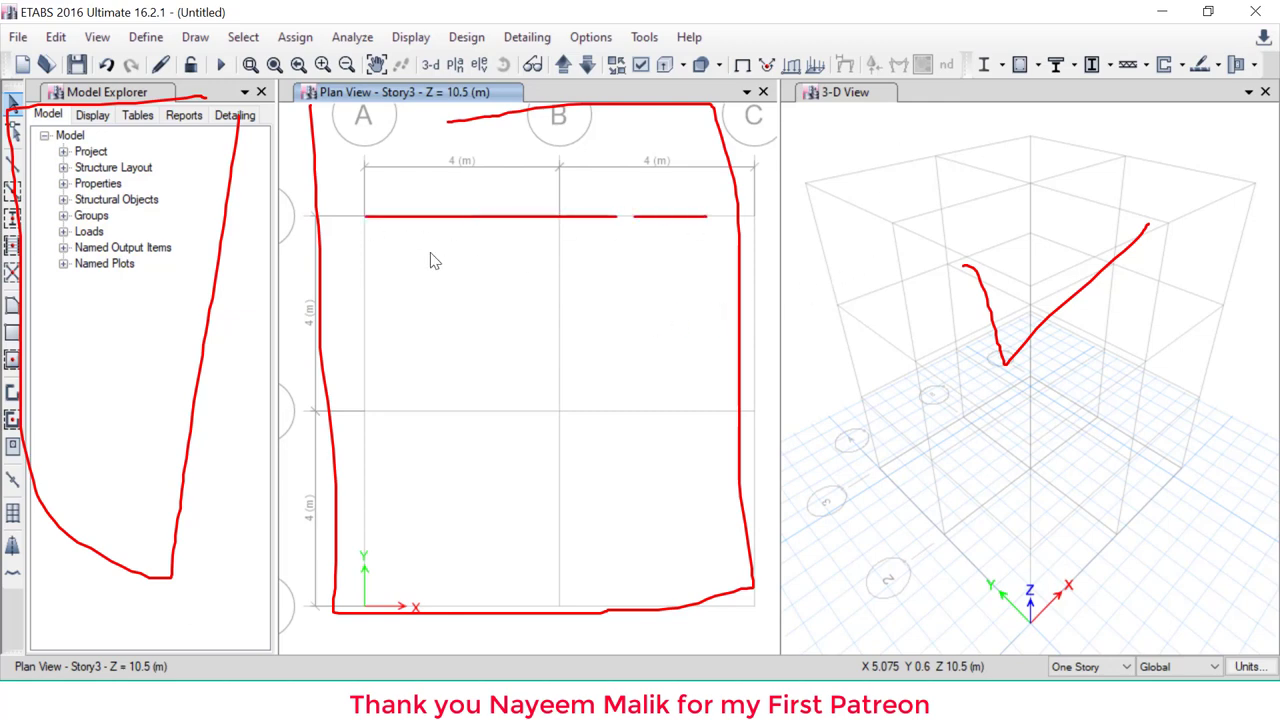
left_click_drag(362, 216, 356, 465)
left_click_drag(447, 174, 492, 157)
left_click_drag(626, 172, 676, 165)
left_click_drag(871, 446, 893, 440)
left_click_drag(843, 350, 868, 336)
mouse_move(831, 272)
left_mouse_down()
mouse_move(845, 288)
mouse_move(887, 248)
left_mouse_up()
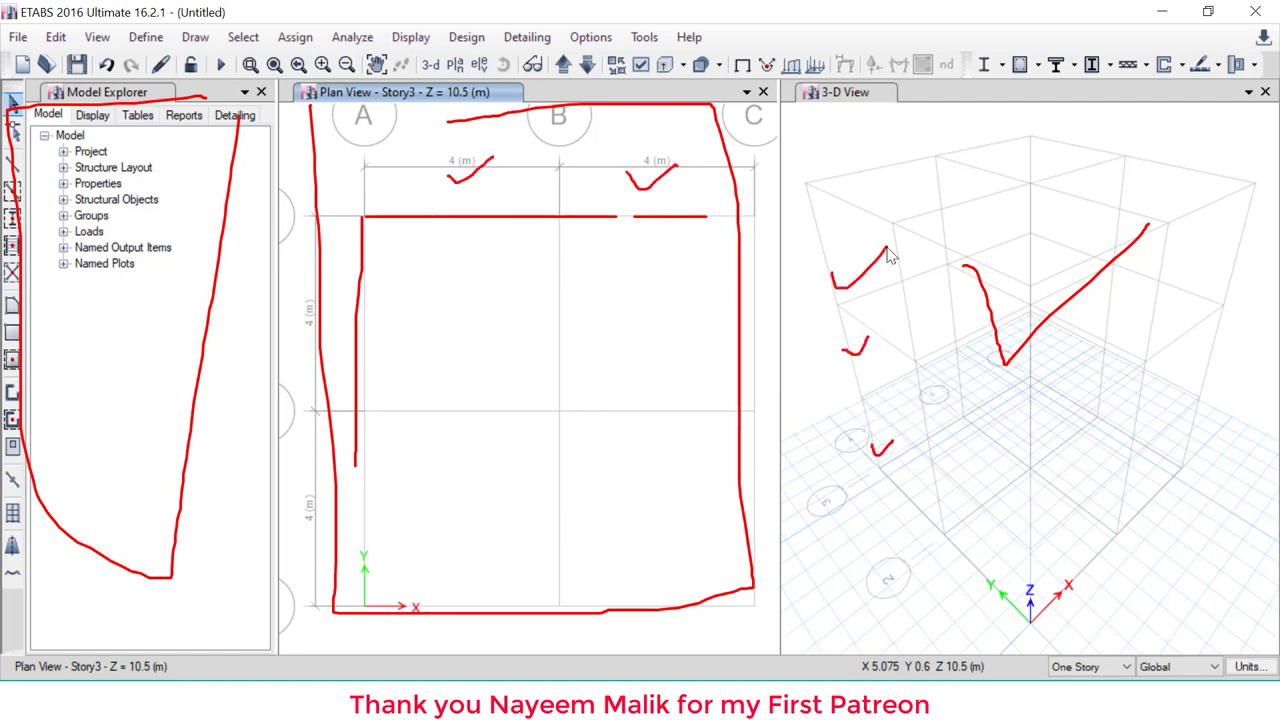
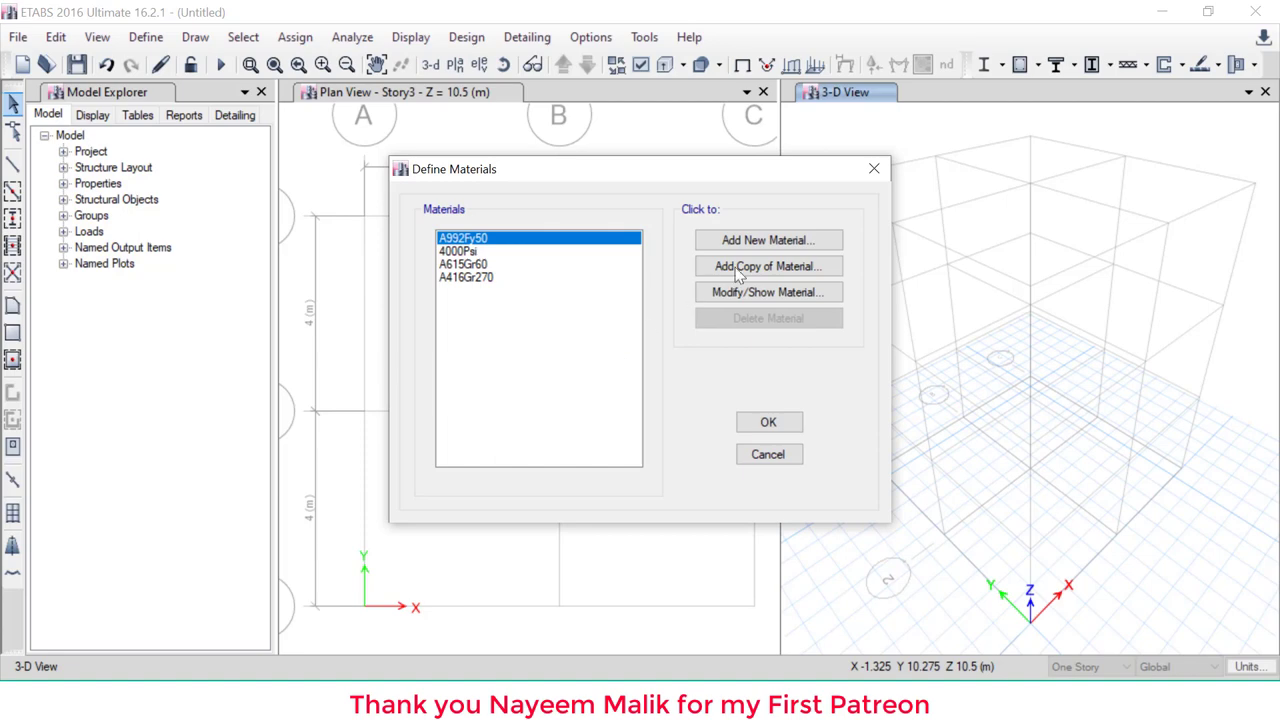
Add a new material property with region India, material type Concrete, standard Indian and grade M25
left_click(775, 248)
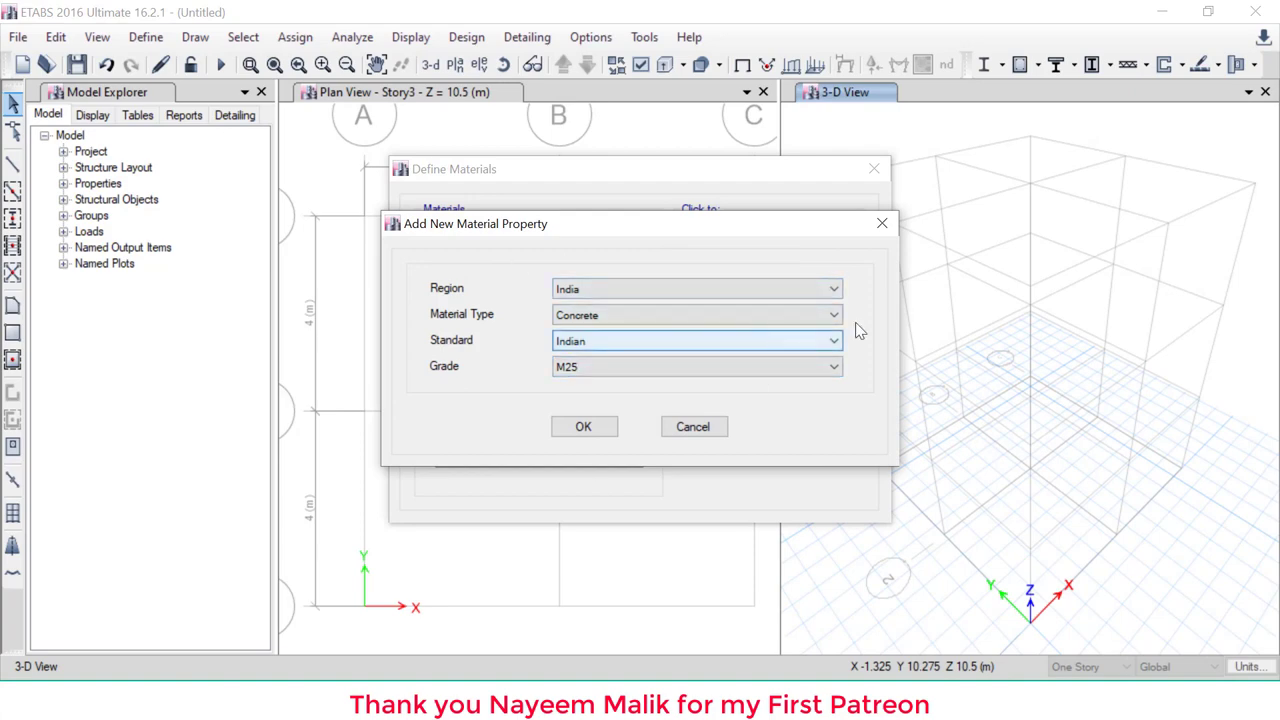
mouse_move(858, 272)
left_mouse_down()
mouse_move(793, 258)
mouse_move(453, 295)
mouse_move(649, 445)
mouse_move(857, 380)
mouse_move(836, 272)
left_mouse_up()
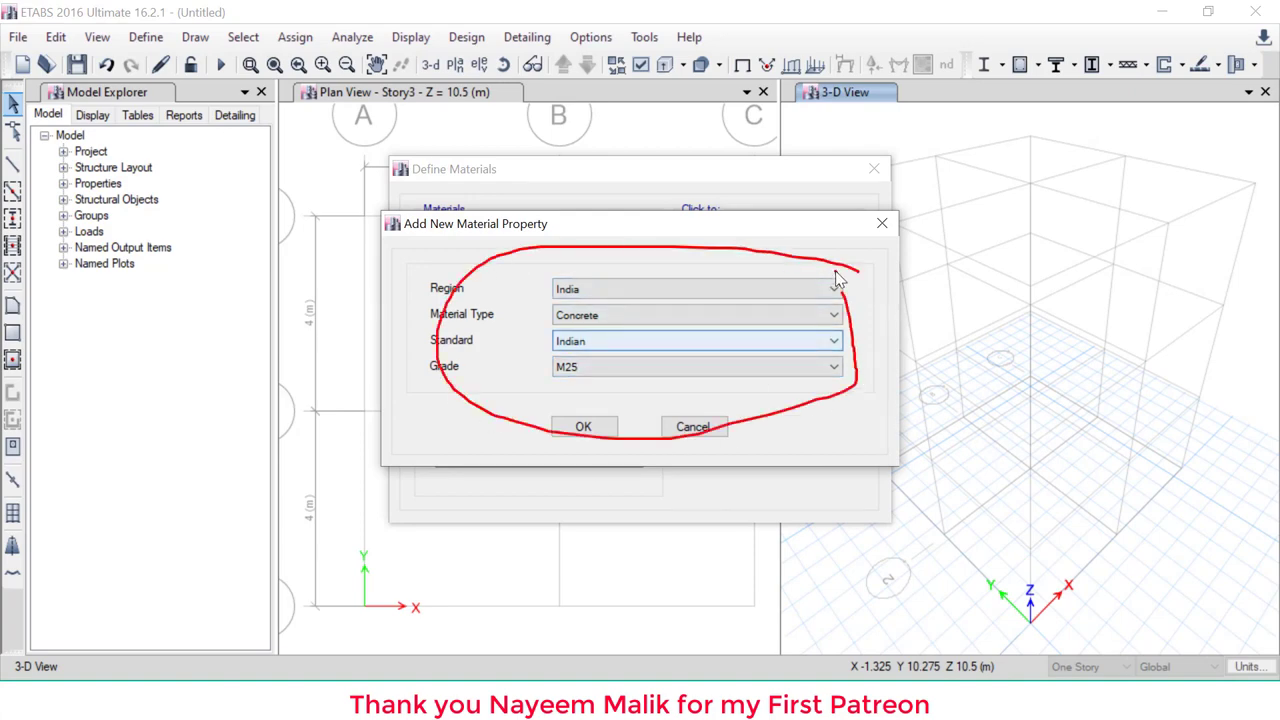
left_click(585, 427)
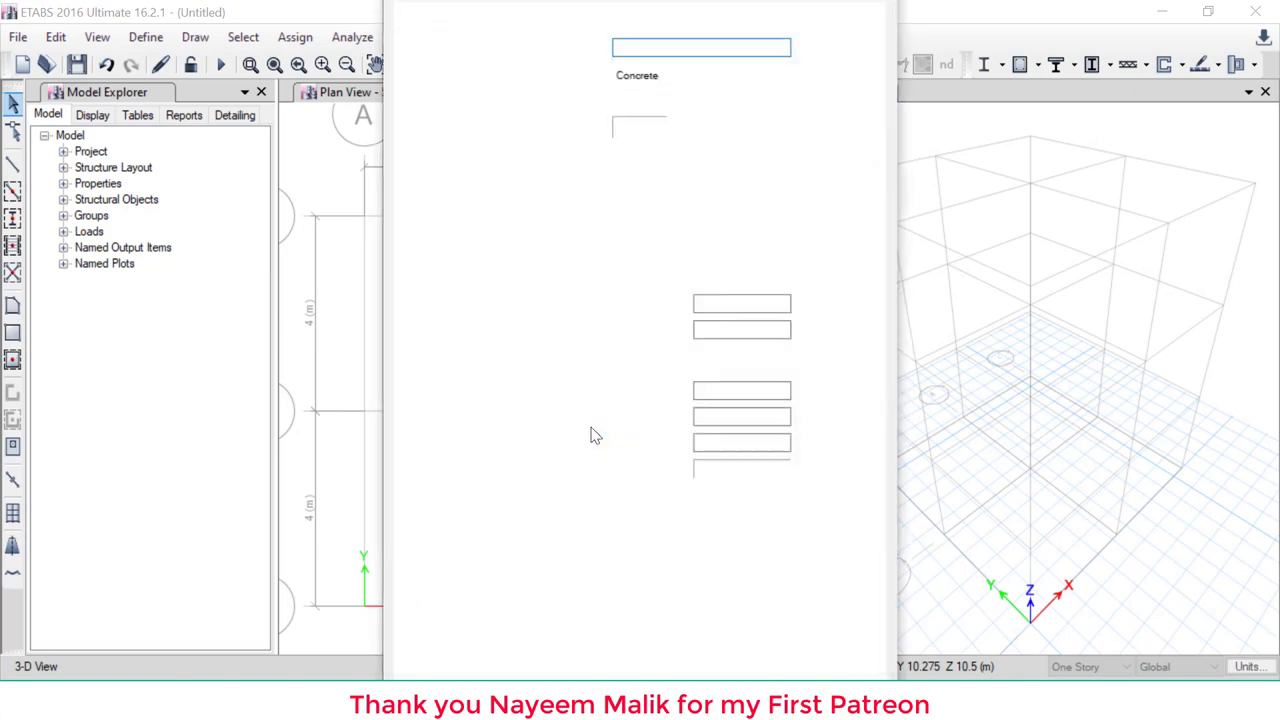
Review the M25 concrete's property data, including its name, unit weight and mechanical properties
mouse_move(835, 137)
left_mouse_down()
mouse_move(665, 12)
mouse_move(455, 285)
left_mouse_up()
mouse_move(456, 372)
left_mouse_down()
mouse_move(740, 632)
mouse_move(830, 576)
mouse_move(854, 343)
mouse_move(836, 148)
left_mouse_up()
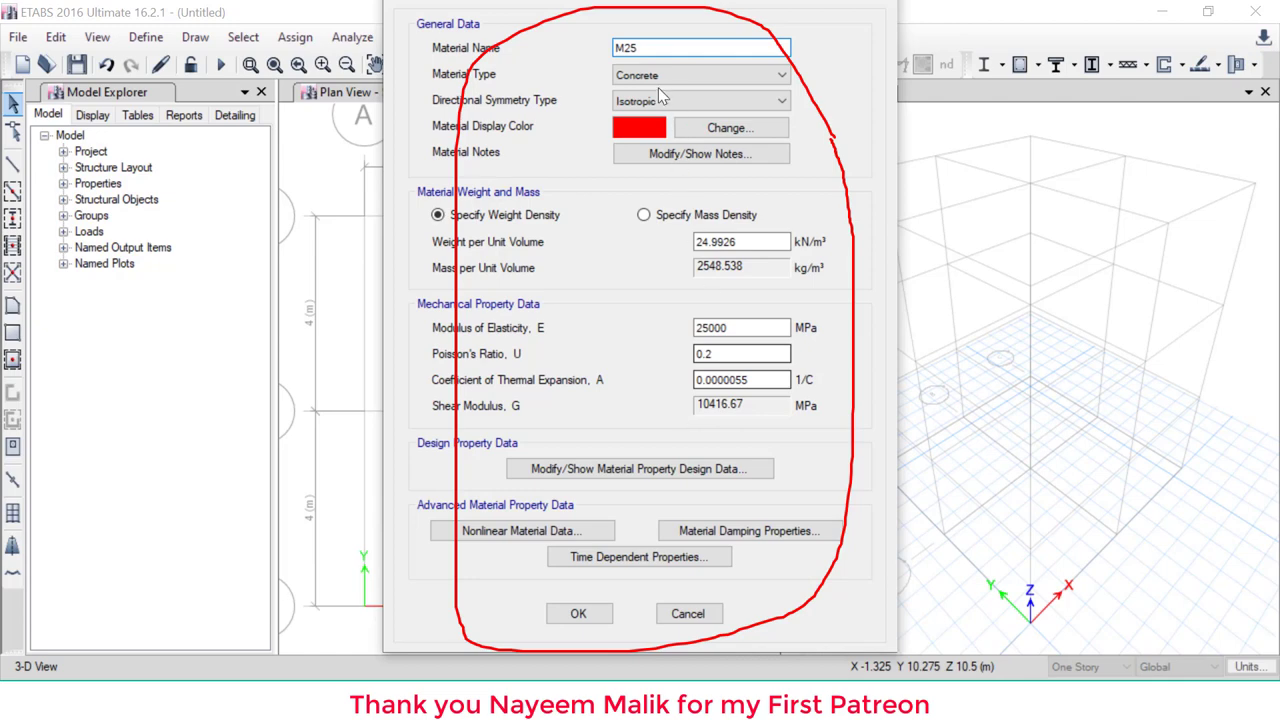
left_click_drag(642, 46, 737, 36)
mouse_move(805, 210)
left_mouse_down()
mouse_move(720, 166)
mouse_move(865, 335)
left_mouse_up()
mouse_move(845, 232)
left_mouse_down()
mouse_move(740, 415)
mouse_move(747, 332)
left_mouse_up()
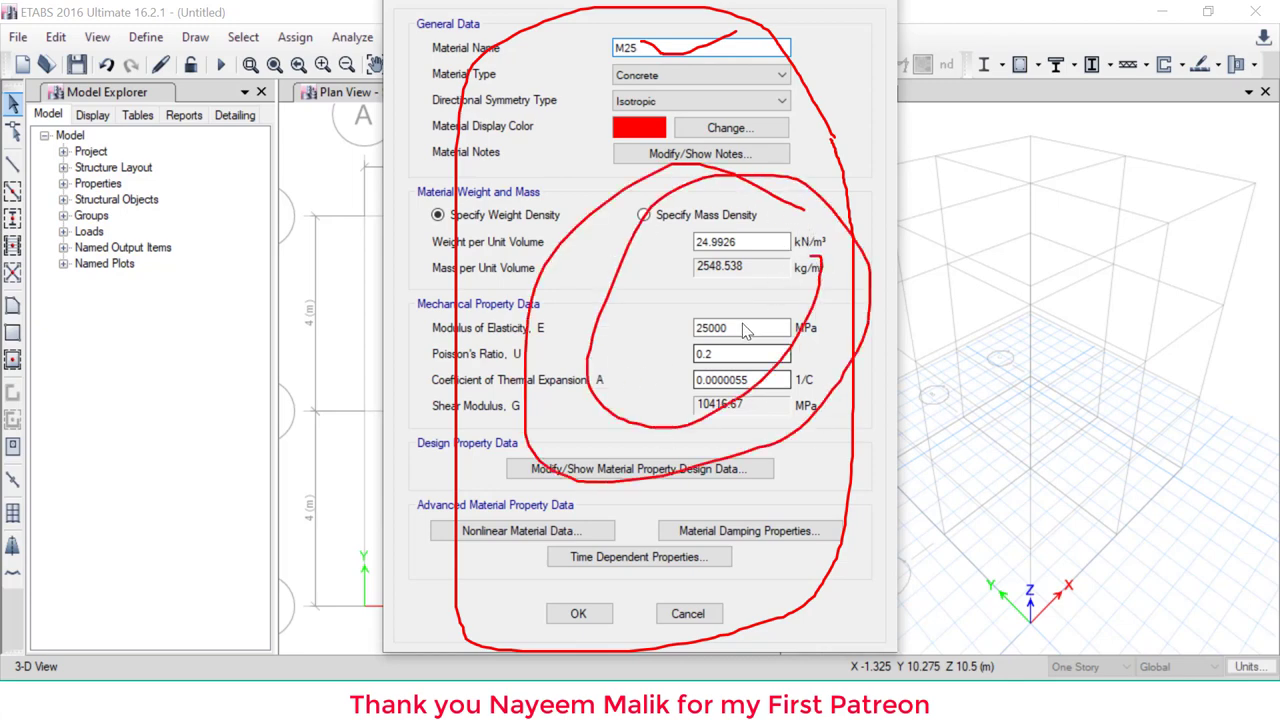
key("Escape")
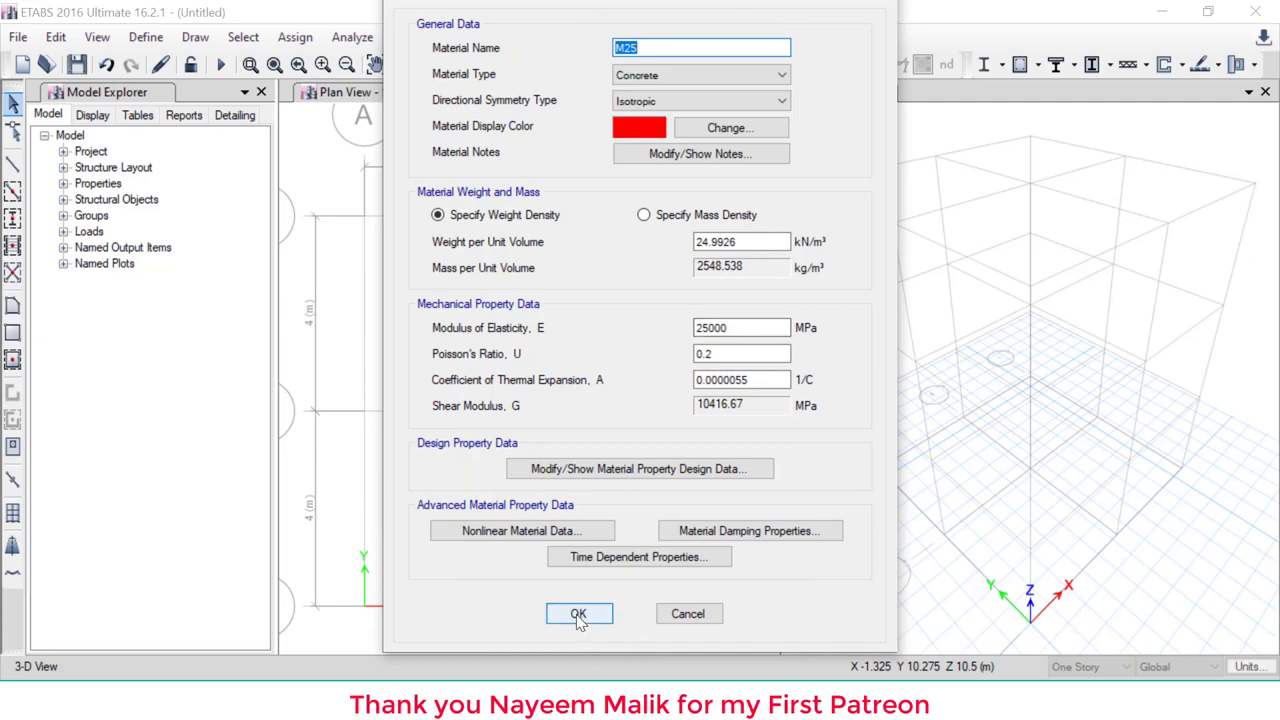
Accept the M25 concrete definition, close the material list and review the problem's plan and elevation in the photo viewer
left_click(578, 613)
mouse_move(480, 295)
left_mouse_down()
mouse_move(497, 298)
mouse_move(545, 258)
left_mouse_up()
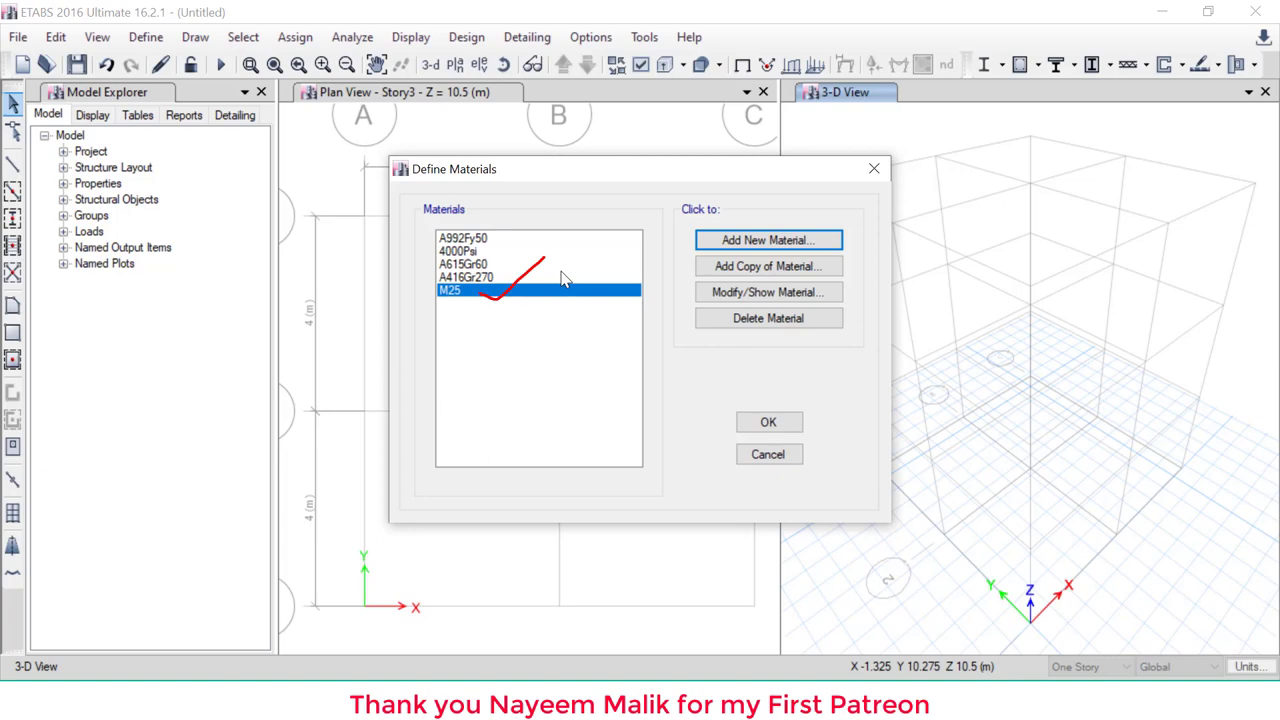
key("Escape")
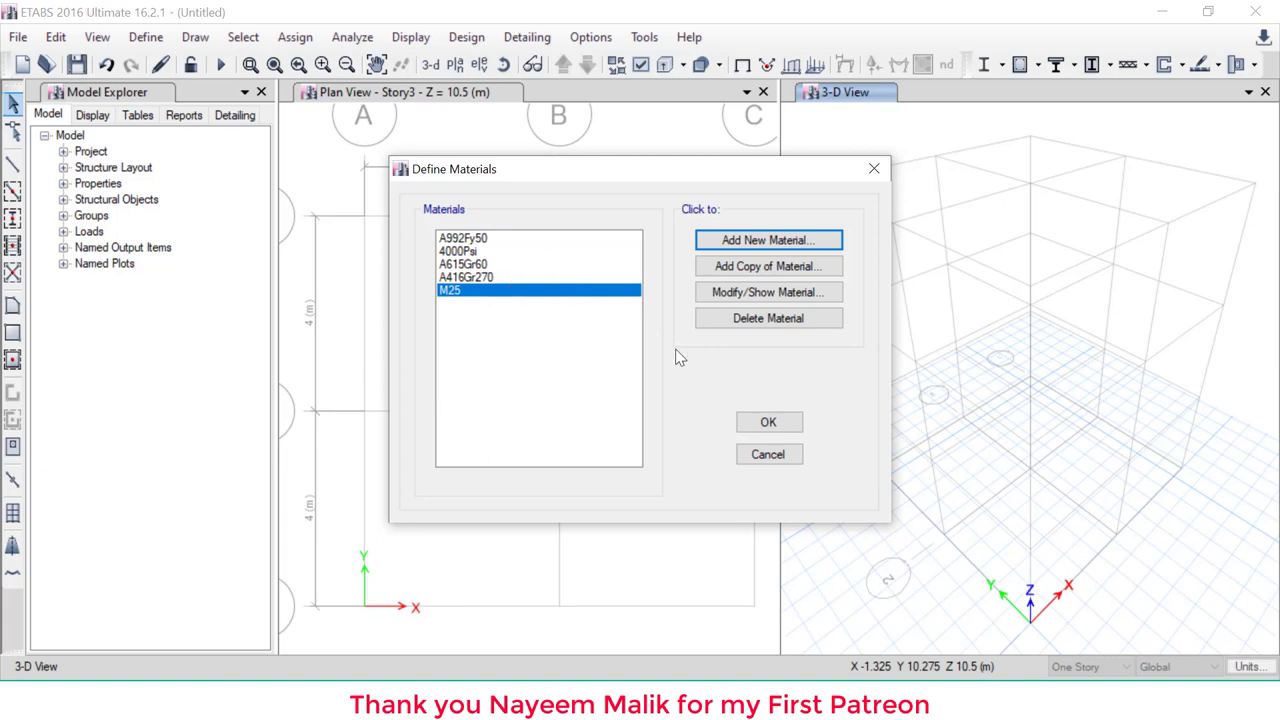
left_click(788, 428)
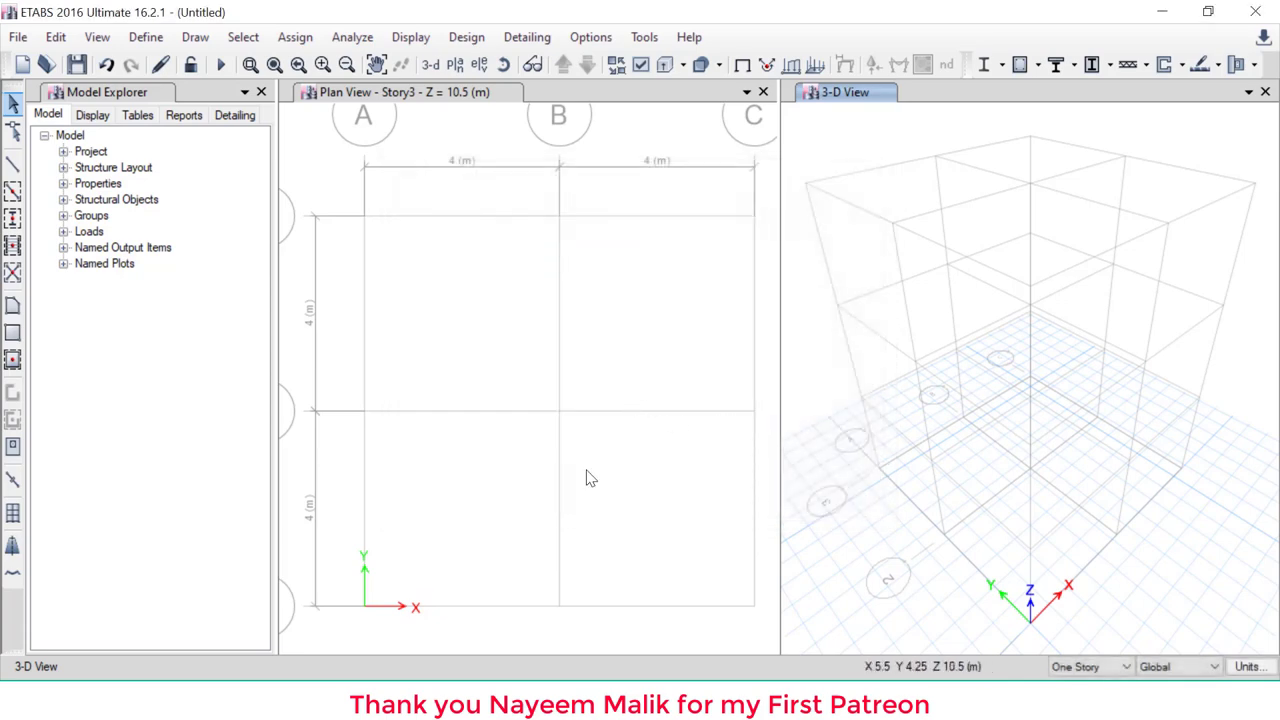
key("alt+Tab")
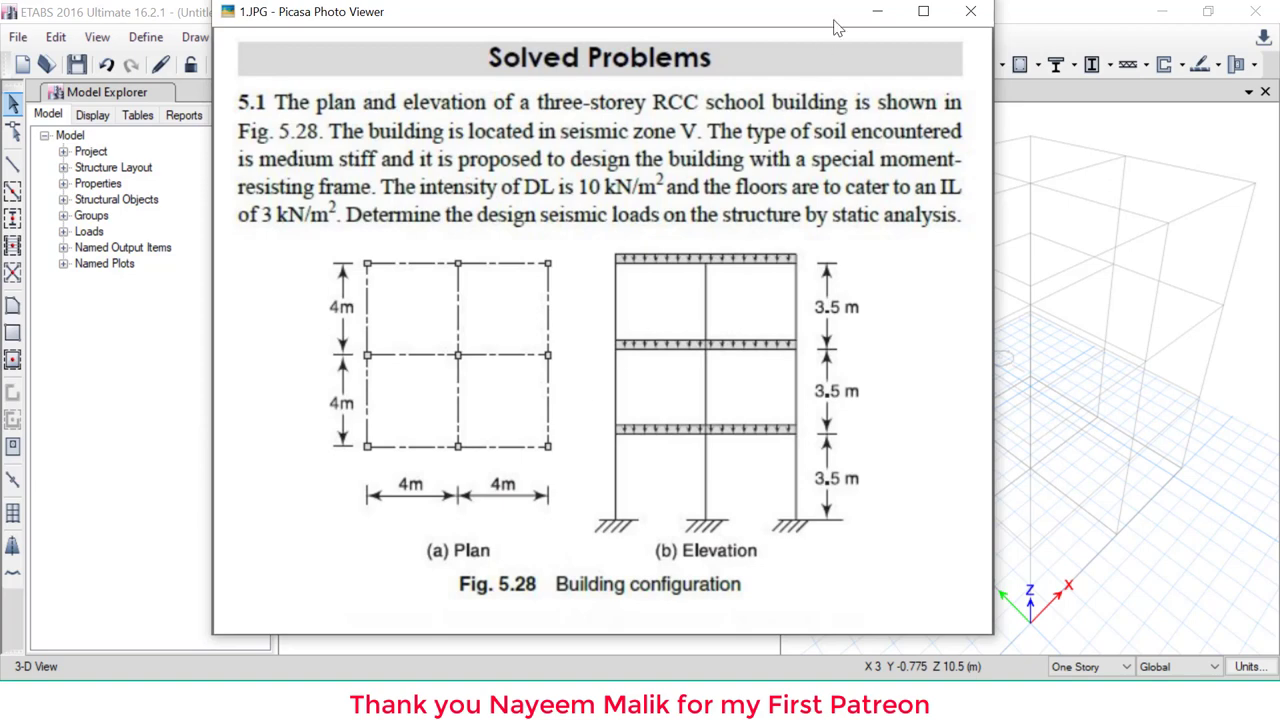
left_click(877, 11)
Add a concrete rectangular frame section named Column and assign it the M25 material
left_click(147, 37)
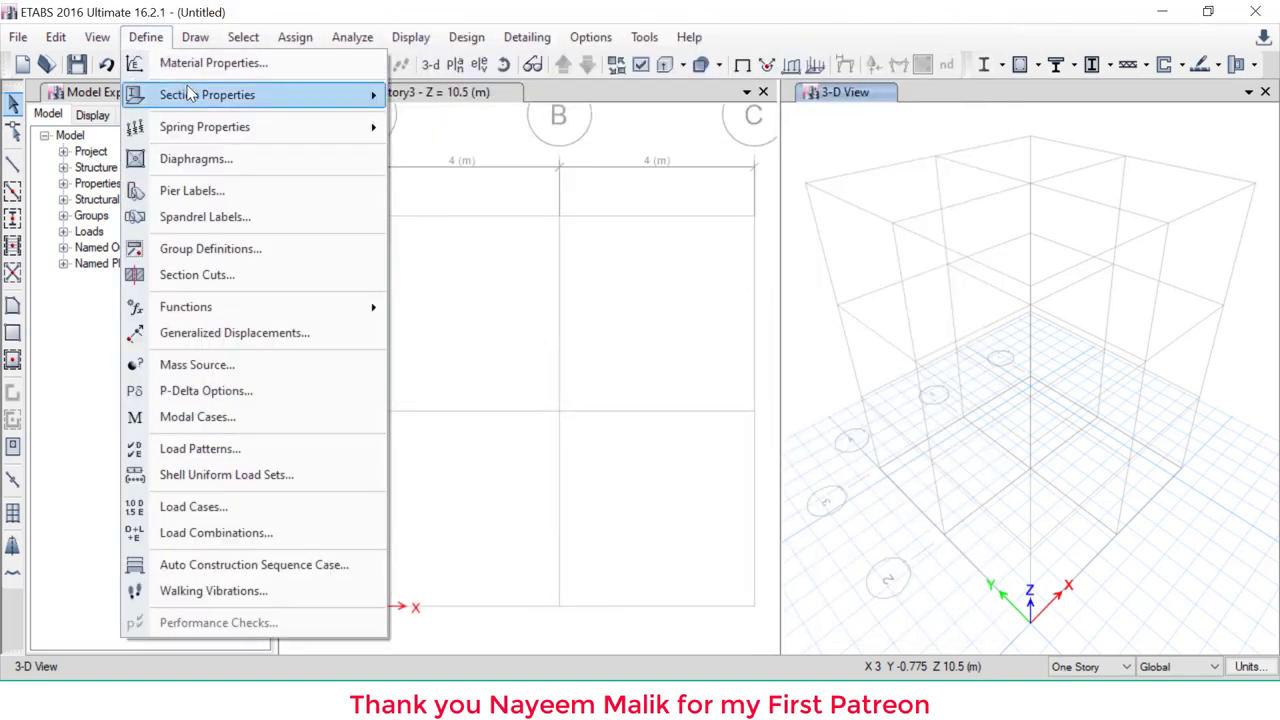
mouse_move(195, 96)
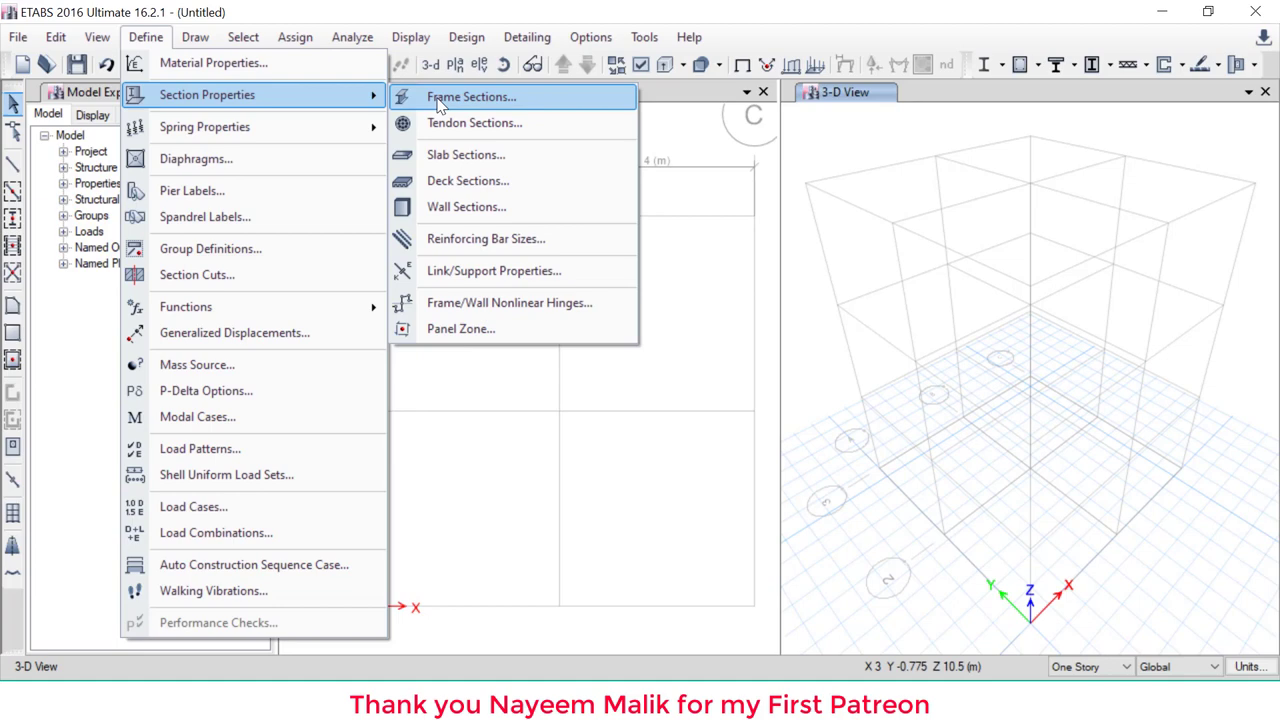
left_click(470, 97)
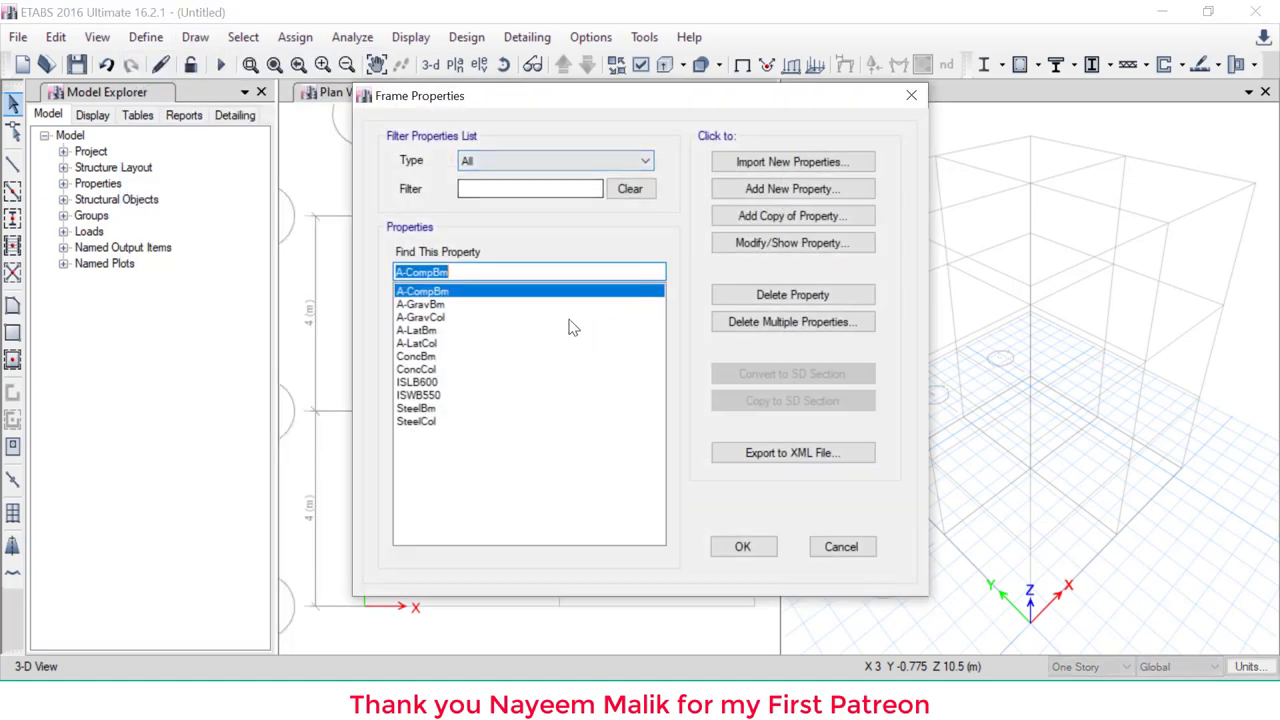
left_click(746, 189)
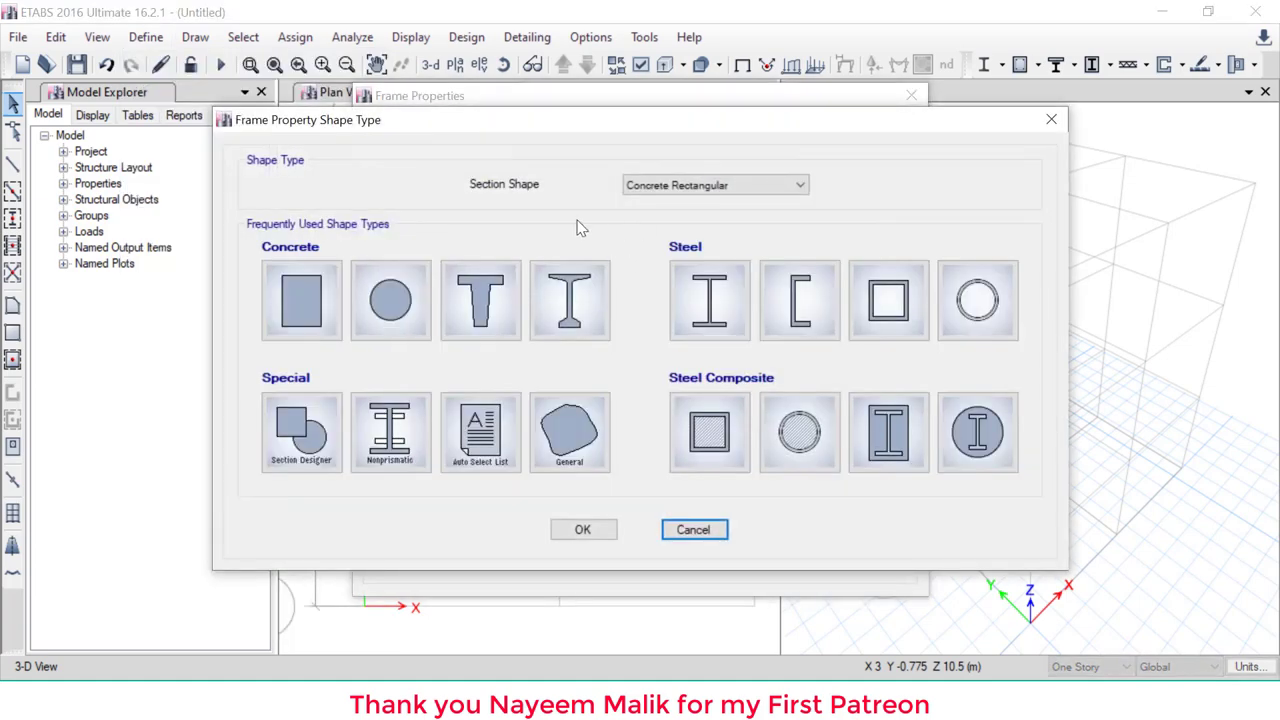
left_click(307, 292)
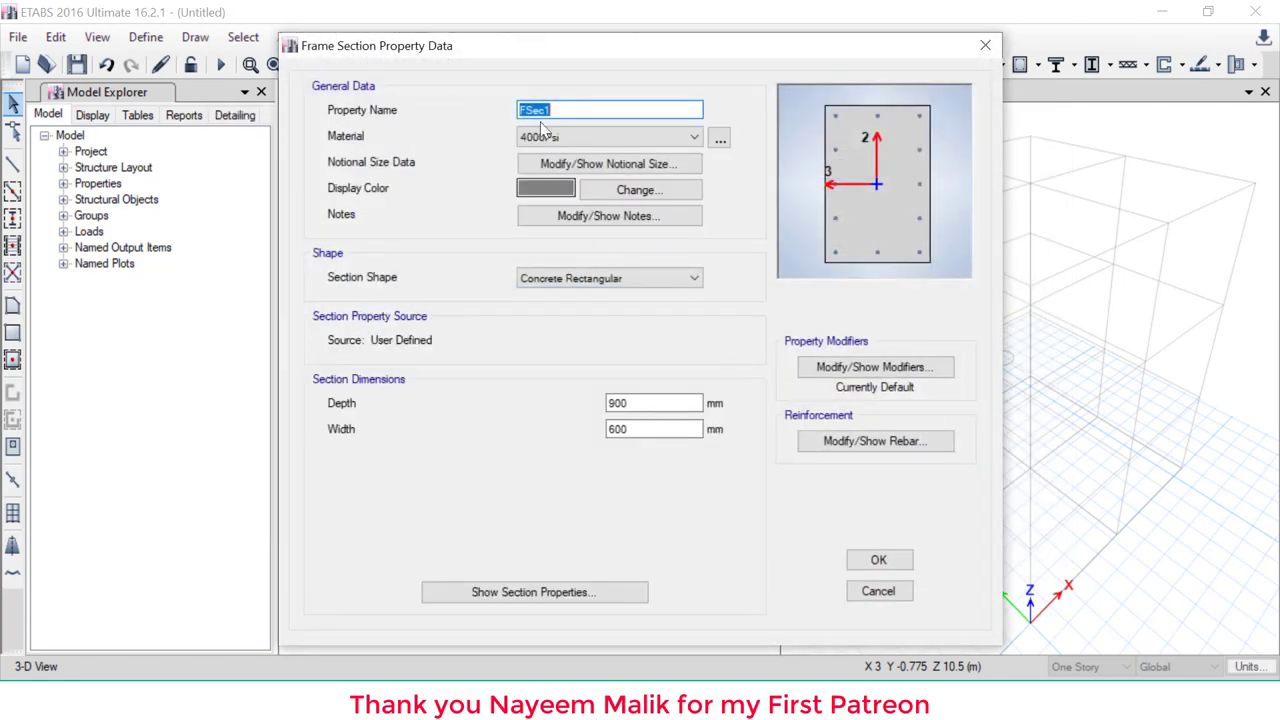
type("Column")
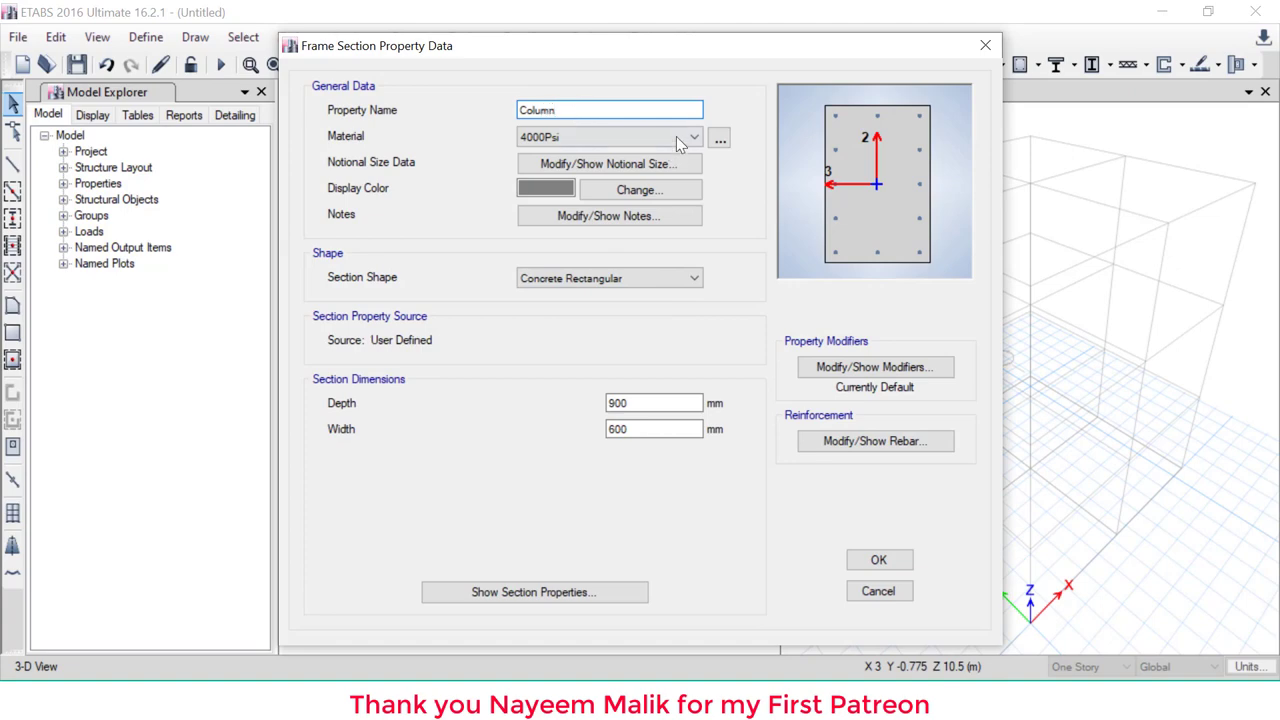
left_click(678, 143)
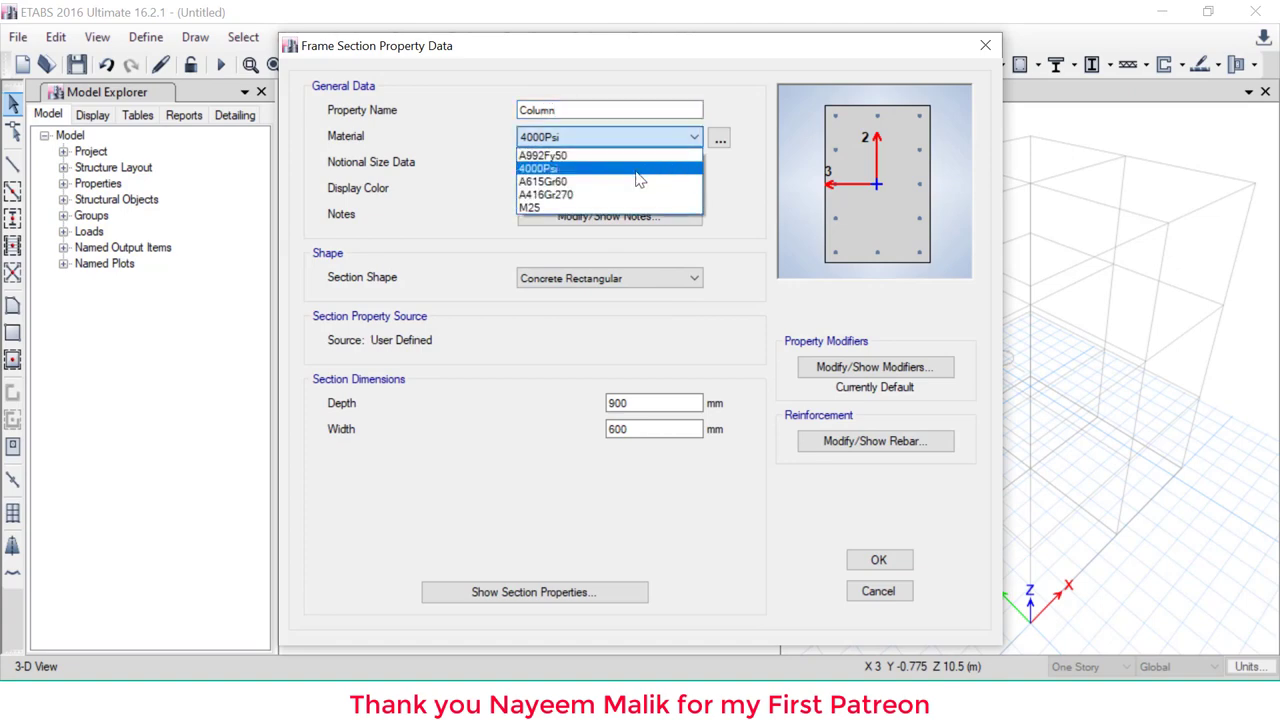
left_click(612, 208)
Set the Column section's depth and width to 350 mm each and save the section
left_click_drag(645, 403, 589, 403)
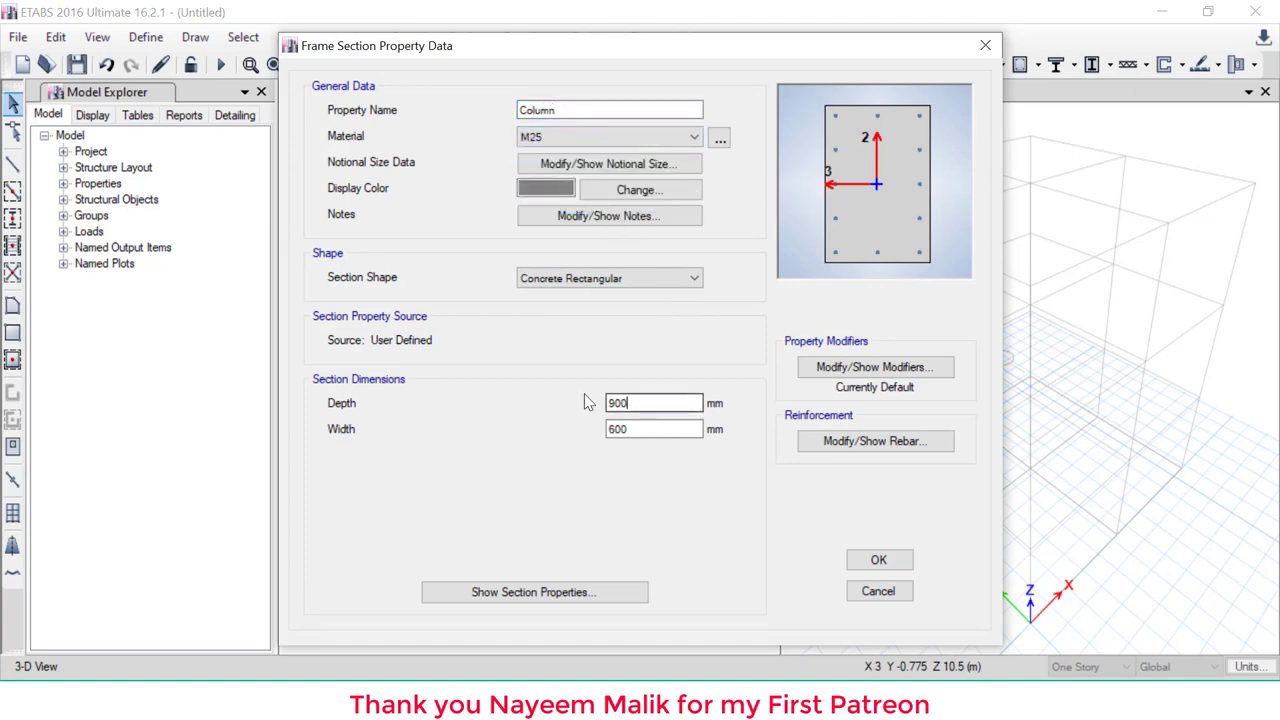
type("350")
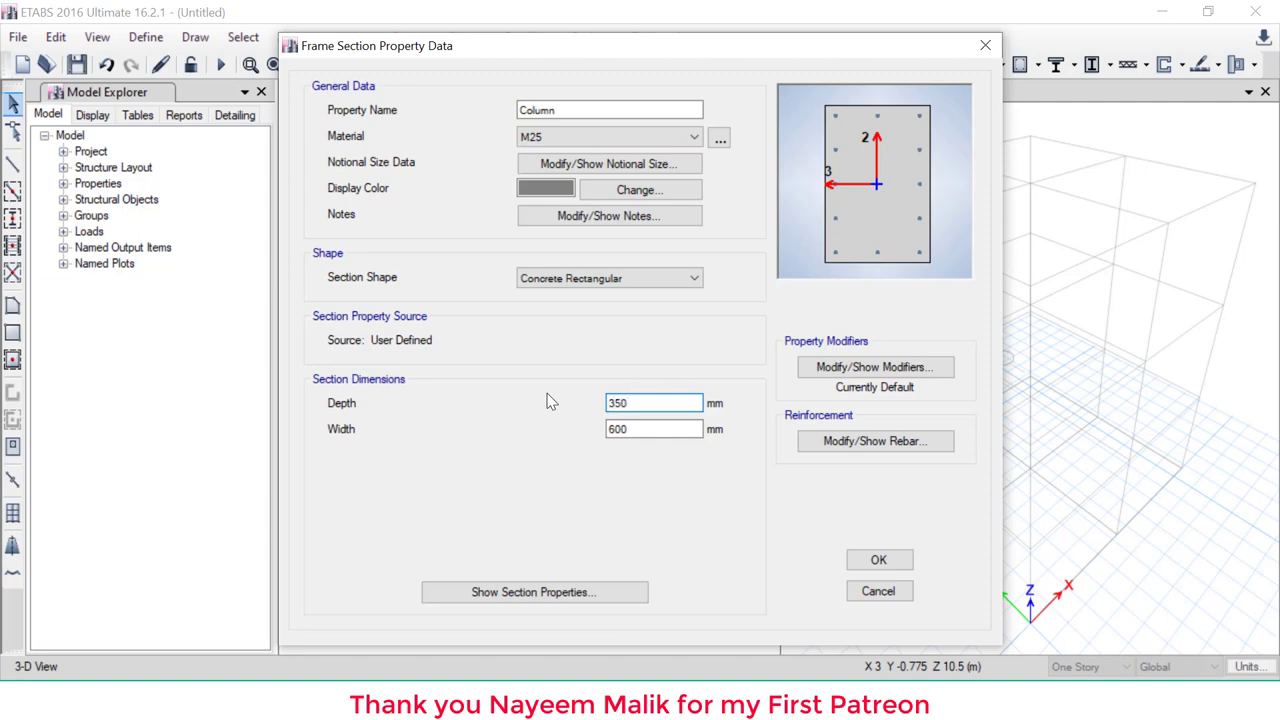
key("Tab")
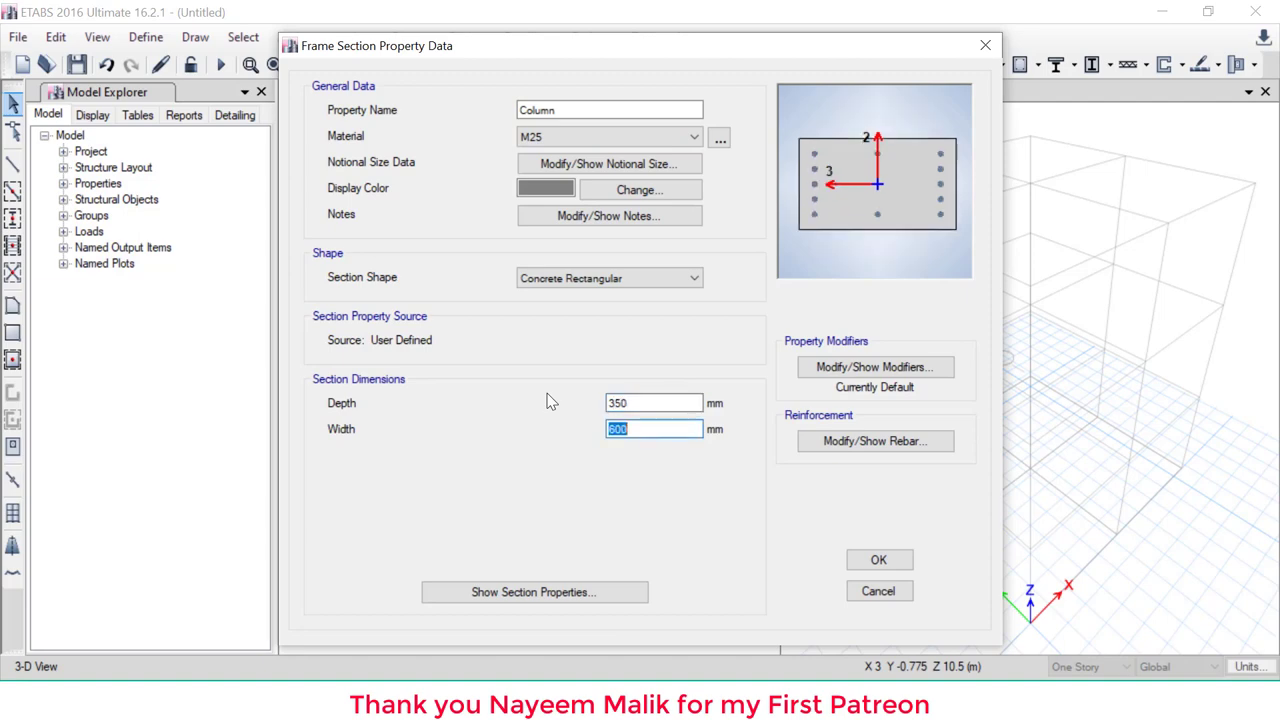
type("350")
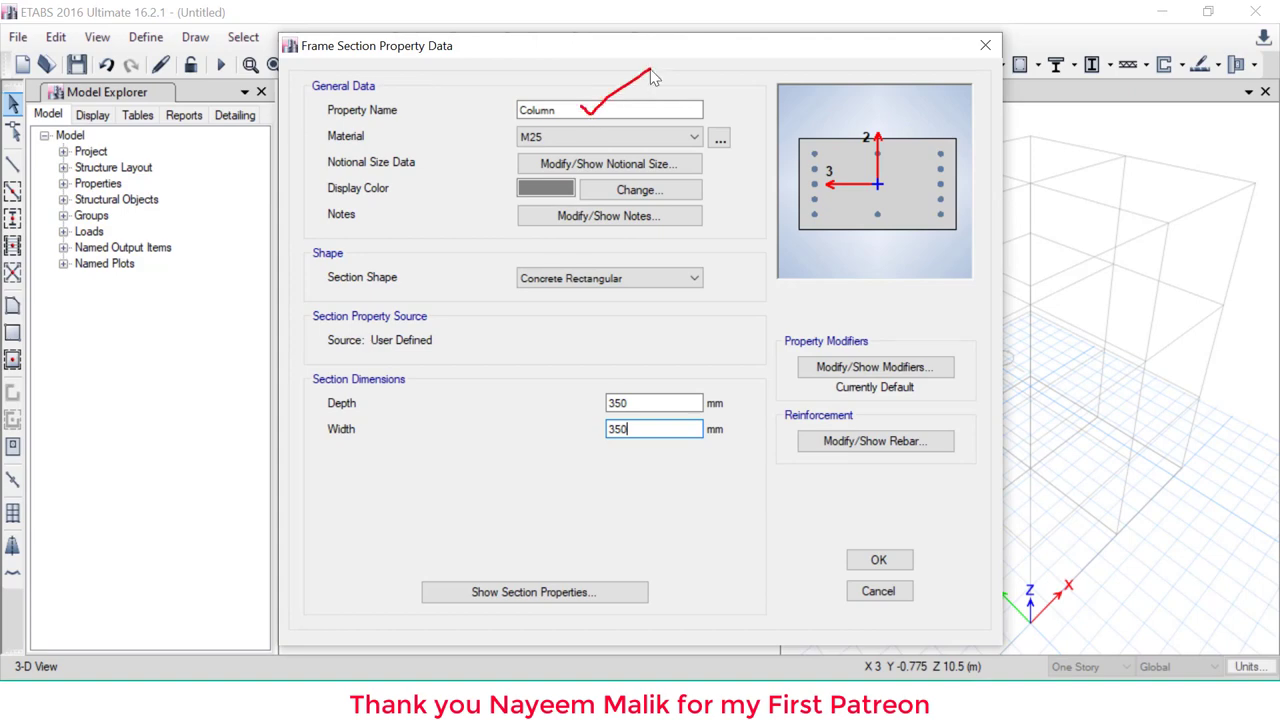
left_click_drag(624, 140, 742, 97)
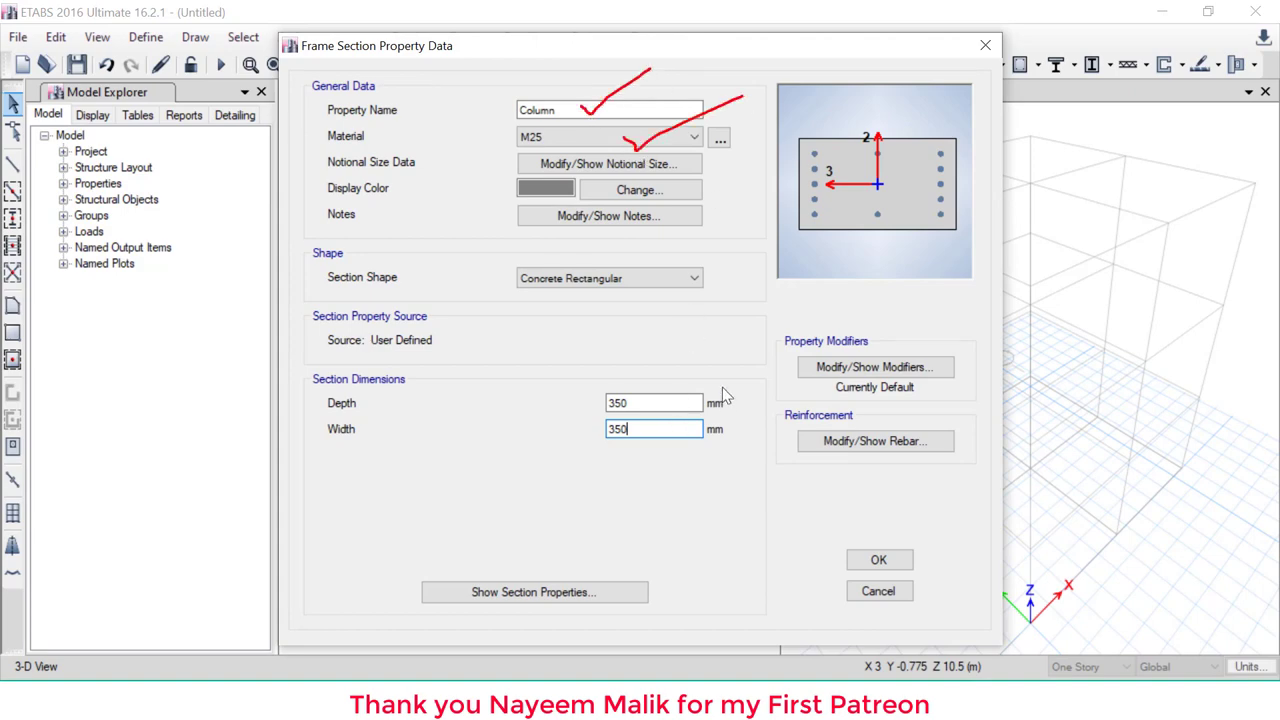
mouse_move(722, 387)
left_mouse_down()
mouse_move(591, 373)
mouse_move(587, 469)
mouse_move(693, 475)
mouse_move(705, 395)
left_mouse_up()
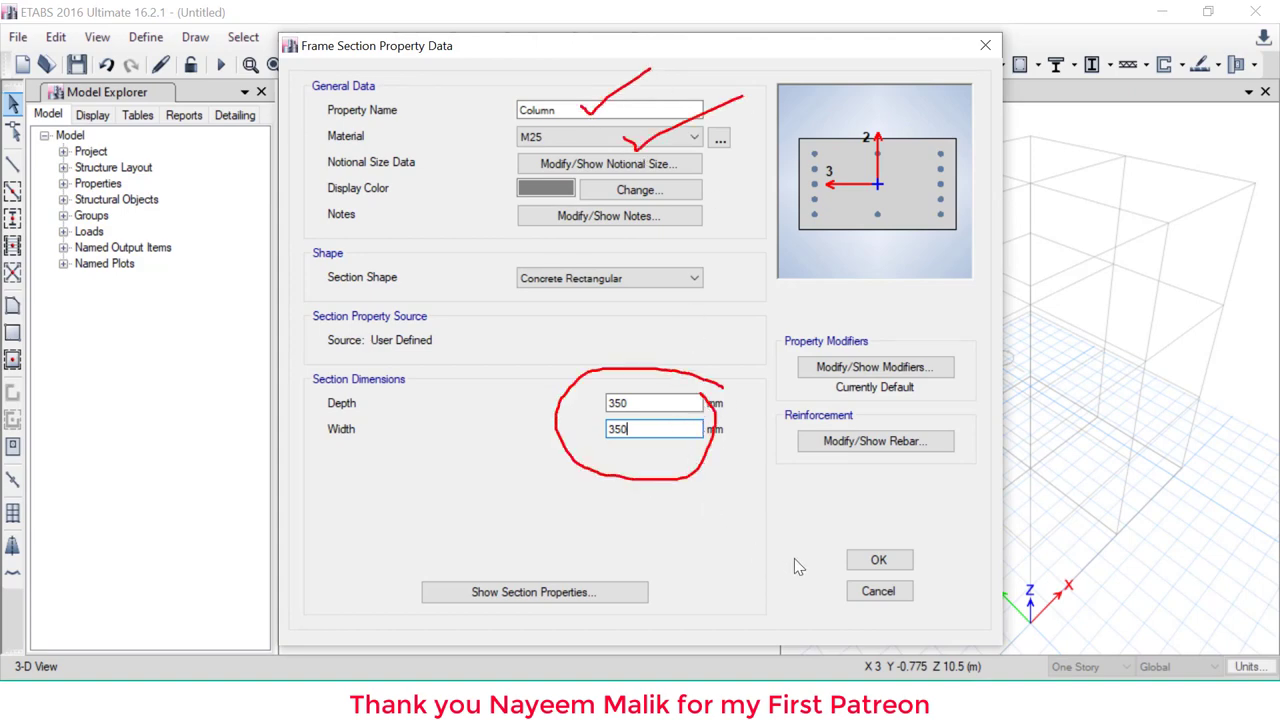
key("Escape")
left_click(884, 560)
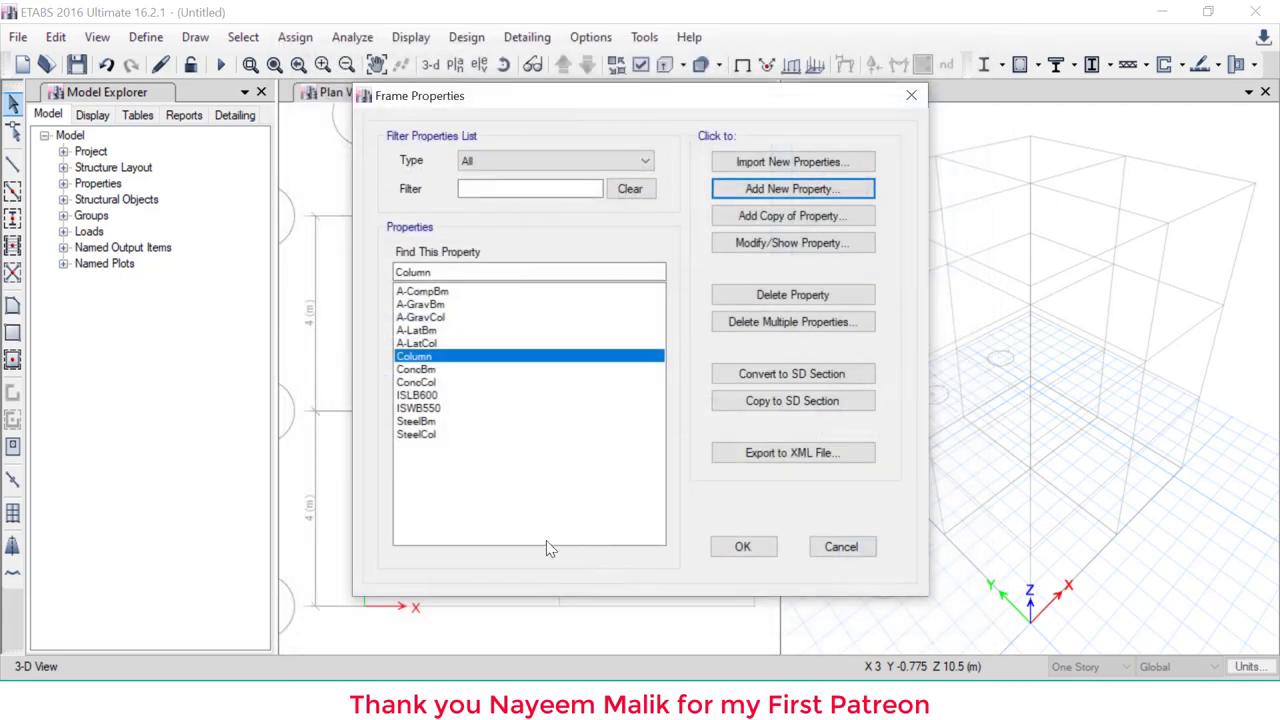
mouse_move(449, 354)
left_mouse_down()
mouse_move(514, 357)
mouse_move(447, 357)
mouse_move(488, 384)
left_mouse_up()
key("Escape")
Add another concrete rectangular frame section named Beam and assign it the M25 material
left_click(781, 199)
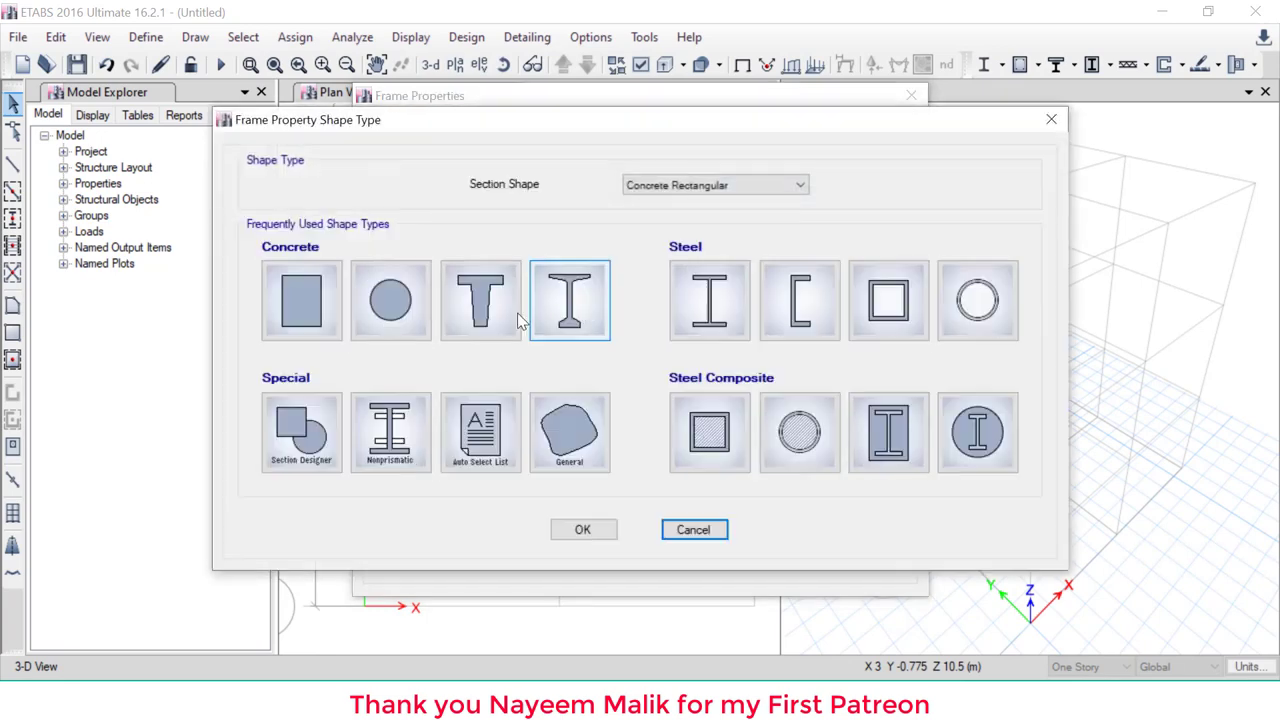
key("Escape")
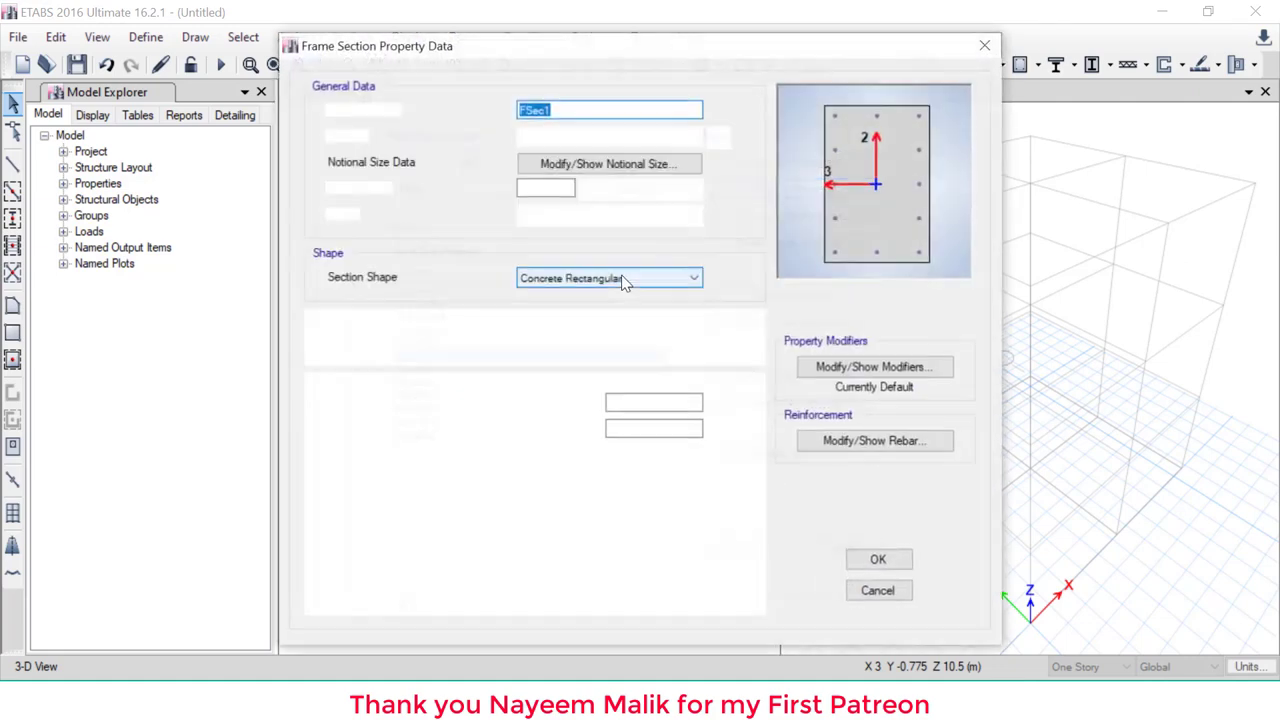
type("Beam")
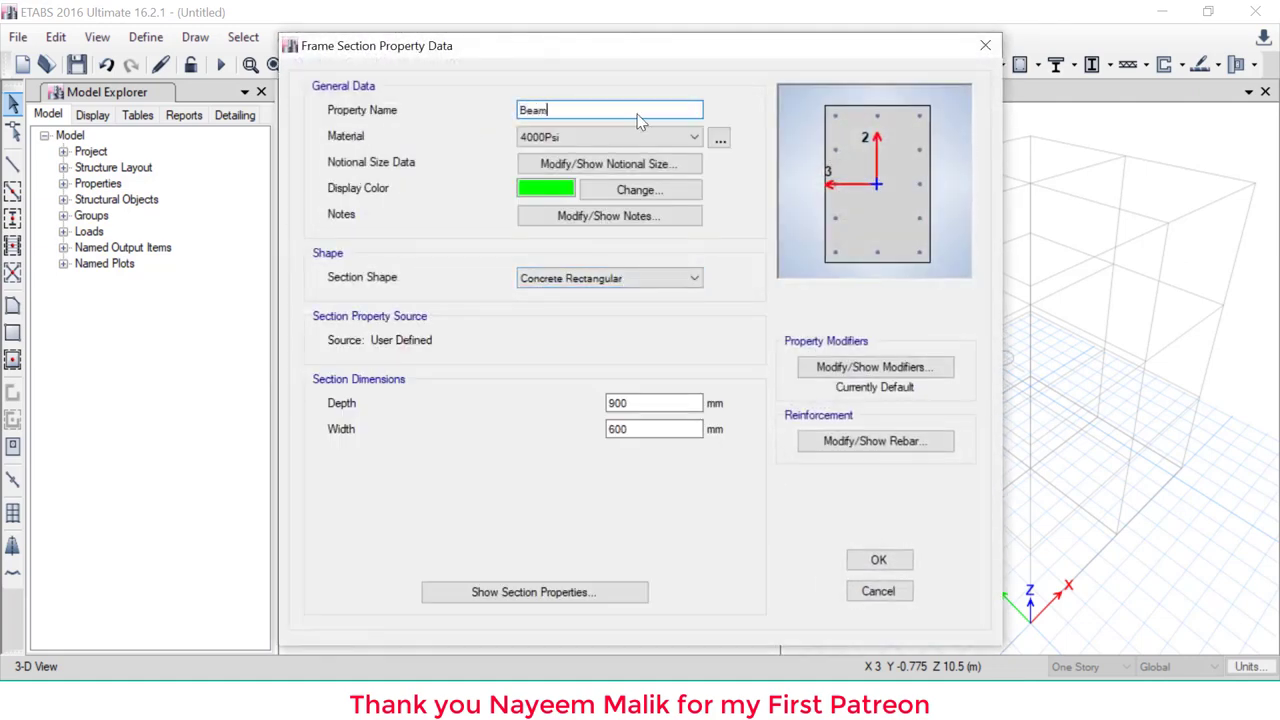
left_click(690, 137)
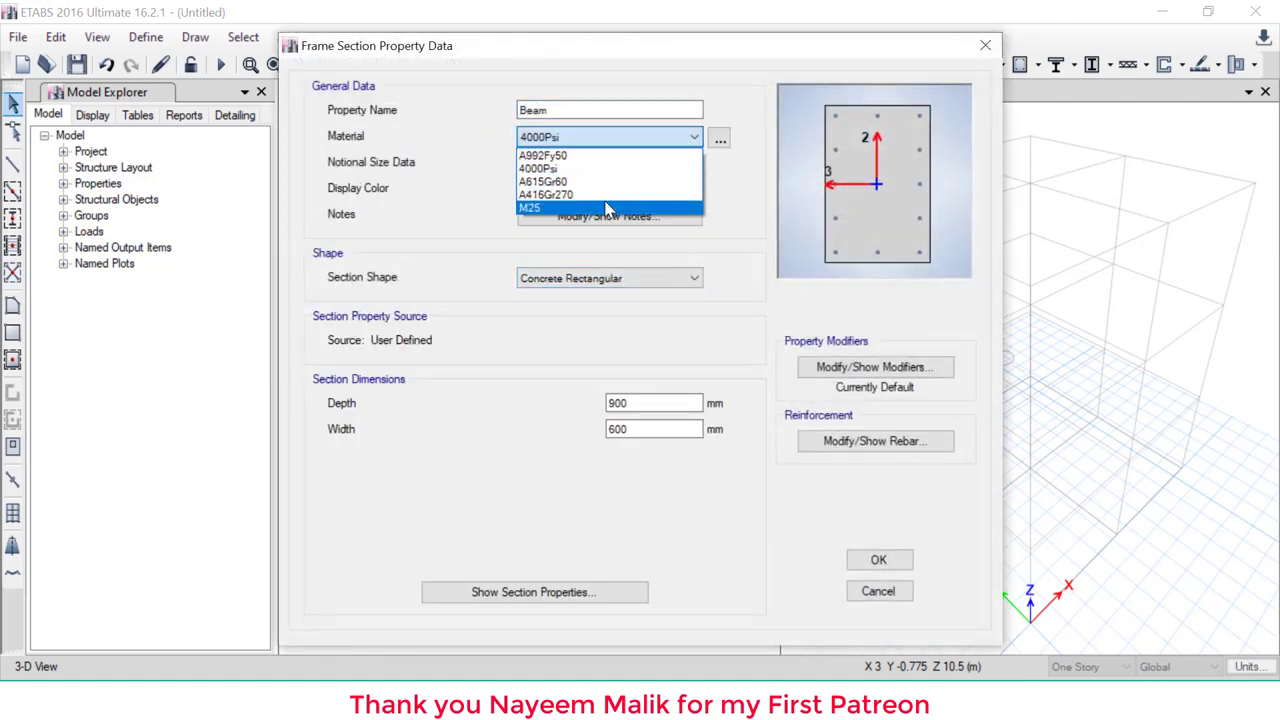
left_click(606, 208)
Set the Beam section's depth to 300 mm and width to 239 mm, save it and close the frame property definitions
left_click_drag(634, 404, 569, 401)
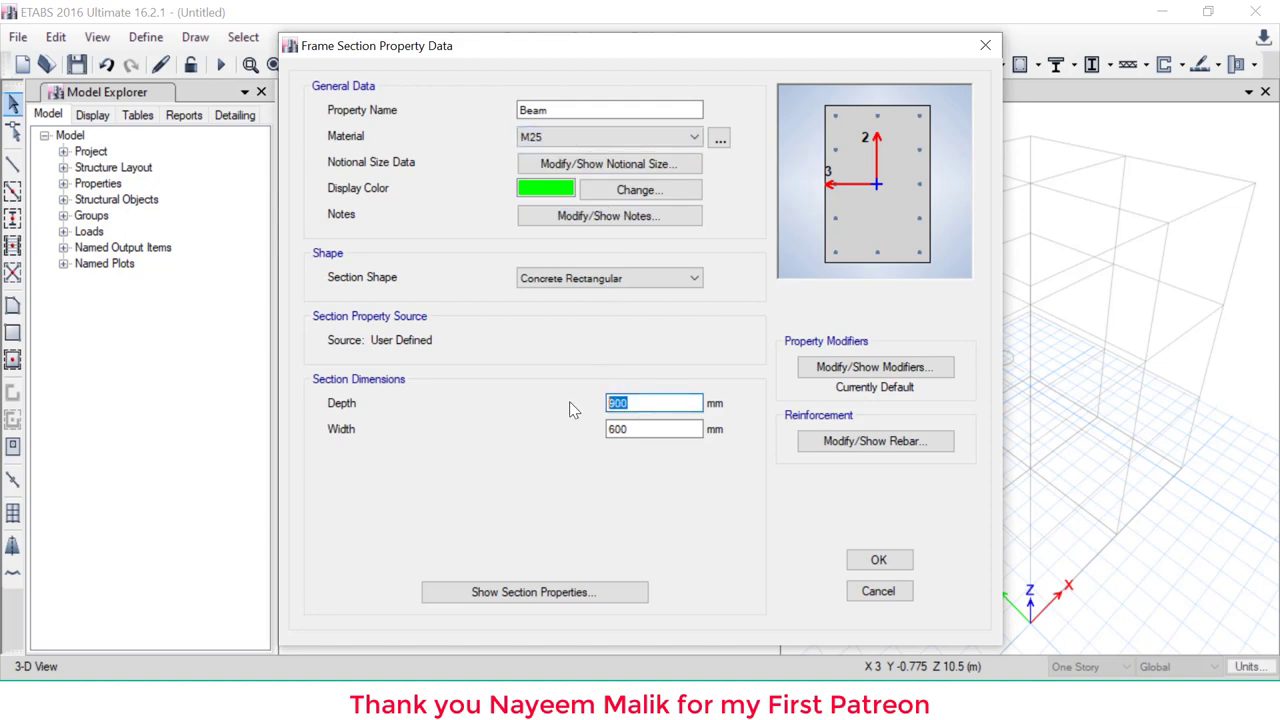
type("300")
left_click(635, 429)
key("Tab")
type("23")
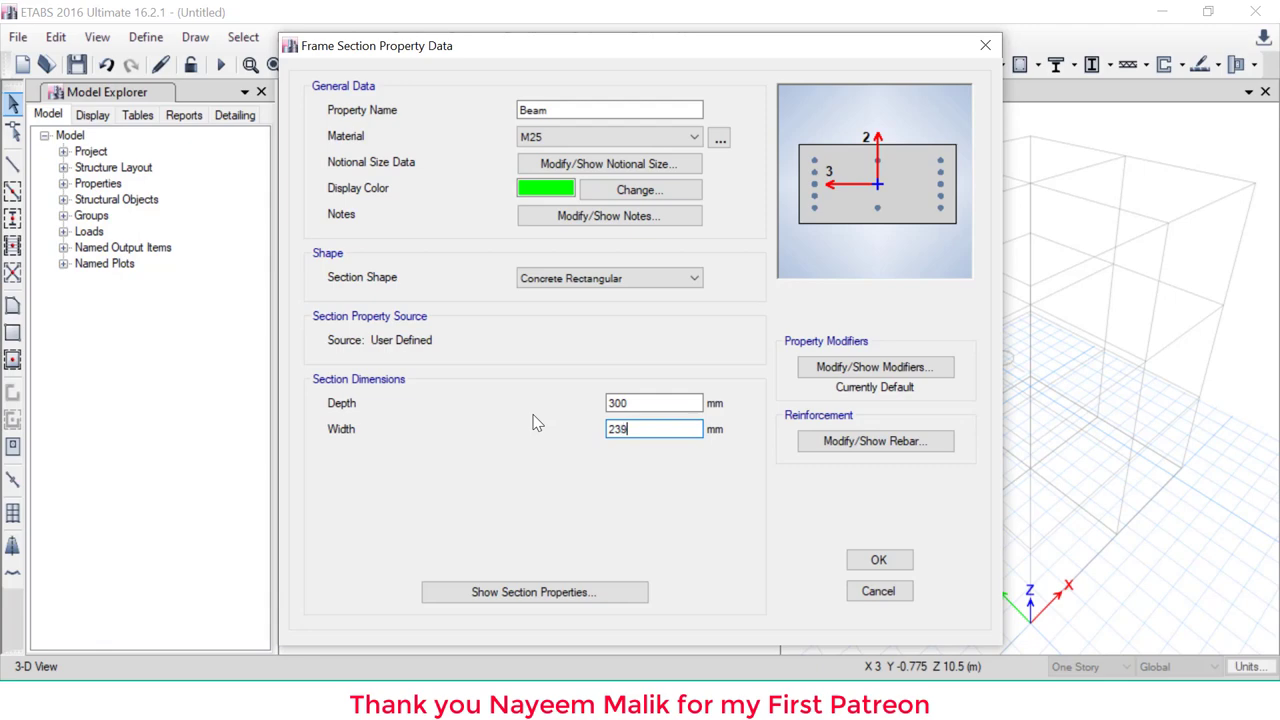
left_click(878, 559)
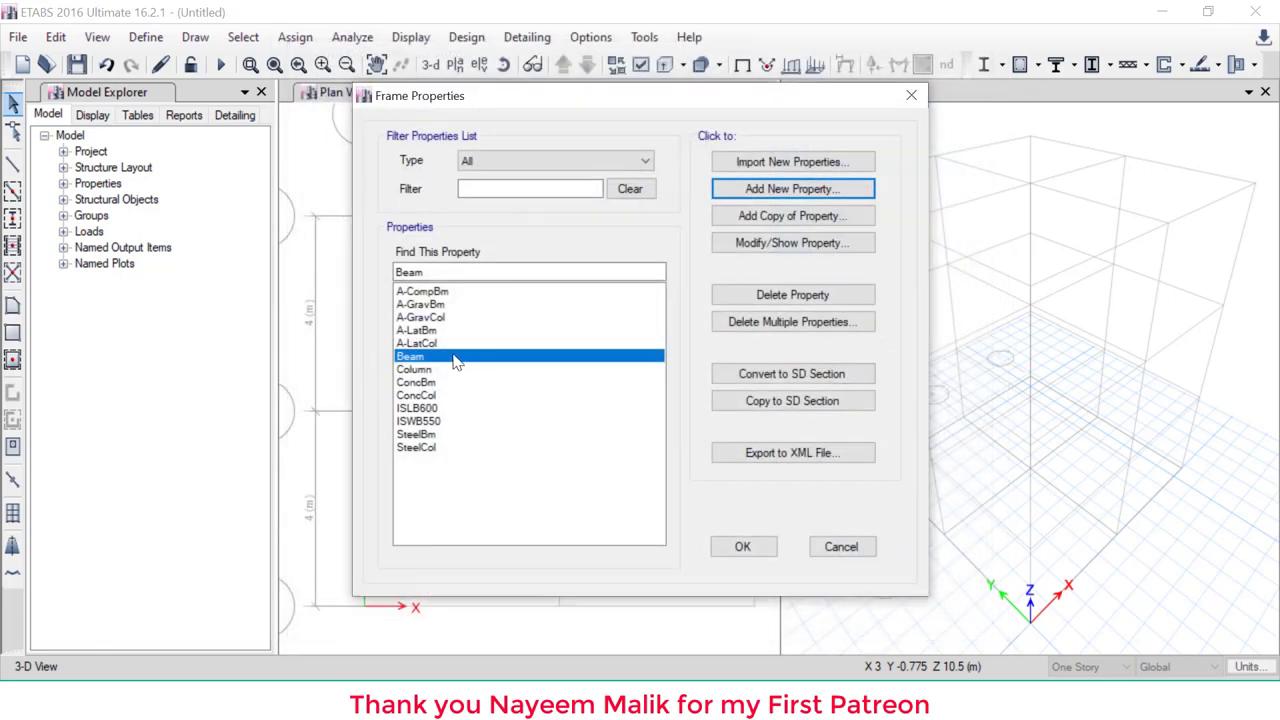
mouse_move(452, 355)
left_mouse_down()
mouse_move(504, 355)
mouse_move(460, 350)
mouse_move(444, 364)
mouse_move(497, 403)
left_mouse_up()
key("Escape")
left_click(750, 546)
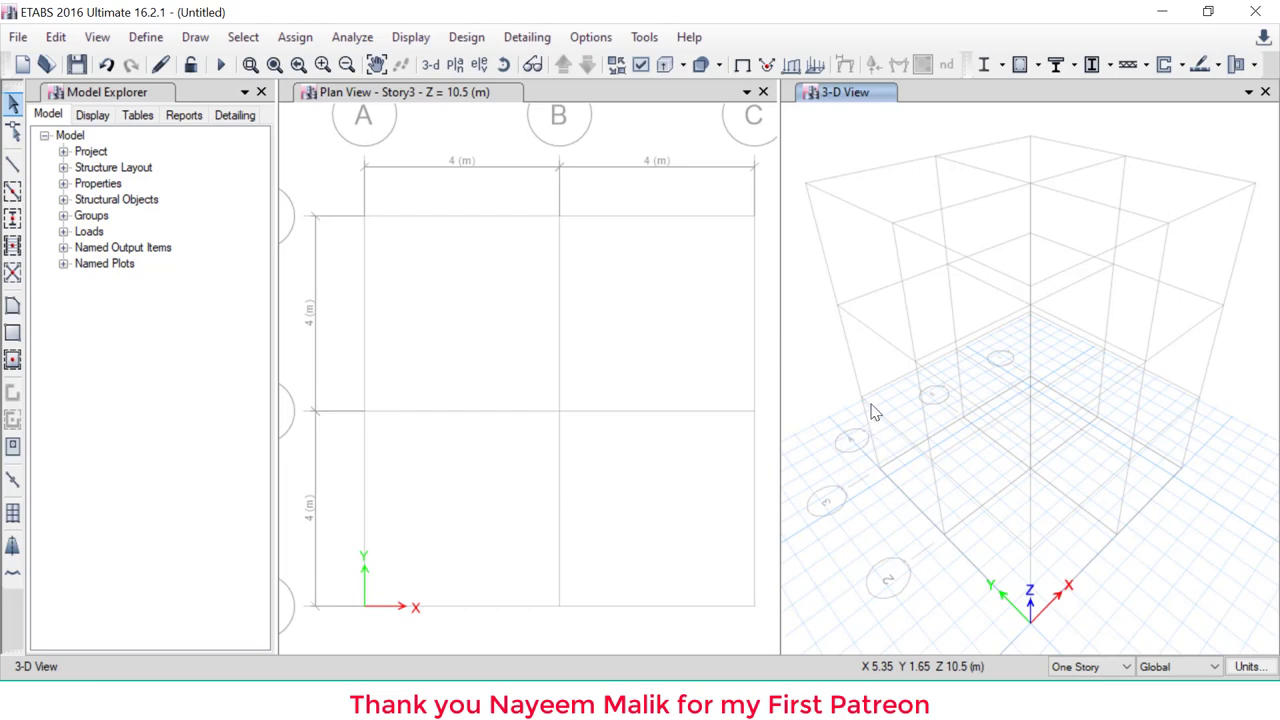
left_click(830, 182)
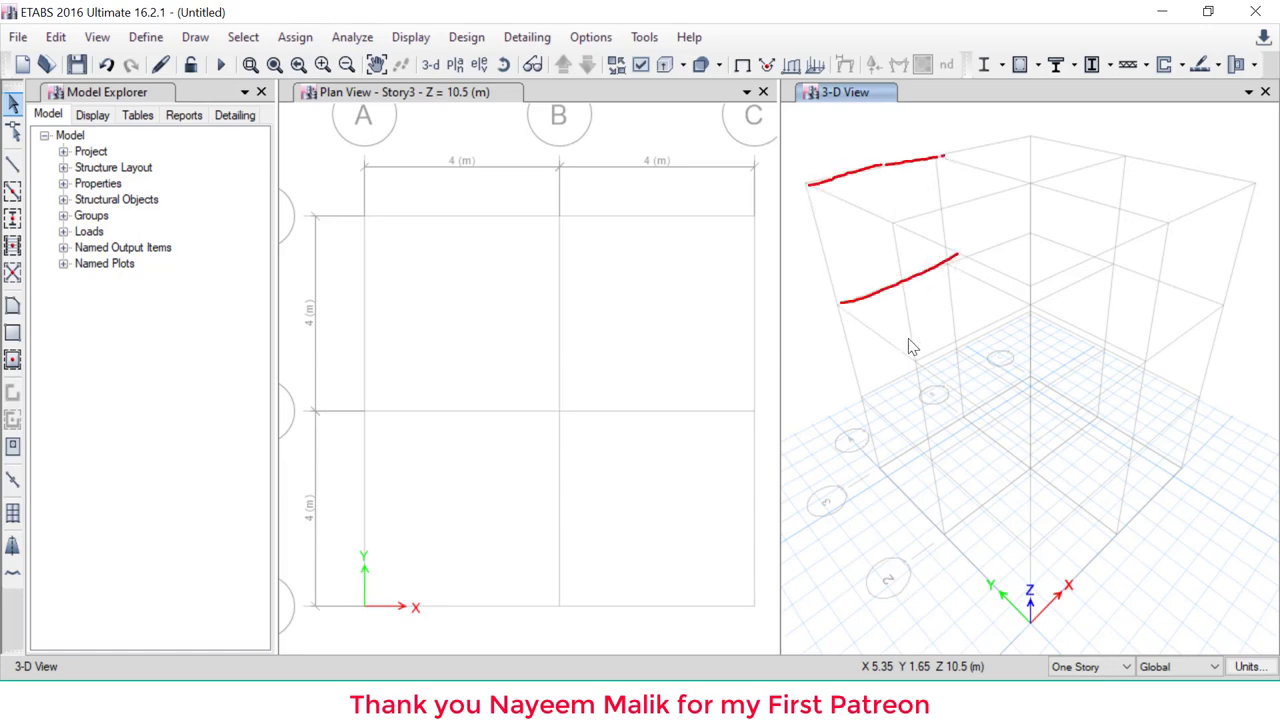
left_click(975, 424)
left_click(957, 362)
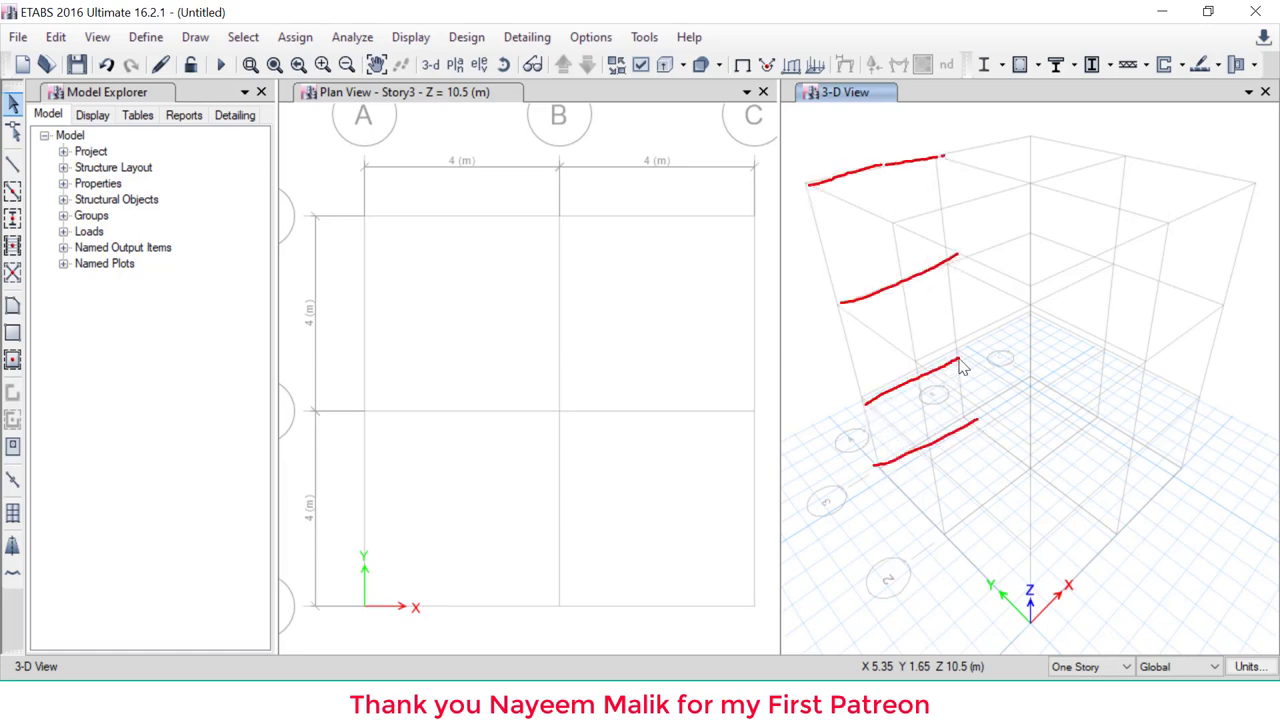
mouse_move(1110, 652)
left_mouse_down()
mouse_move(1015, 648)
mouse_move(1035, 678)
mouse_move(1125, 655)
mouse_move(1088, 648)
left_mouse_up()
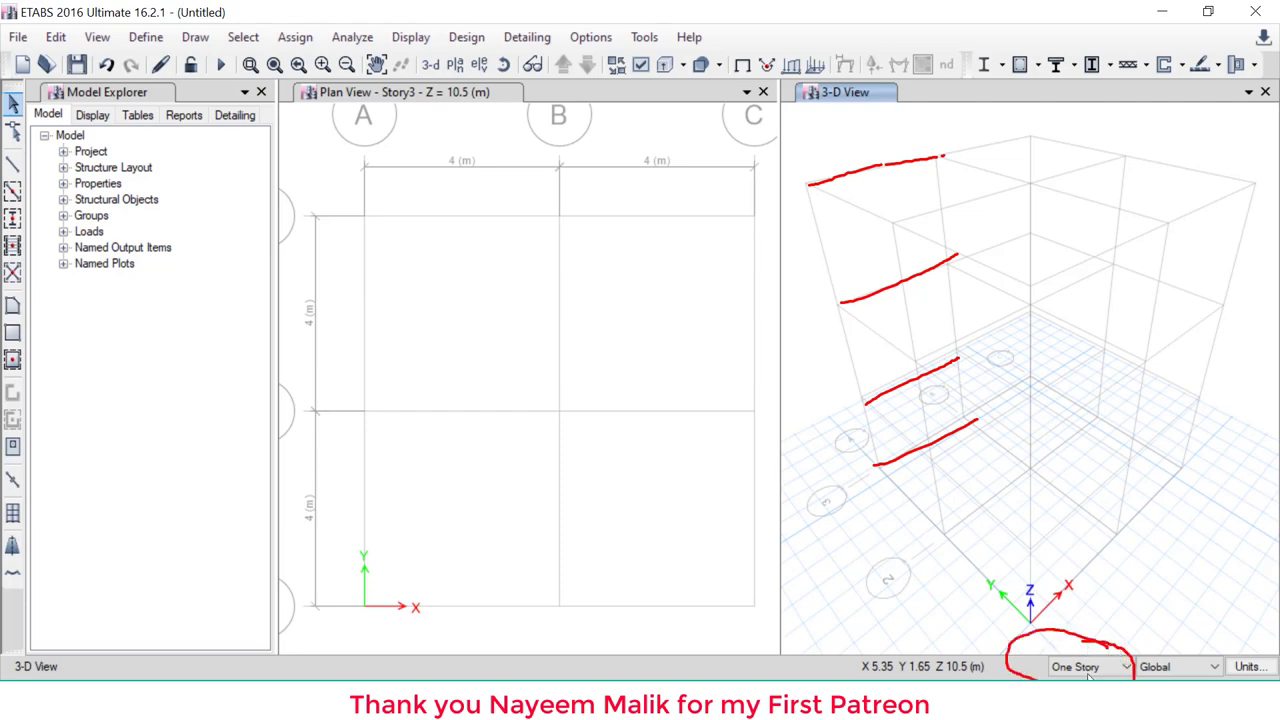
left_click_drag(811, 192, 930, 161)
key("Escape")
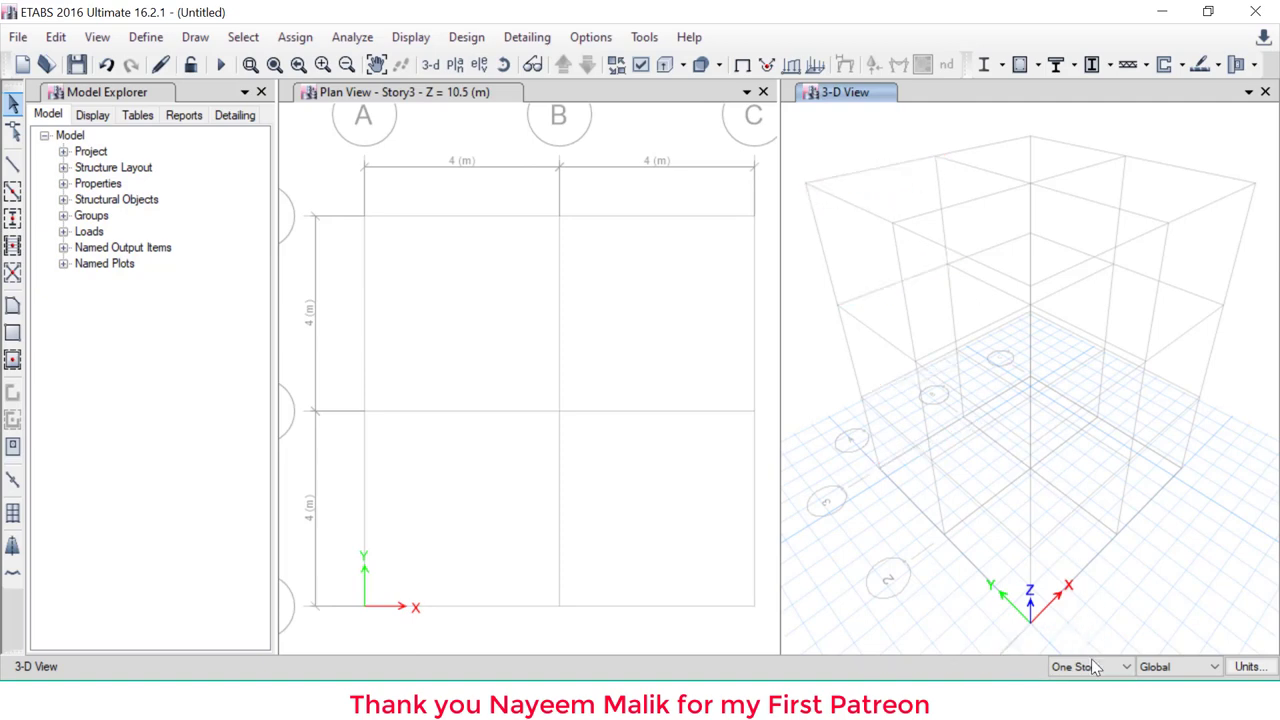
Make drawing operations apply to All Stories instead of a single story
left_click(1098, 670)
scroll(1098, 670, "down", 1)
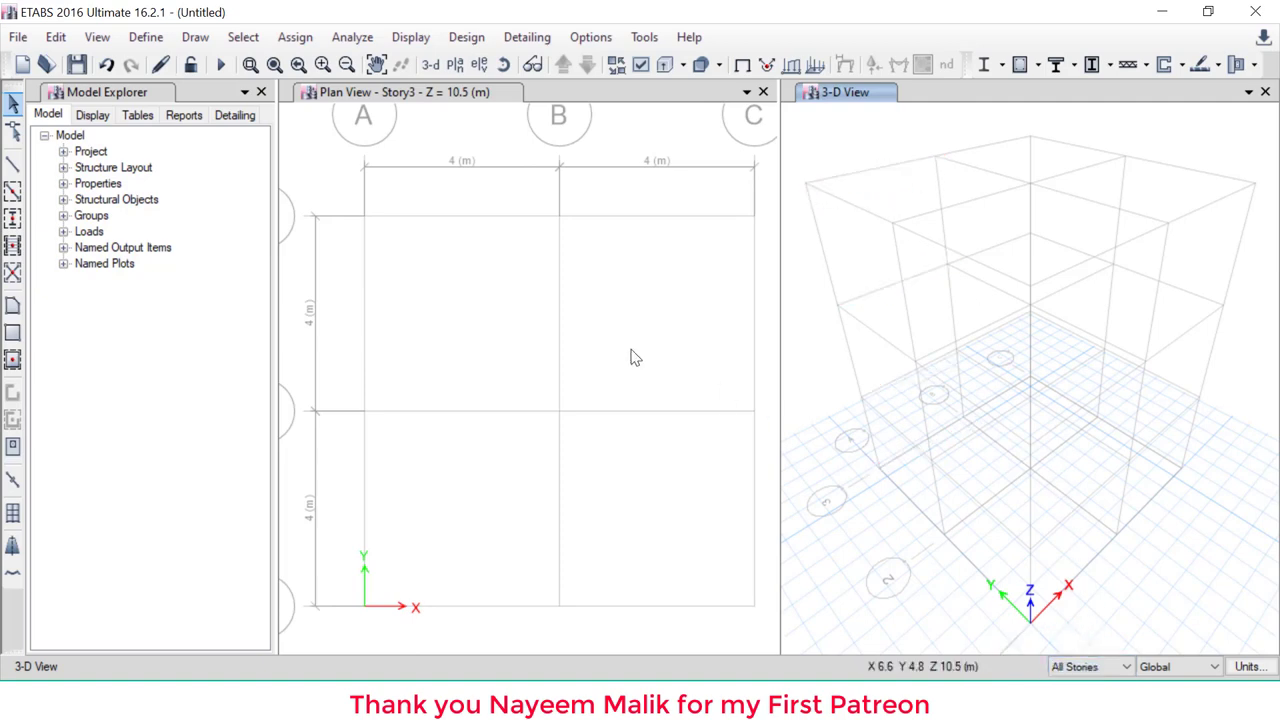
Draw frame beams with the Beam section along all grid lines in plan, across all stories
left_click(13, 192)
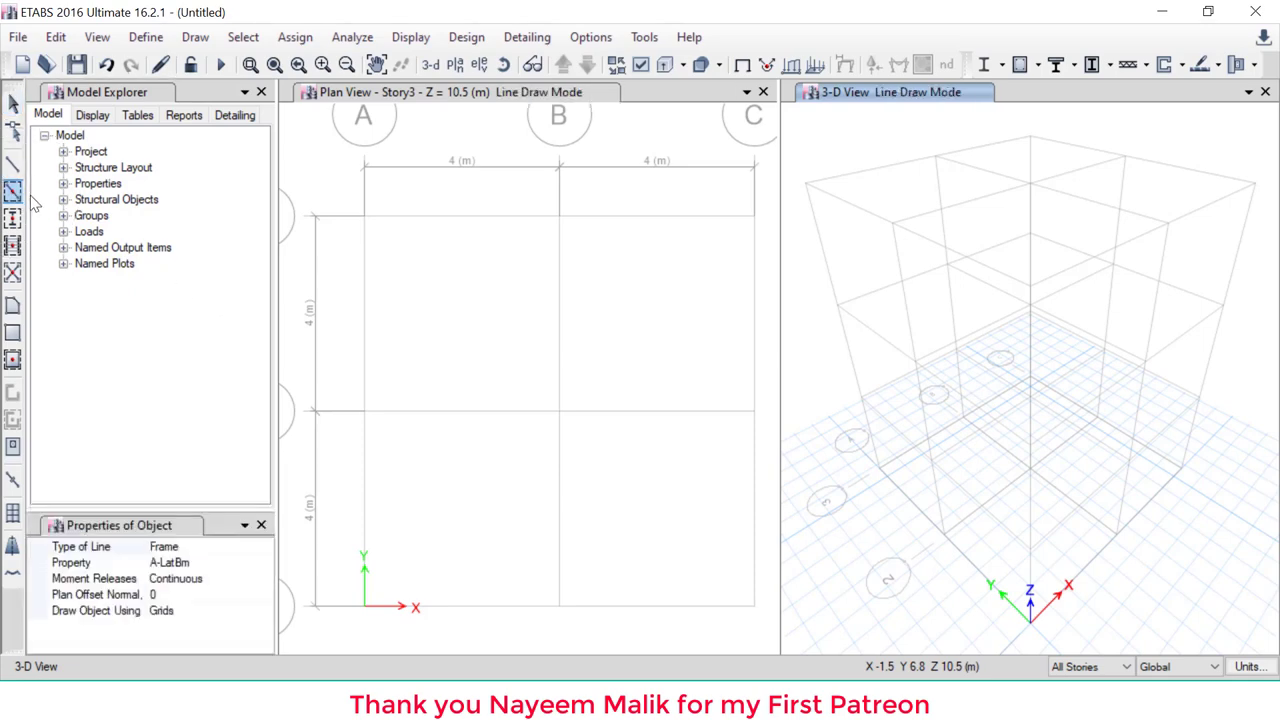
mouse_move(62, 170)
left_mouse_down()
mouse_move(27, 193)
mouse_move(62, 246)
left_mouse_up()
mouse_move(28, 200)
left_mouse_down()
mouse_move(244, 226)
mouse_move(236, 498)
mouse_move(203, 455)
mouse_move(230, 497)
mouse_move(290, 418)
left_mouse_up()
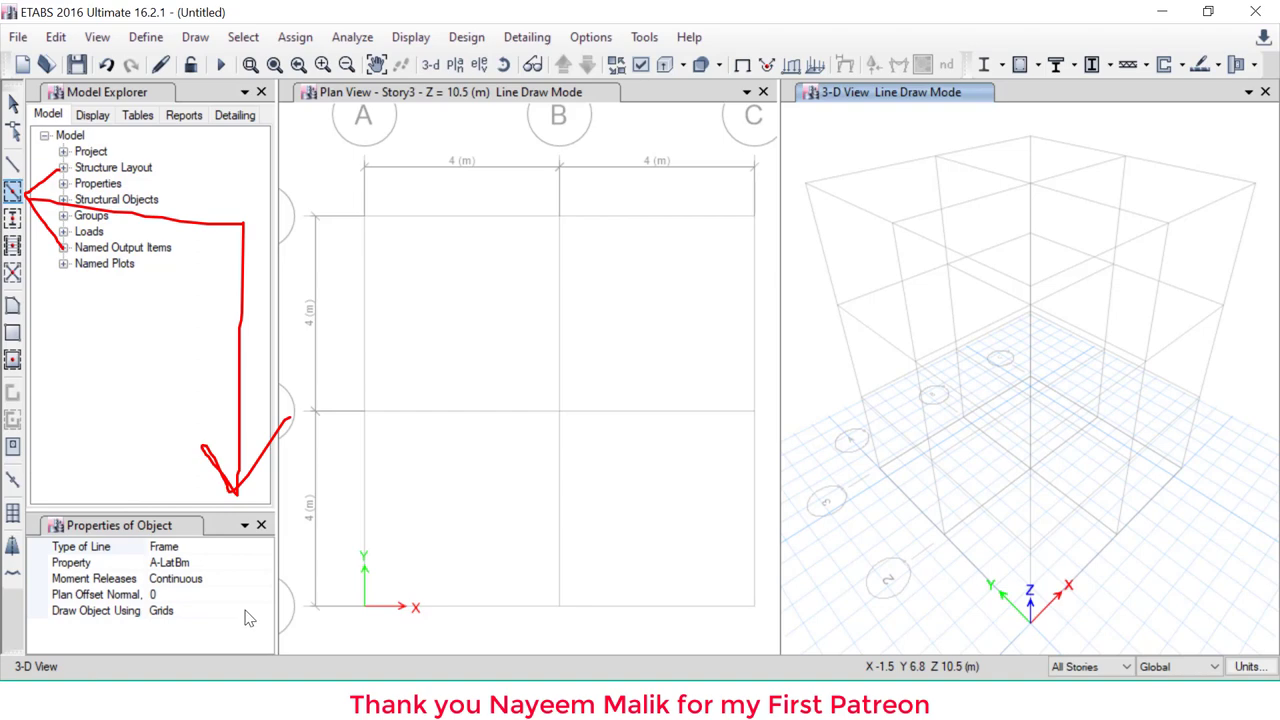
mouse_move(201, 565)
left_mouse_down()
mouse_move(291, 568)
mouse_move(200, 561)
mouse_move(232, 589)
left_mouse_up()
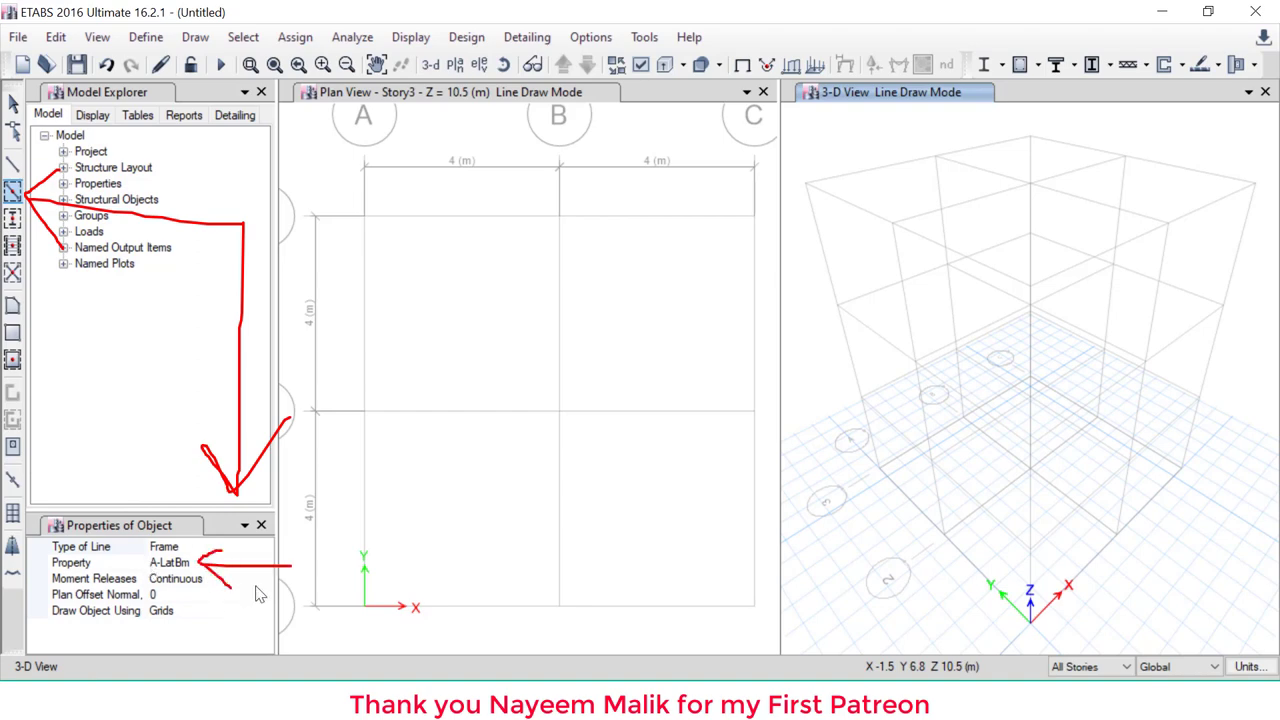
left_click(229, 566)
left_click(263, 566)
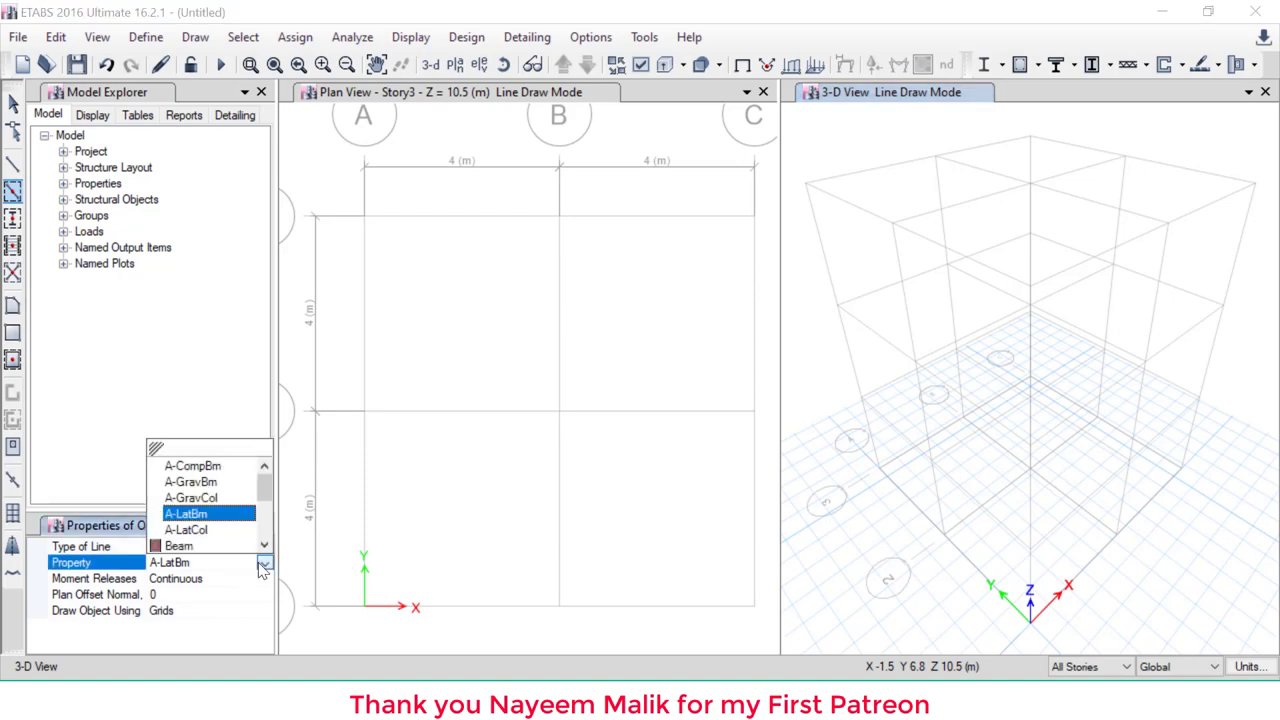
left_click(190, 546)
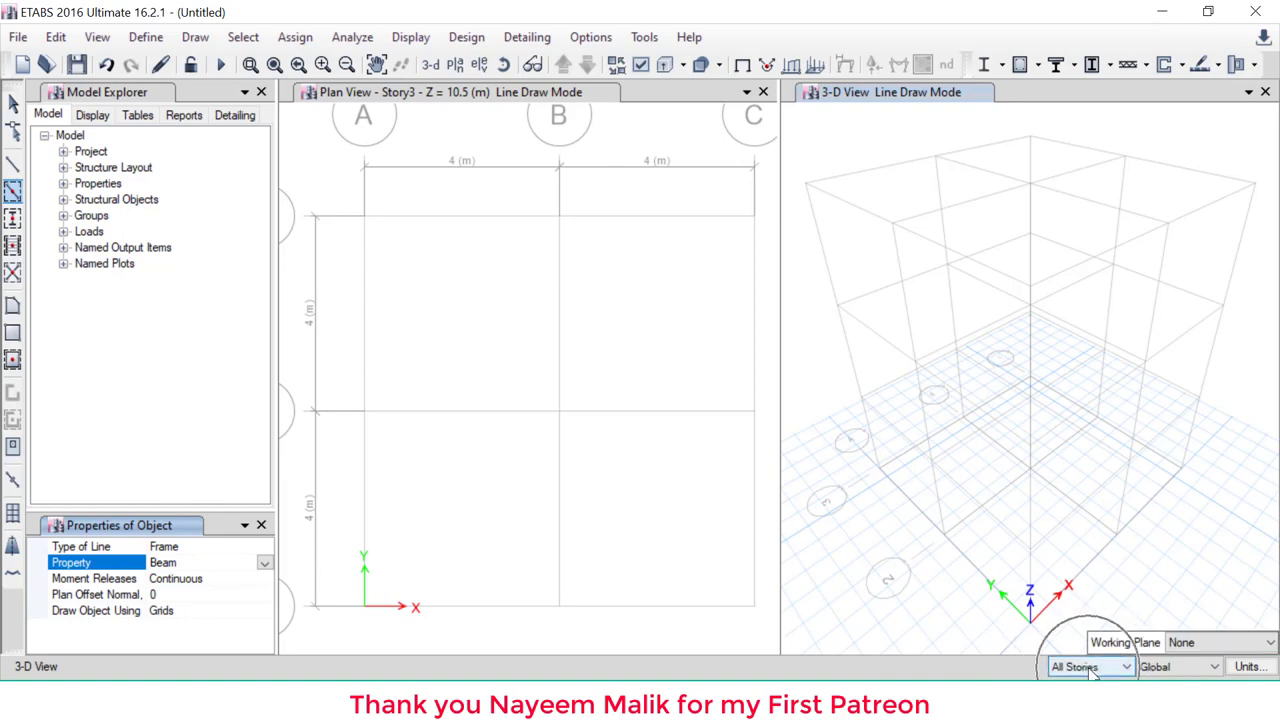
left_click(335, 183)
mouse_move(331, 176)
left_mouse_down()
mouse_move(526, 423)
mouse_move(744, 600)
mouse_move(765, 601)
mouse_move(771, 638)
left_mouse_up()
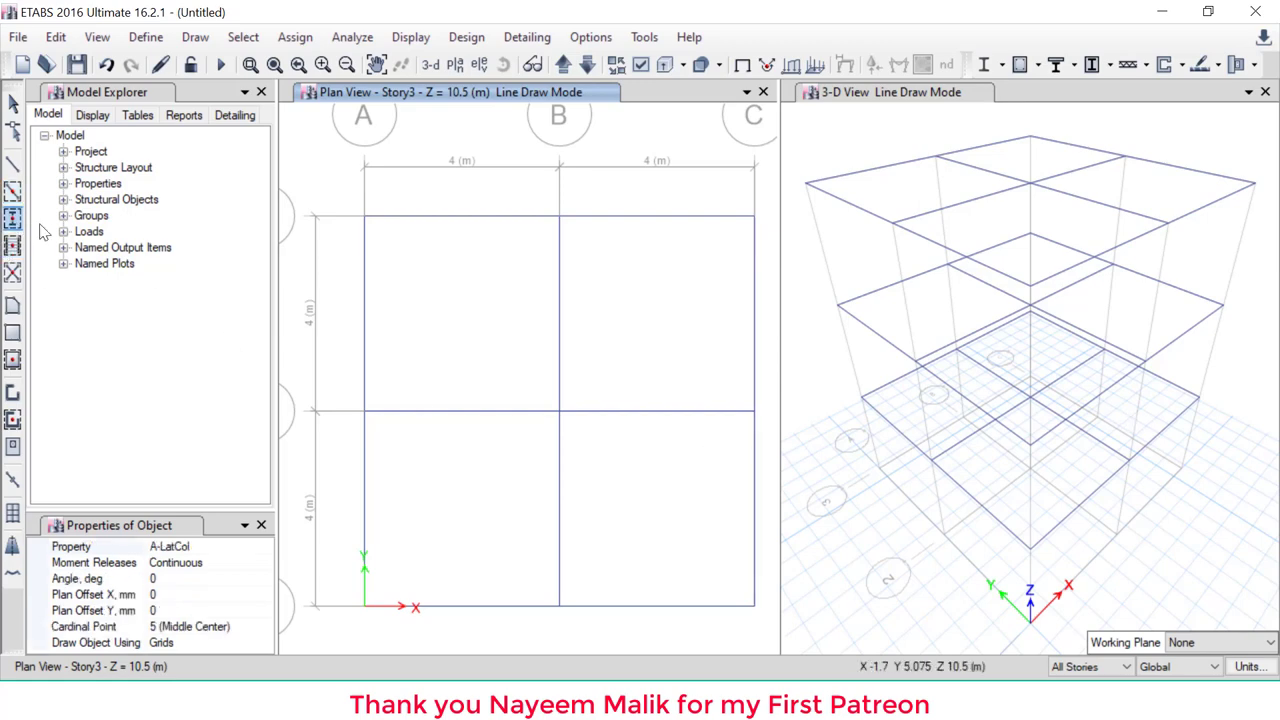
Draw columns with the Column section at all grid intersections in plan for all stories, and leave the drawing mode
mouse_move(45, 207)
left_mouse_down()
mouse_move(28, 232)
mouse_move(55, 257)
mouse_move(190, 230)
mouse_move(189, 450)
mouse_move(145, 465)
mouse_move(216, 462)
mouse_move(186, 500)
left_mouse_up()
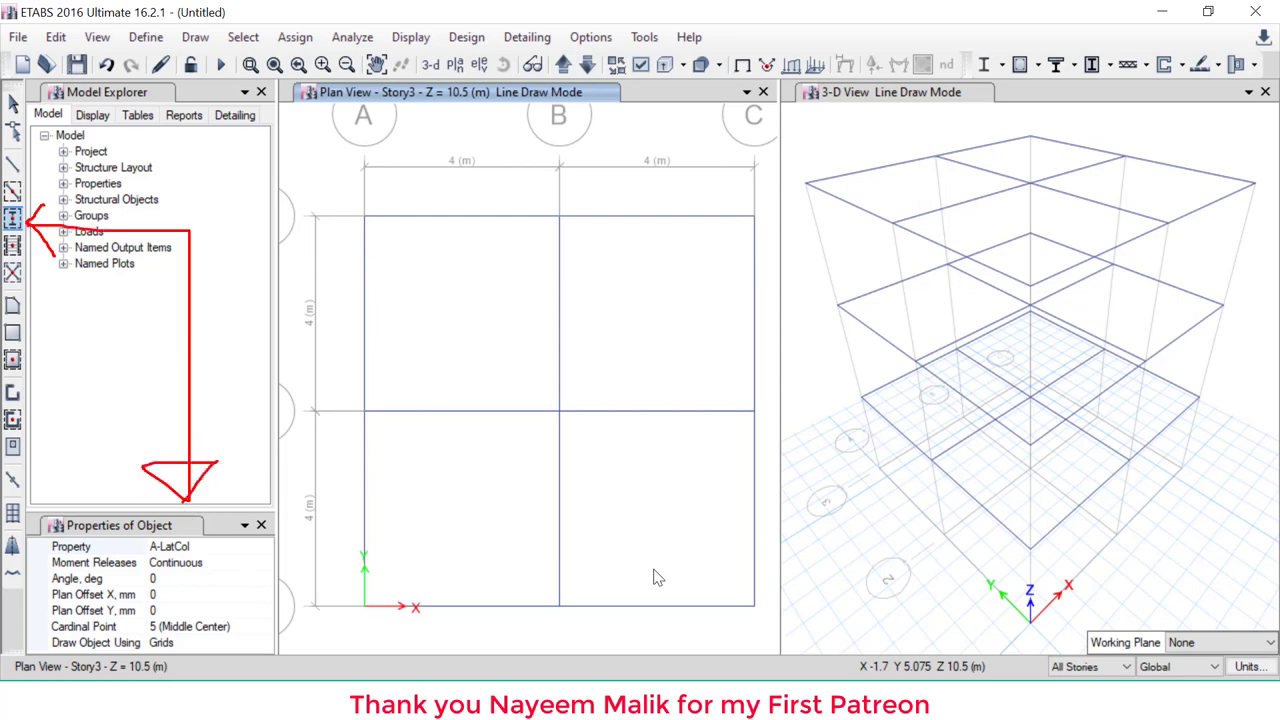
key("Escape")
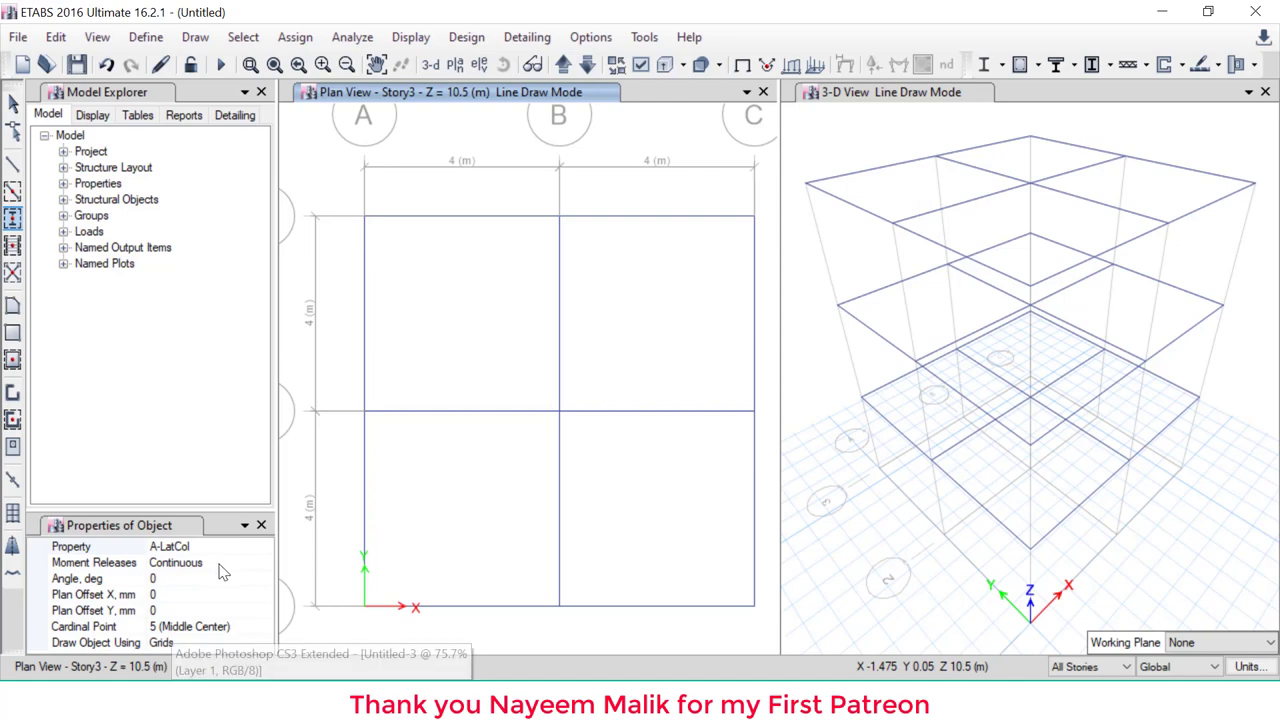
left_click(260, 549)
left_click(263, 548)
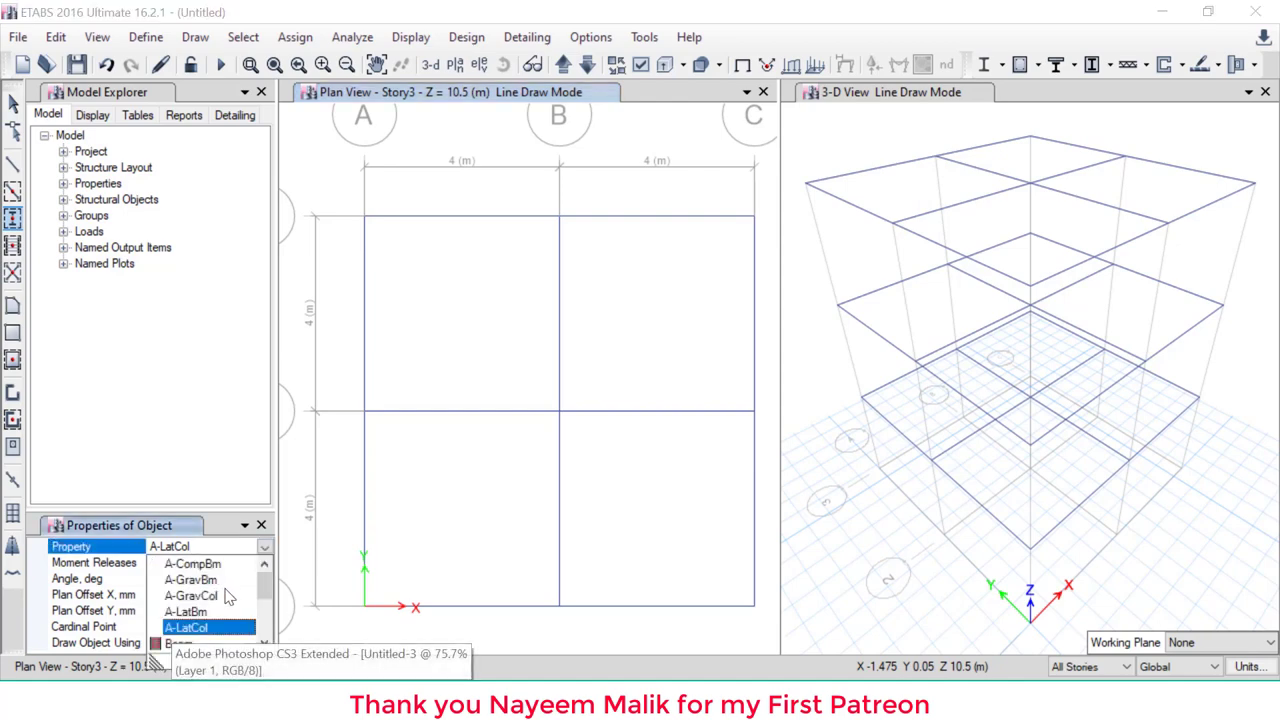
scroll(226, 600, "down", 1)
left_click(216, 613)
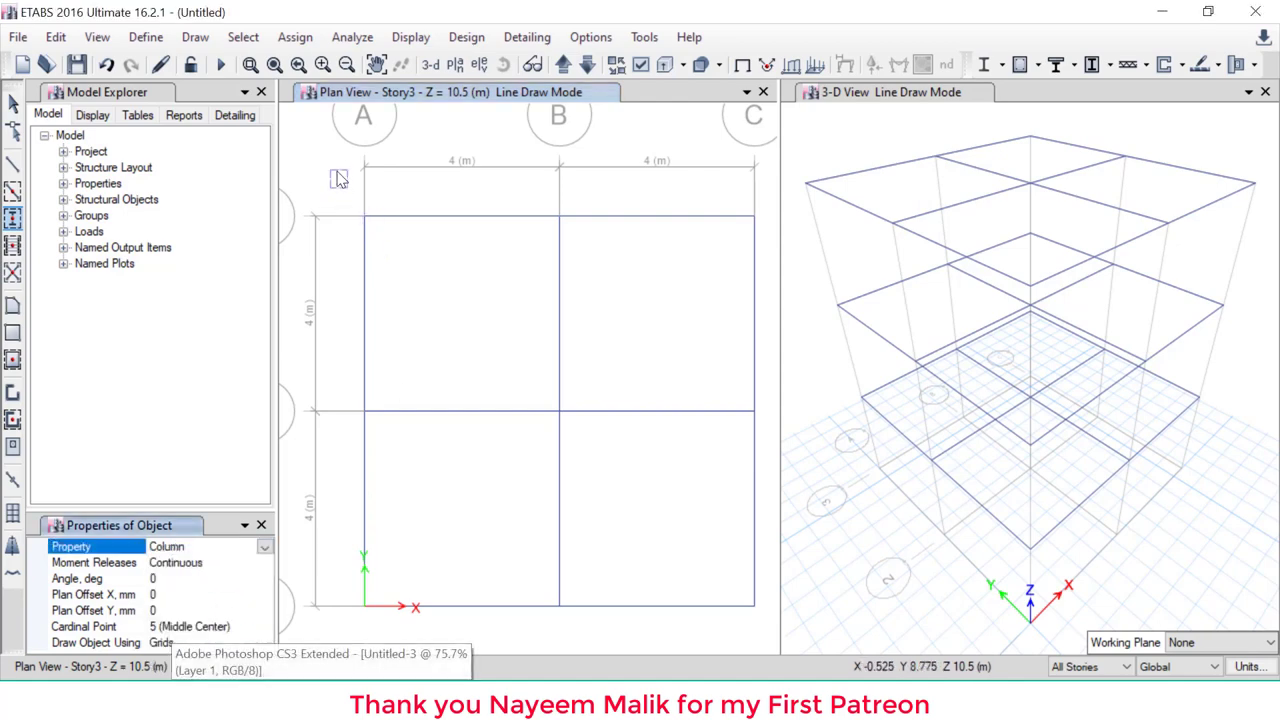
left_click_drag(330, 166, 788, 632)
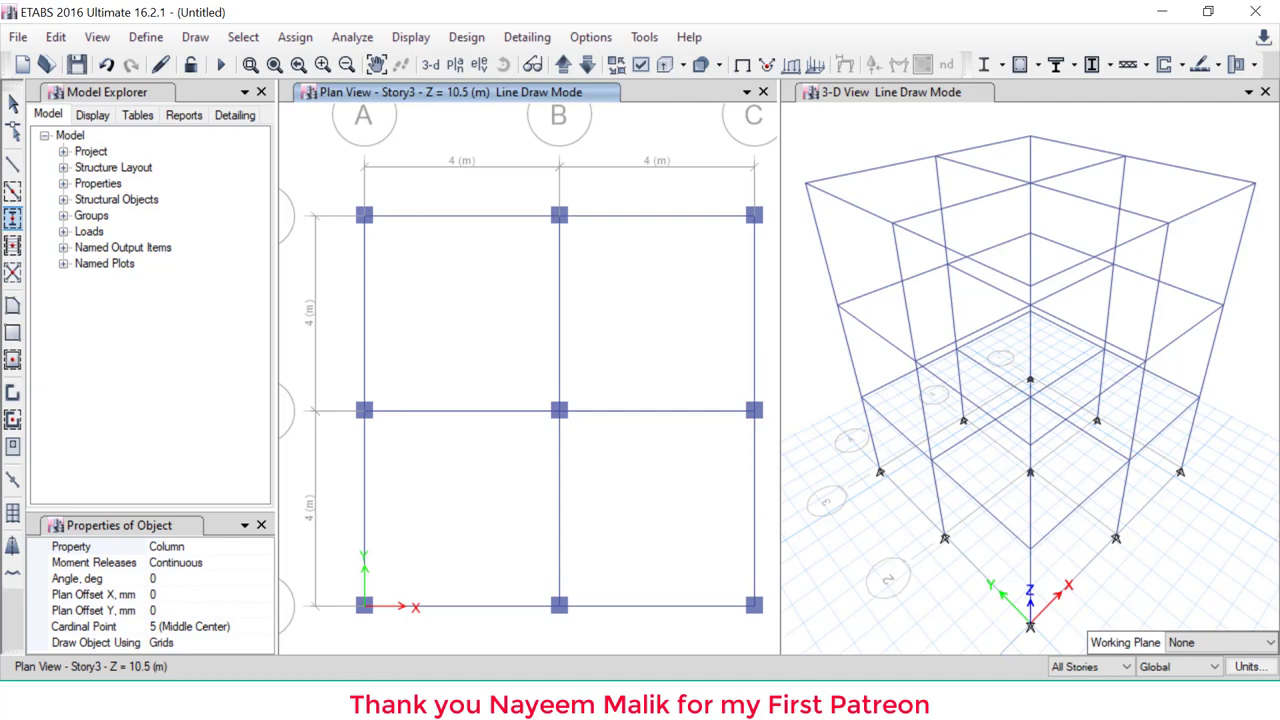
key("alt+Tab")
key("alt+Tab")
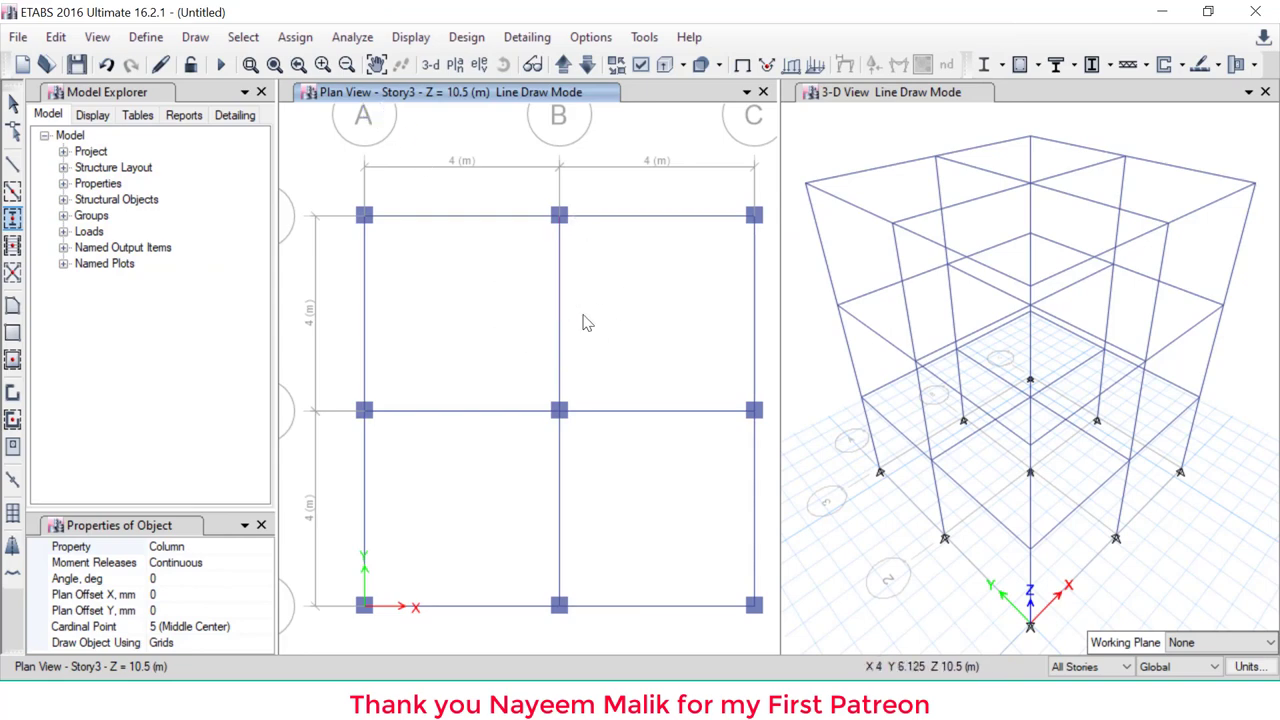
key("Escape")
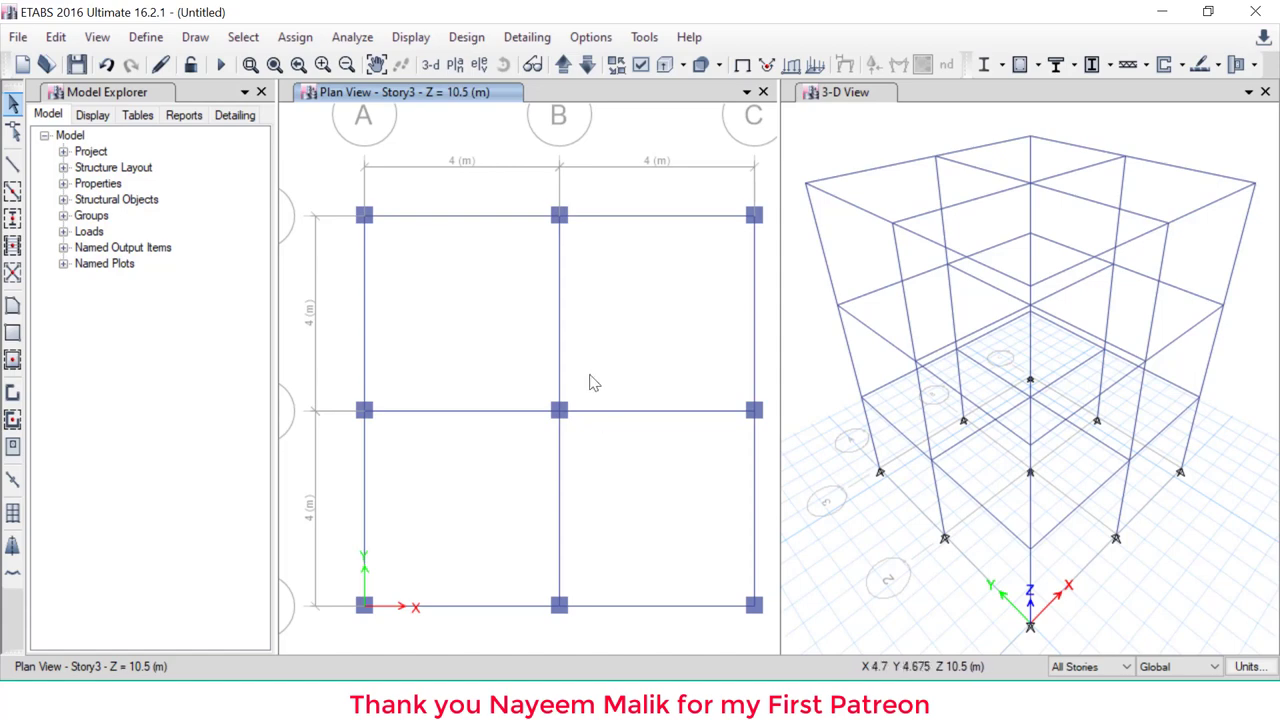
Select the beam between grids B and C on the plan's uppermost grid line to examine how All Stories affects selection
left_click(645, 217)
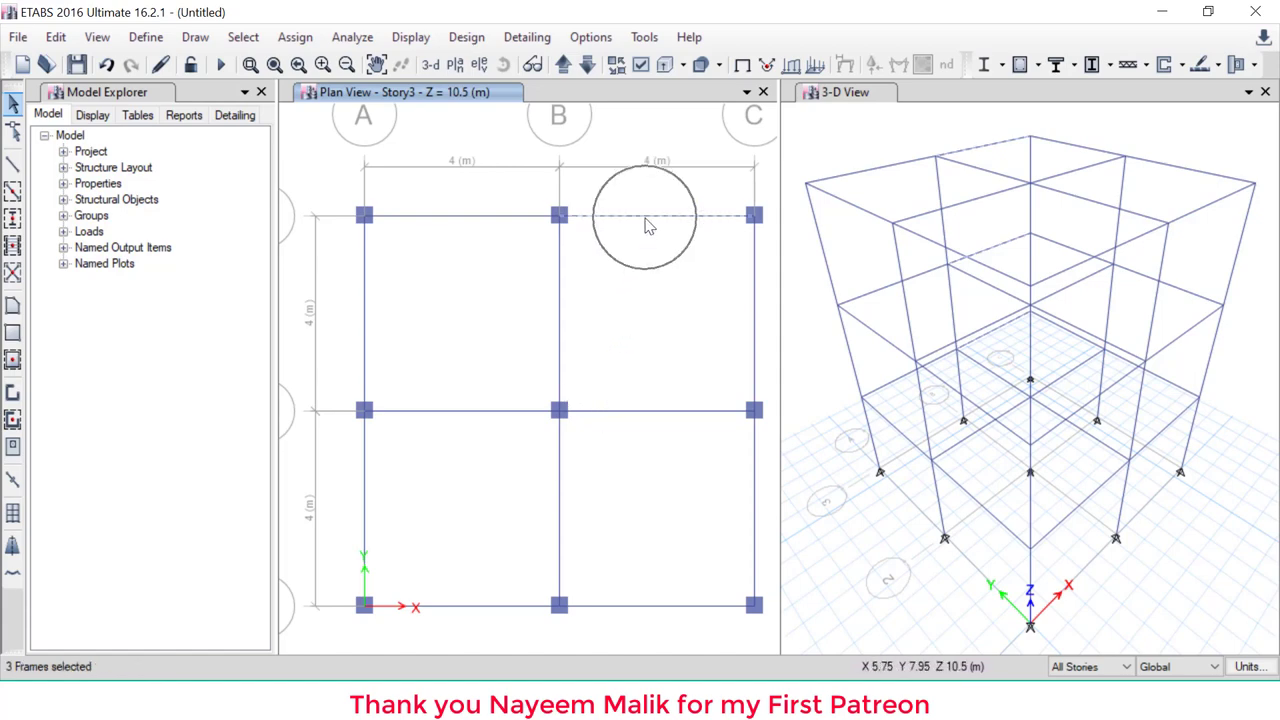
mouse_move(646, 219)
left_mouse_down()
mouse_move(632, 263)
mouse_move(714, 261)
left_mouse_up()
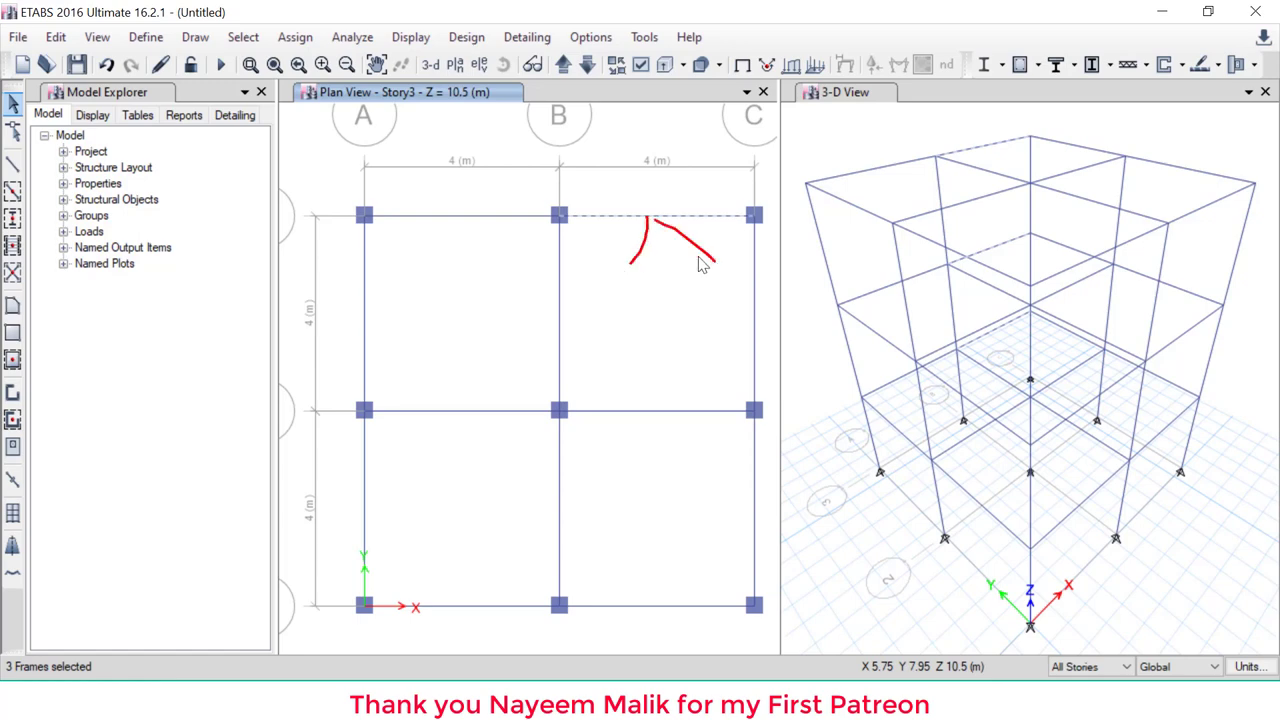
left_click_drag(681, 347, 646, 218)
left_click_drag(986, 152, 1037, 121)
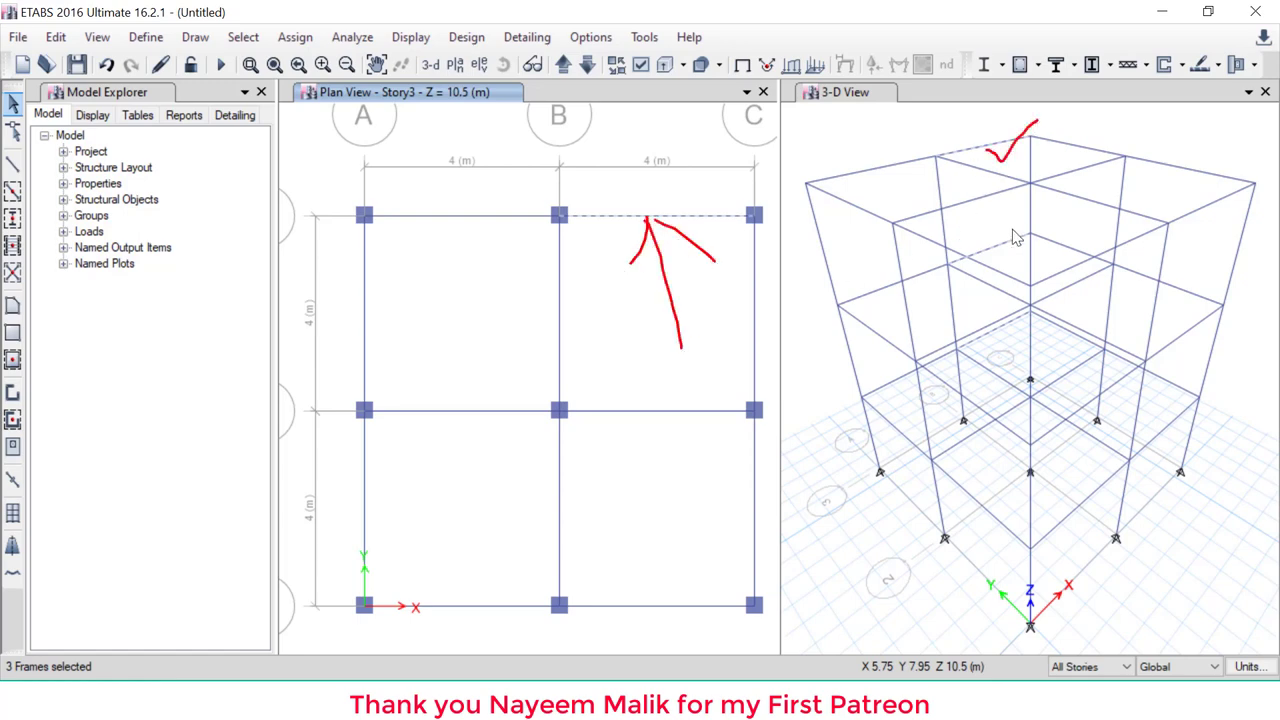
left_click_drag(1003, 250, 1032, 240)
left_click_drag(988, 345, 1015, 346)
key("Escape")
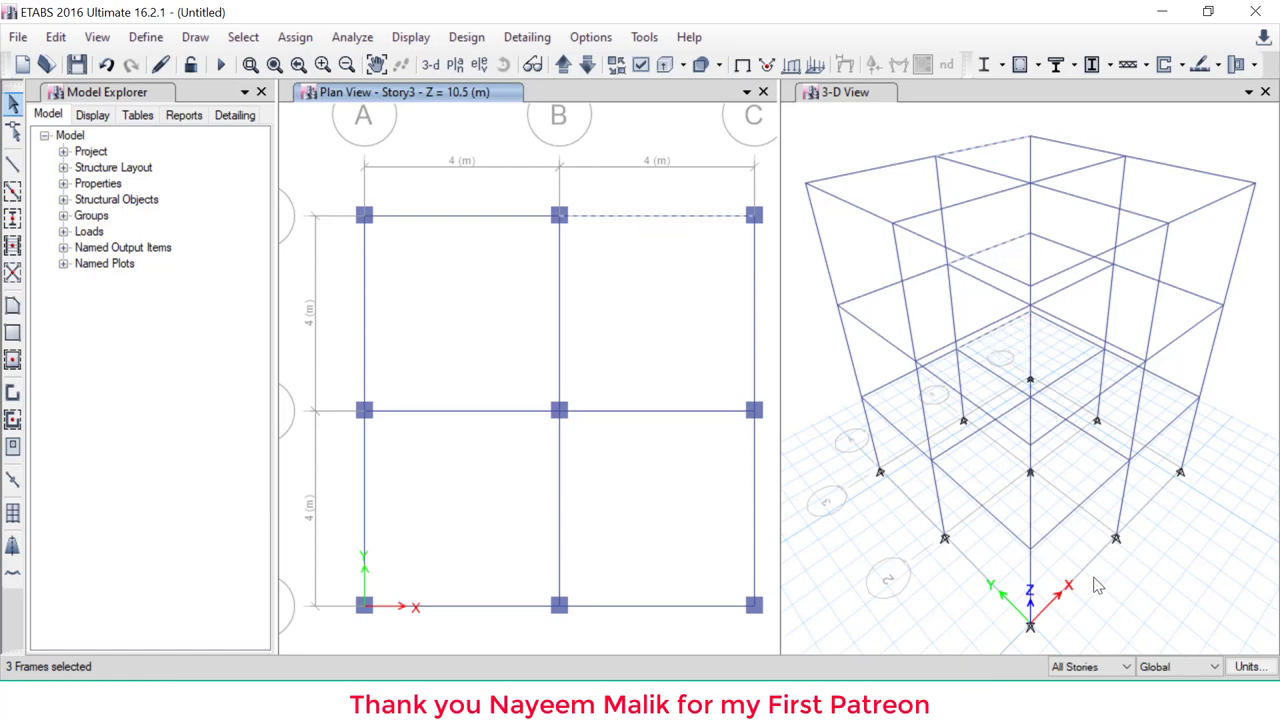
Switch to One Story mode, clear the selection and select only the Story3 beam between grids B and C on the uppermost grid line
scroll(1090, 666, "up", 1)
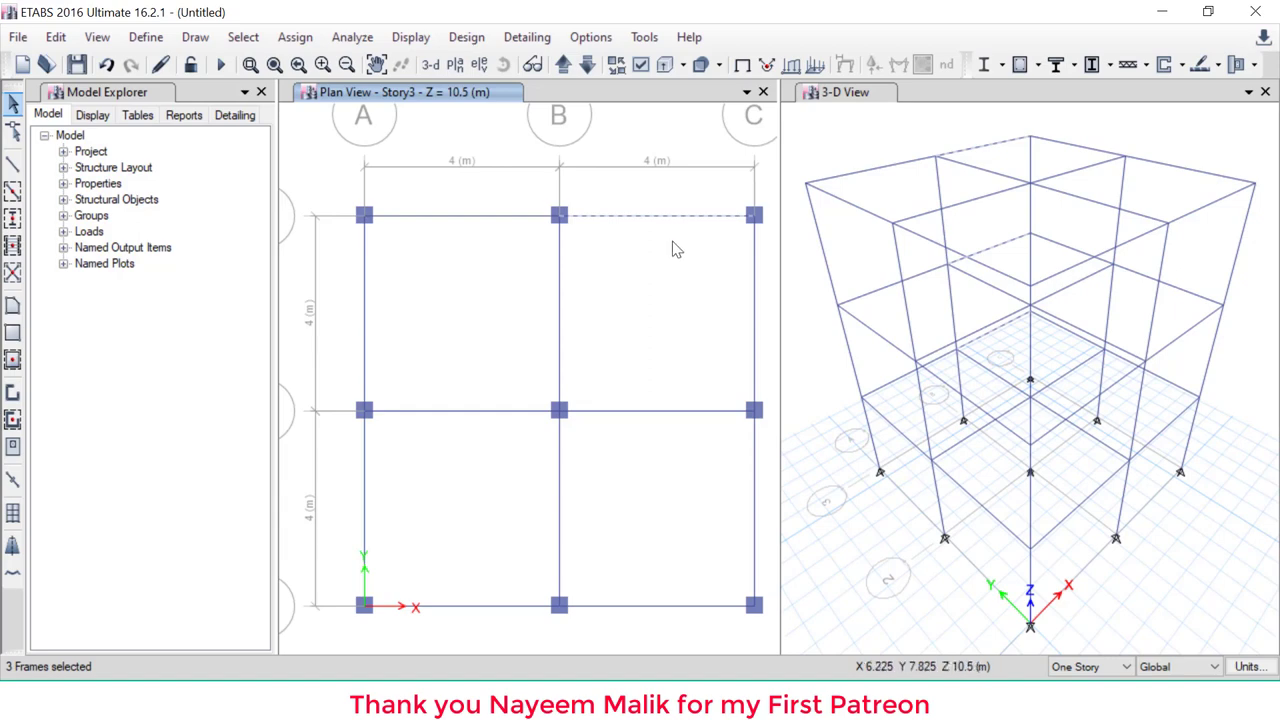
key("ctrl+q")
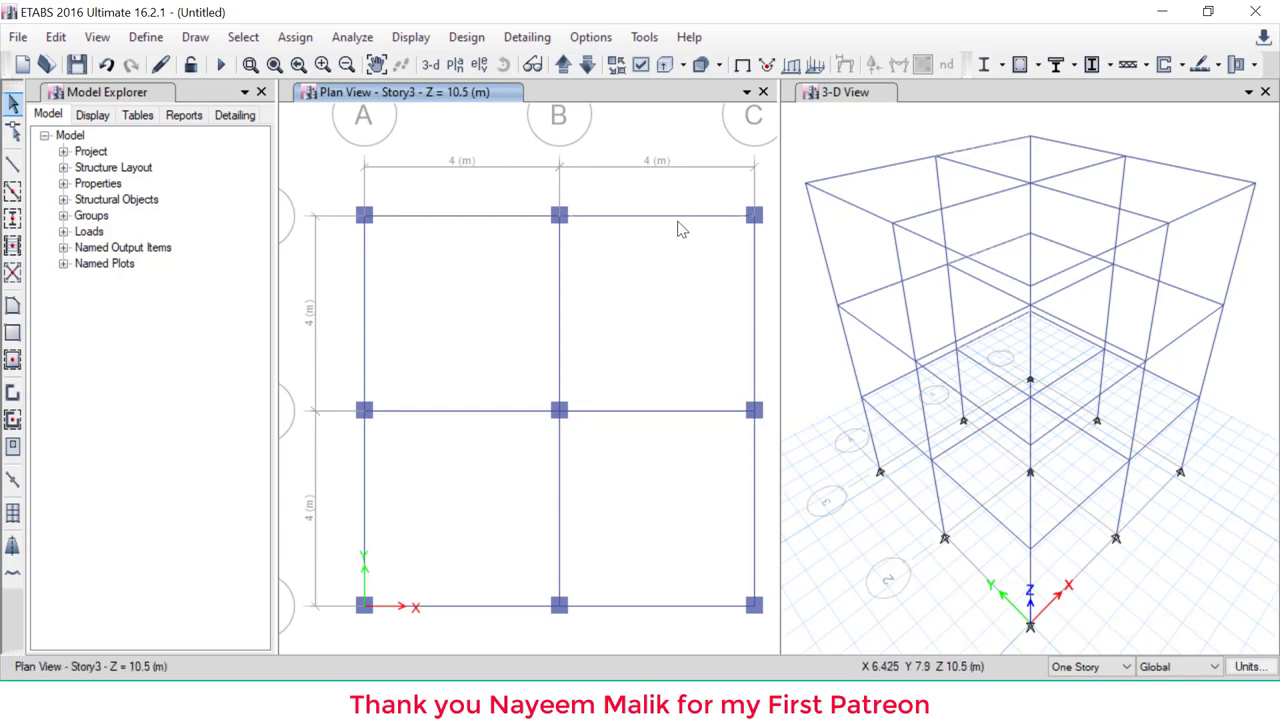
left_click(680, 220)
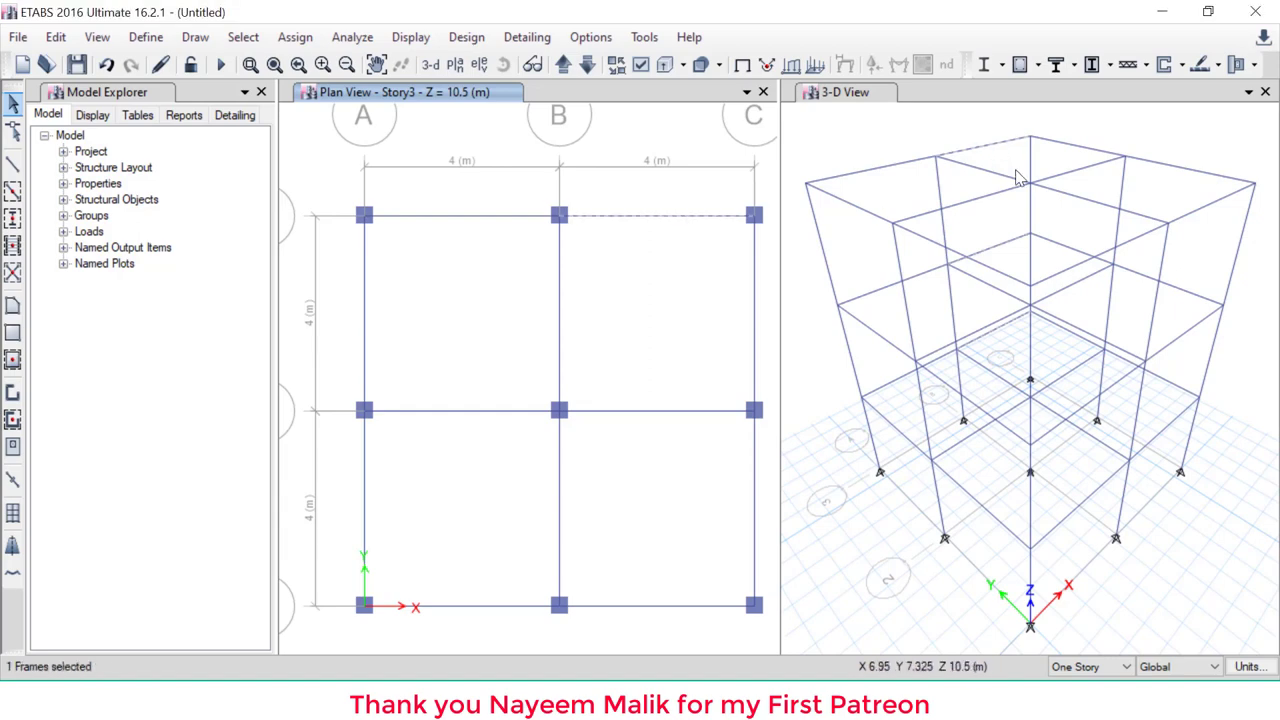
left_click_drag(1003, 158, 1064, 136)
mouse_move(432, 315)
left_mouse_down()
mouse_move(494, 294)
mouse_move(478, 368)
left_mouse_up()
mouse_move(494, 317)
left_mouse_down()
mouse_move(524, 347)
mouse_move(515, 319)
mouse_move(496, 317)
mouse_move(549, 316)
mouse_move(570, 404)
left_mouse_up()
mouse_move(550, 316)
left_mouse_down()
mouse_move(588, 326)
mouse_move(555, 344)
left_mouse_up()
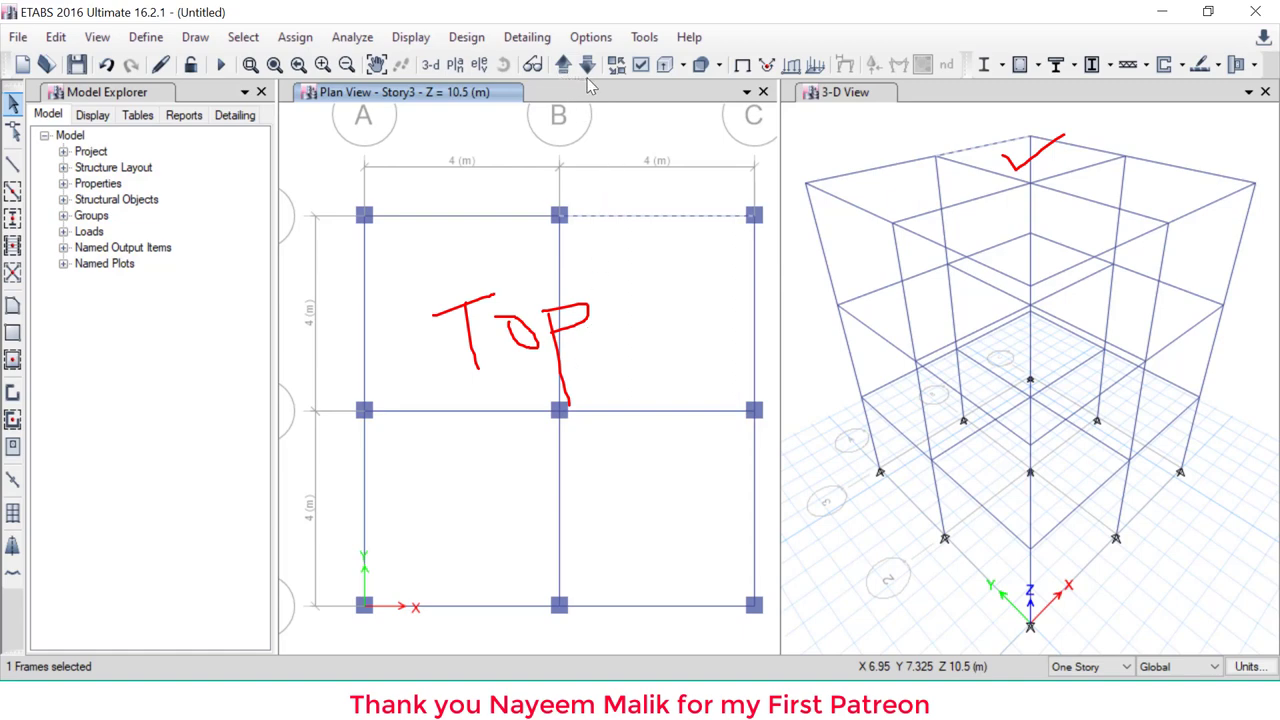
mouse_move(574, 133)
left_mouse_down()
mouse_move(588, 157)
mouse_move(614, 128)
left_mouse_up()
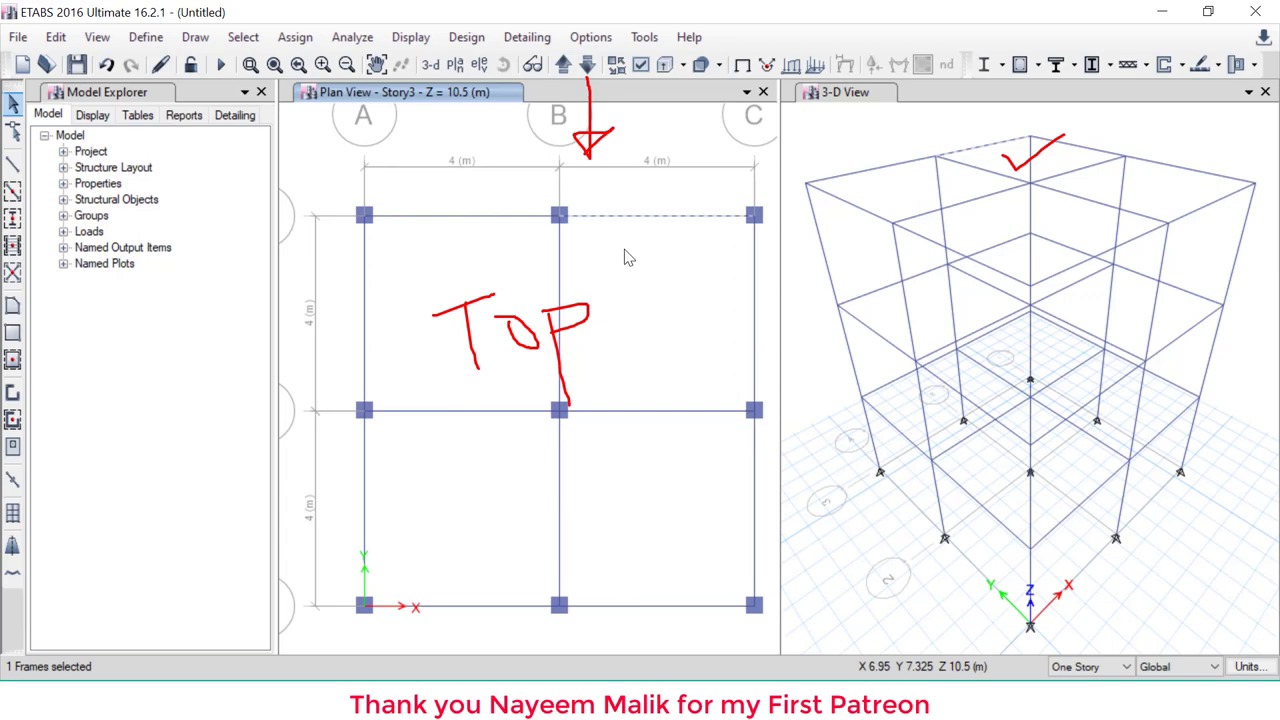
key("Escape")
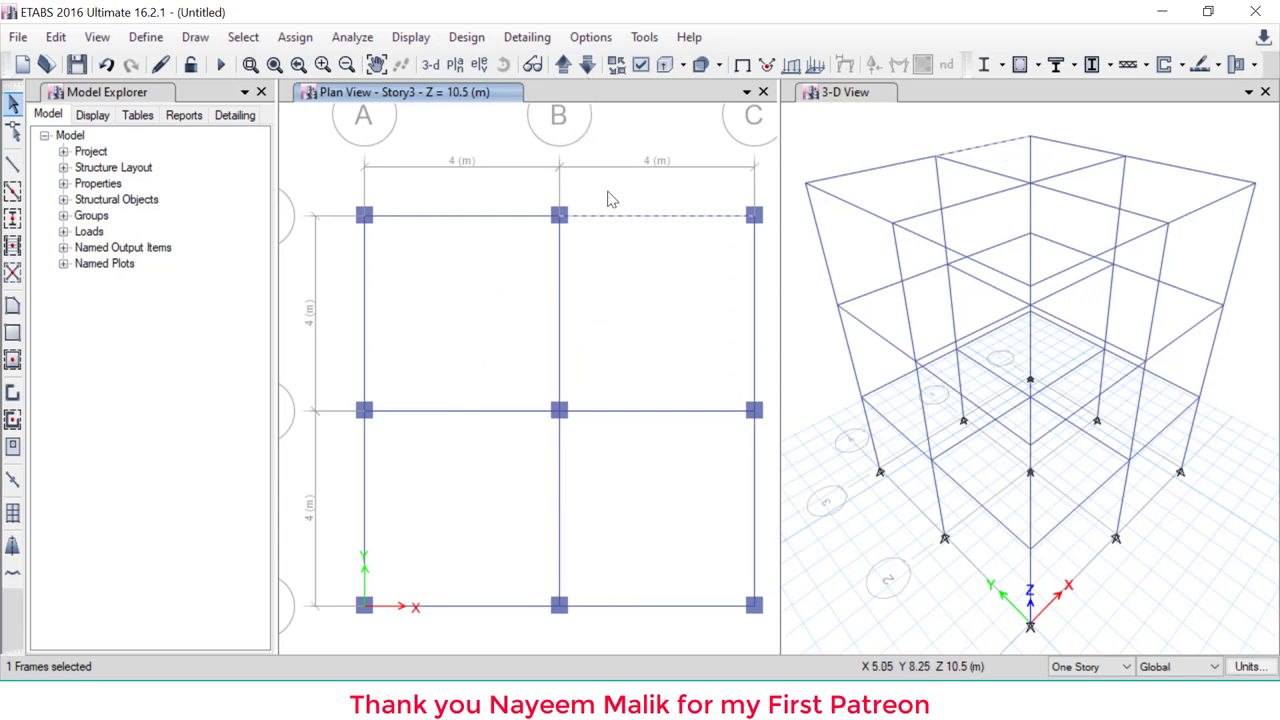
Lower the plan view to the Base level, select all base joints and assign them fixed restraints in all translations and rotations
left_click(587, 65)
left_click(587, 65)
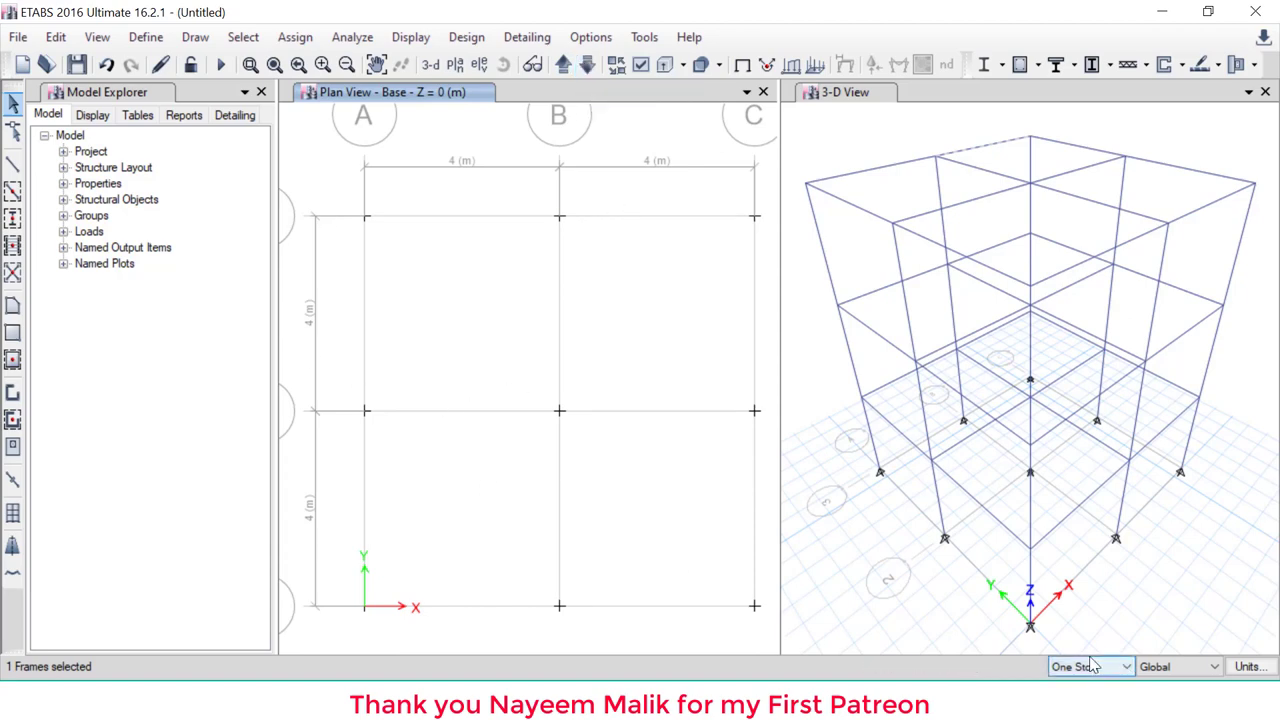
left_click_drag(323, 148, 365, 213)
left_click_drag(413, 280, 780, 626)
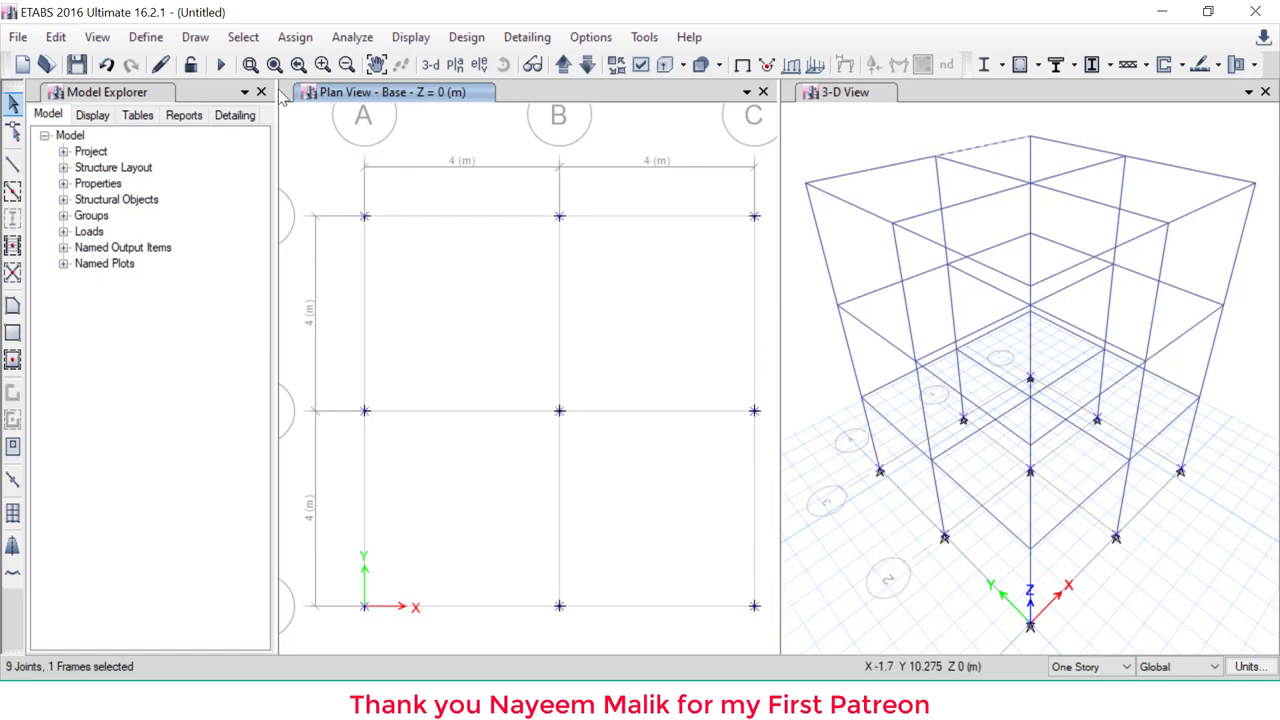
left_click(294, 38)
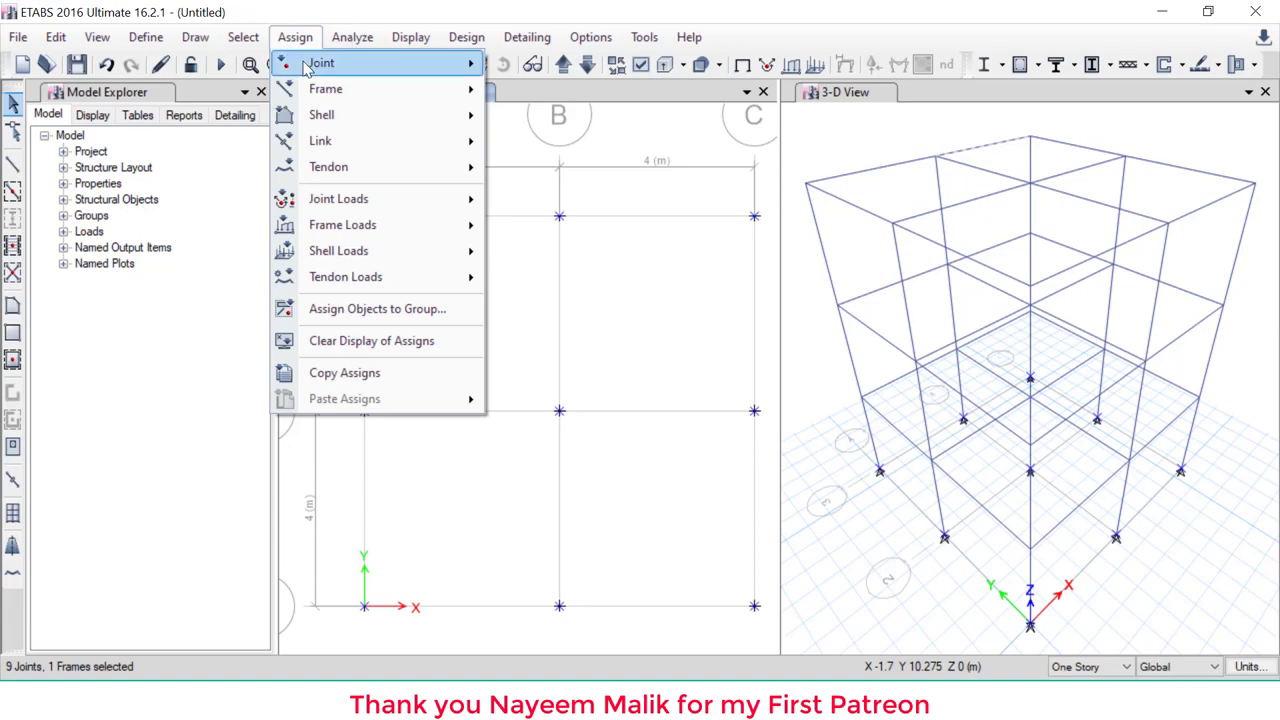
left_click(305, 66)
left_click(511, 70)
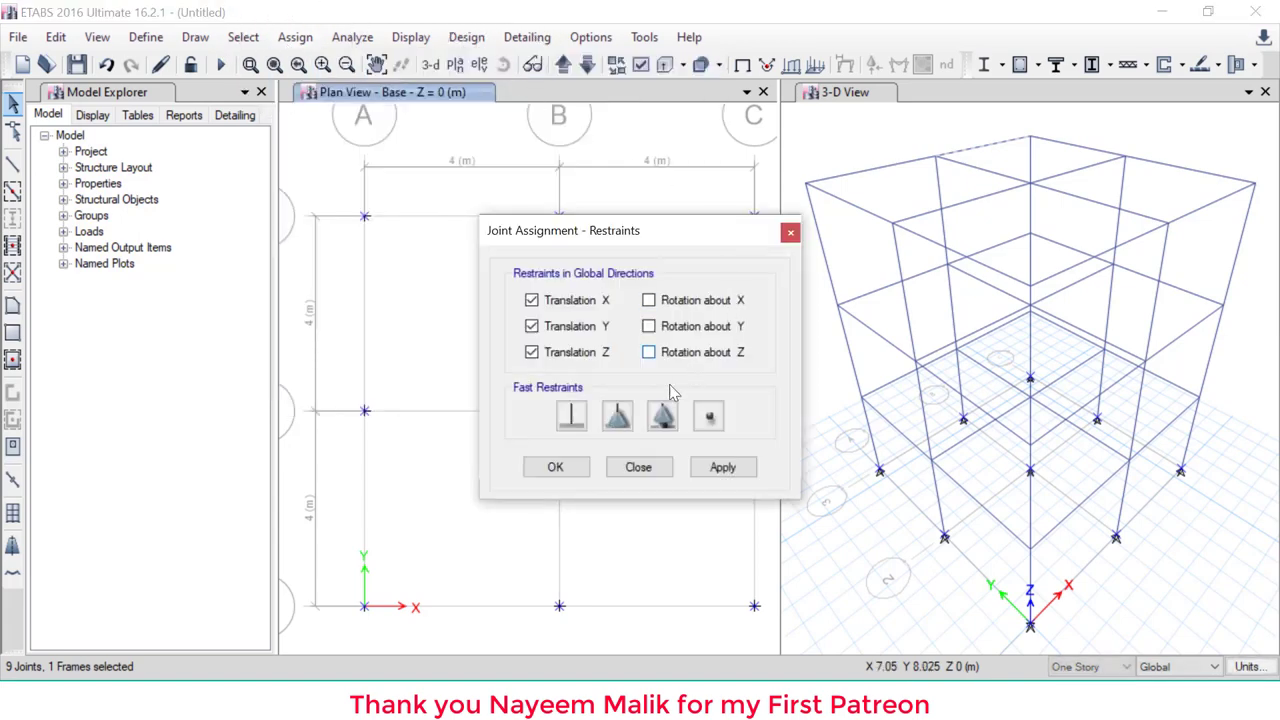
left_click(572, 416)
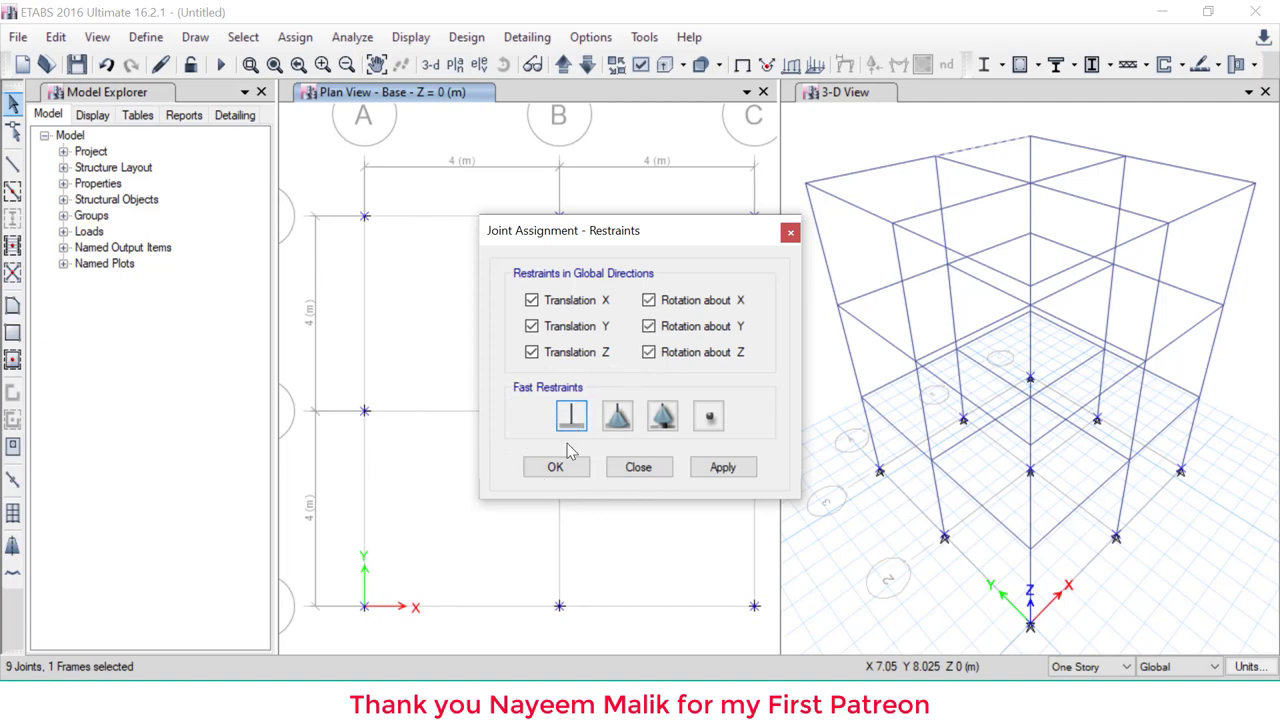
left_click(570, 469)
Inspect the base supports closely in the 3-D view and return the plan view to Story3
scroll(1030, 462, "down", 3)
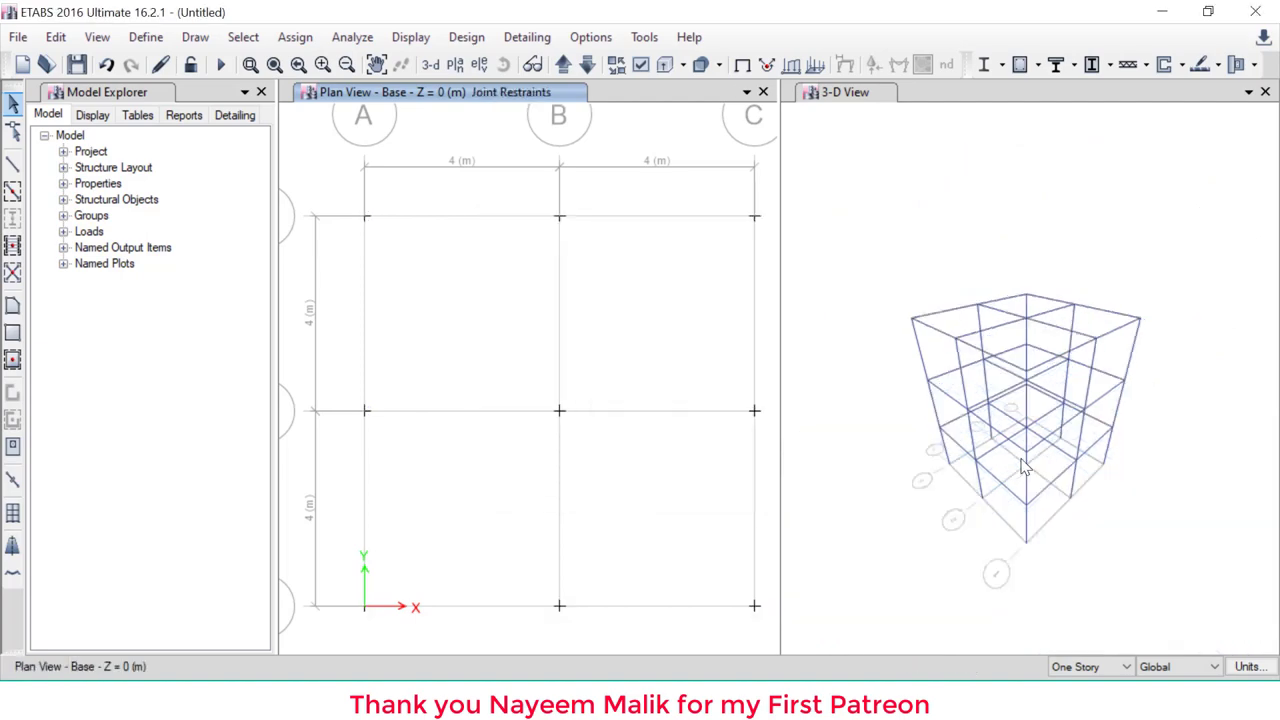
scroll(1024, 467, "up", 6)
scroll(1024, 467, "down", 4)
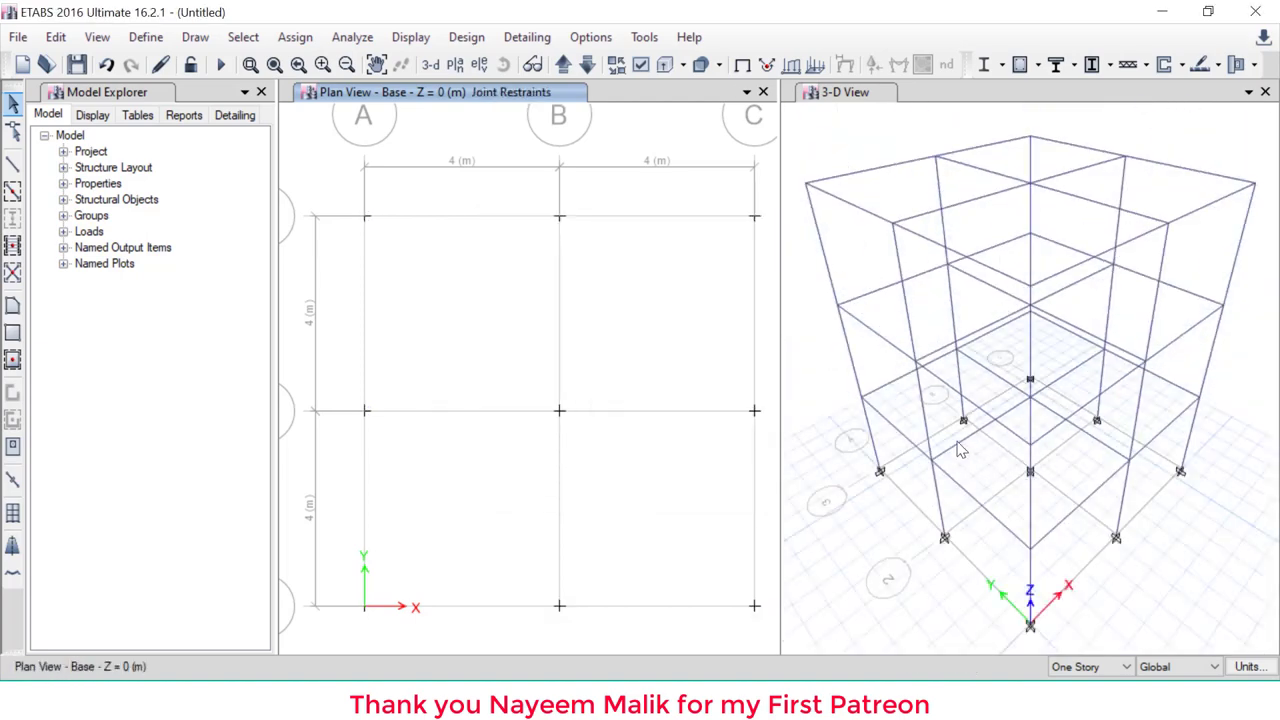
scroll(977, 349, "up", 6)
scroll(1007, 283, "up", 2)
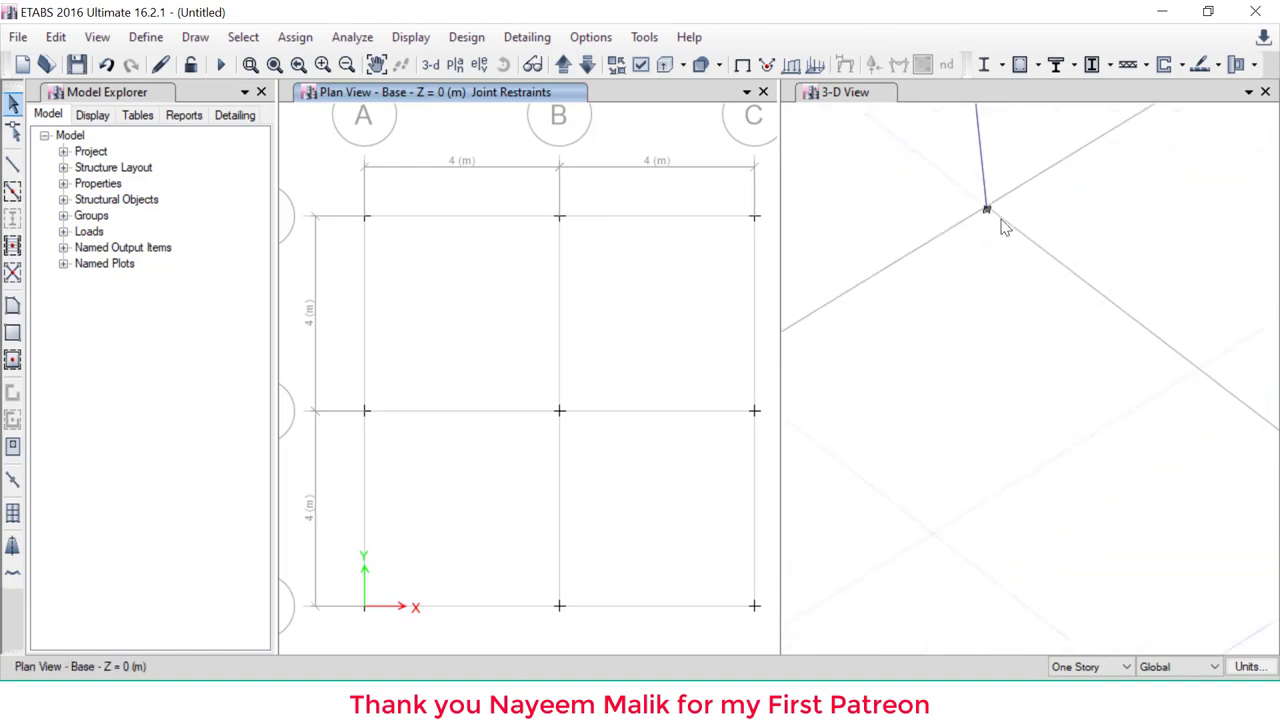
scroll(993, 220, "down", 3)
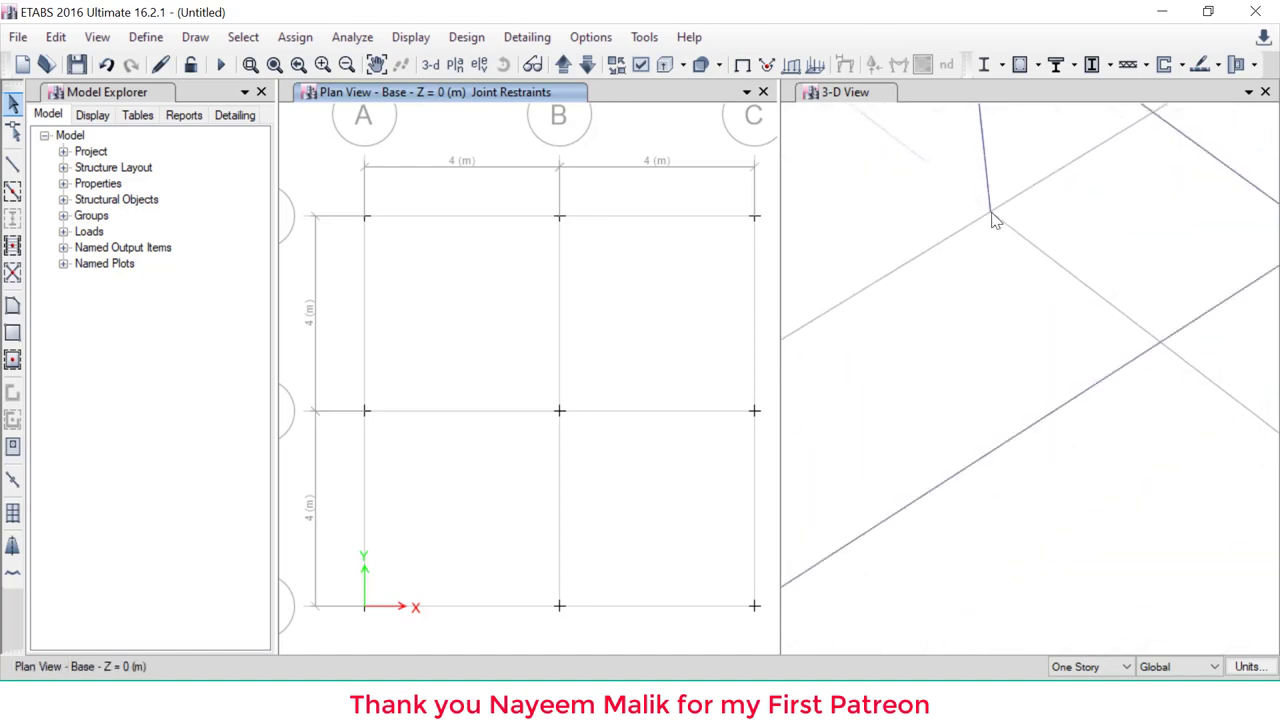
scroll(993, 220, "down", 3)
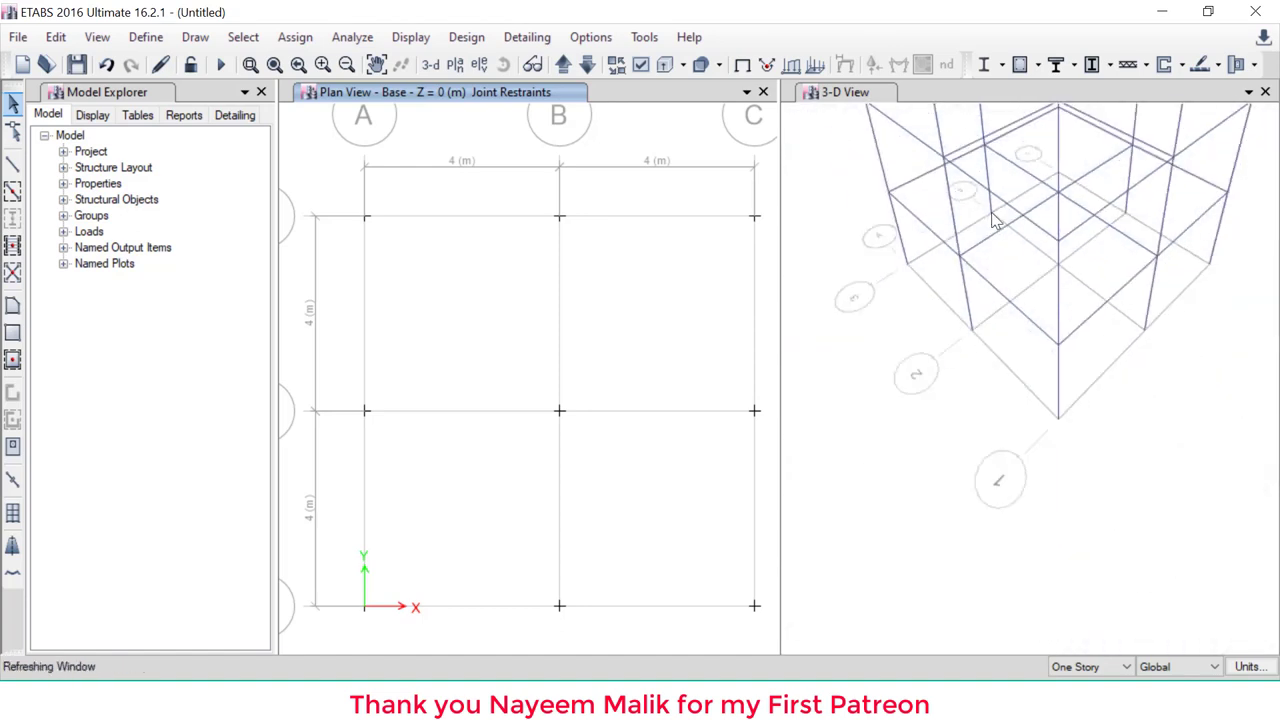
left_click(455, 65)
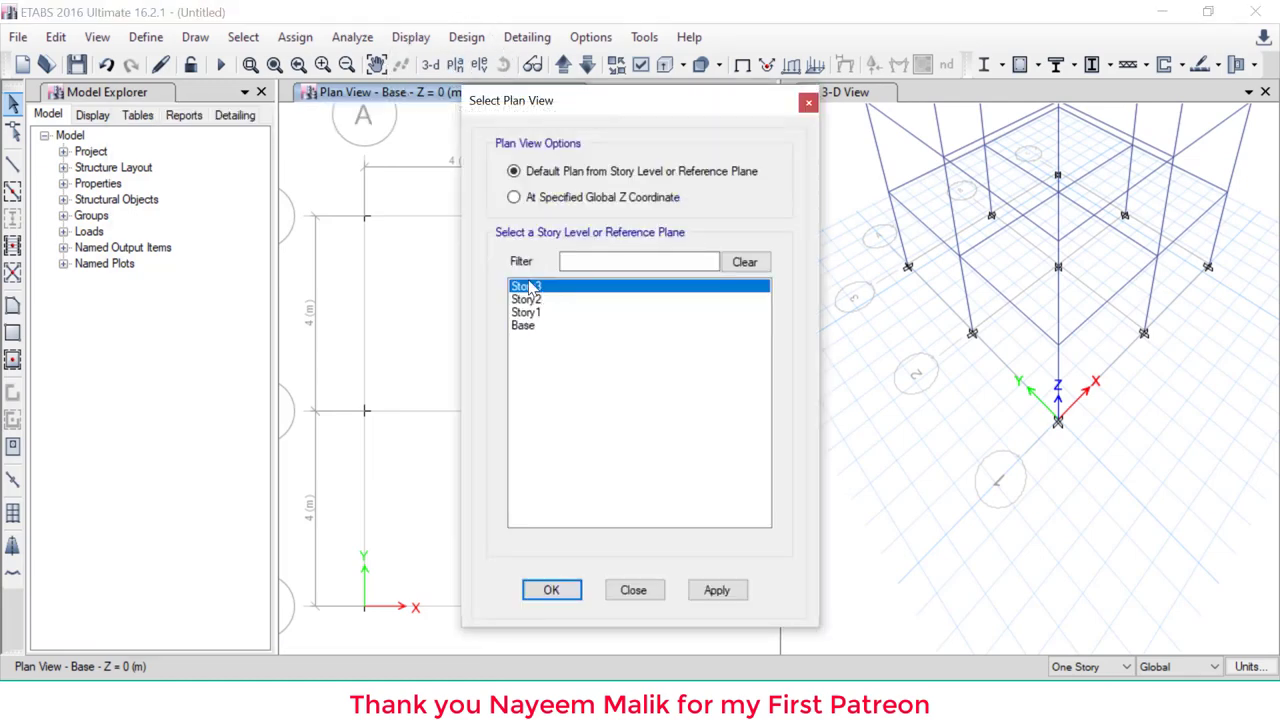
left_click(548, 589)
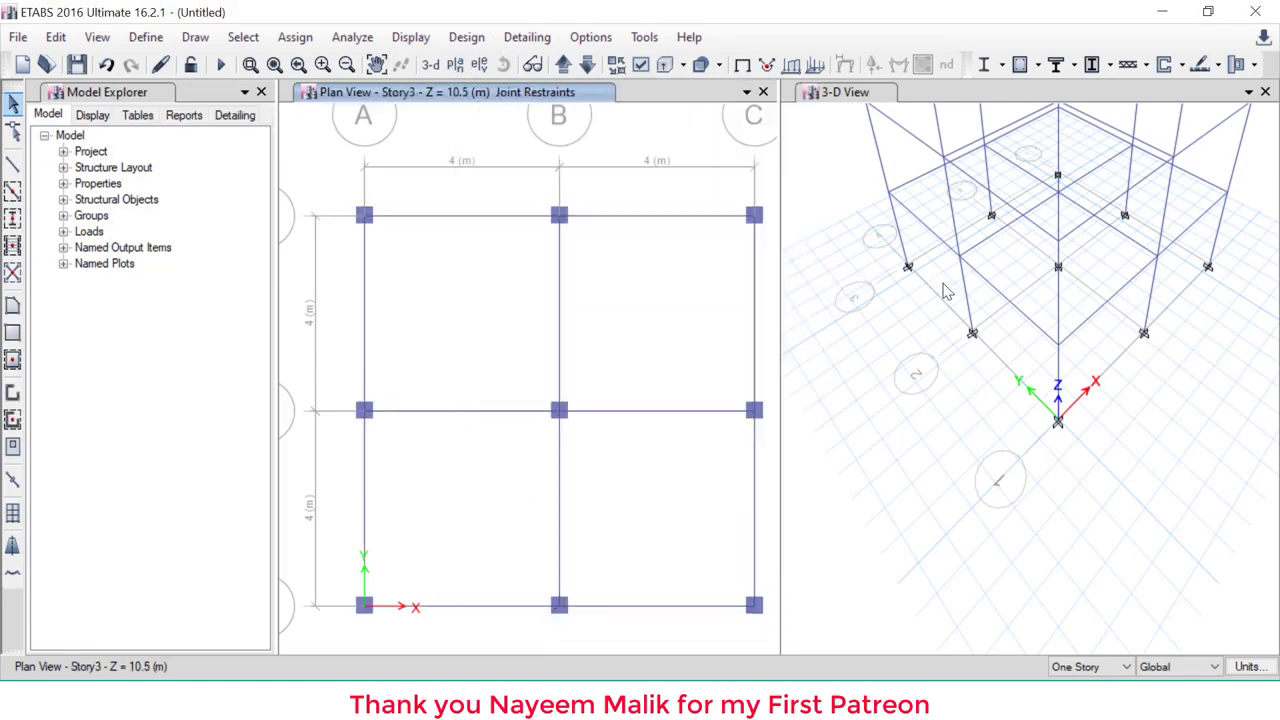
Consult the problem statement image in Picasa Photo Viewer for the dead and imposed floor load intensities, and return to ETABS
left_click(946, 291)
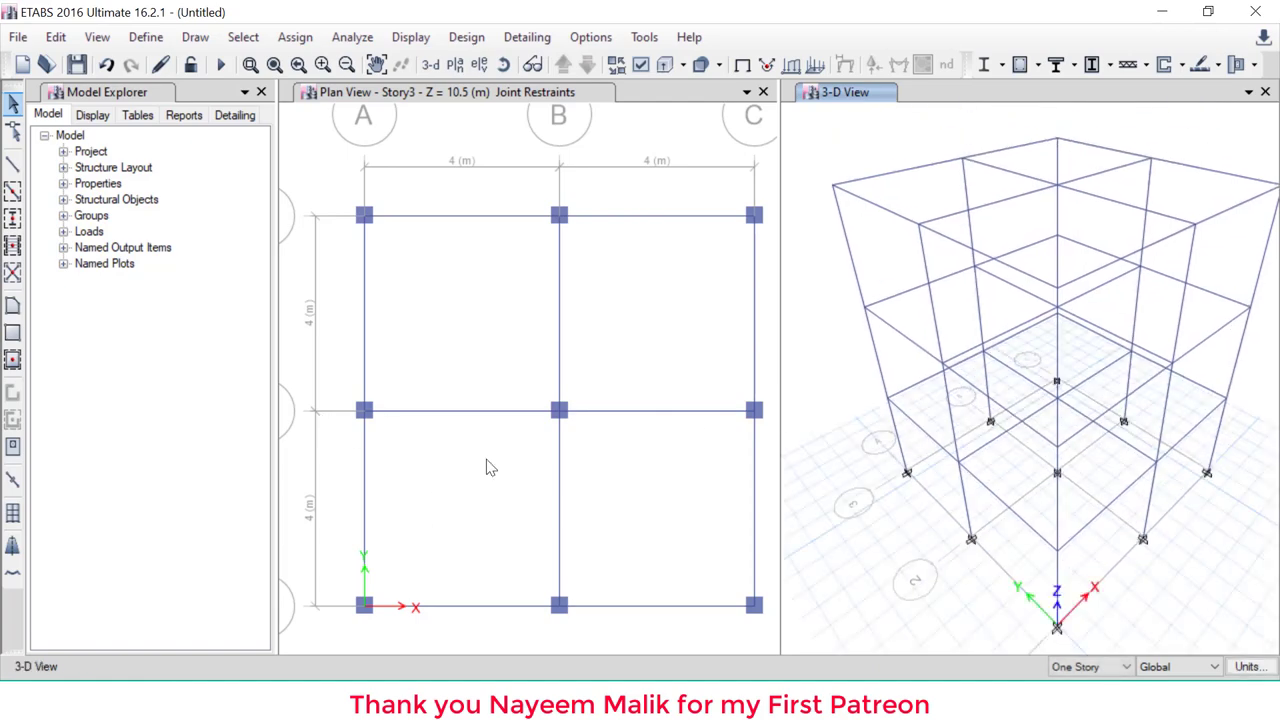
key("alt+Tab")
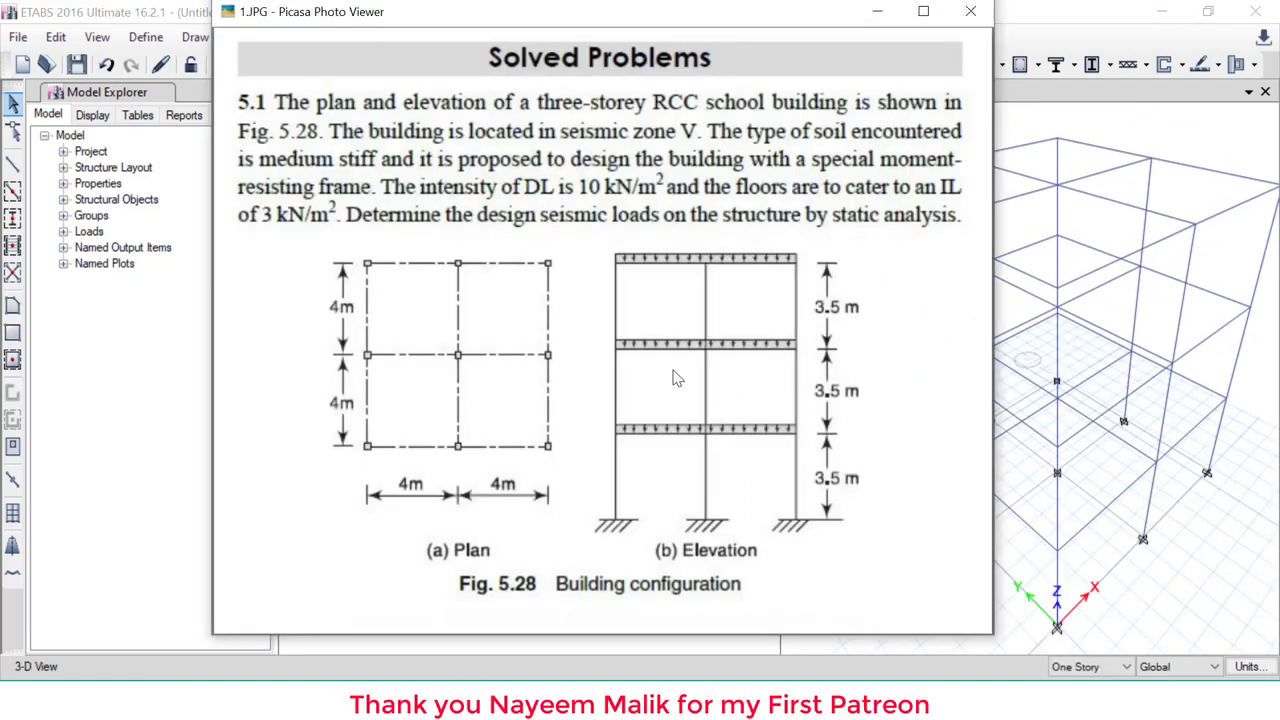
left_click_drag(525, 198, 573, 195)
left_click_drag(564, 198, 647, 197)
left_click(877, 11)
Define a new slab section named Slab100 with M25 material and a thickness of 100 mm
left_click(146, 37)
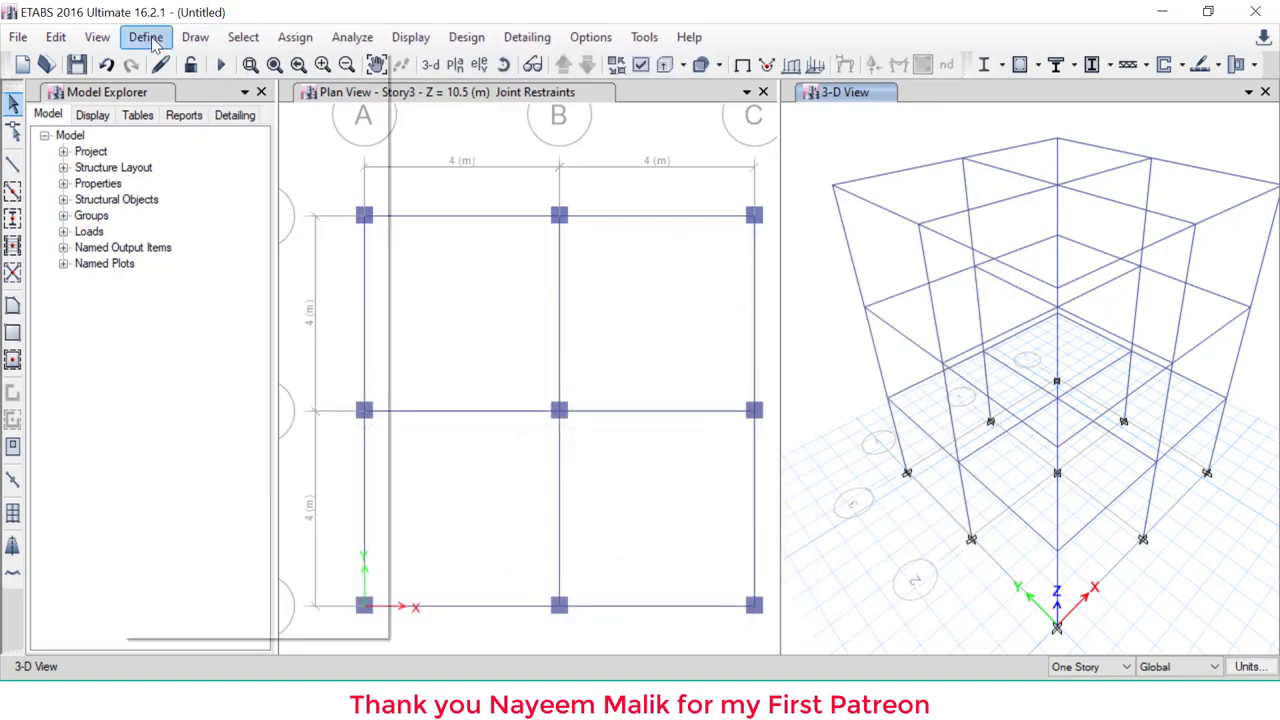
mouse_move(330, 95)
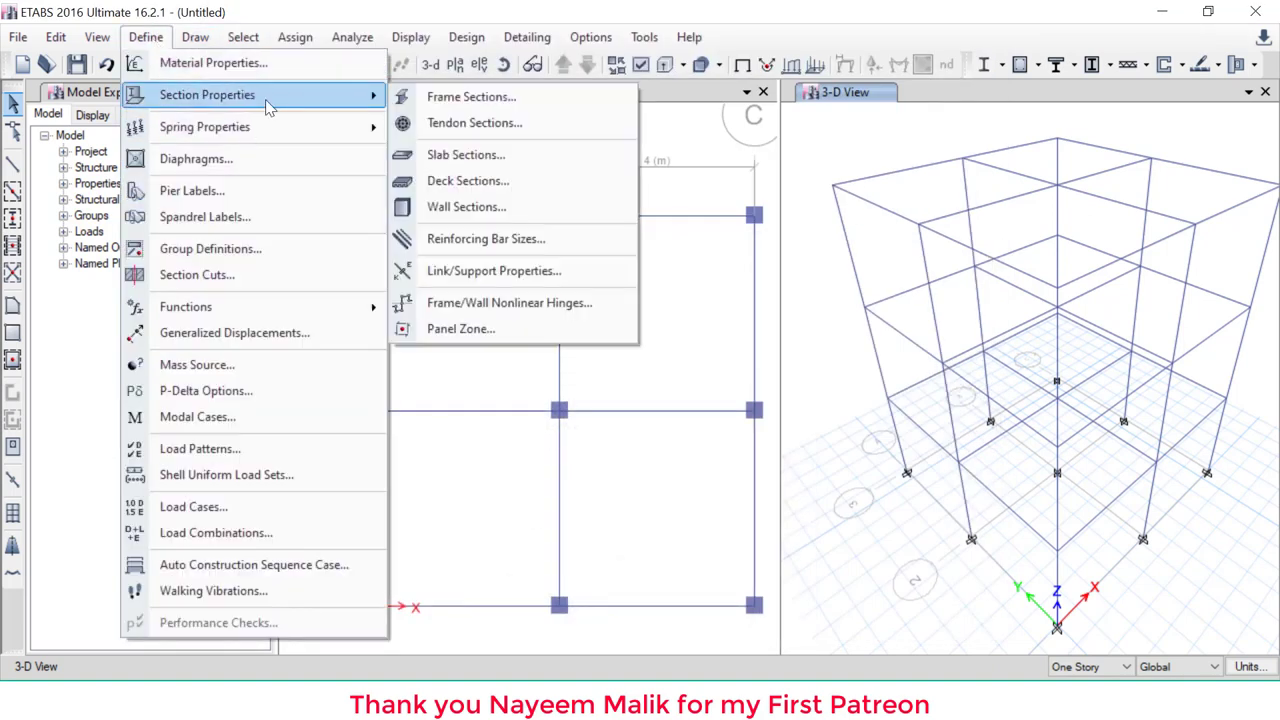
left_click(472, 158)
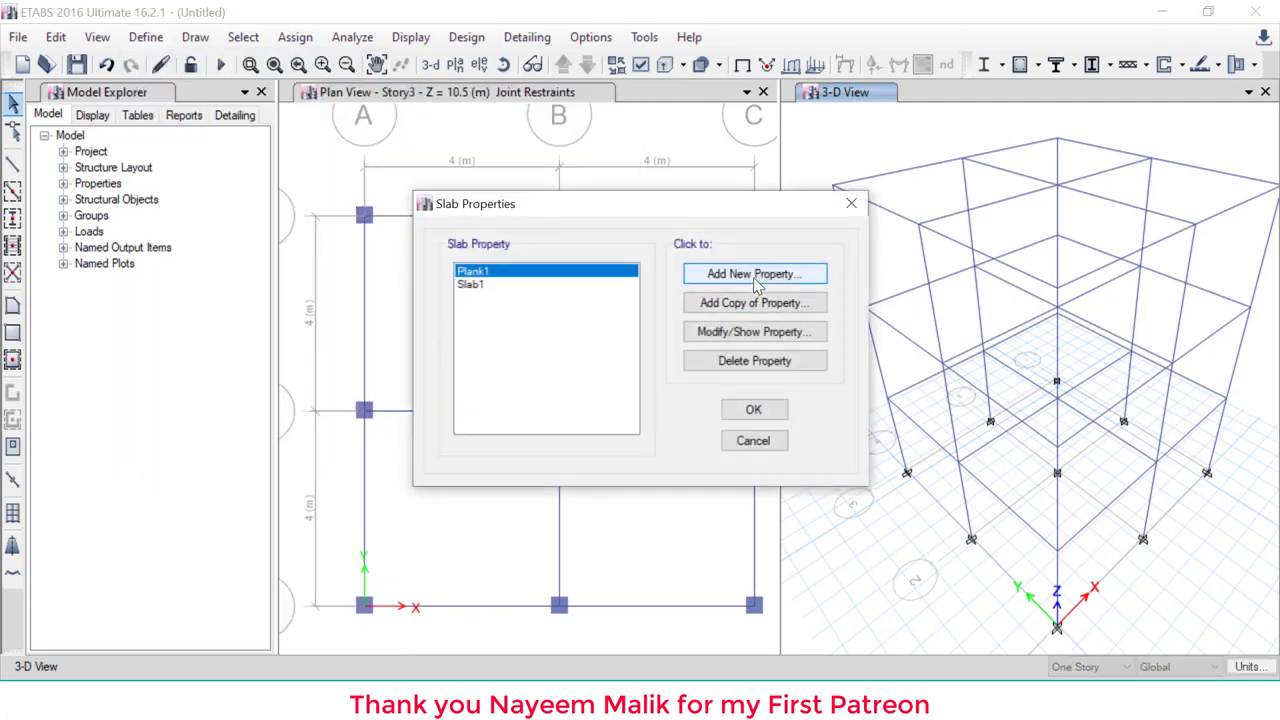
left_click(756, 276)
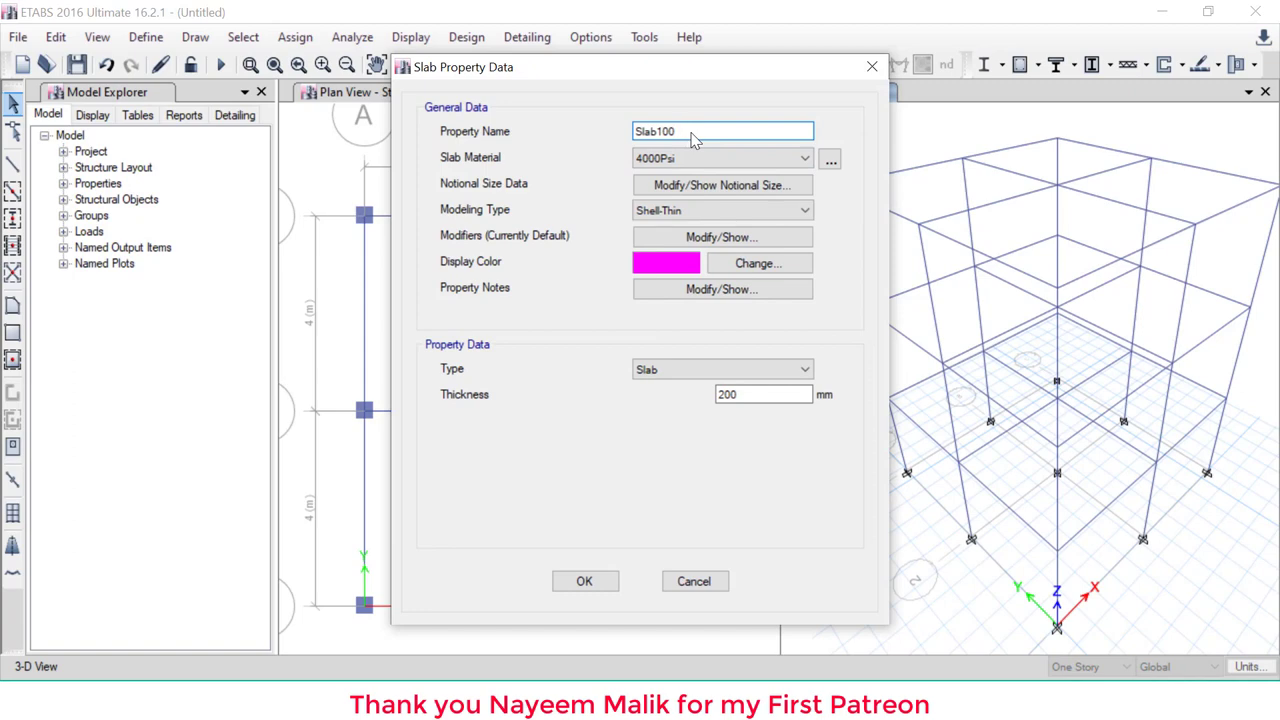
left_click(710, 158)
left_click(676, 230)
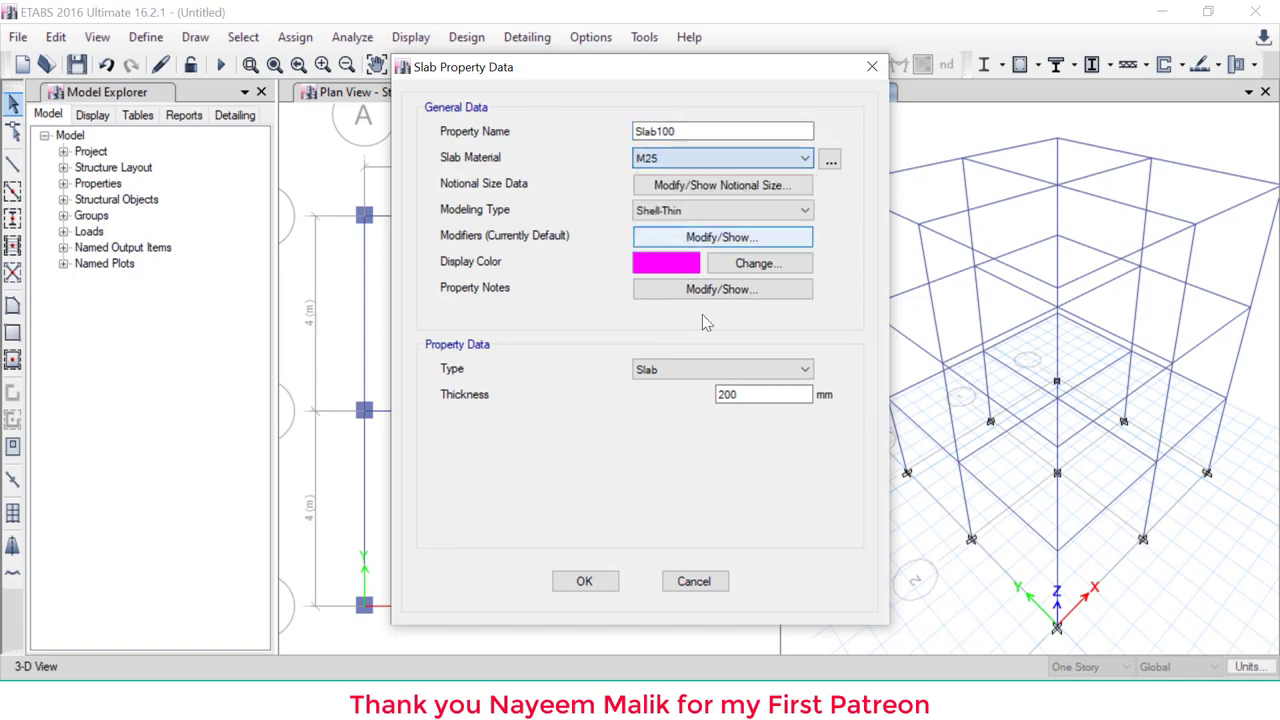
double_click(757, 397)
type("1")
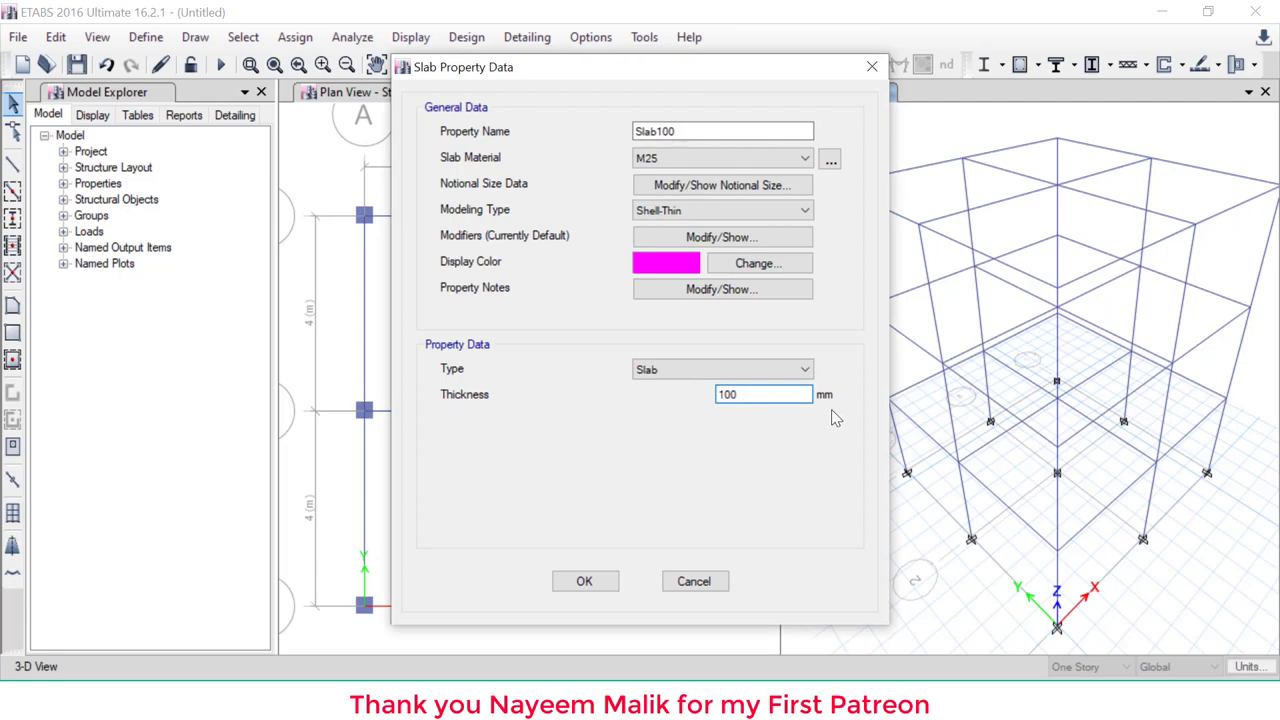
mouse_move(831, 409)
left_mouse_down()
mouse_move(785, 353)
mouse_move(662, 340)
mouse_move(602, 411)
mouse_move(772, 448)
mouse_move(836, 395)
left_mouse_up()
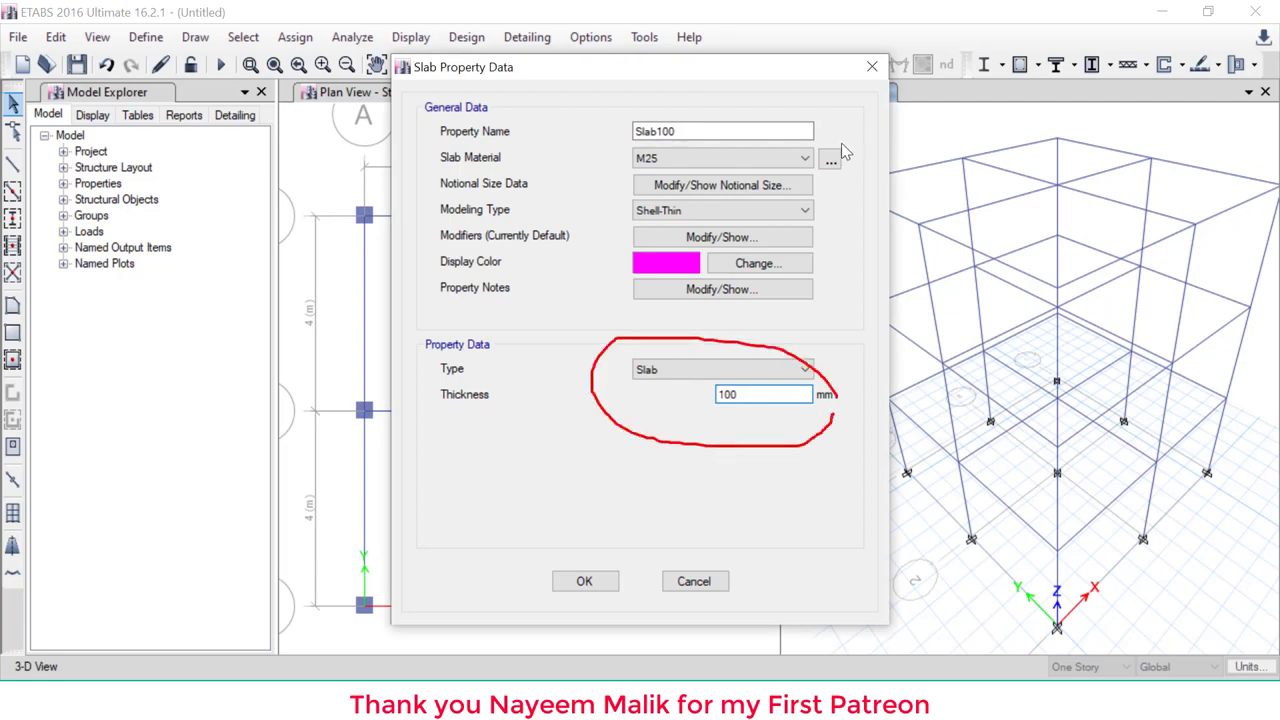
mouse_move(798, 110)
left_mouse_down()
mouse_move(613, 125)
mouse_move(653, 193)
mouse_move(818, 157)
mouse_move(776, 104)
left_mouse_up()
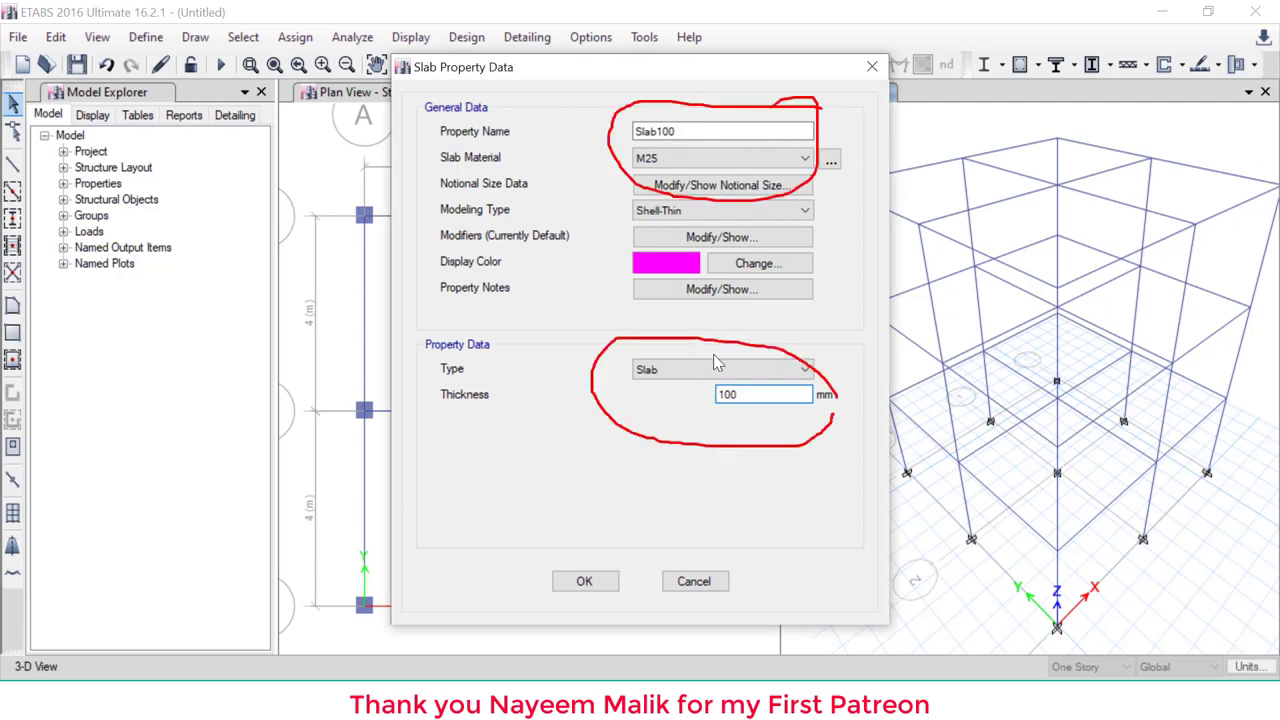
left_click(600, 588)
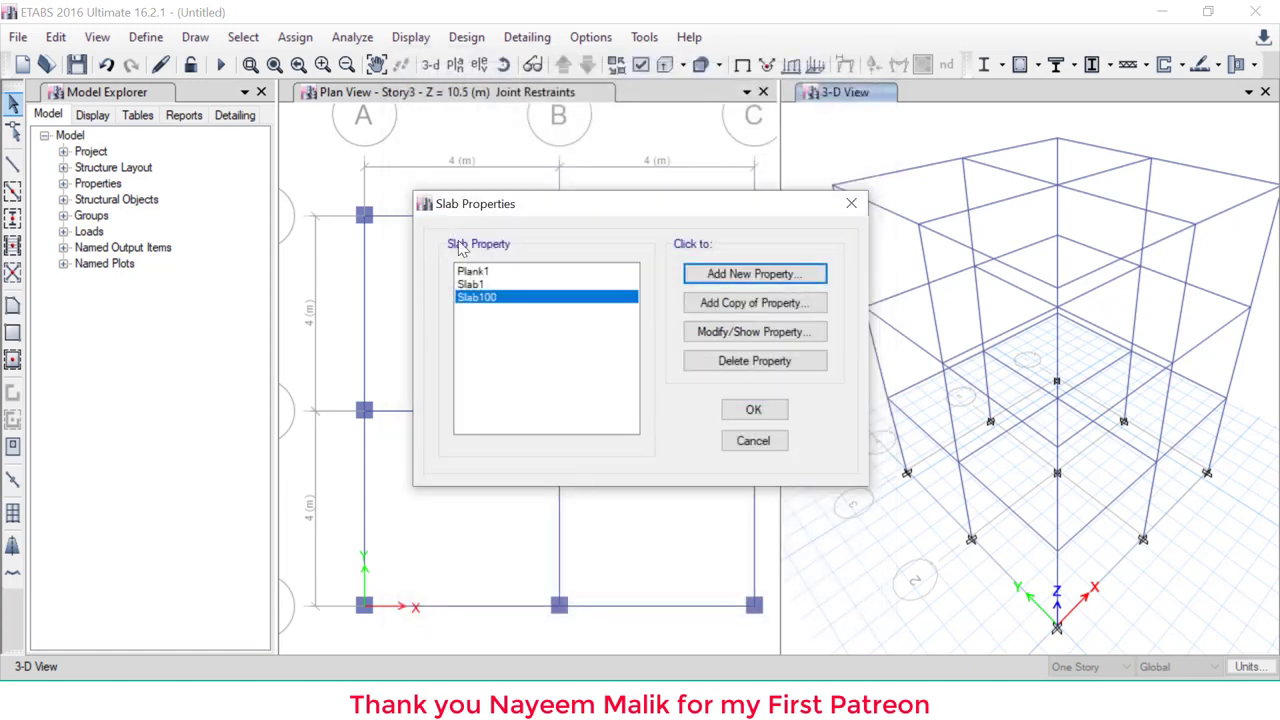
left_click(770, 408)
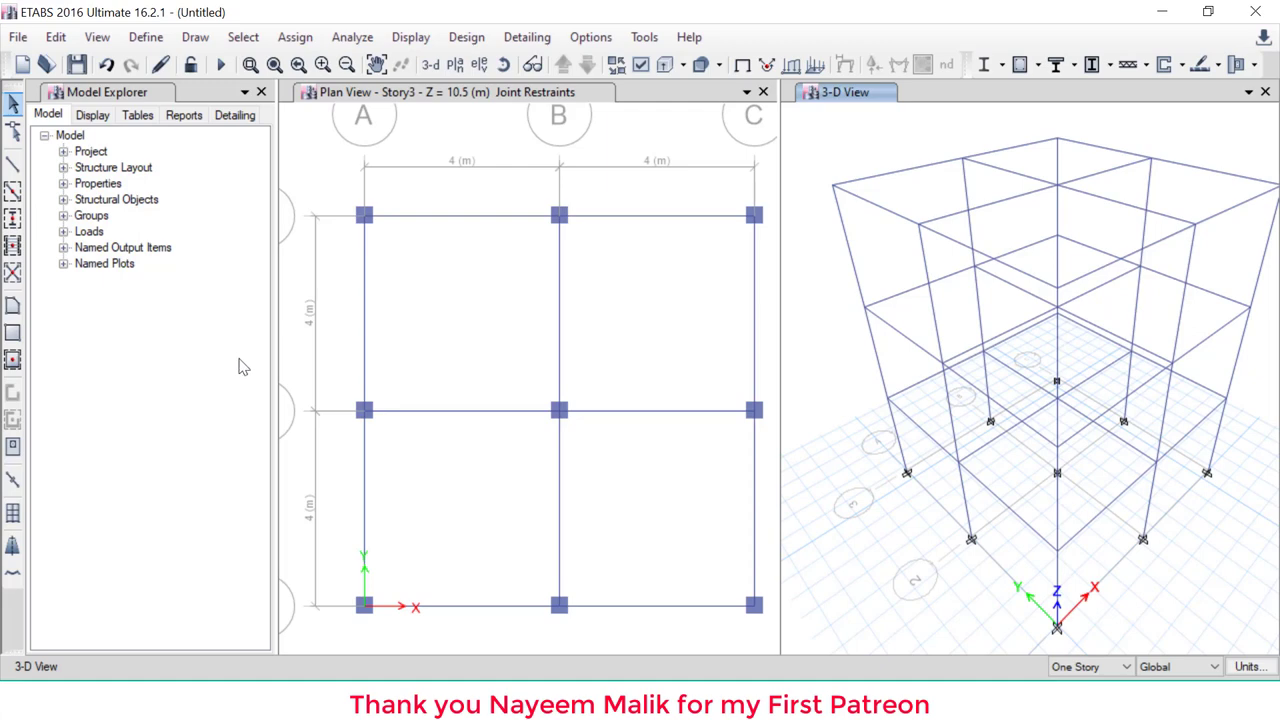
With All Stories active, draw a rectangular Slab100 floor over the whole plan, from the upper corner on grid A to the lower corner on grid C
left_click(1110, 666)
left_click(1090, 690)
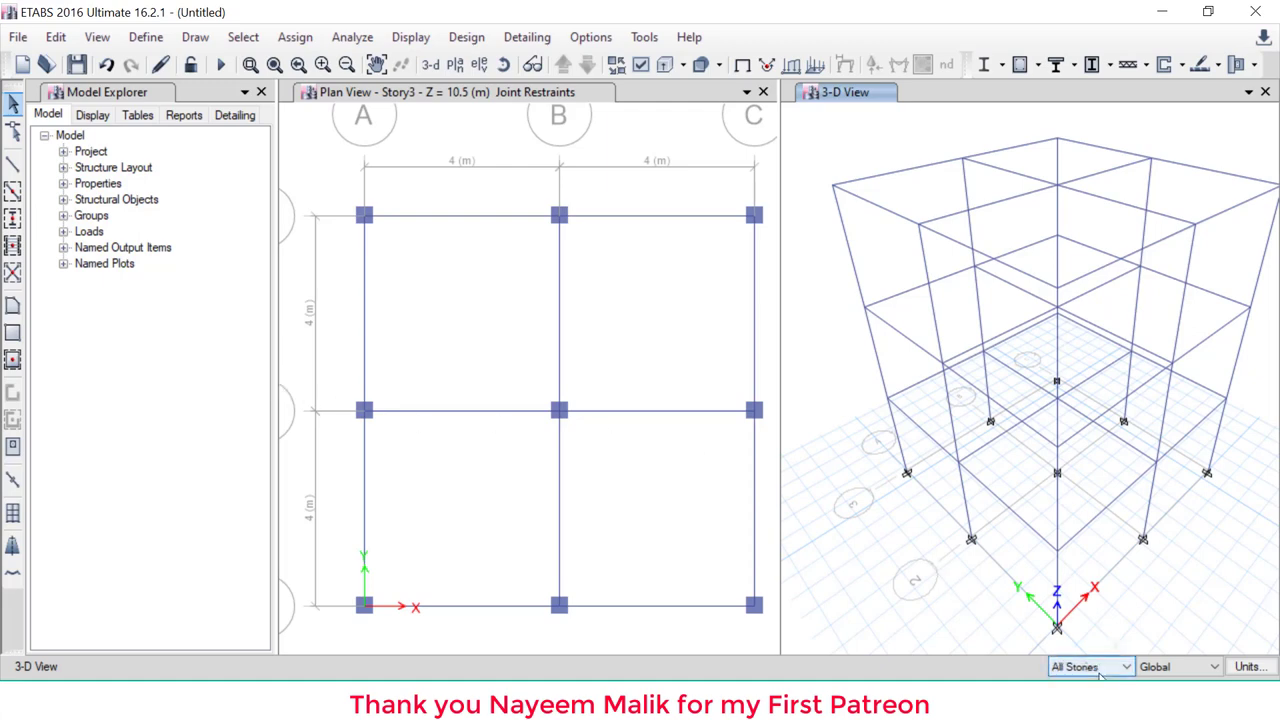
left_click(16, 337)
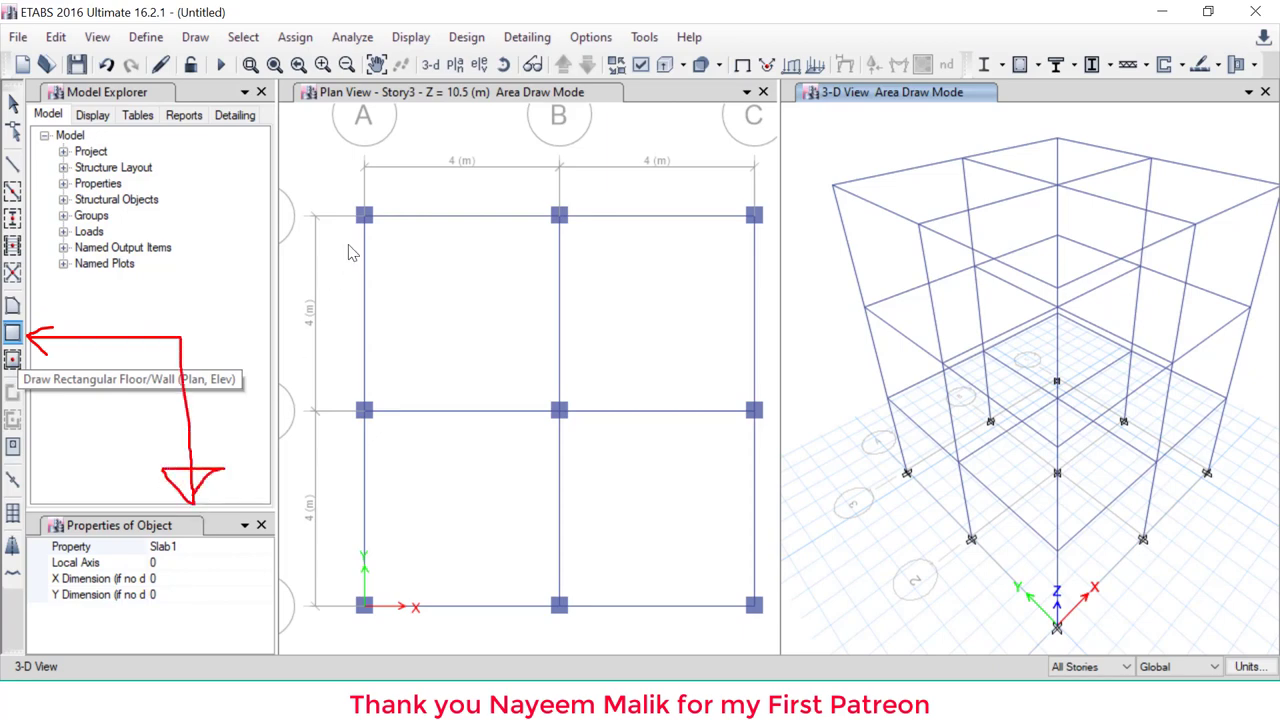
mouse_move(367, 228)
left_mouse_down()
mouse_move(556, 462)
mouse_move(746, 612)
left_mouse_up()
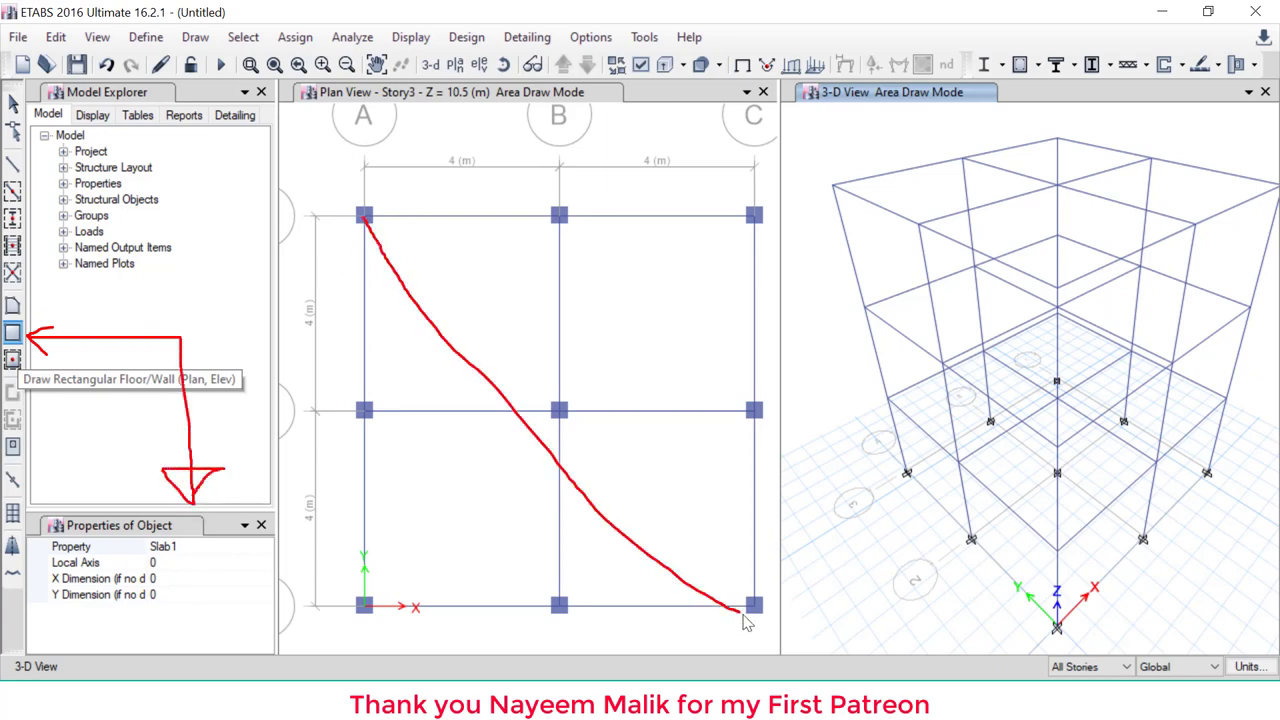
key("Escape")
left_click(199, 545)
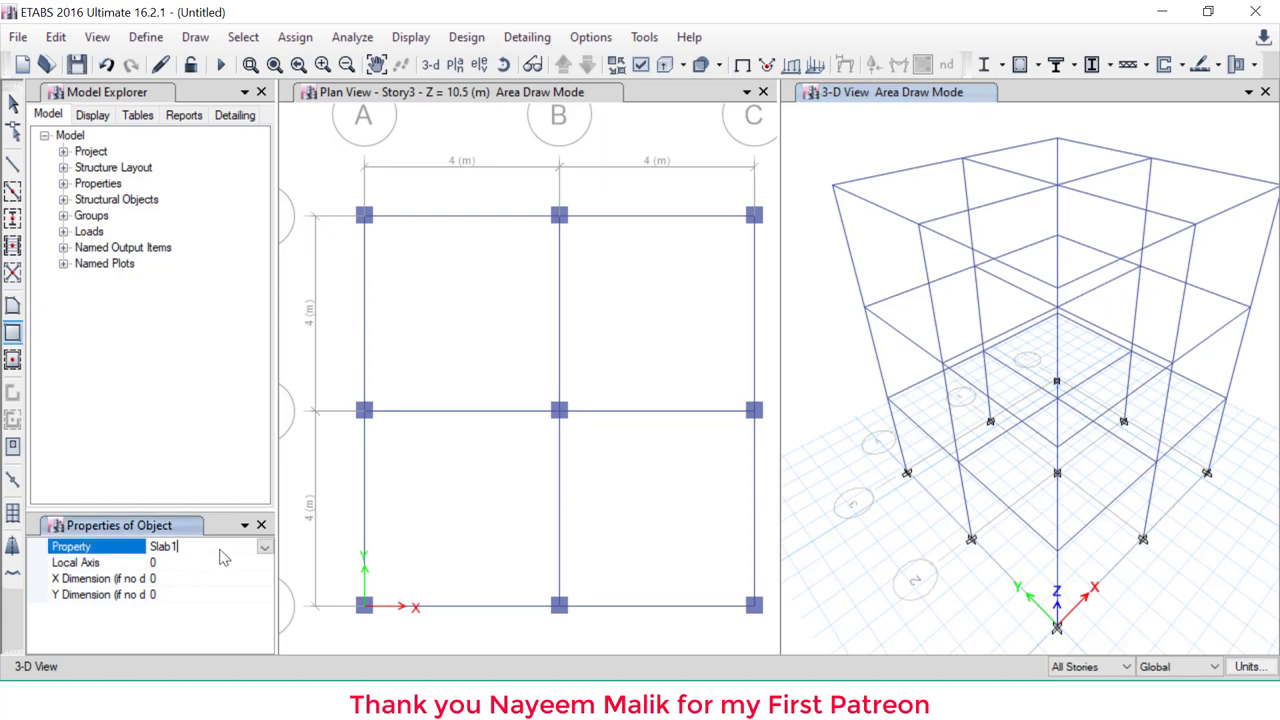
left_click(264, 547)
left_click(214, 627)
left_click(350, 205)
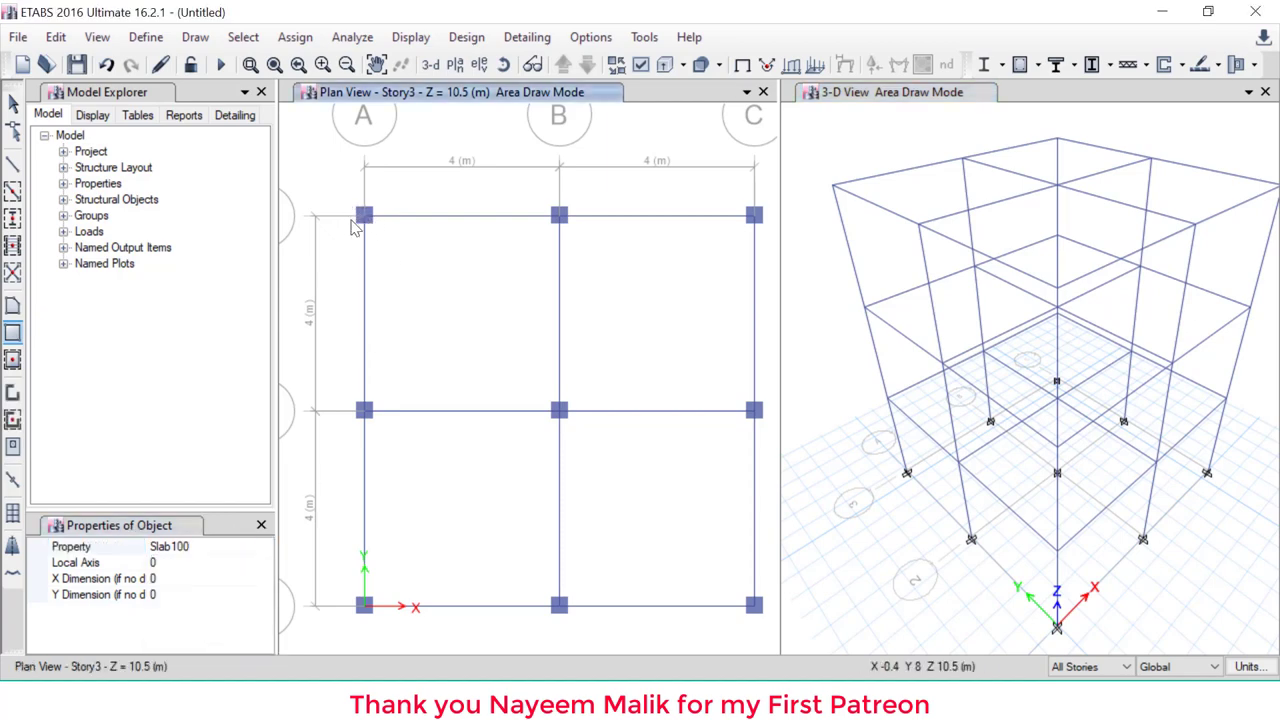
left_click(364, 217)
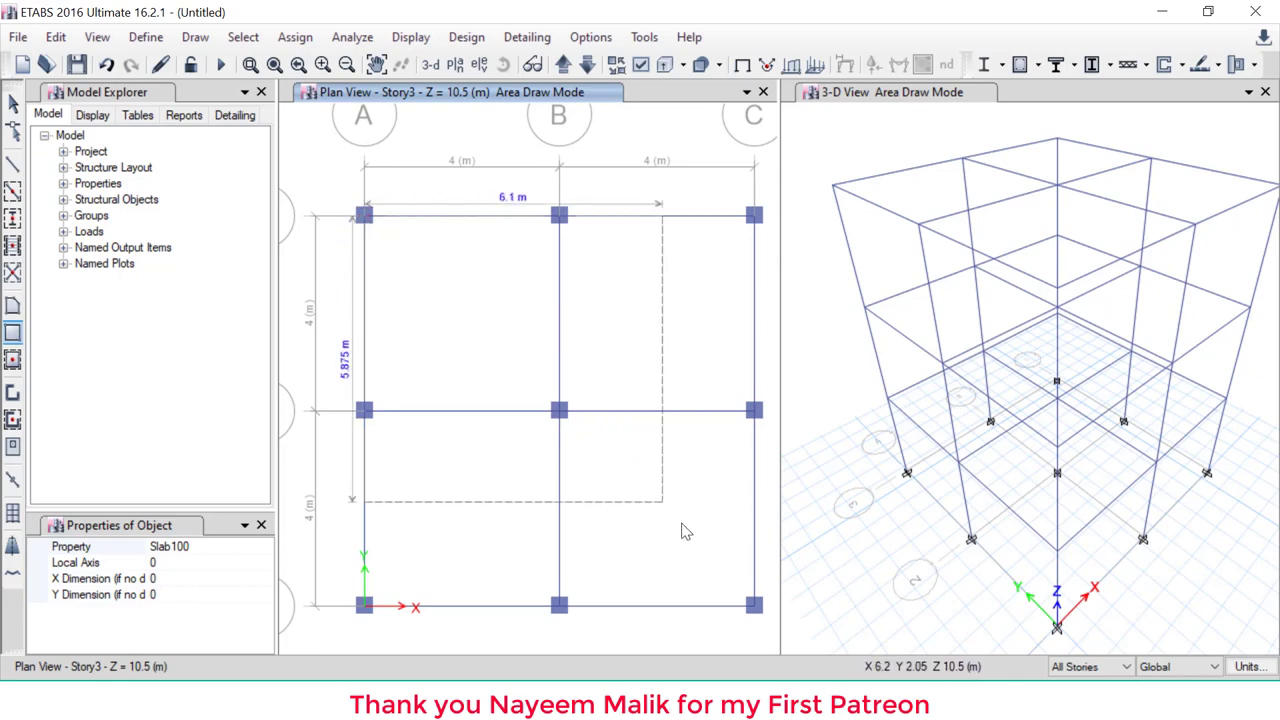
left_click(755, 607)
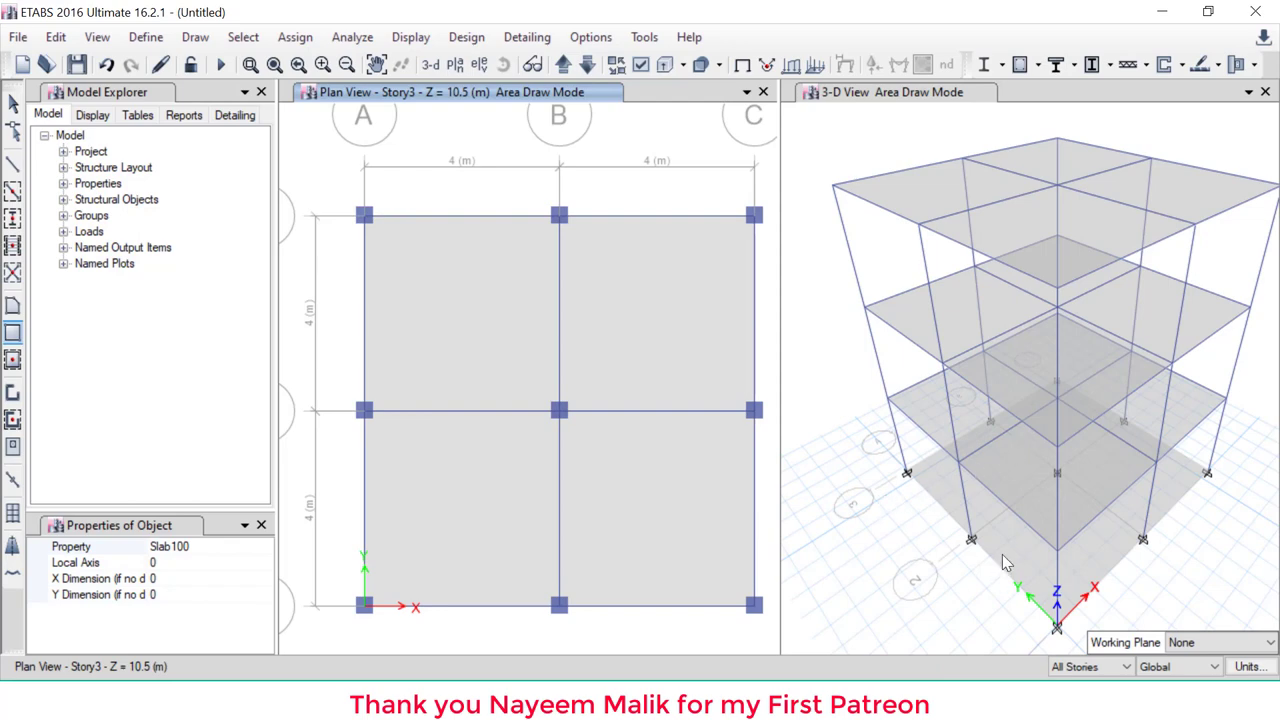
mouse_move(984, 575)
left_mouse_down()
mouse_move(996, 556)
mouse_move(1000, 568)
mouse_move(977, 563)
left_mouse_up()
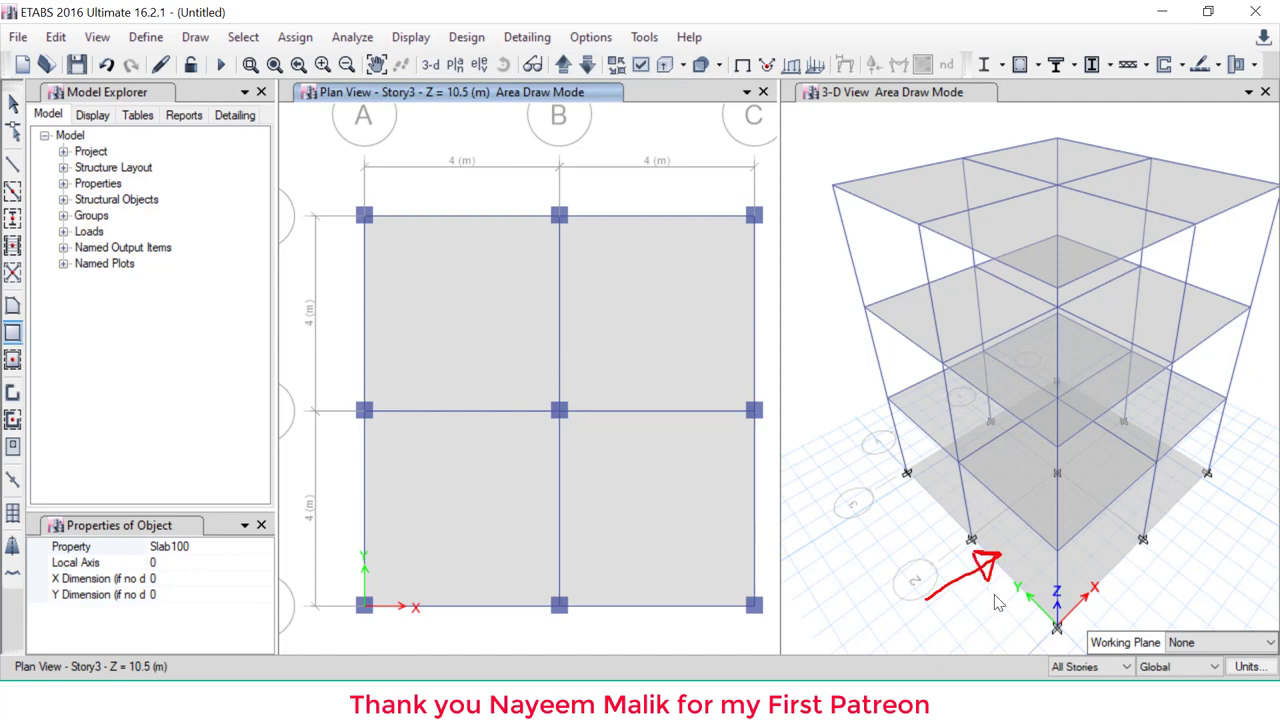
key("Escape")
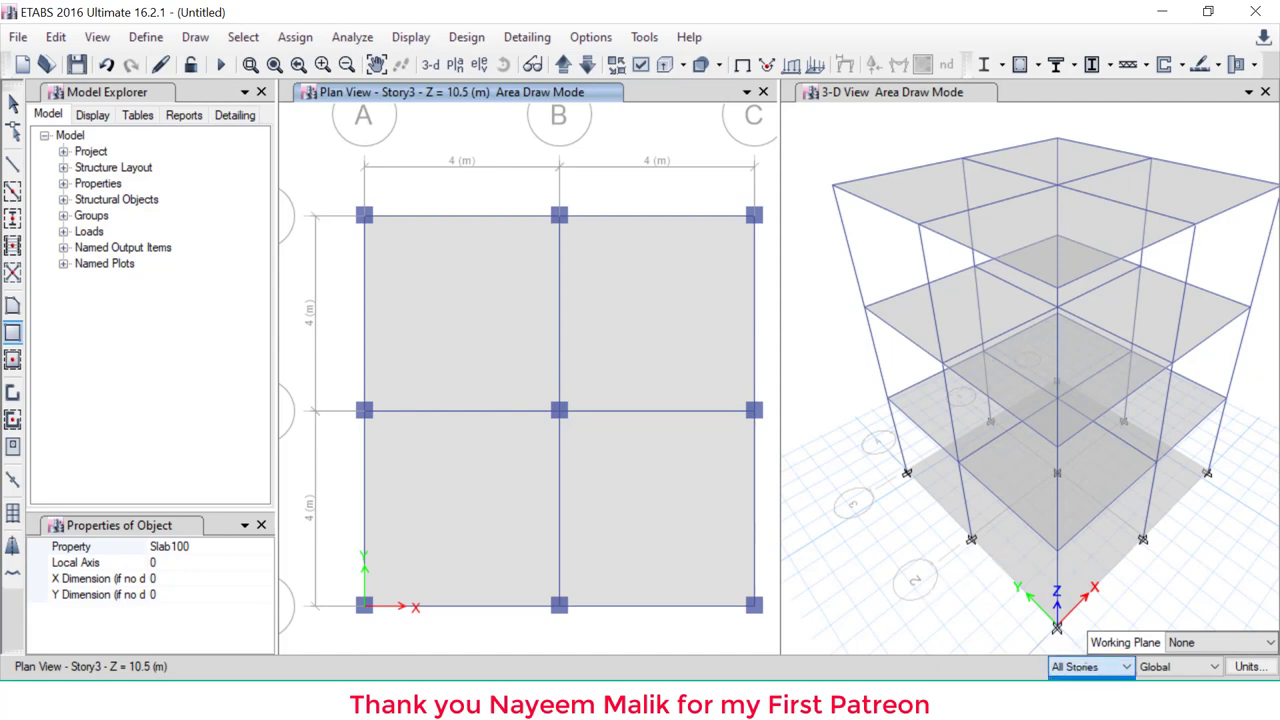
Switch to One Story mode, delete the slab at the Base level and return the plan view to Story3
scroll(1090, 666, "up", 1)
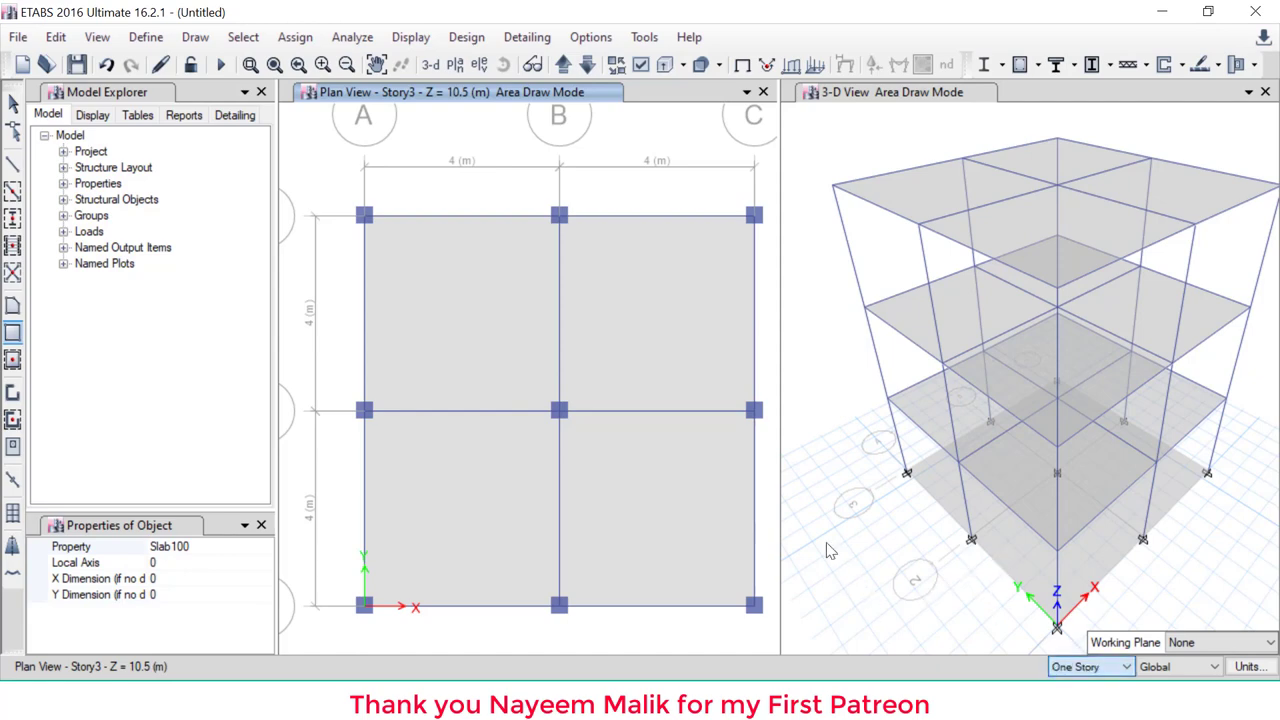
left_click(586, 66)
left_click(586, 66)
left_click(586, 66)
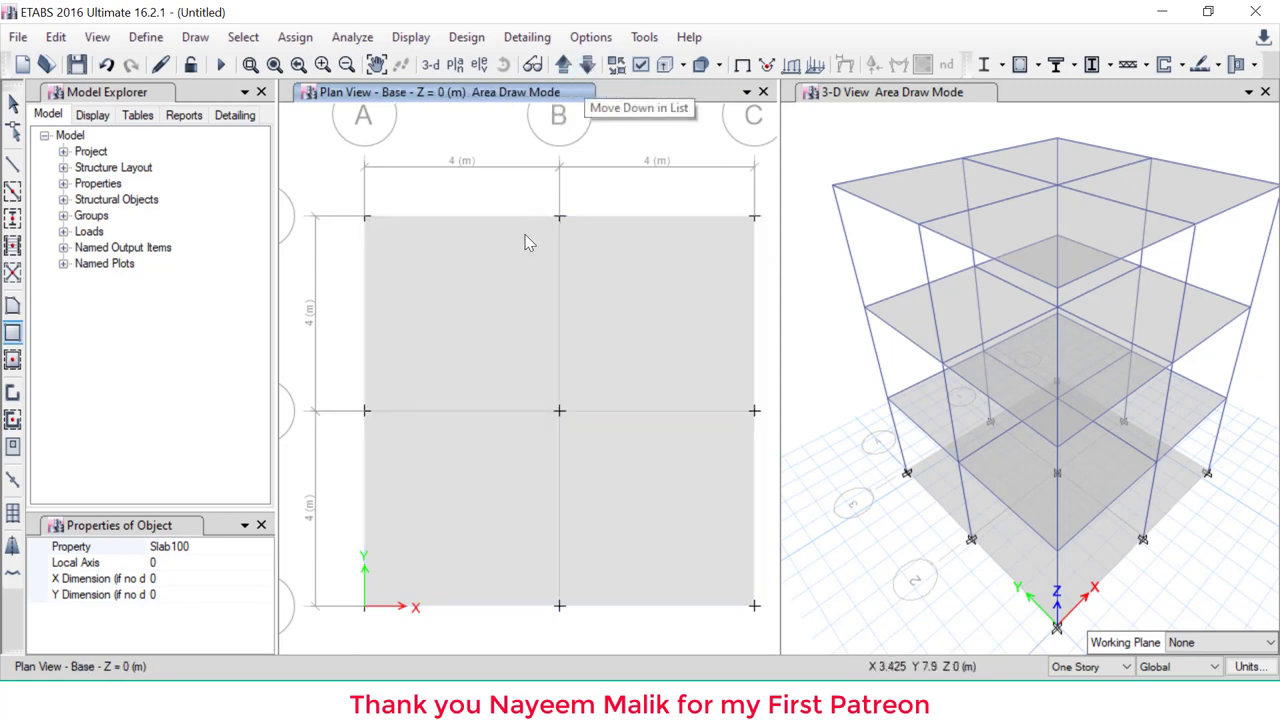
key("Escape")
left_click(490, 325)
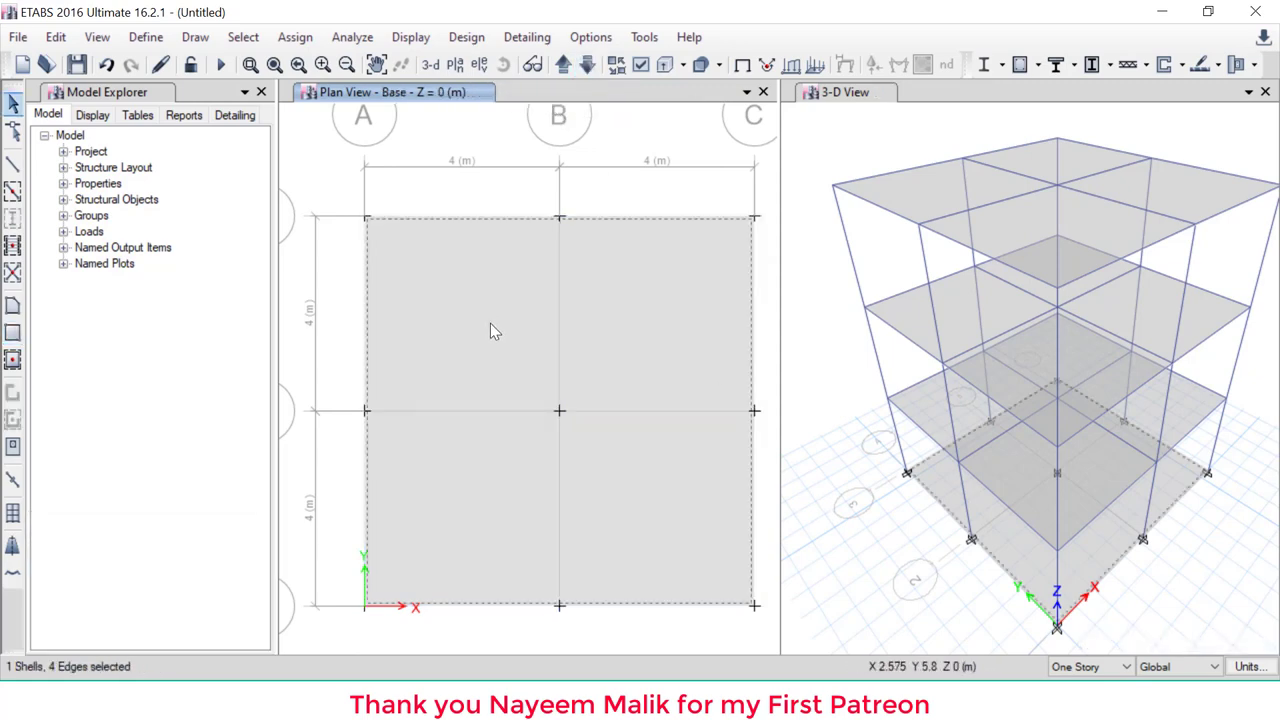
key("Delete")
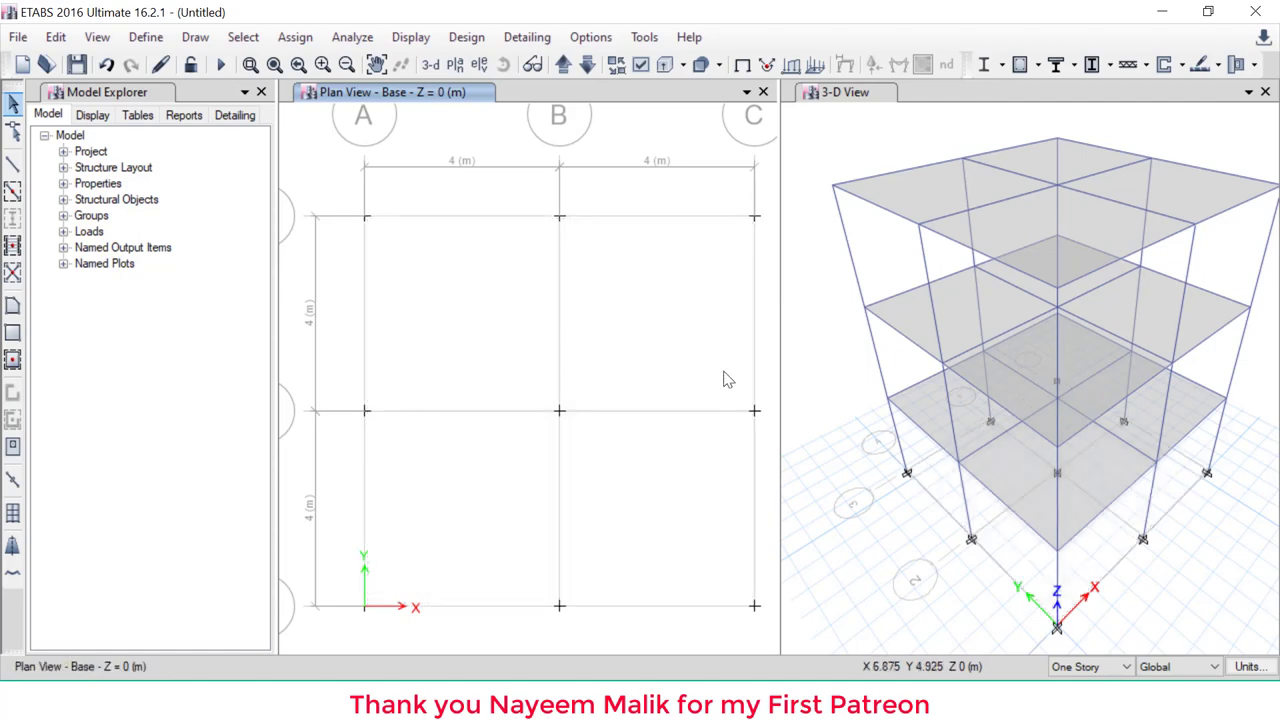
left_click(562, 65)
left_click(562, 65)
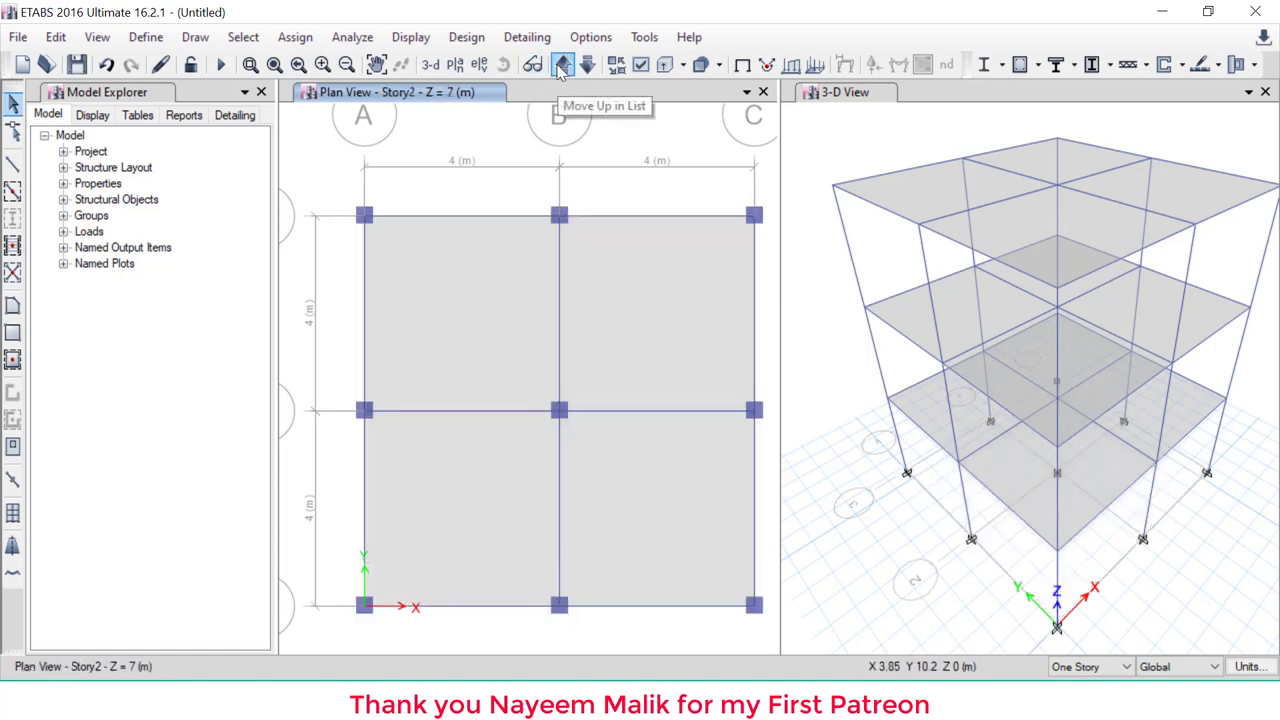
left_click(562, 65)
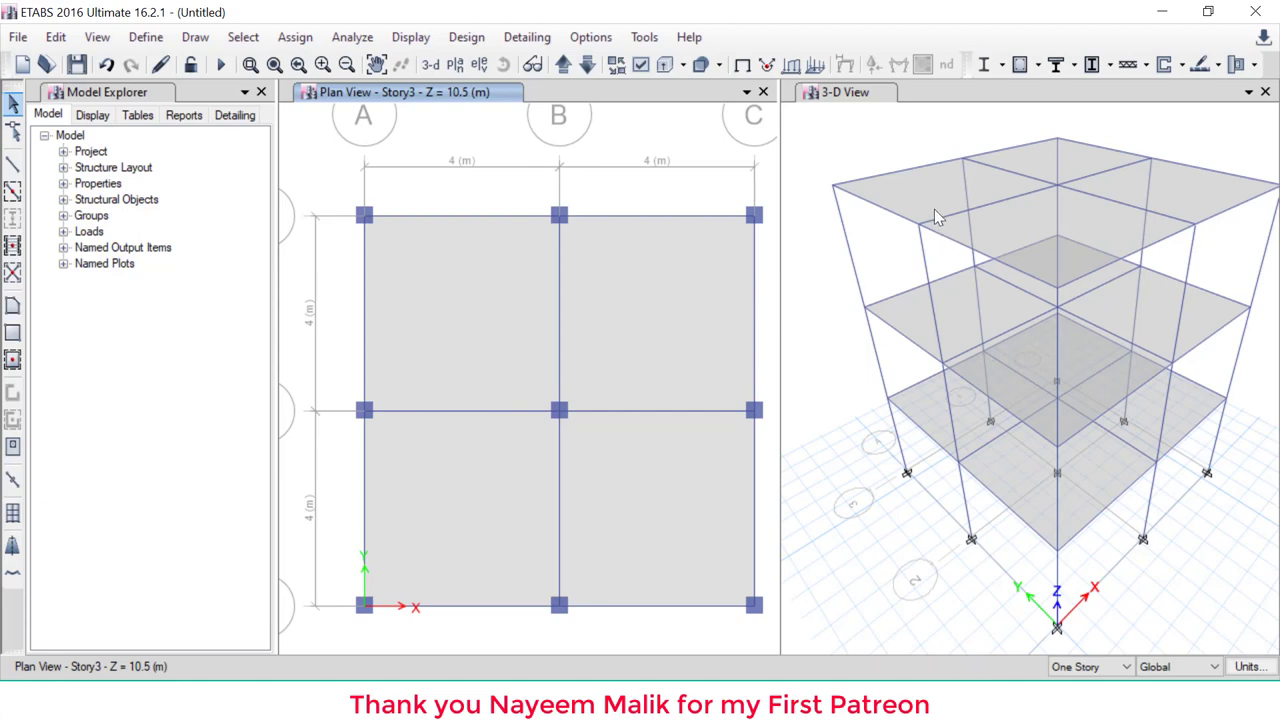
Select the slabs on all stories using All Stories mode and assign them a uniform Dead load of 10 kN/m² in the gravity direction
scroll(1090, 667, "down", 1)
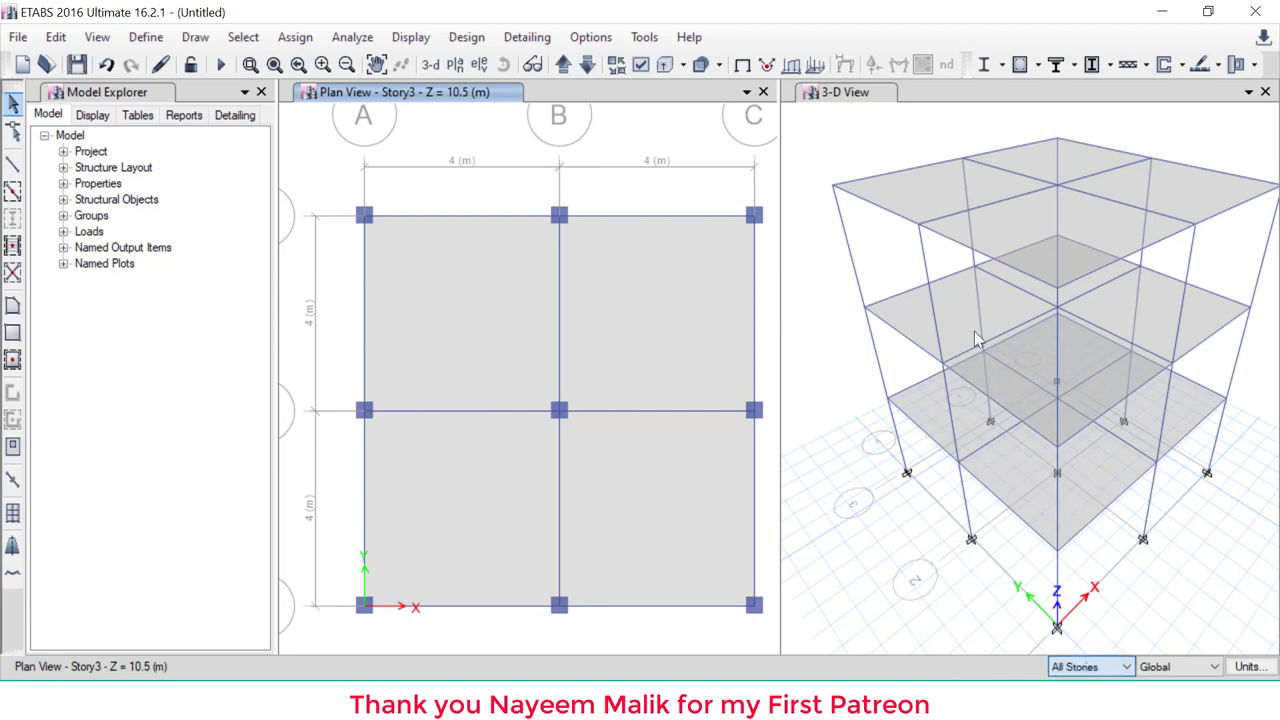
left_click(920, 197)
left_click(922, 195)
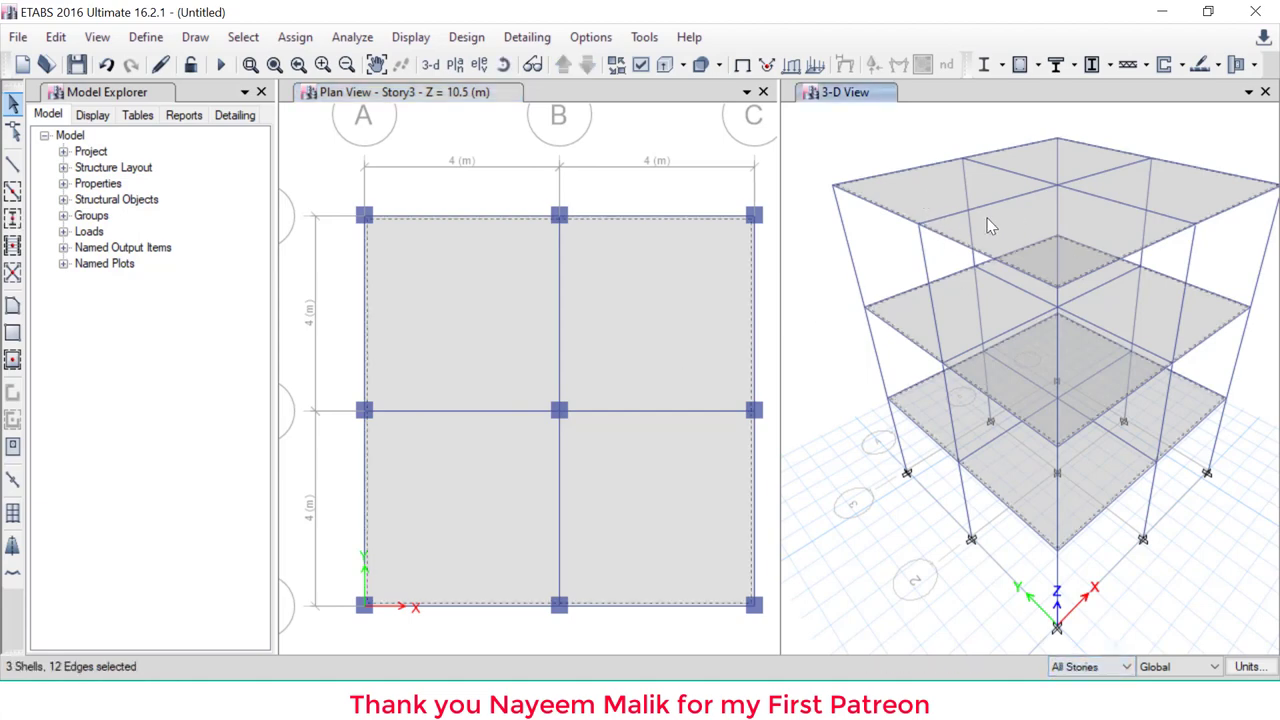
left_click(295, 37)
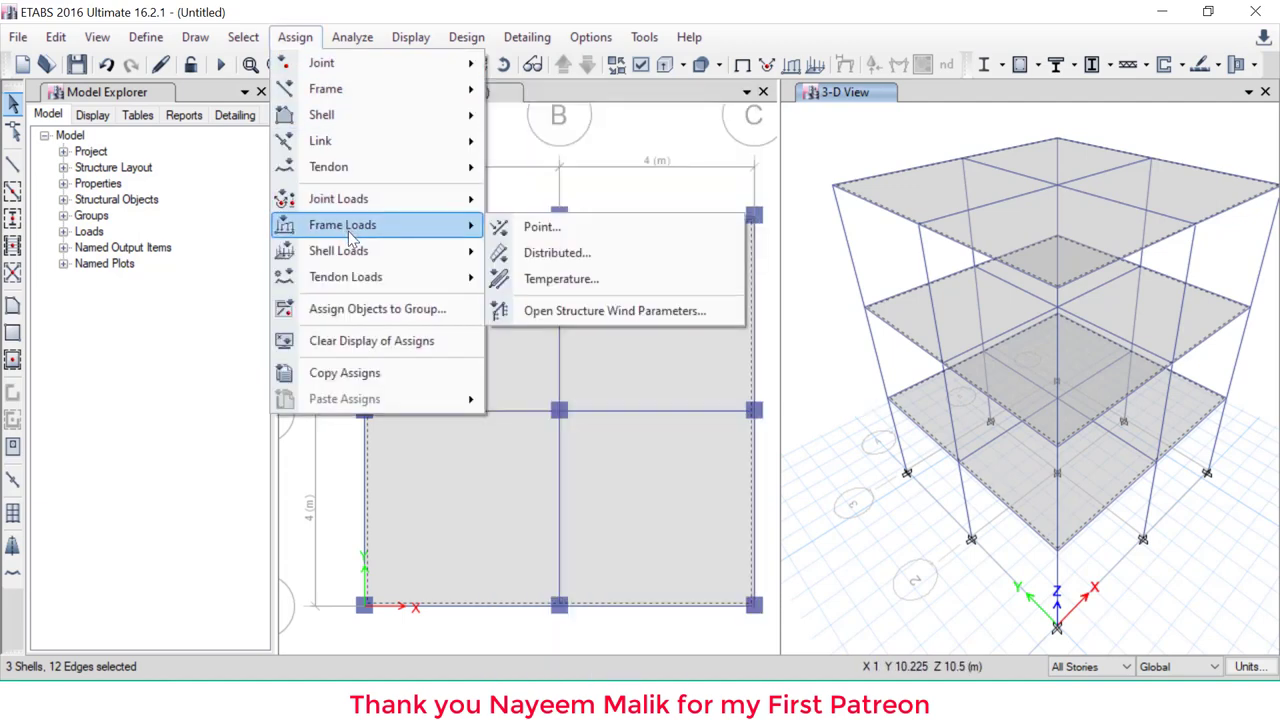
mouse_move(362, 252)
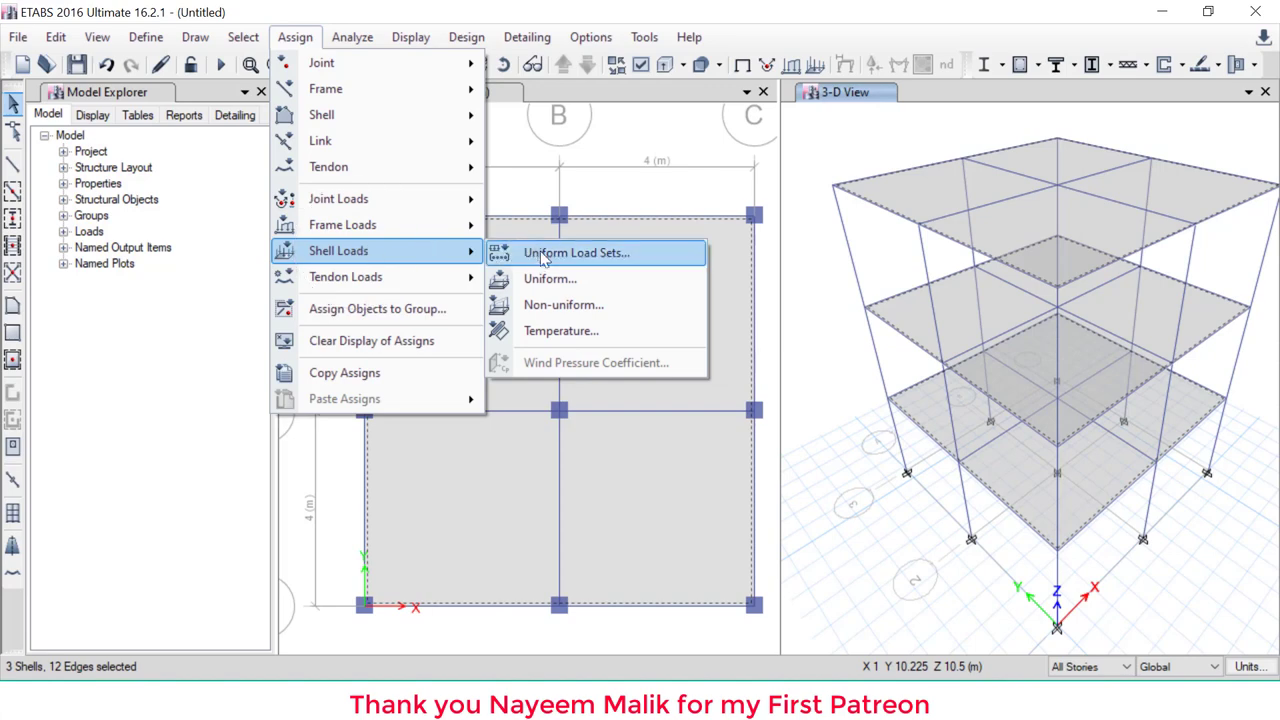
left_click(550, 284)
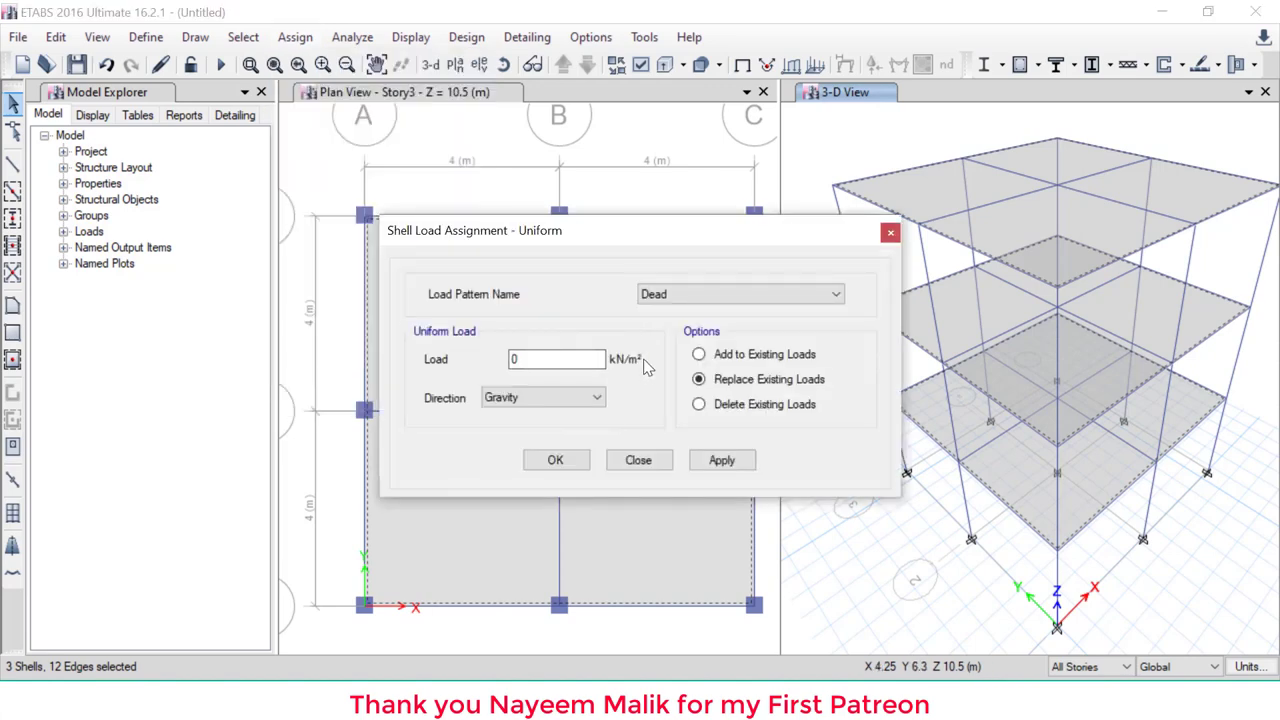
double_click(543, 369)
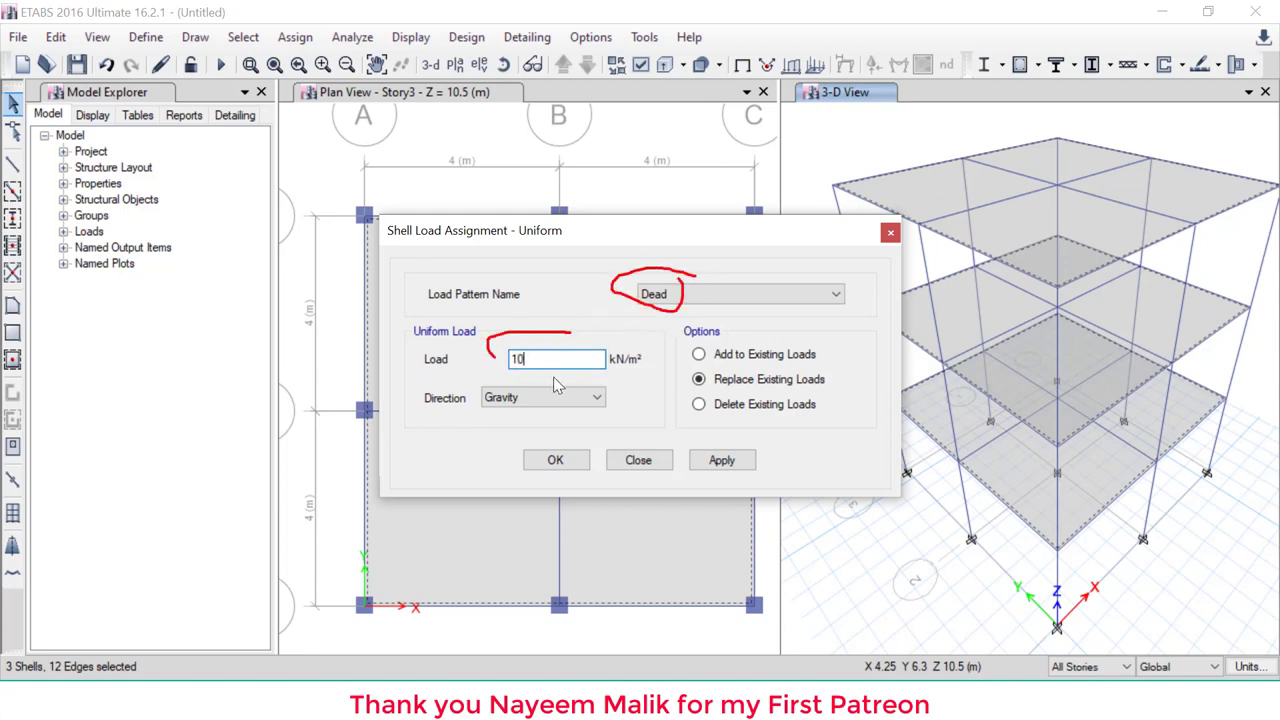
left_click(558, 461)
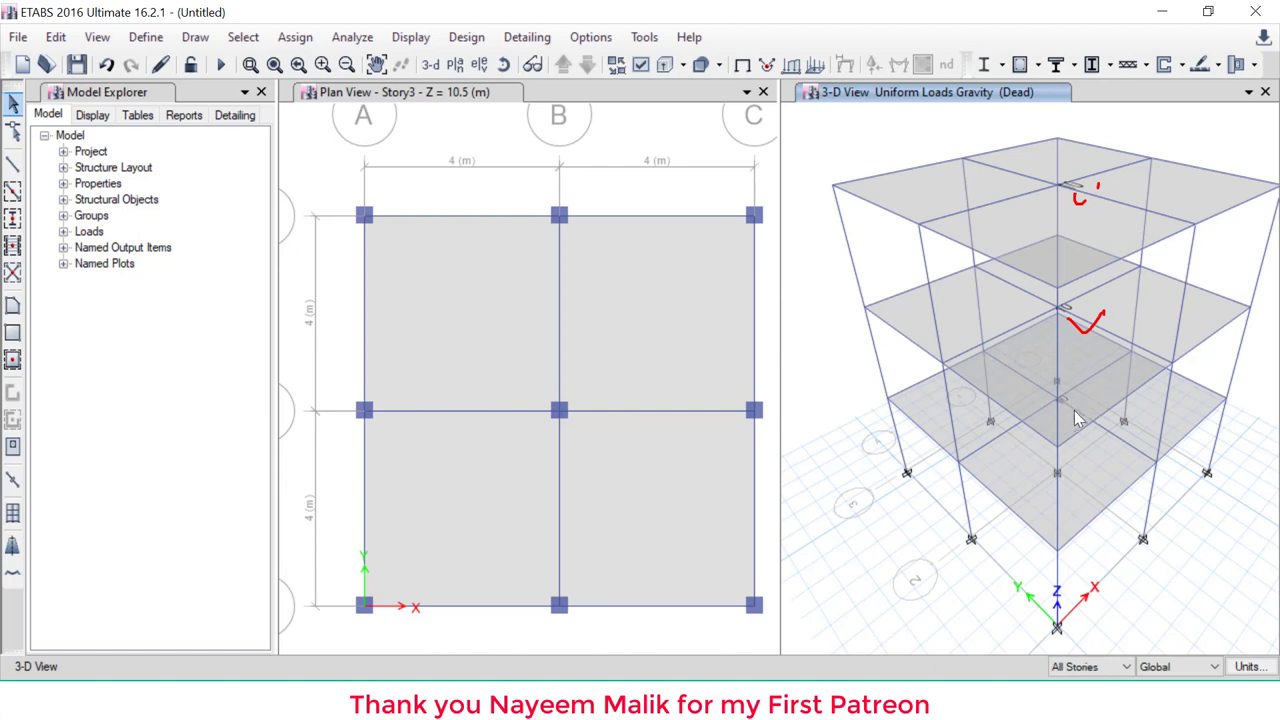
key("Escape")
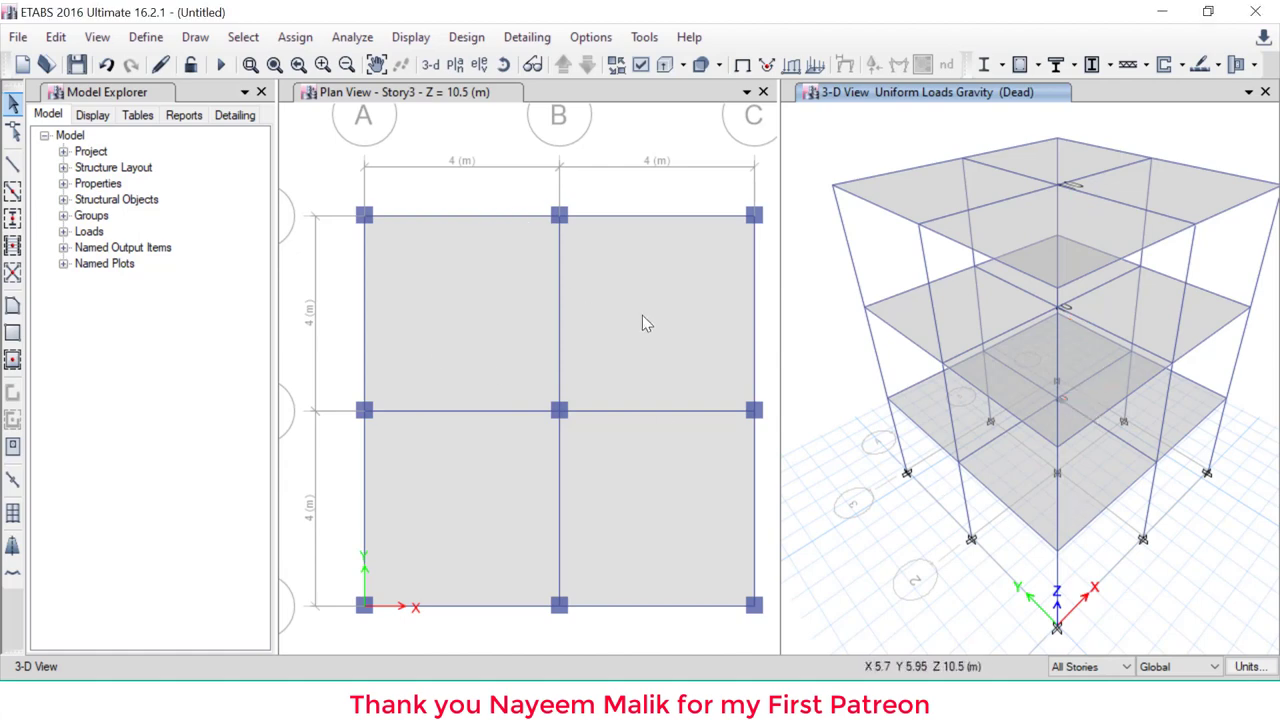
Switch the selection mode from All Stories to One Story and clear the selection of all floor slabs
left_click(938, 200)
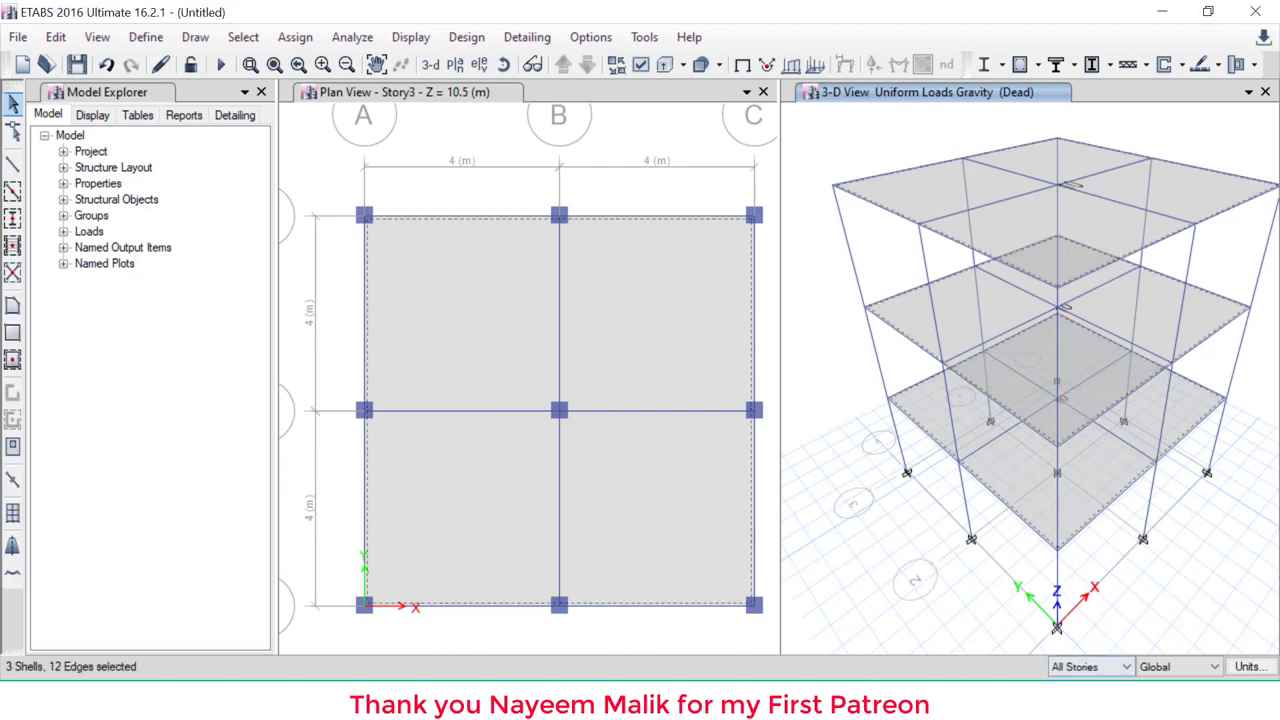
left_click(1090, 667)
left_click(1080, 694)
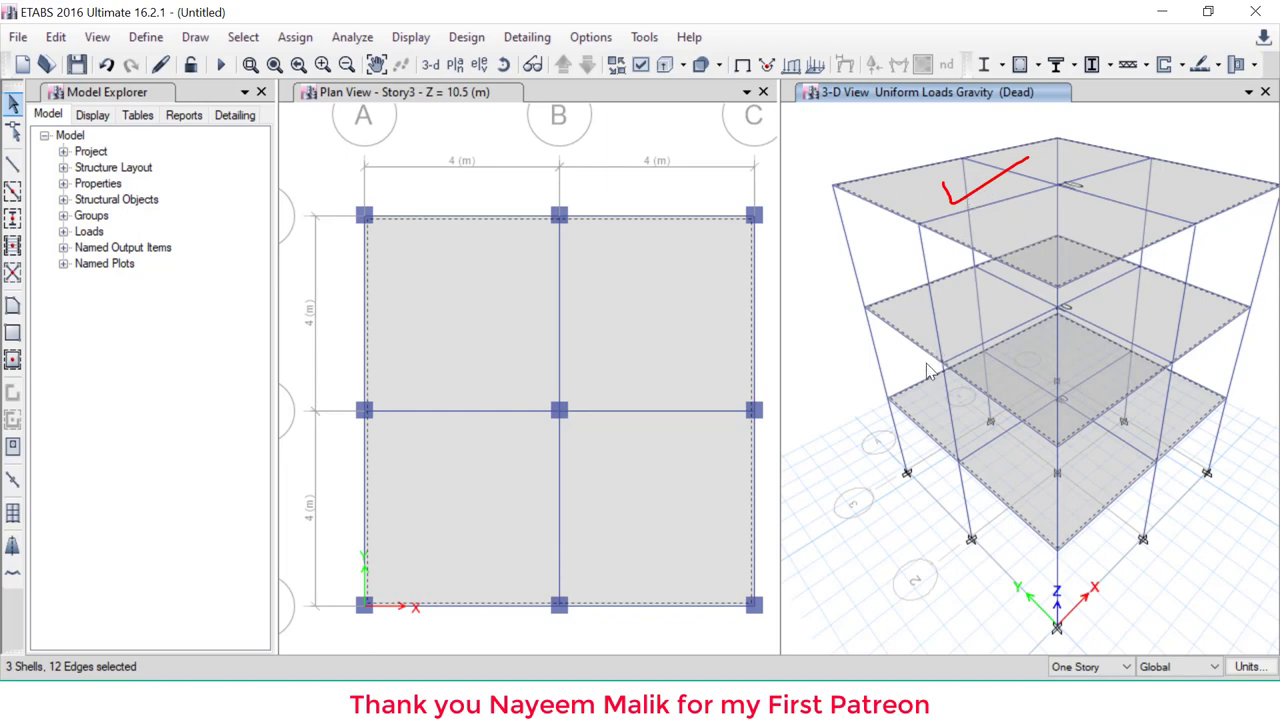
left_click_drag(904, 323, 957, 309)
mouse_move(944, 436)
left_mouse_down()
mouse_move(970, 463)
mouse_move(1015, 430)
left_mouse_up()
key("Escape")
Select only the two lower floor slabs and assign them a uniform Live load of 3 kN/m² in the gravity direction
left_click(940, 409)
left_click(940, 409)
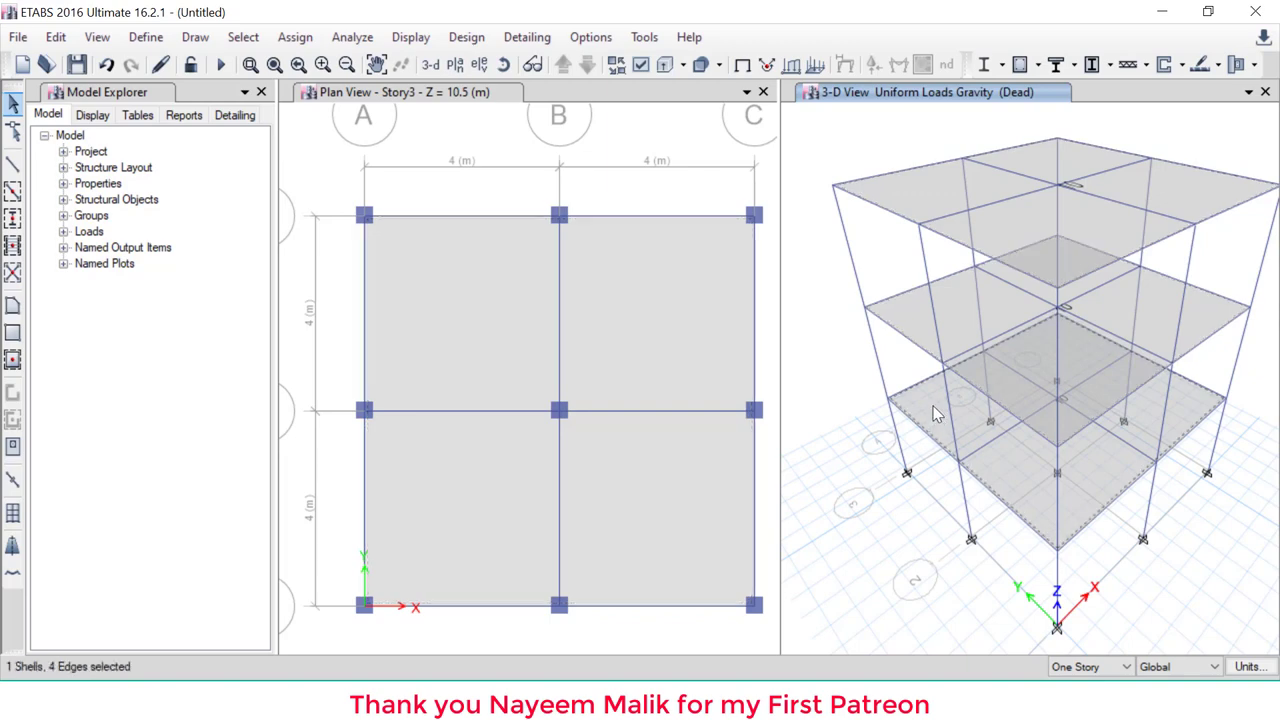
left_click(906, 306)
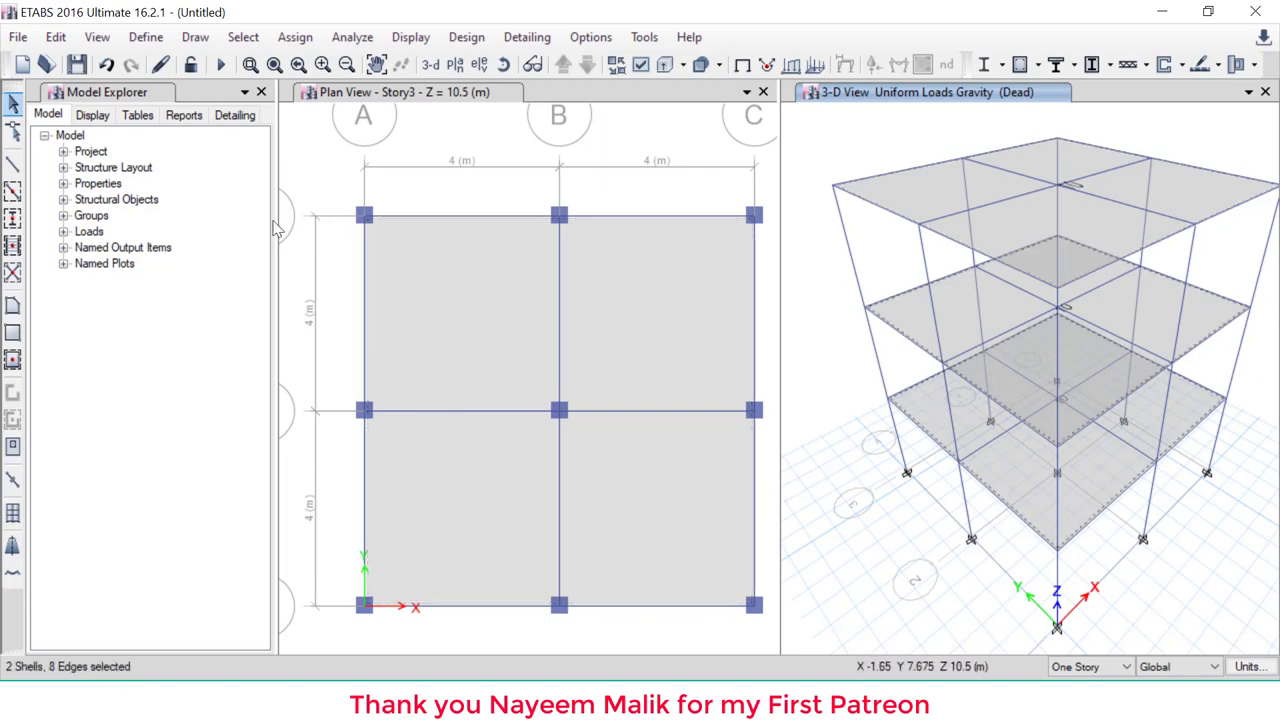
left_click(288, 39)
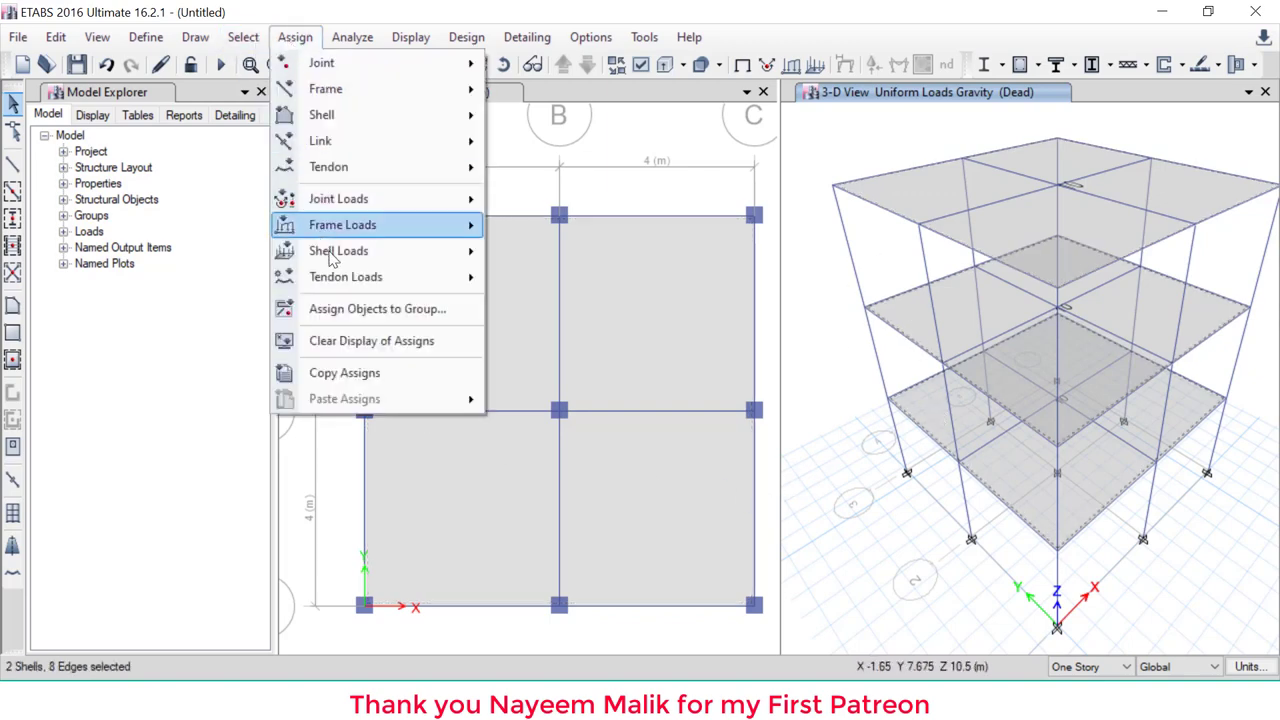
mouse_move(340, 251)
left_click(558, 280)
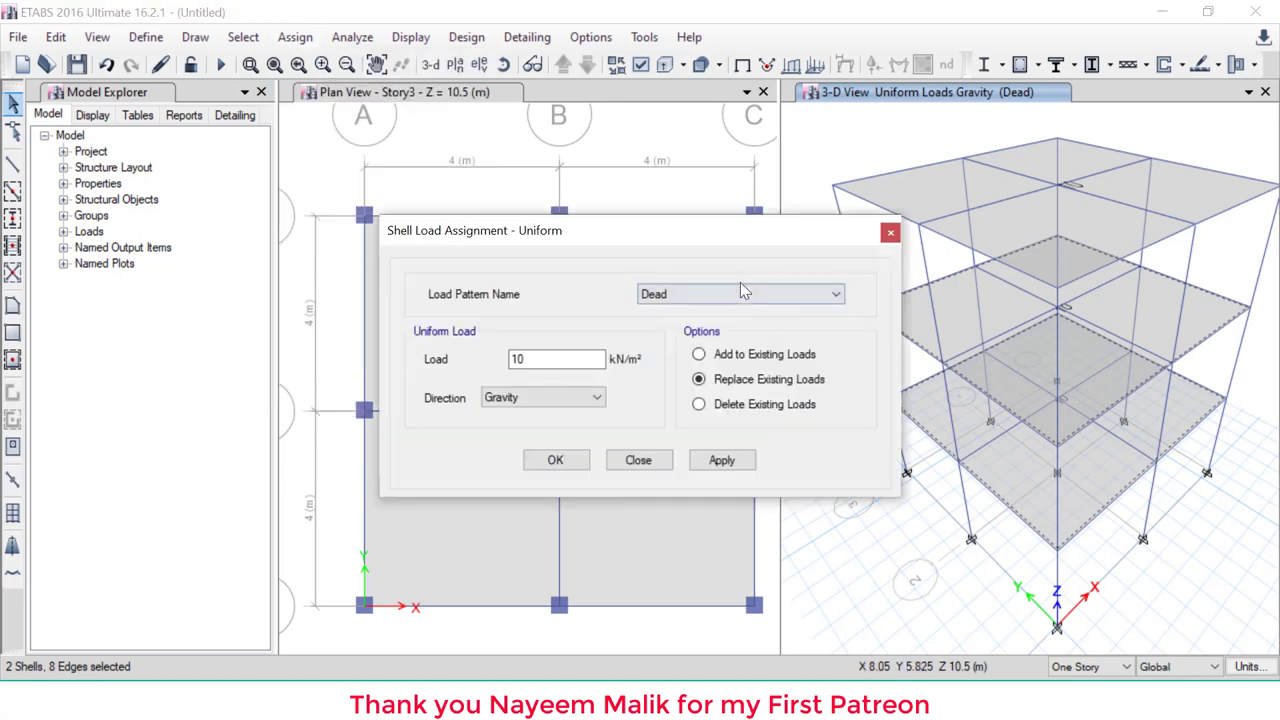
left_click(735, 295)
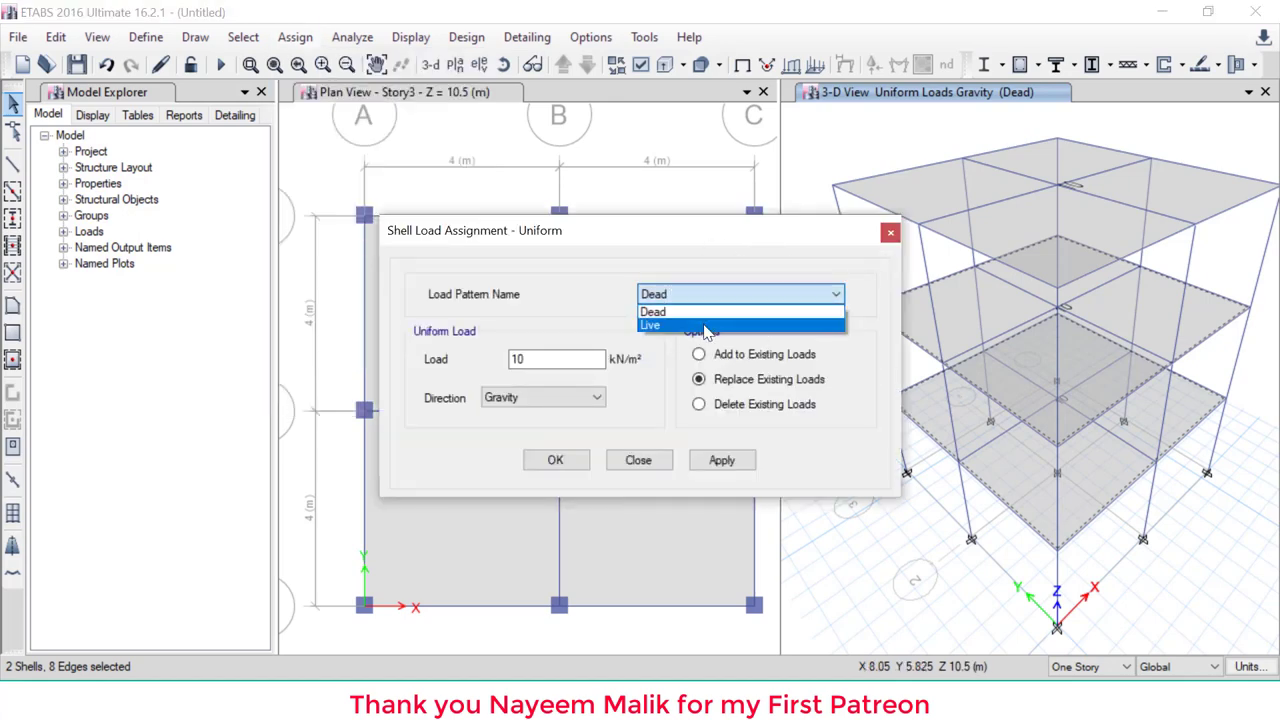
left_click(650, 325)
double_click(540, 359)
type("3")
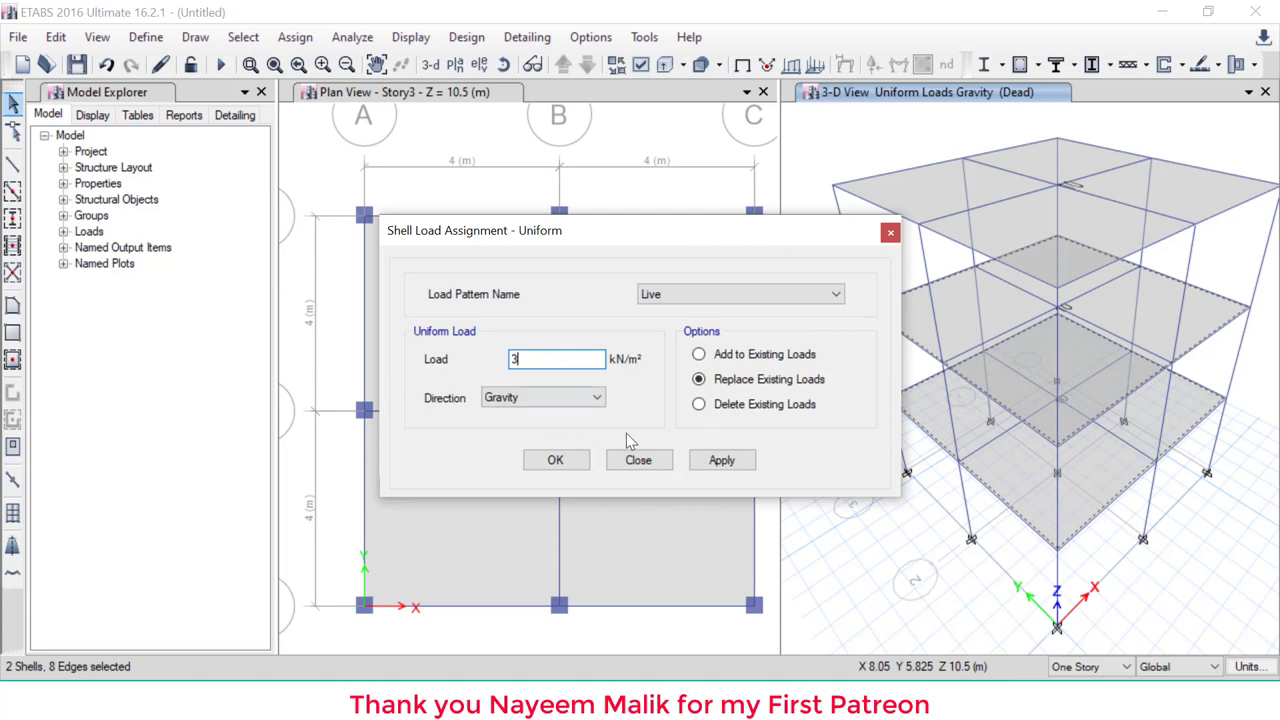
left_click(568, 460)
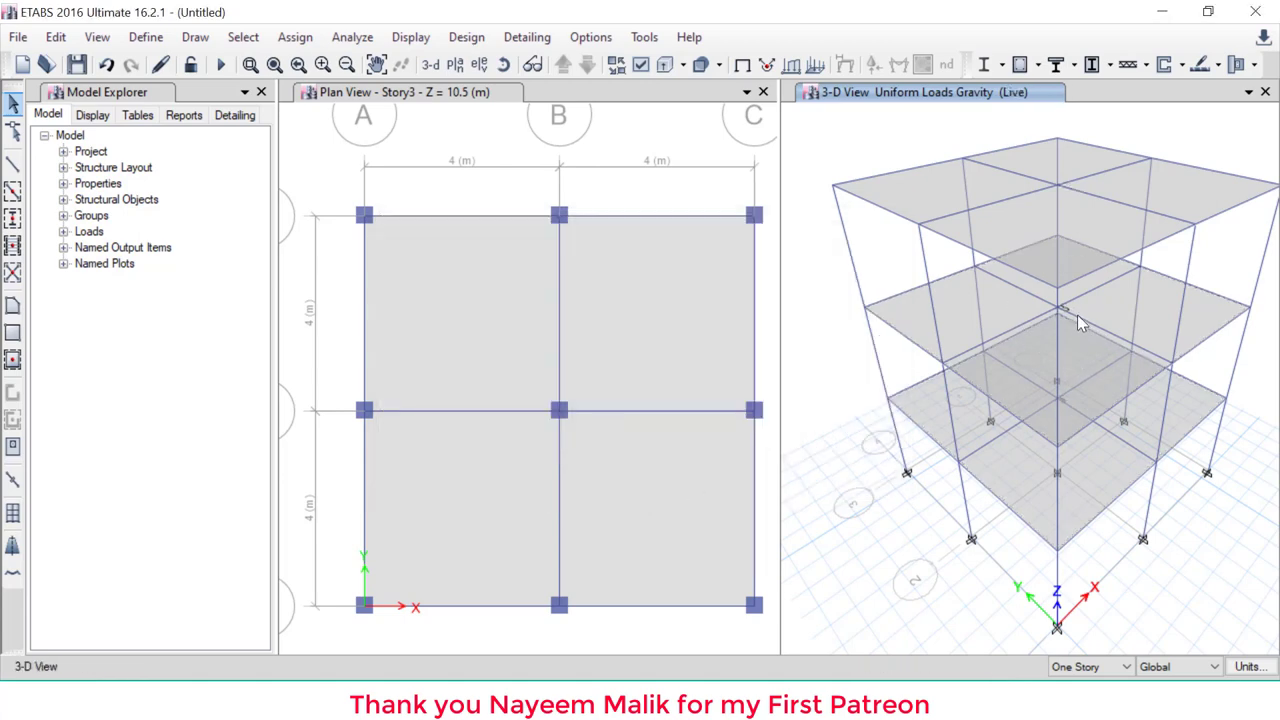
mouse_move(1056, 319)
left_mouse_down()
mouse_move(1071, 334)
mouse_move(1110, 315)
left_mouse_up()
mouse_move(1078, 166)
left_mouse_down()
mouse_move(1017, 240)
mouse_move(1081, 240)
left_mouse_up()
key("Escape")
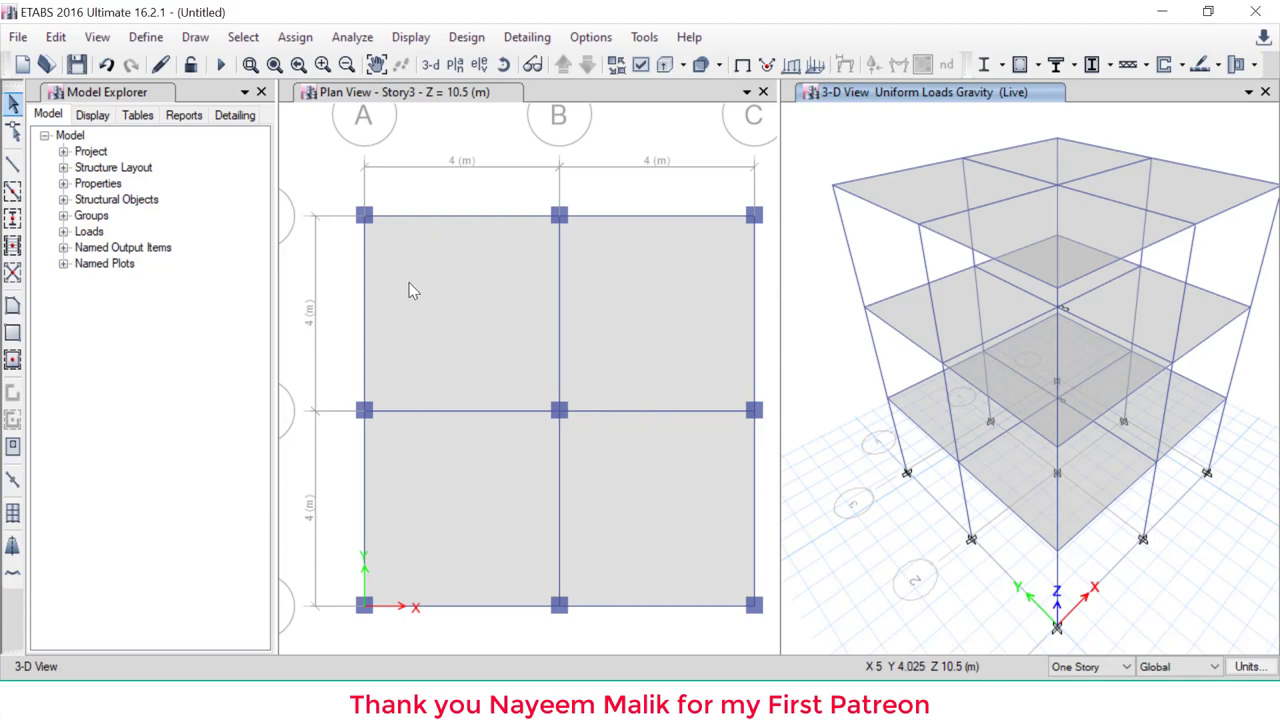
mouse_move(448, 290)
left_mouse_down()
mouse_move(489, 309)
mouse_move(518, 250)
mouse_move(570, 240)
left_mouse_up()
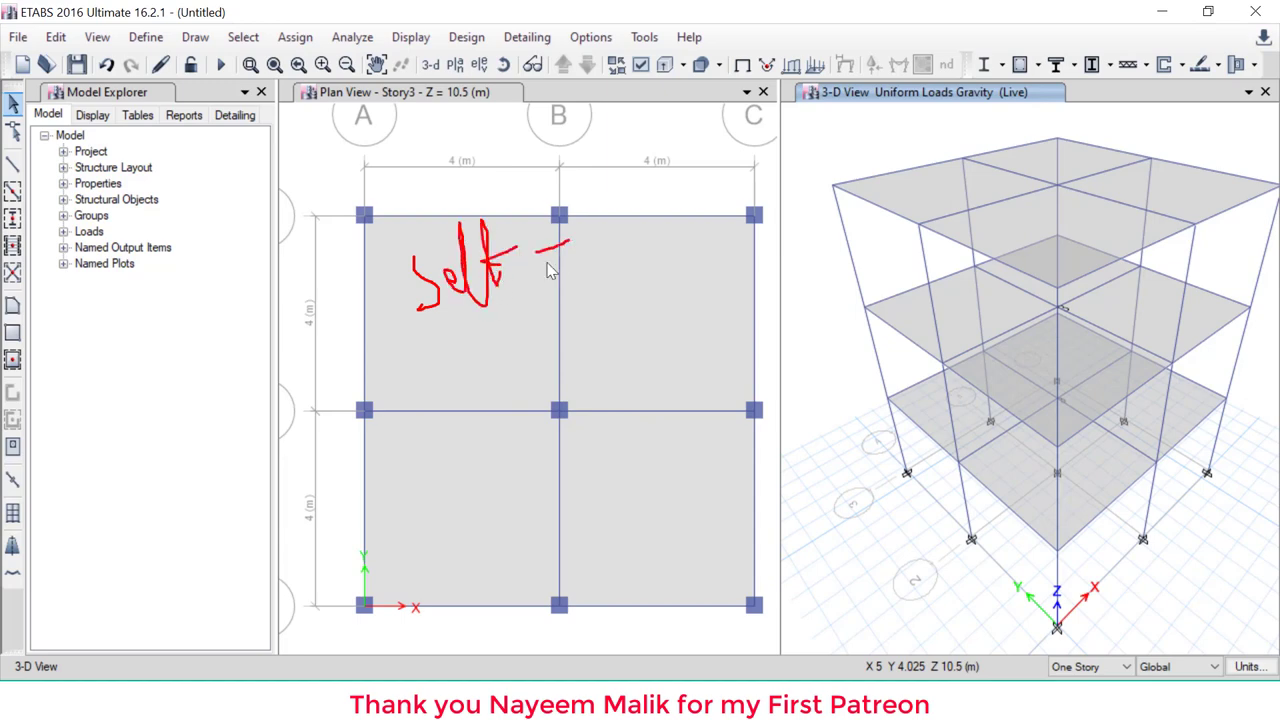
key("Escape")
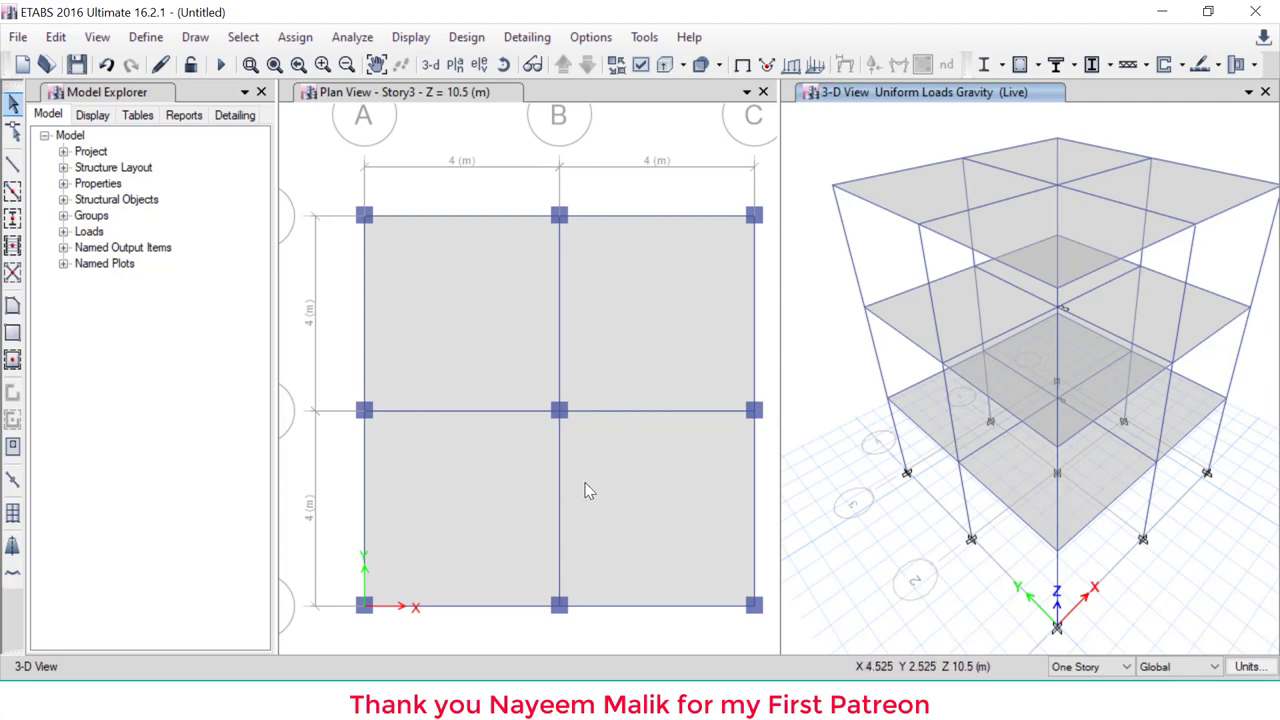
Select the whole model and set the Mass and Weight modifiers of its shells to 0
key("ctrl+a")
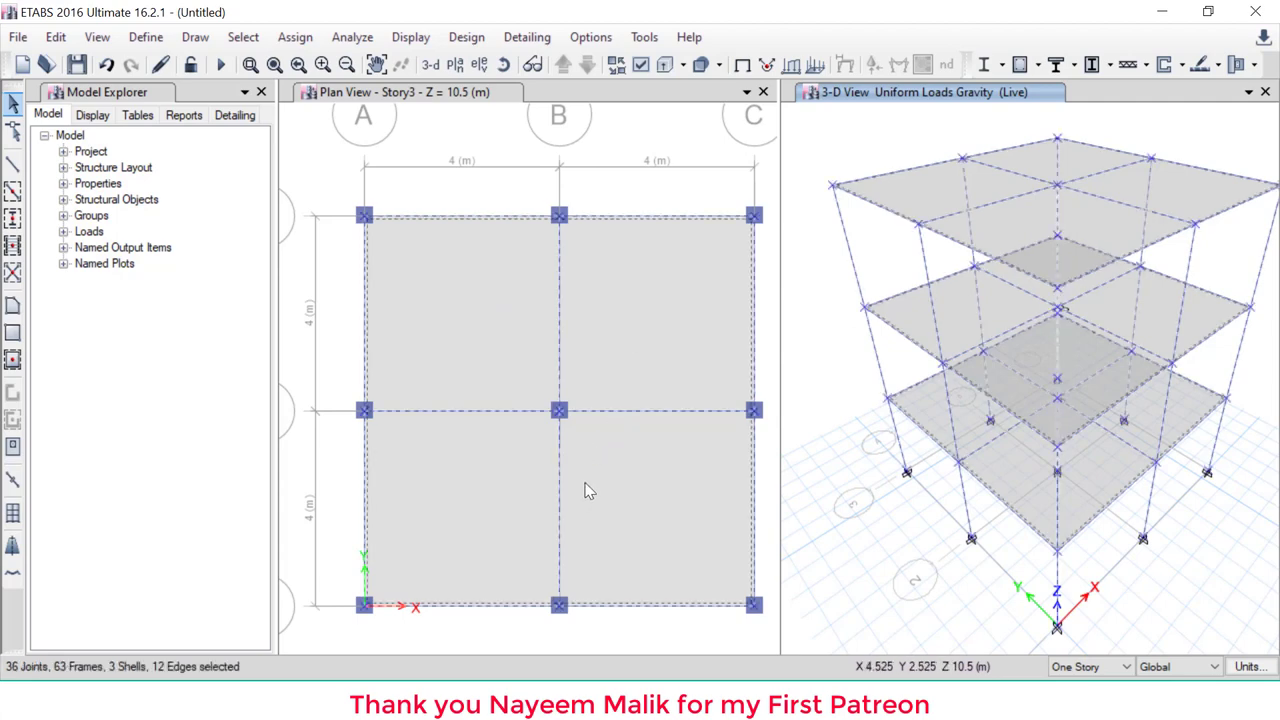
left_click(290, 37)
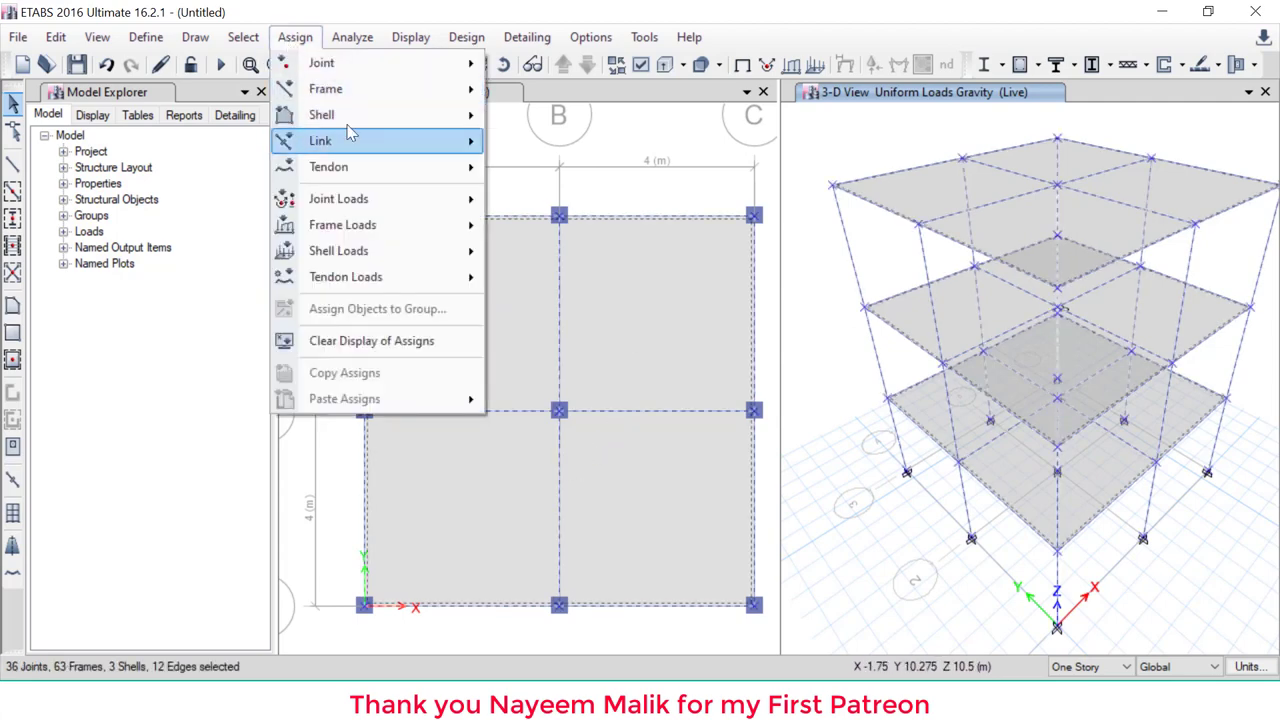
mouse_move(350, 116)
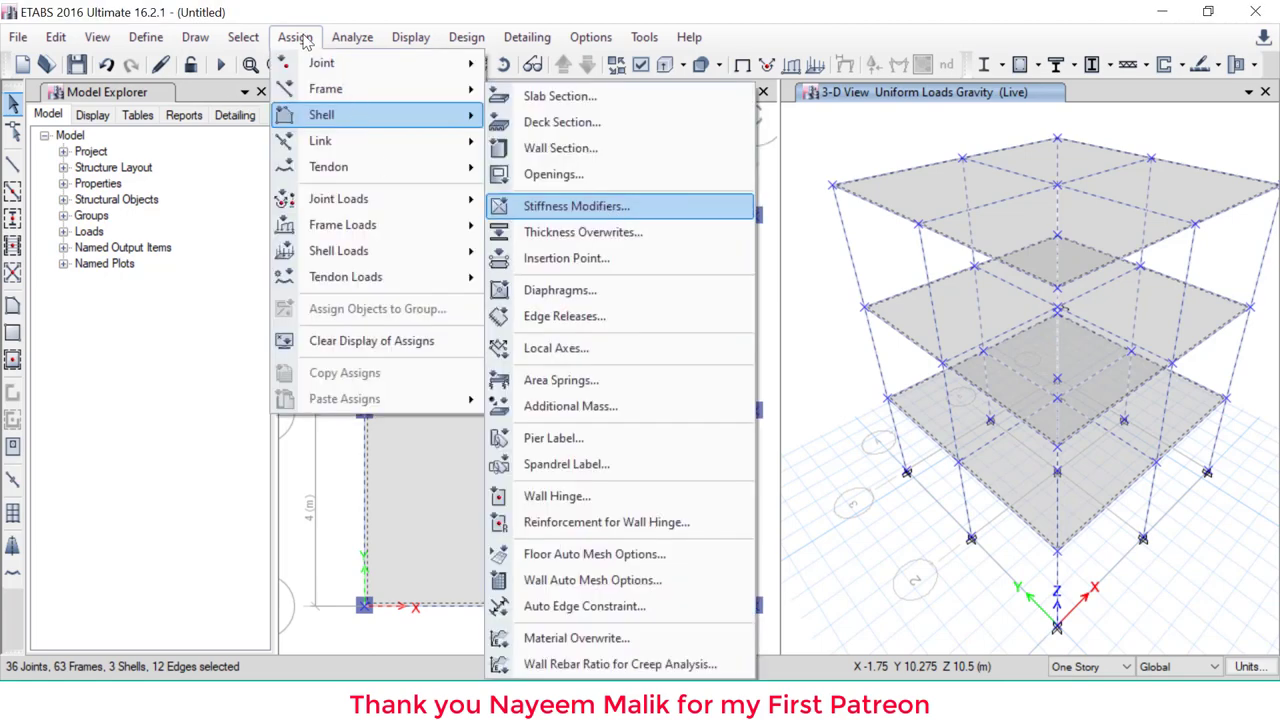
mouse_move(301, 40)
left_mouse_down()
mouse_move(301, 104)
mouse_move(309, 93)
left_mouse_up()
left_click_drag(399, 121, 482, 128)
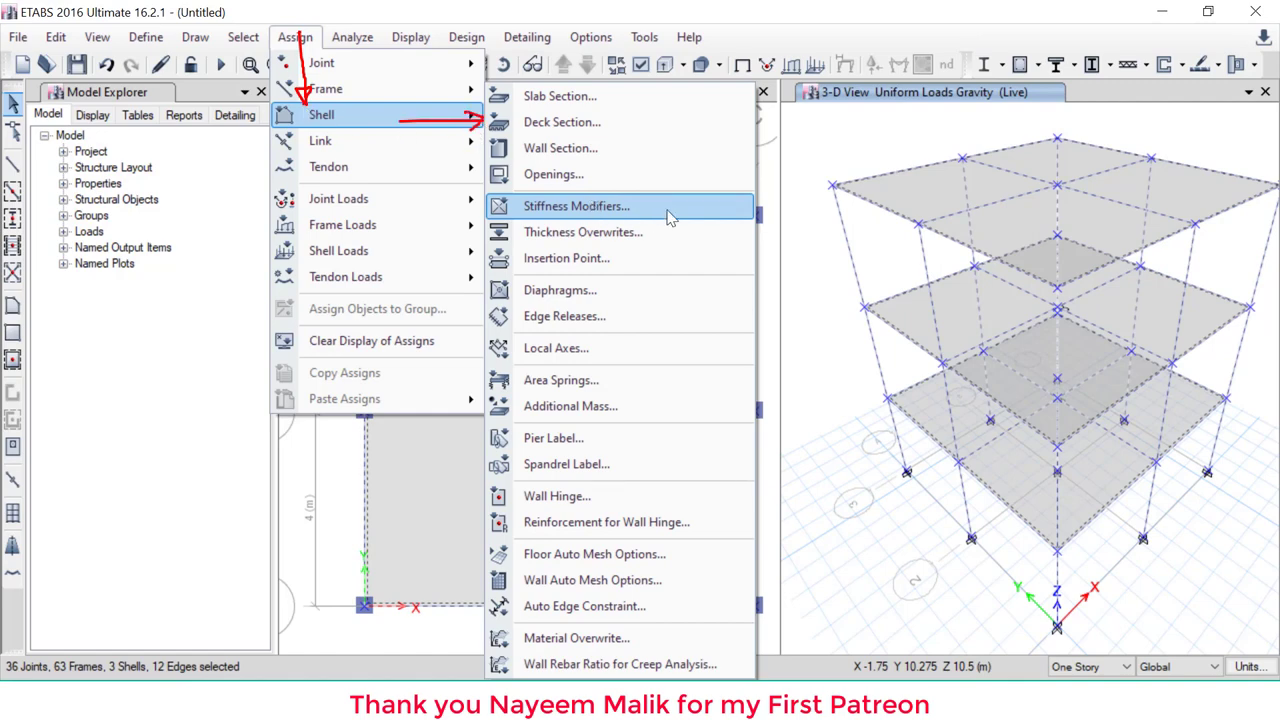
left_click_drag(686, 219, 752, 213)
key("Escape")
left_click(295, 37)
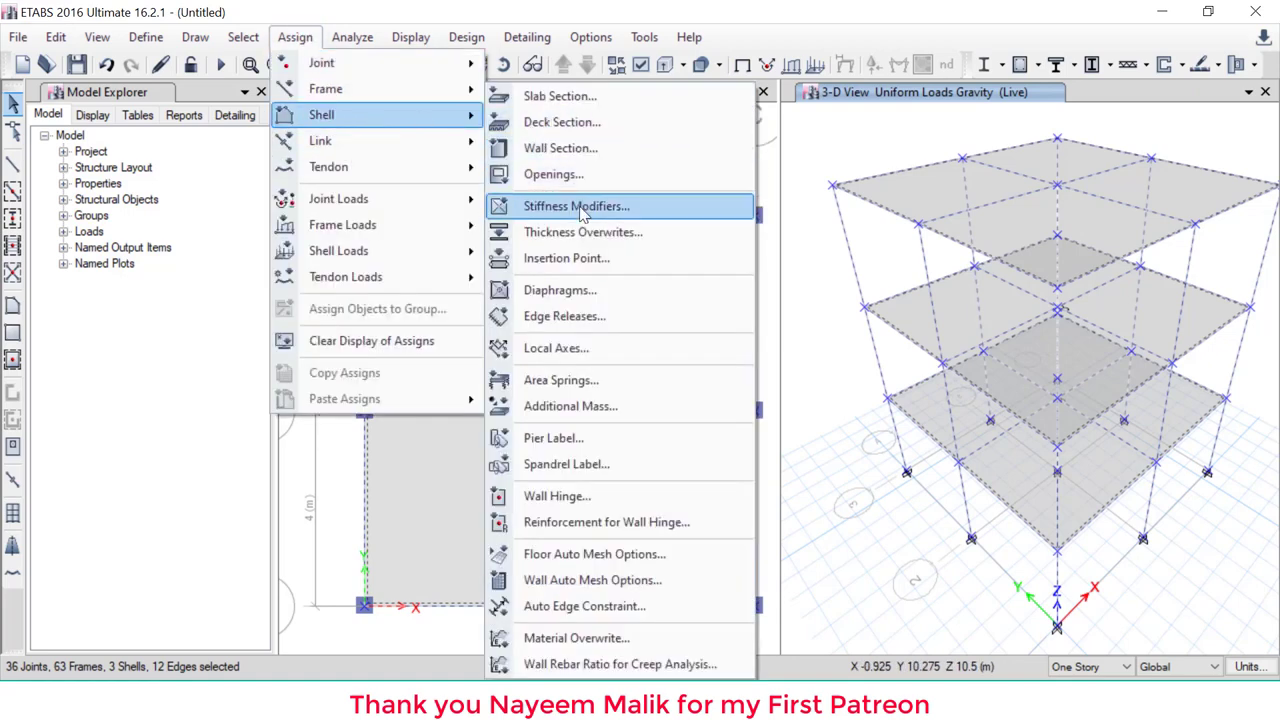
left_click(770, 310)
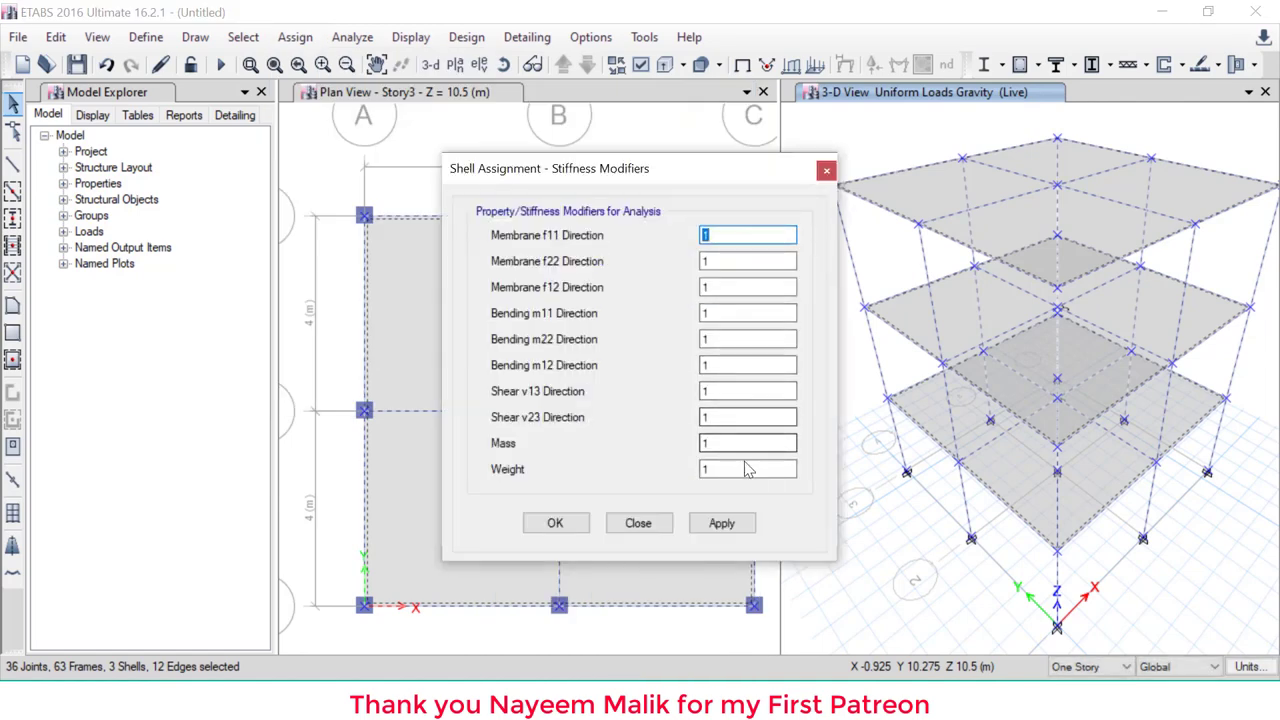
mouse_move(718, 433)
left_mouse_down()
mouse_move(680, 479)
mouse_move(794, 488)
mouse_move(793, 431)
mouse_move(712, 434)
left_mouse_up()
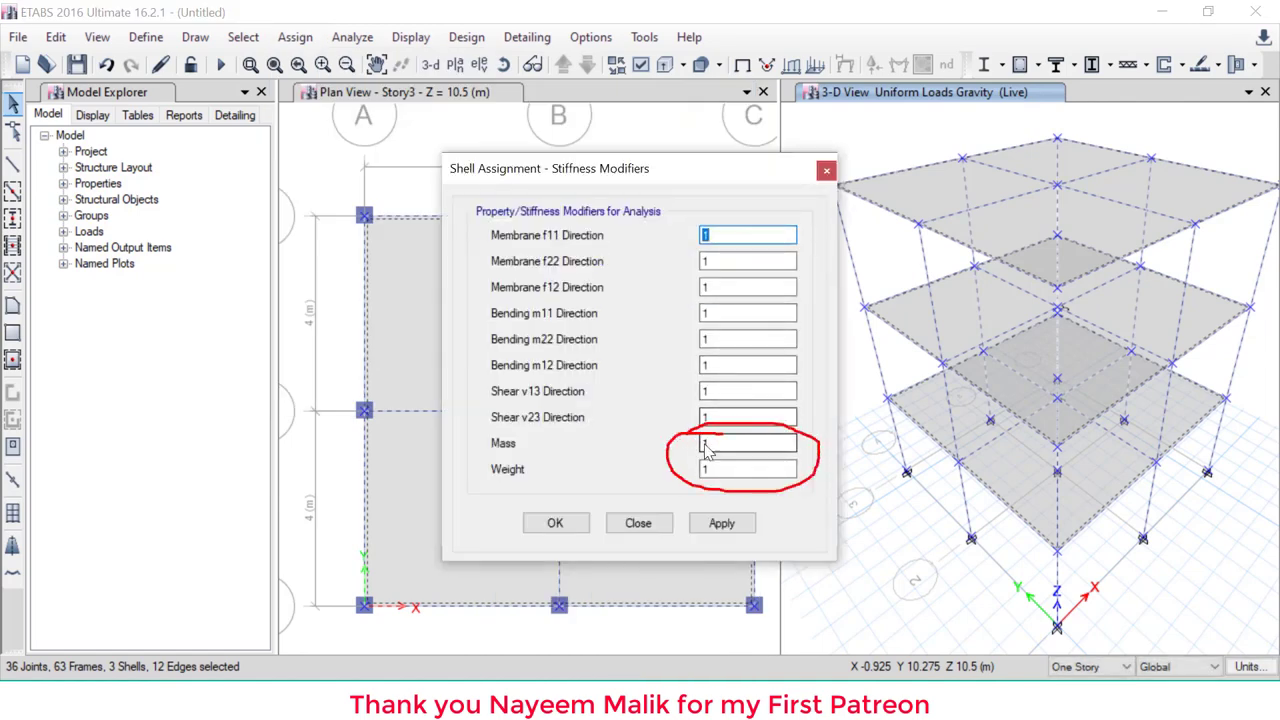
left_click(729, 445)
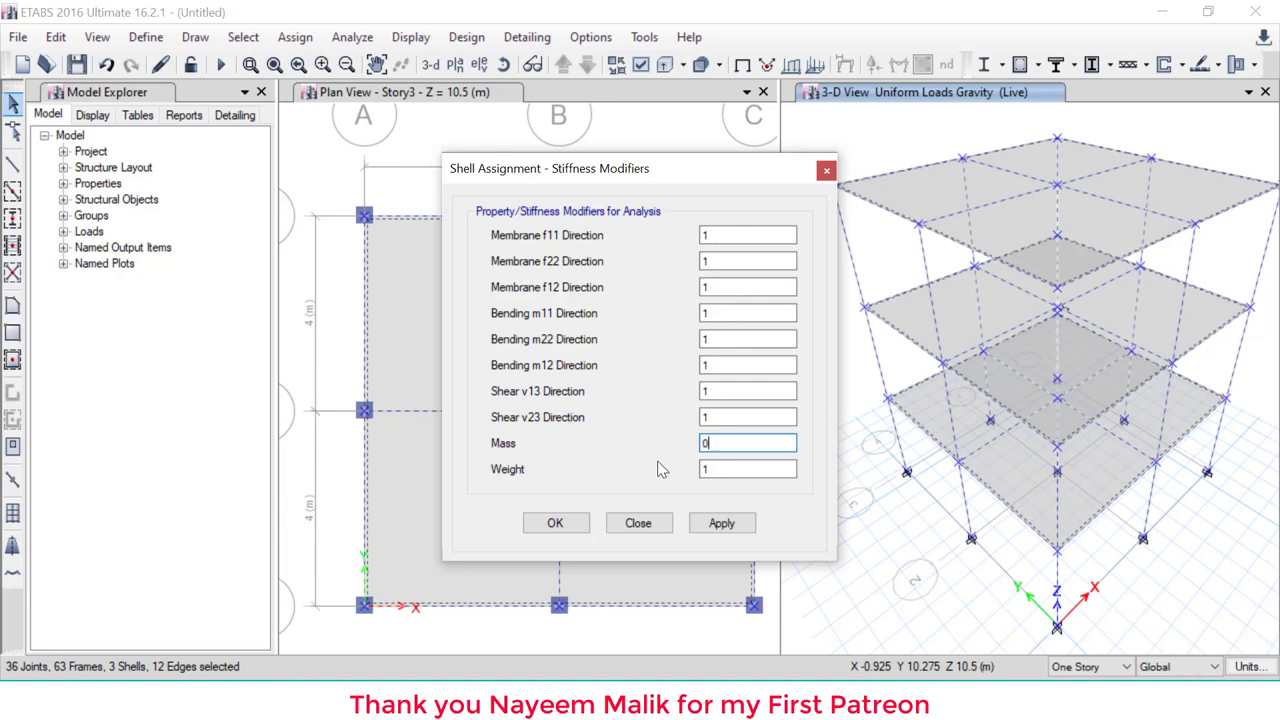
type("0")
key("Tab")
type("0")
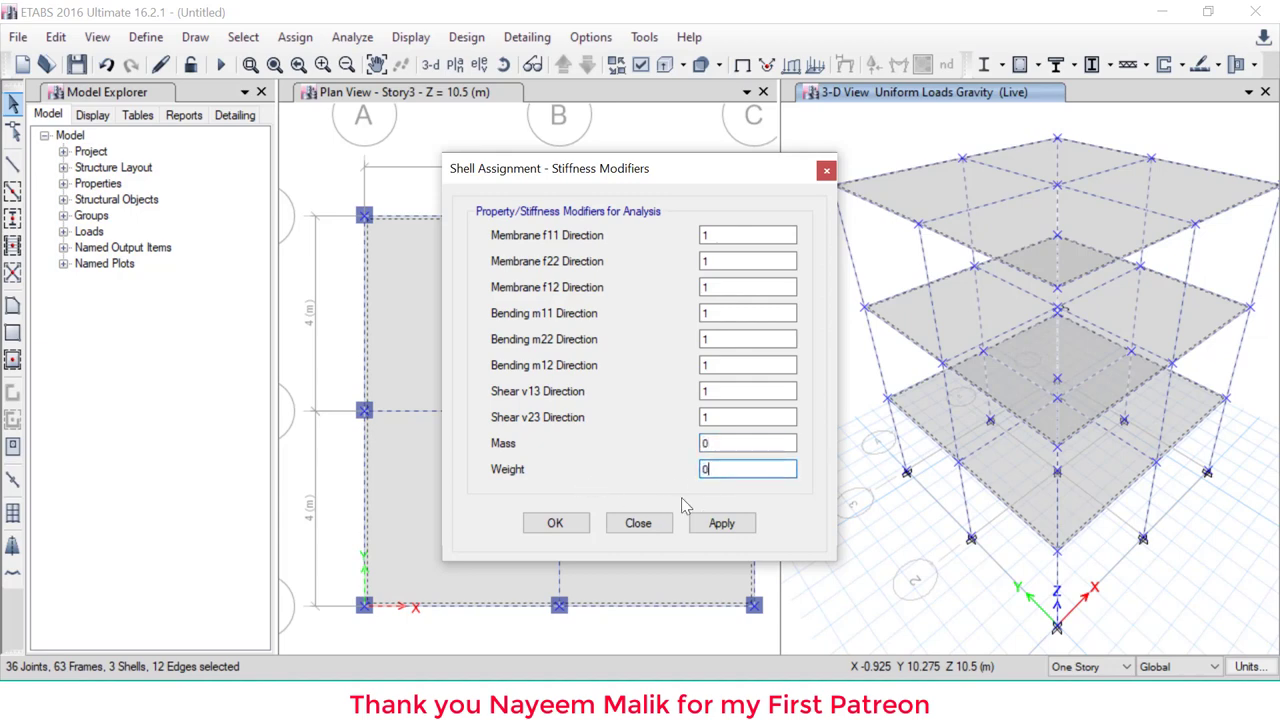
left_click(556, 524)
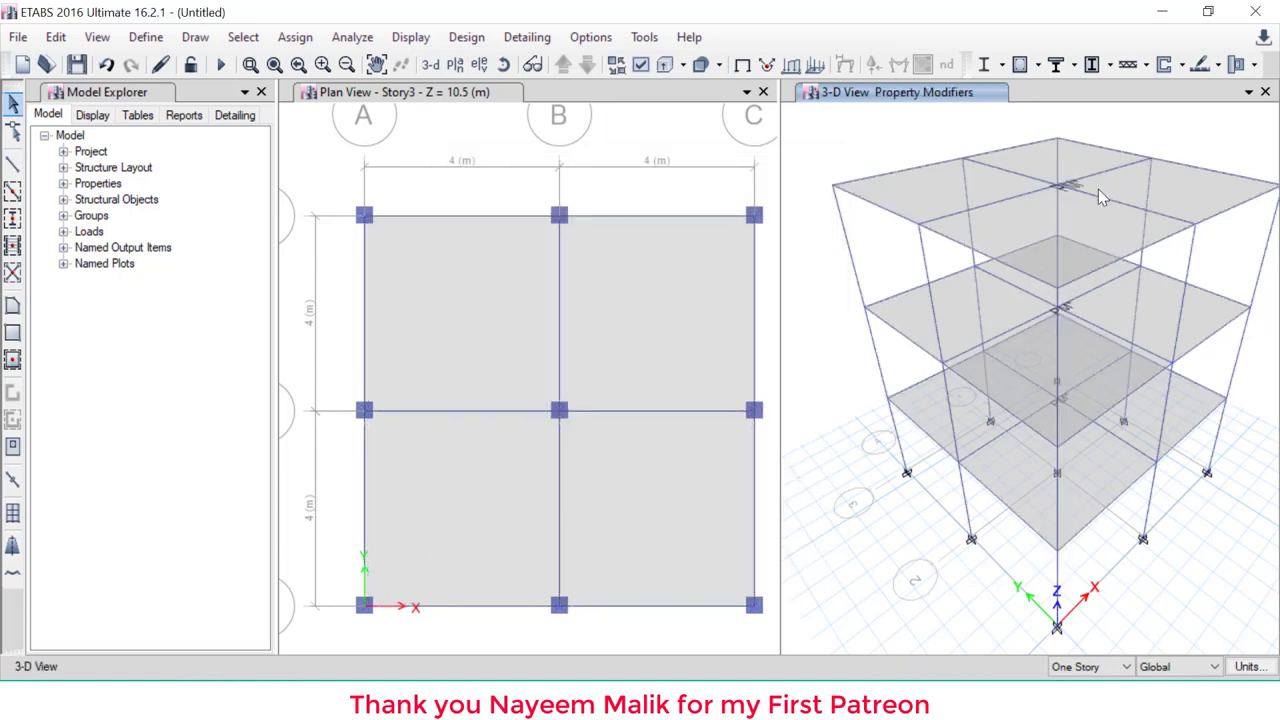
Select the whole model again and set the Mass and Weight property modifiers of its frames to 0
left_click_drag(1066, 200, 1113, 170)
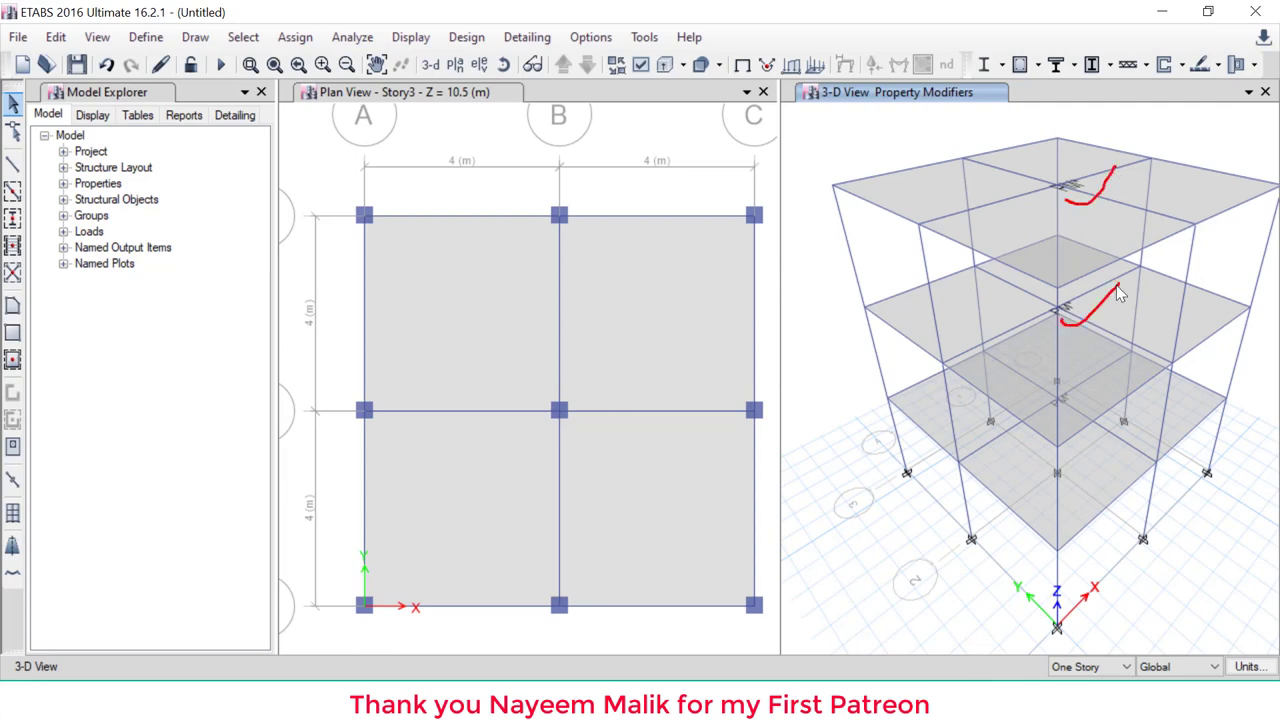
key("ctrl+a")
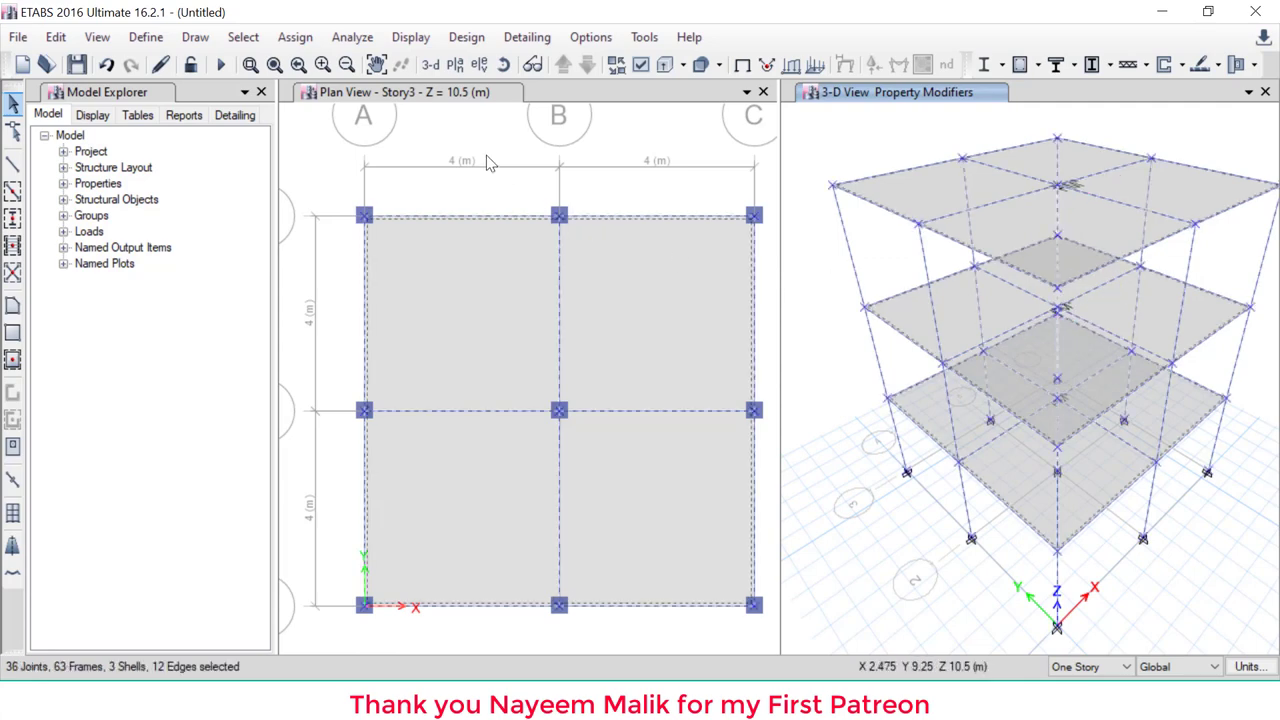
left_click(295, 37)
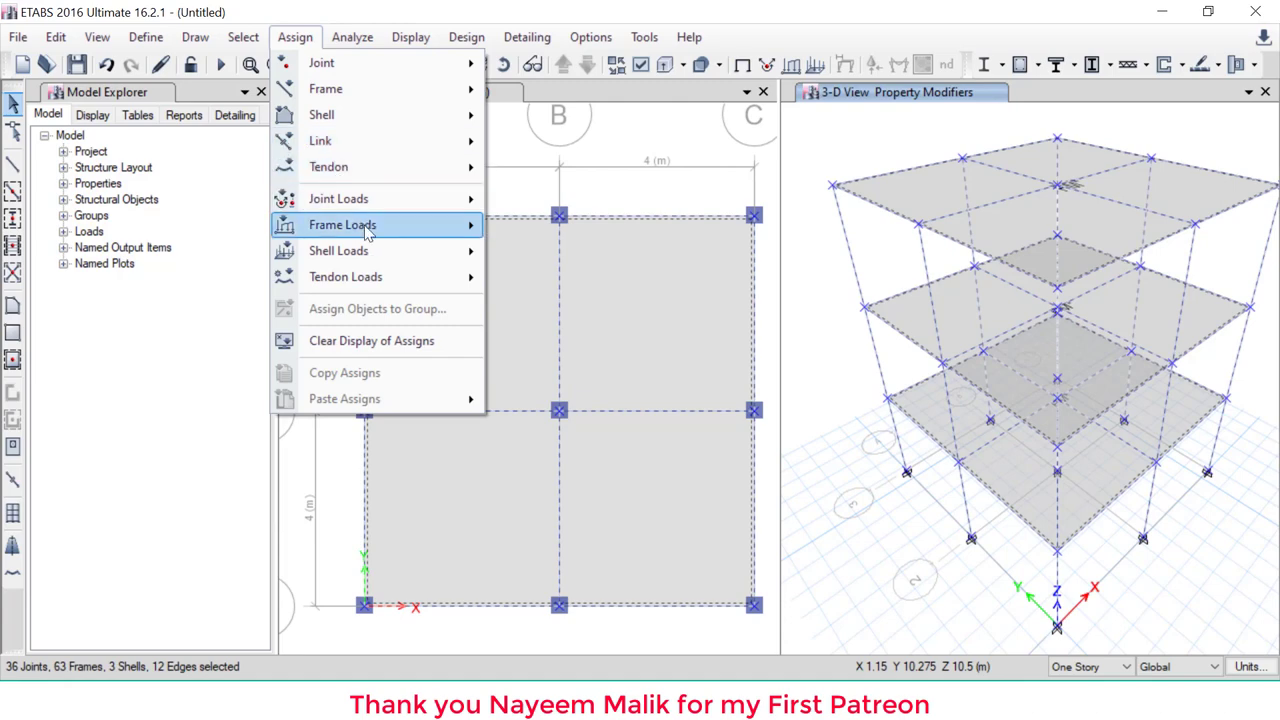
mouse_move(368, 229)
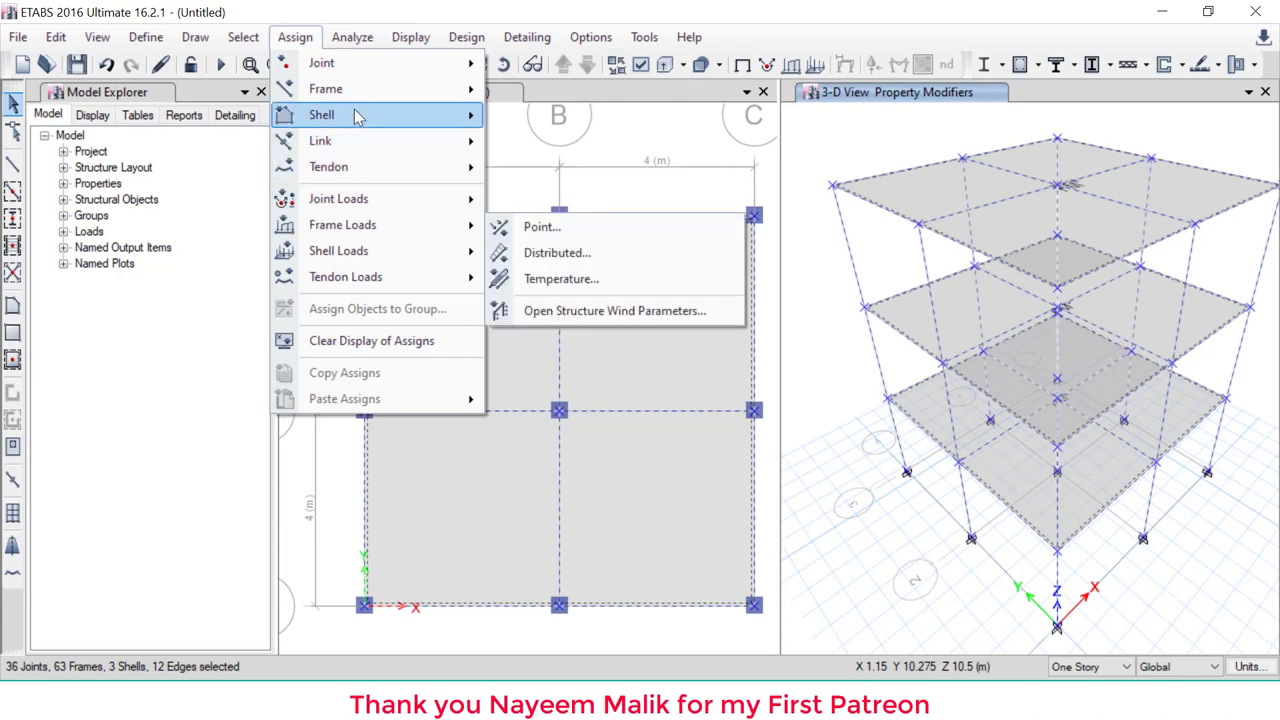
mouse_move(358, 92)
left_click(575, 117)
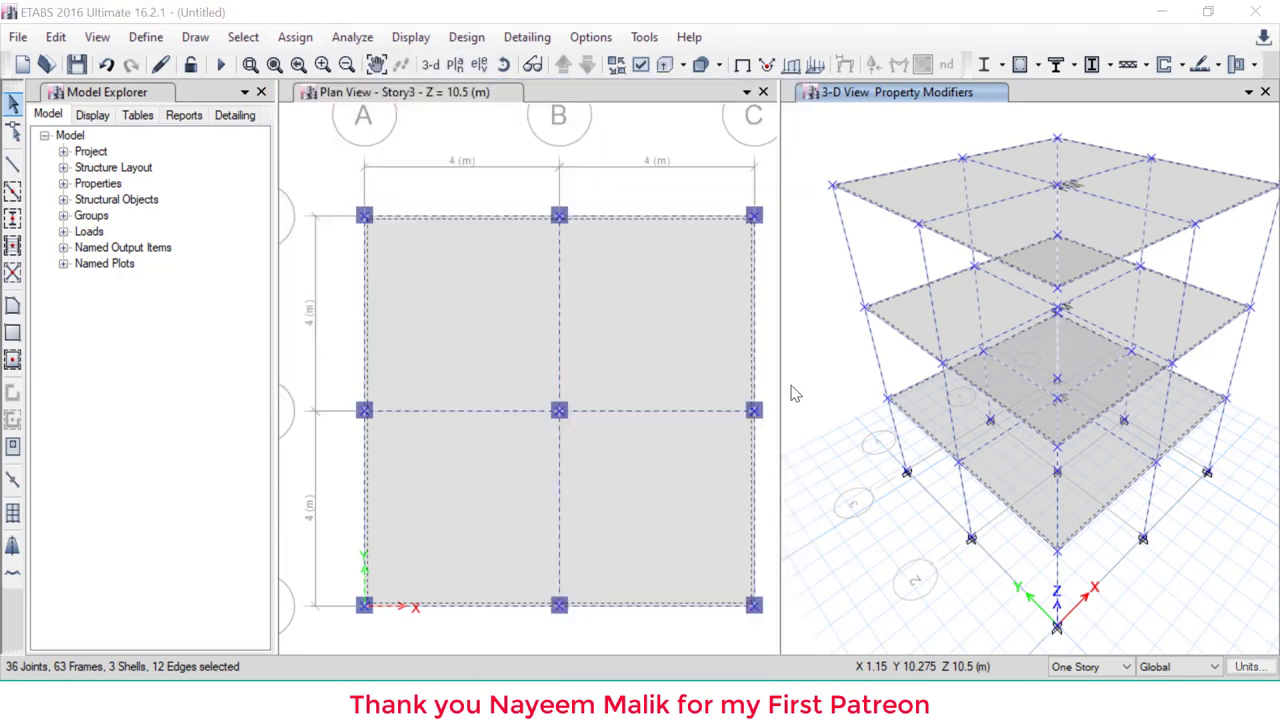
type("0")
left_click(712, 418)
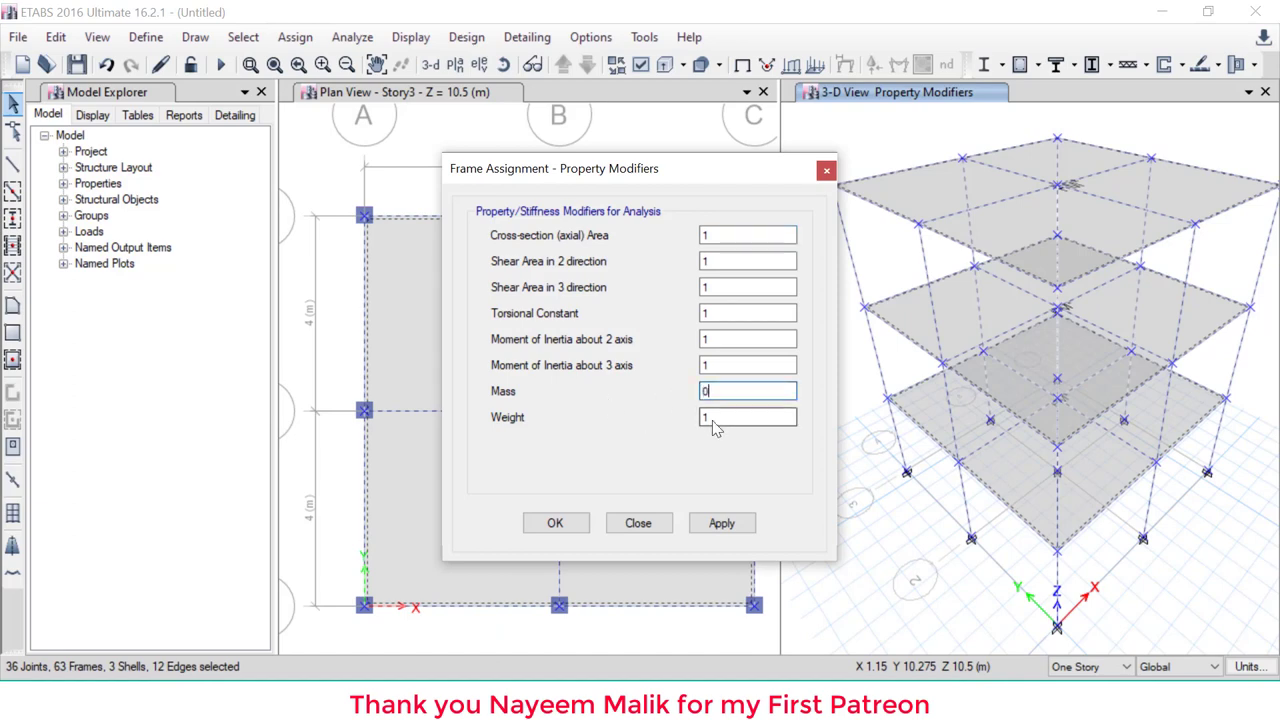
type("0")
left_click(556, 523)
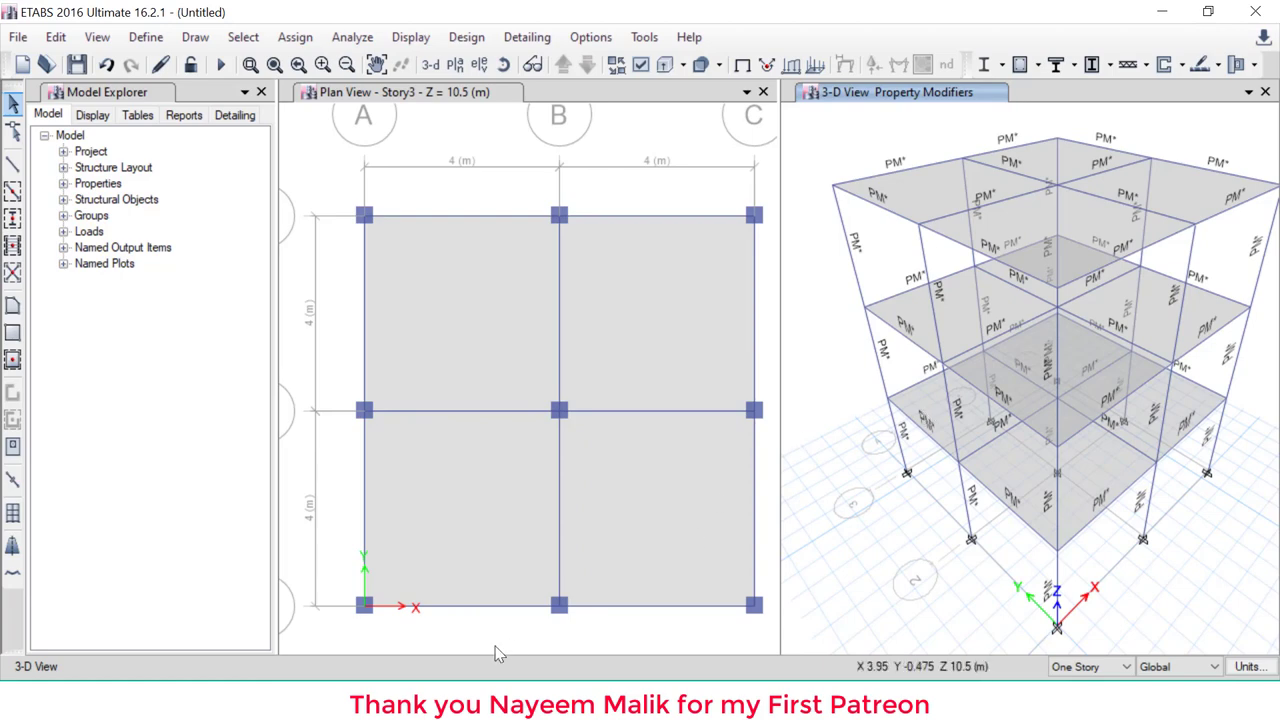
Switch to Picasa Photo Viewer, examine the seismic design parameters in the solution image 2.JPG, and return to ETABS
key("alt+Tab")
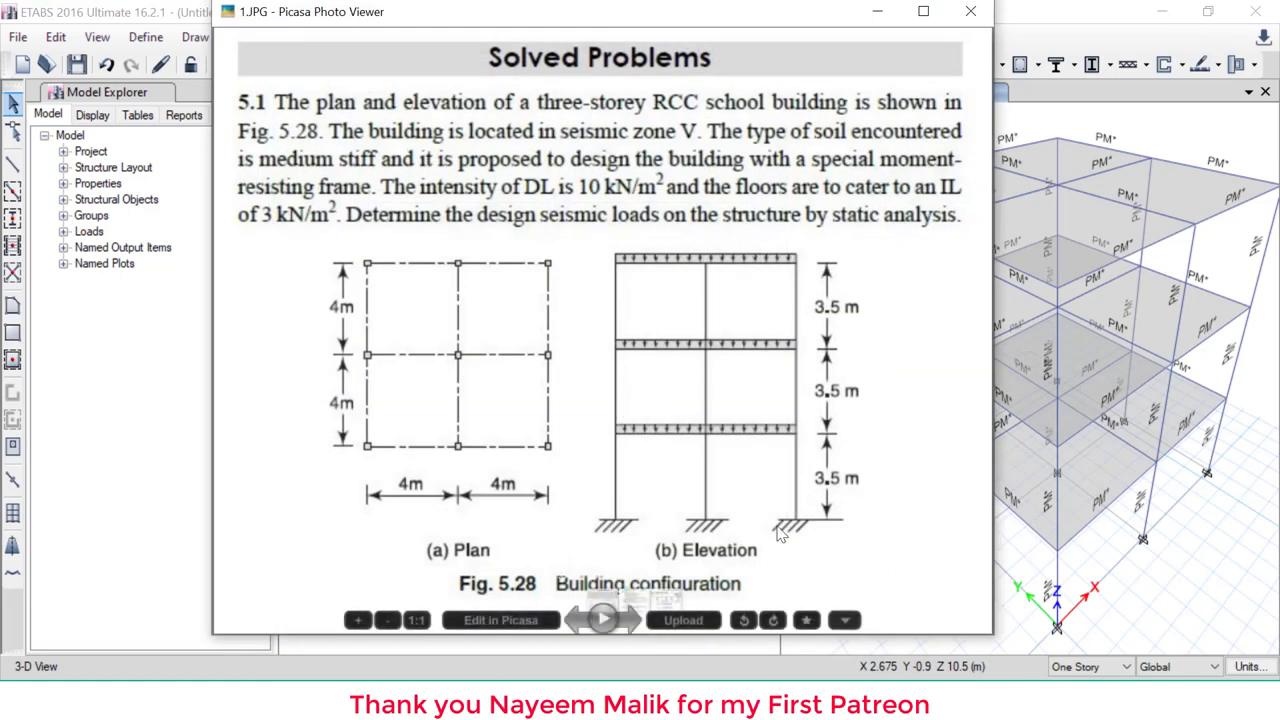
key("Right")
scroll(570, 120, "up", 2)
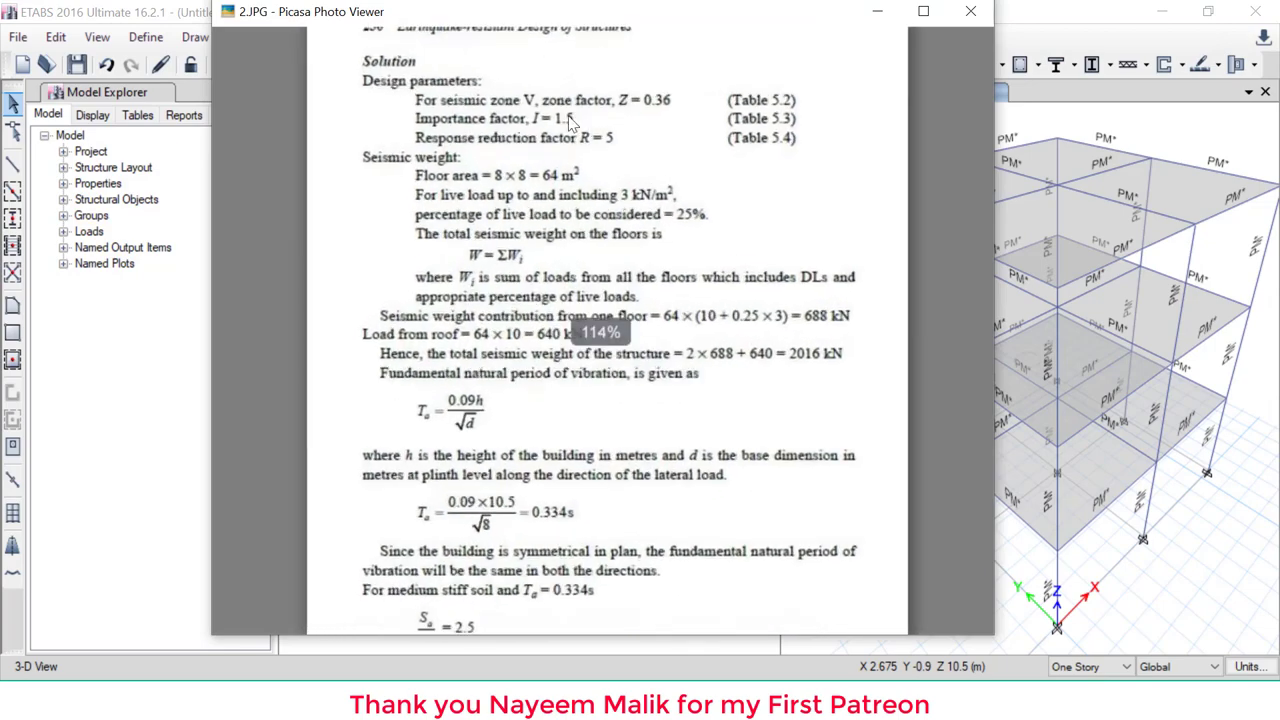
scroll(570, 120, "up", 4)
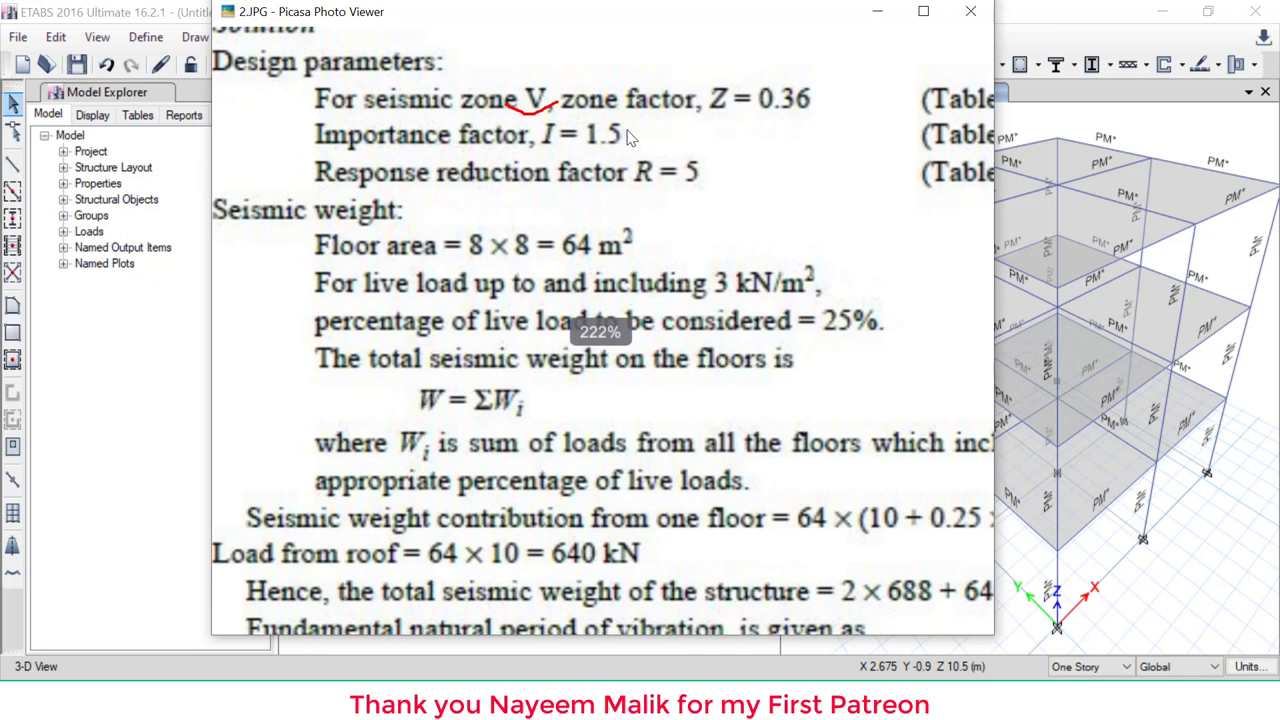
left_click_drag(627, 131, 645, 146)
left_click_drag(707, 177, 766, 138)
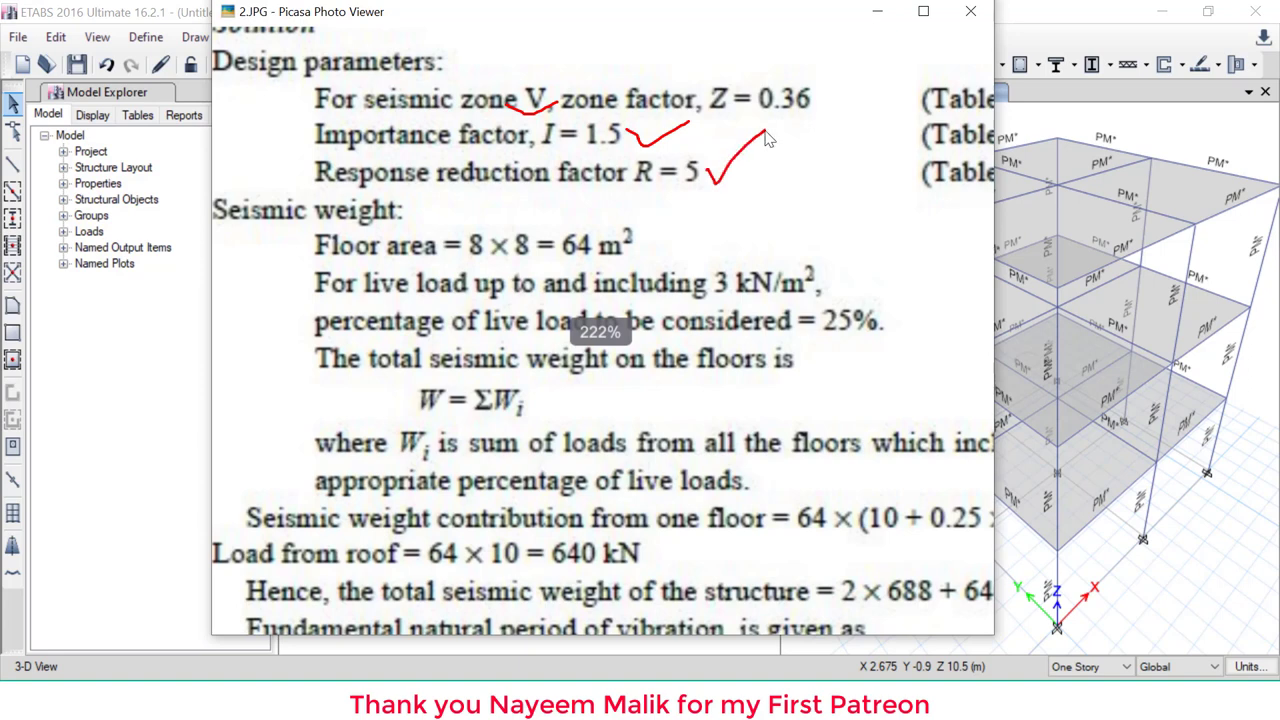
mouse_move(818, 76)
left_mouse_down()
mouse_move(721, 67)
mouse_move(428, 68)
mouse_move(318, 97)
mouse_move(339, 180)
mouse_move(608, 232)
mouse_move(823, 87)
left_mouse_up()
key("Escape")
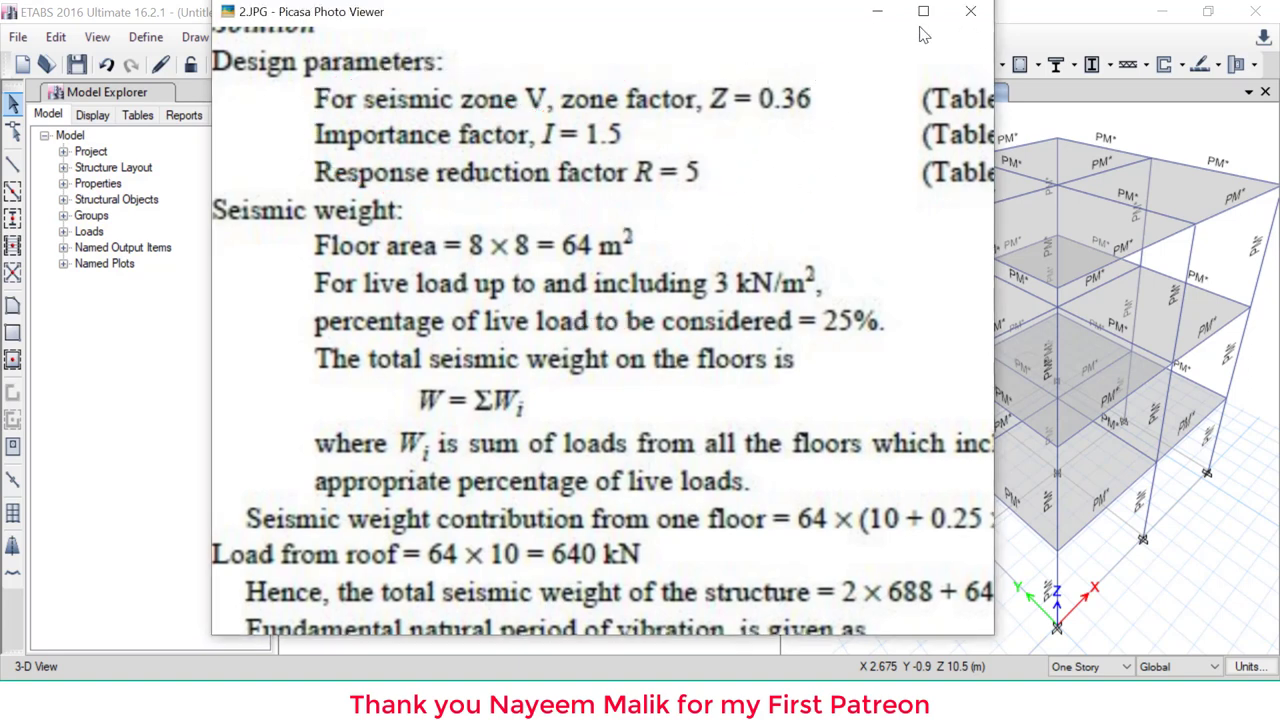
left_click(877, 11)
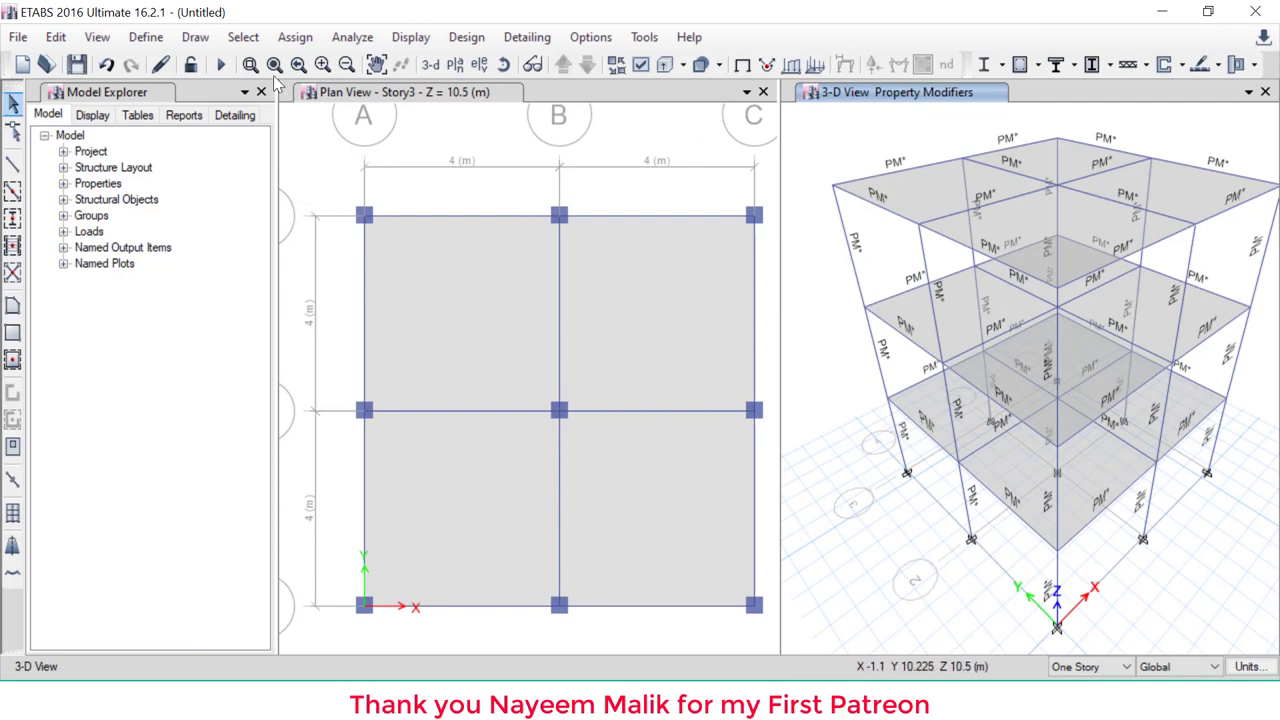
Add a load pattern named Seismic of type Seismic, with IS1893 2002 as its auto lateral load
left_click(145, 37)
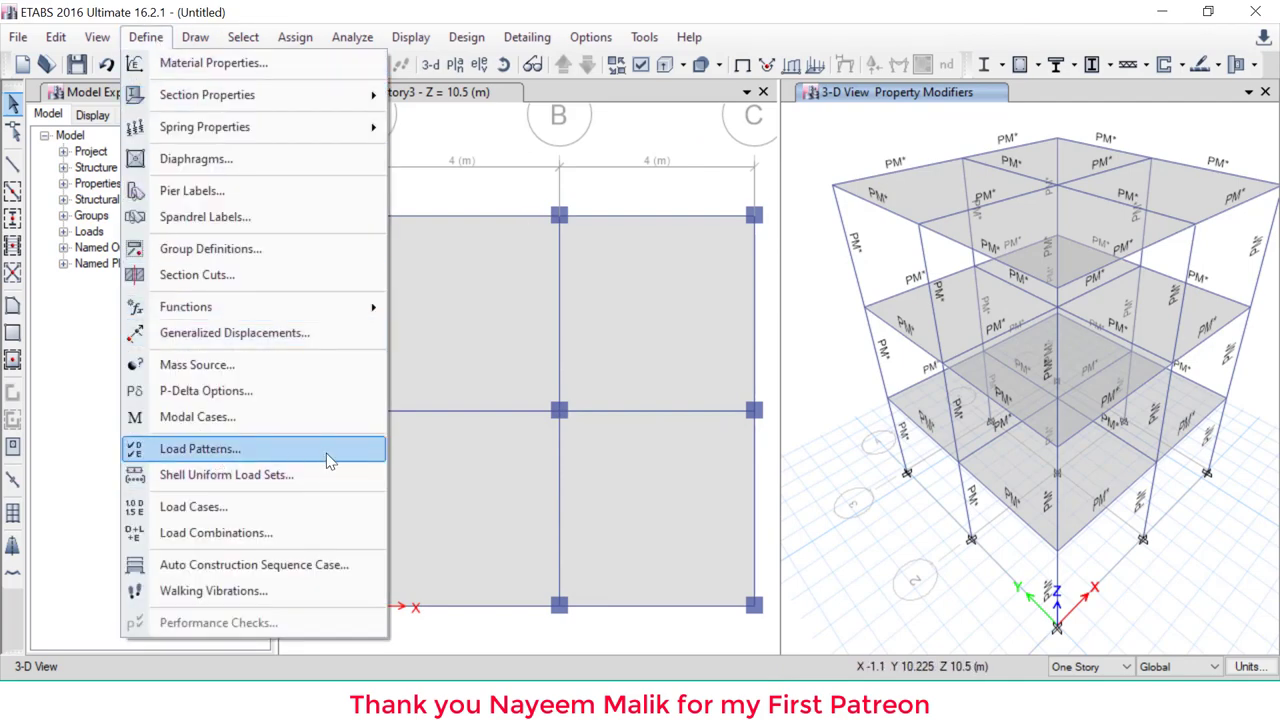
mouse_move(322, 442)
left_mouse_down()
mouse_move(189, 428)
mouse_move(132, 451)
mouse_move(151, 468)
mouse_move(320, 451)
left_mouse_up()
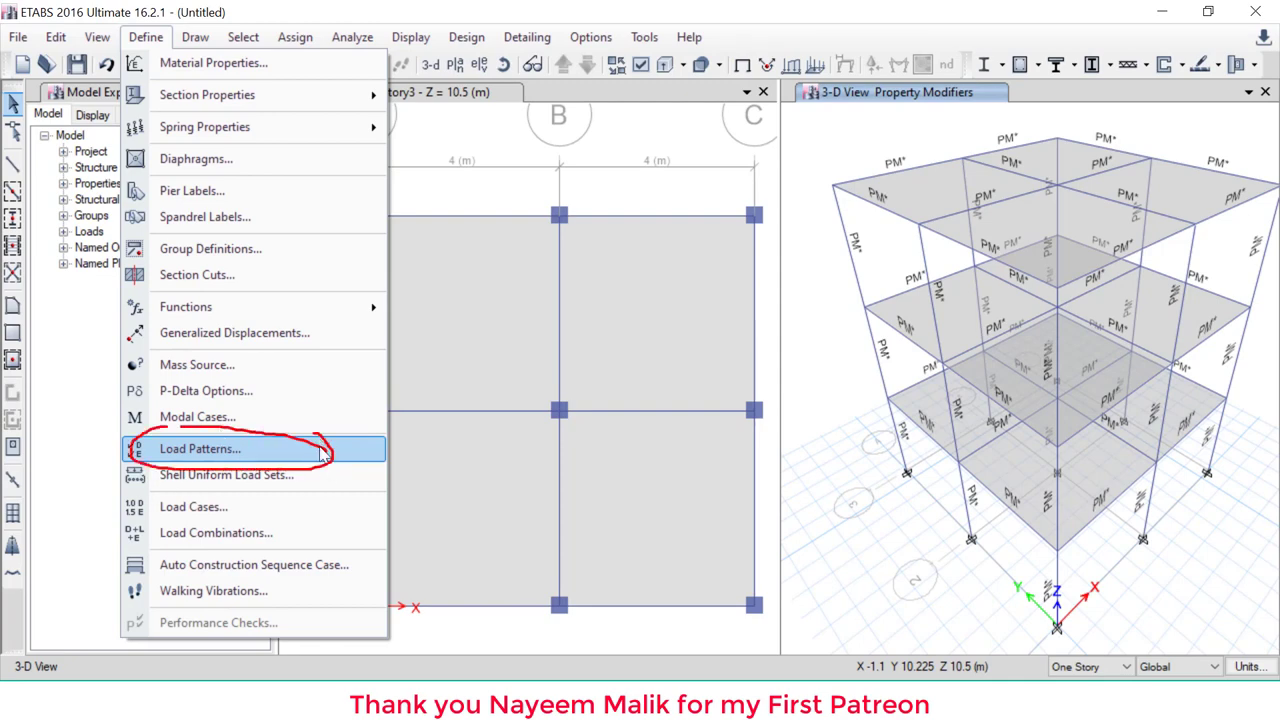
key("Escape")
left_click(145, 37)
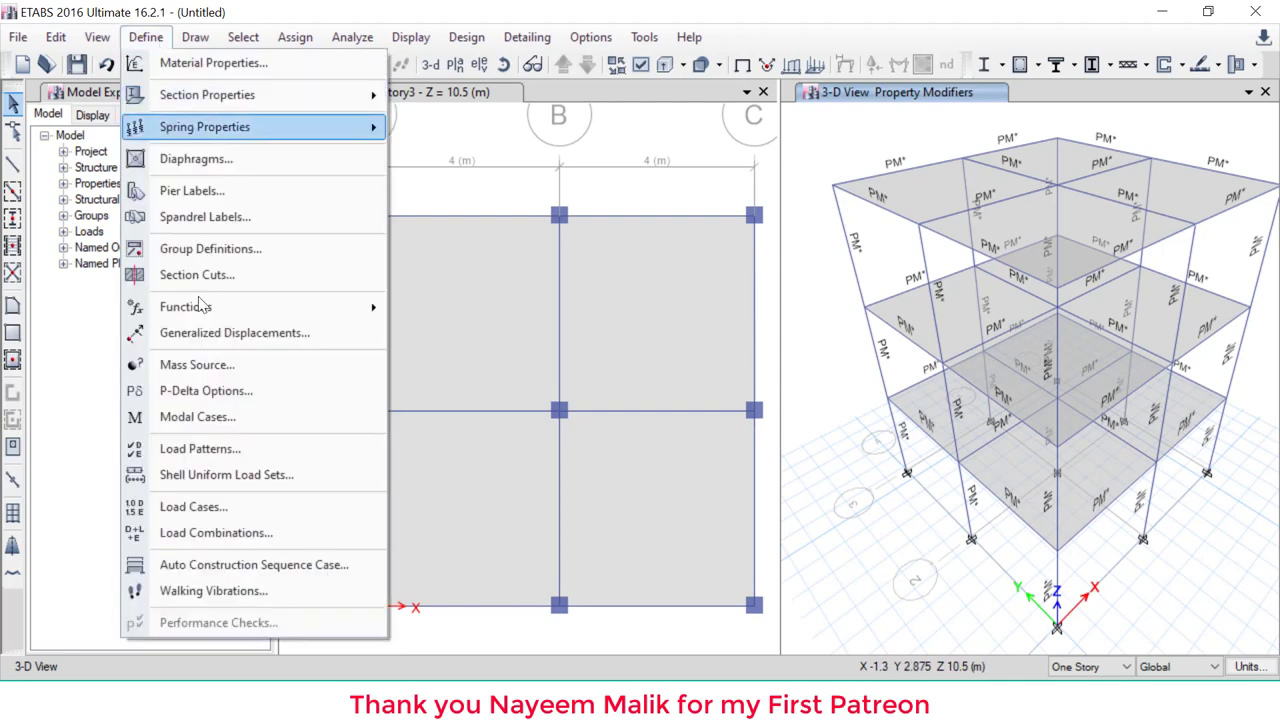
left_click(226, 458)
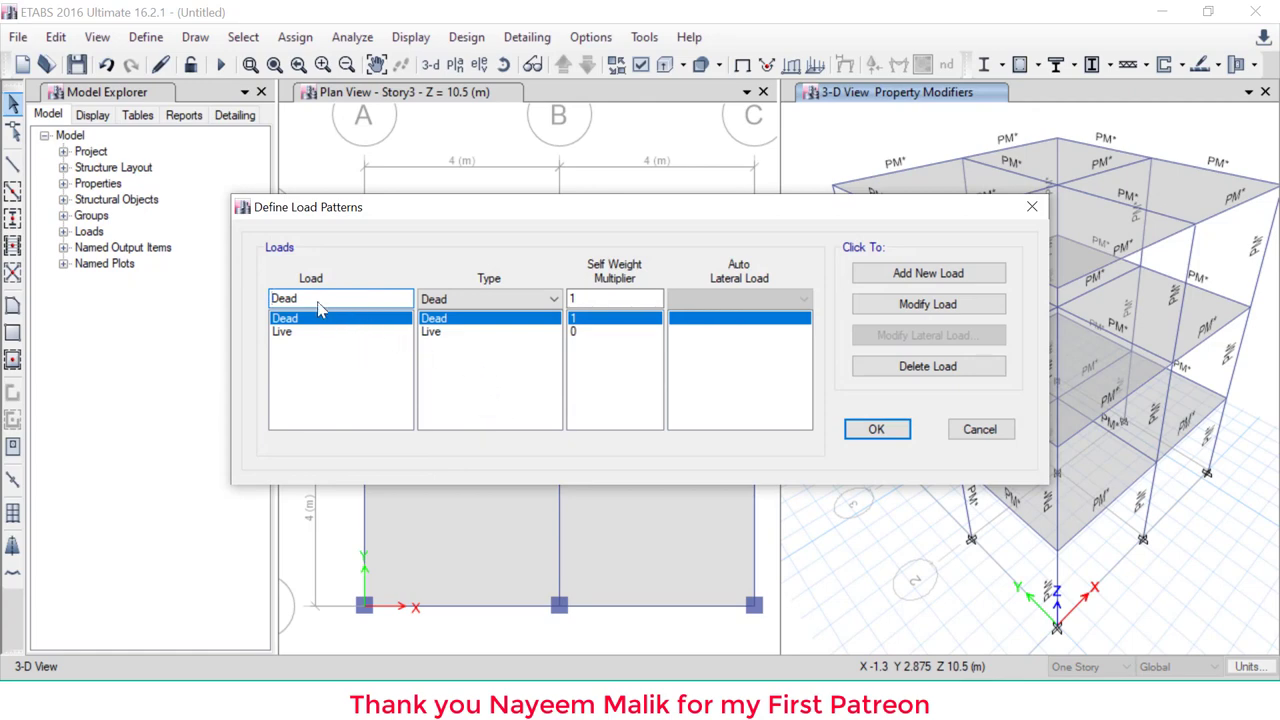
left_click_drag(318, 305, 238, 306)
type("Seismic")
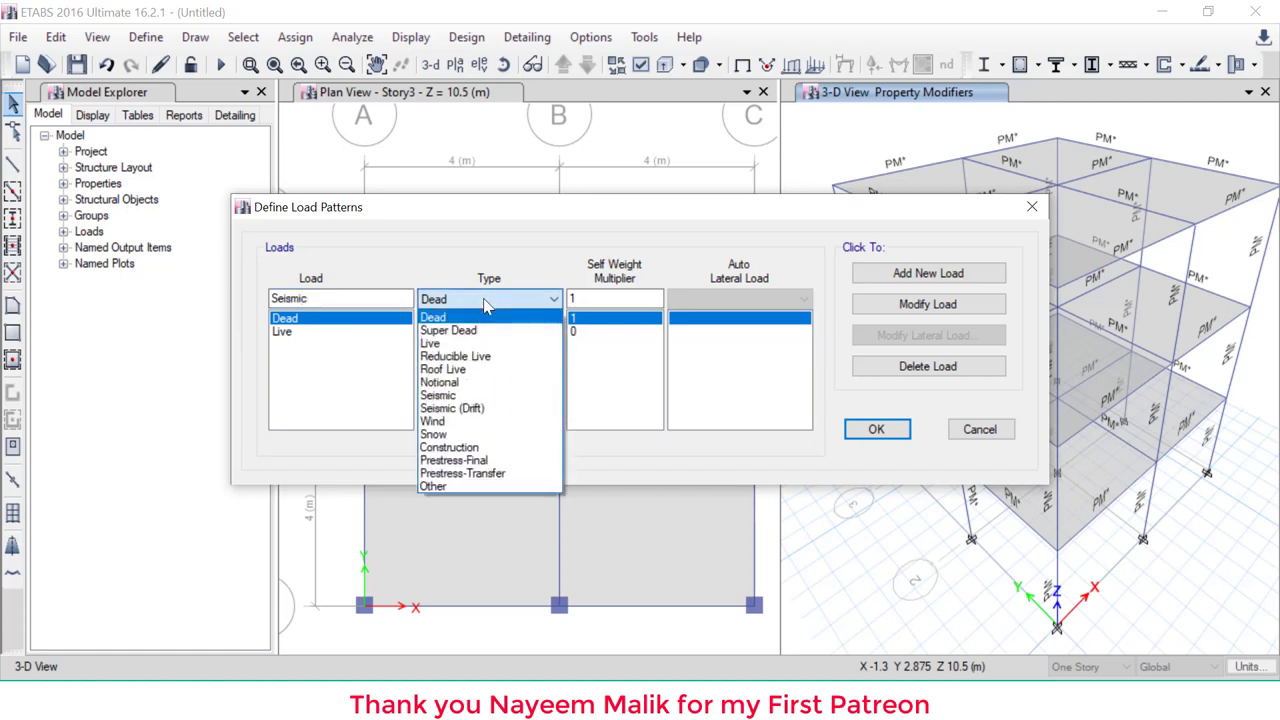
left_click(470, 395)
left_click(721, 301)
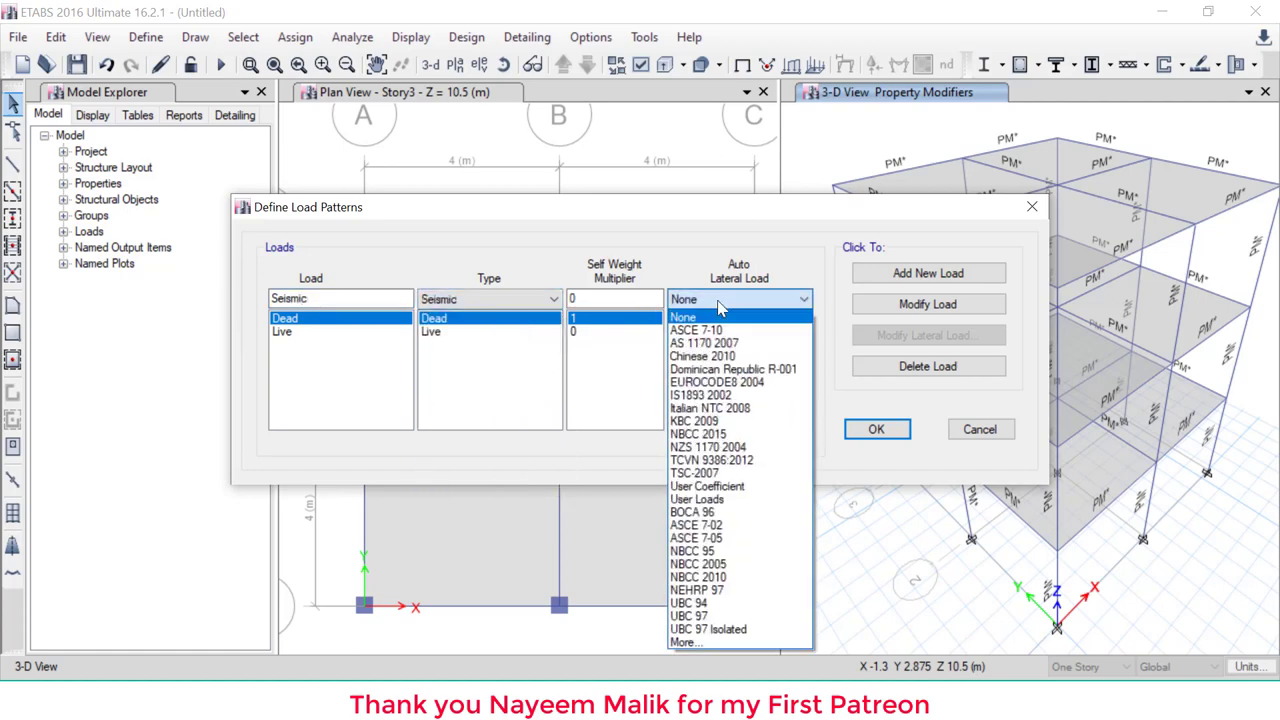
left_click(731, 396)
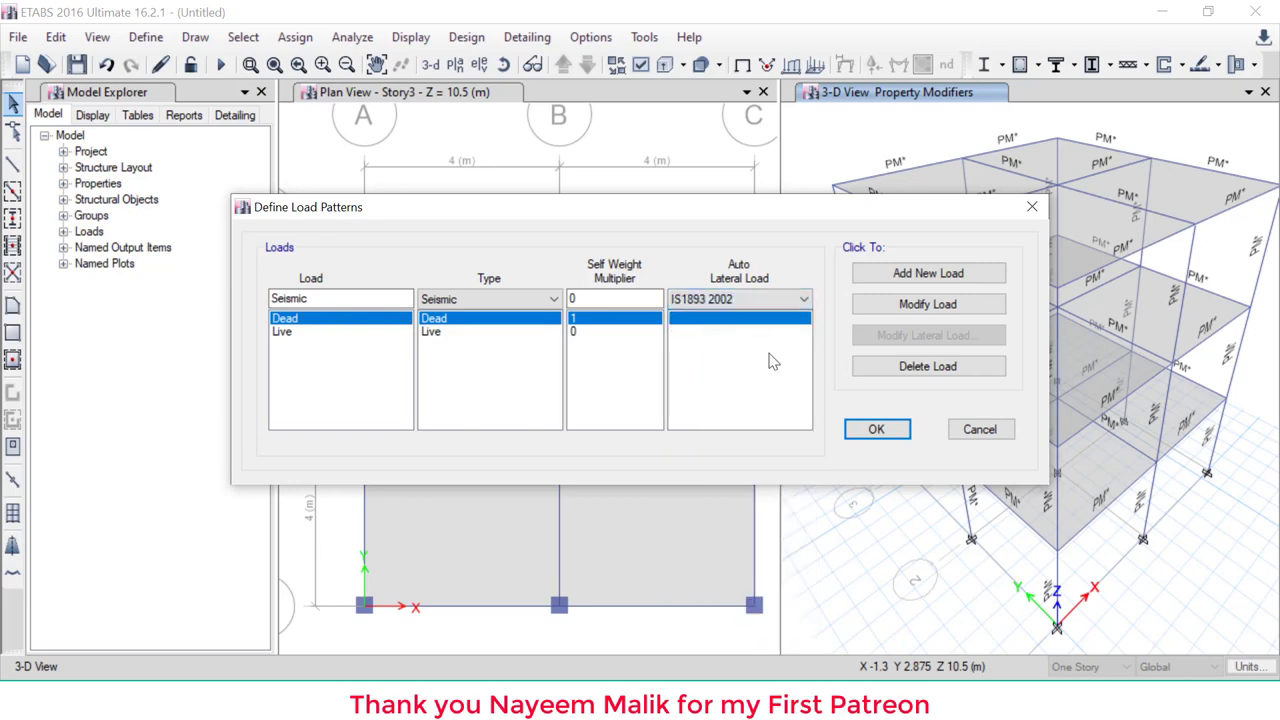
left_click(960, 274)
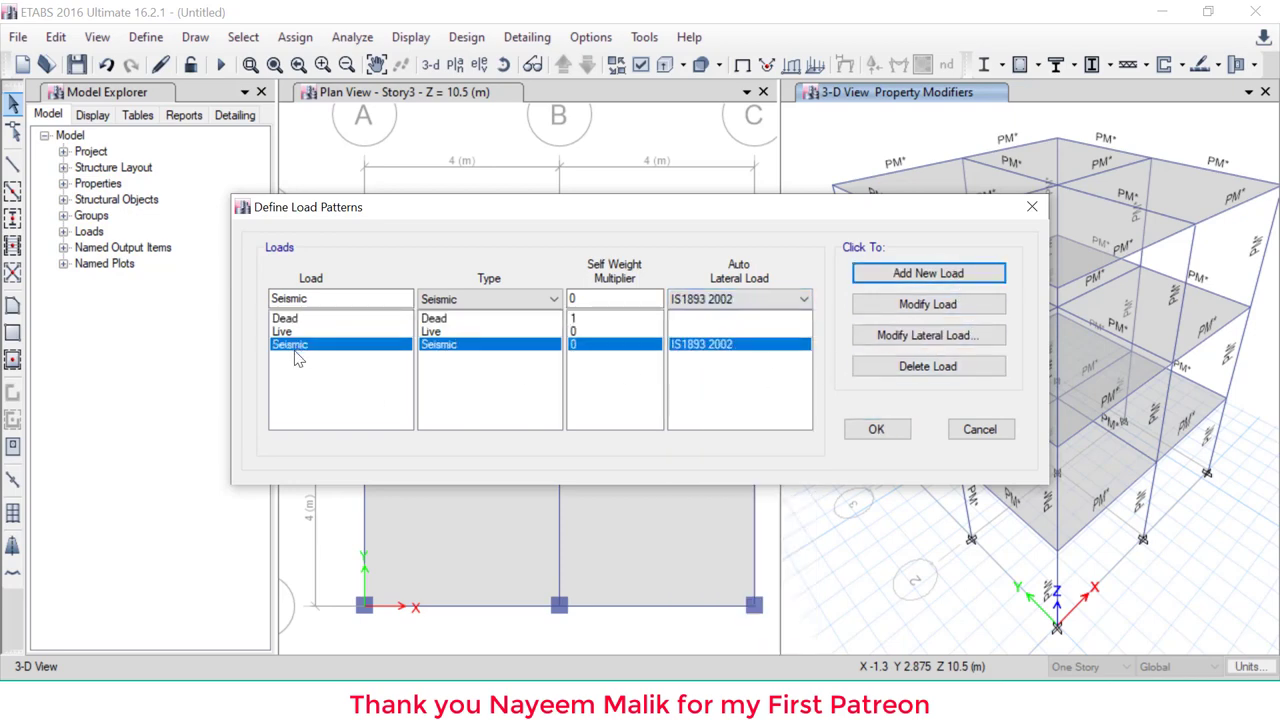
Edit the Seismic pattern's lateral load so that only X Dir applies, excluding all eccentricity cases and the Y directions
left_click(902, 340)
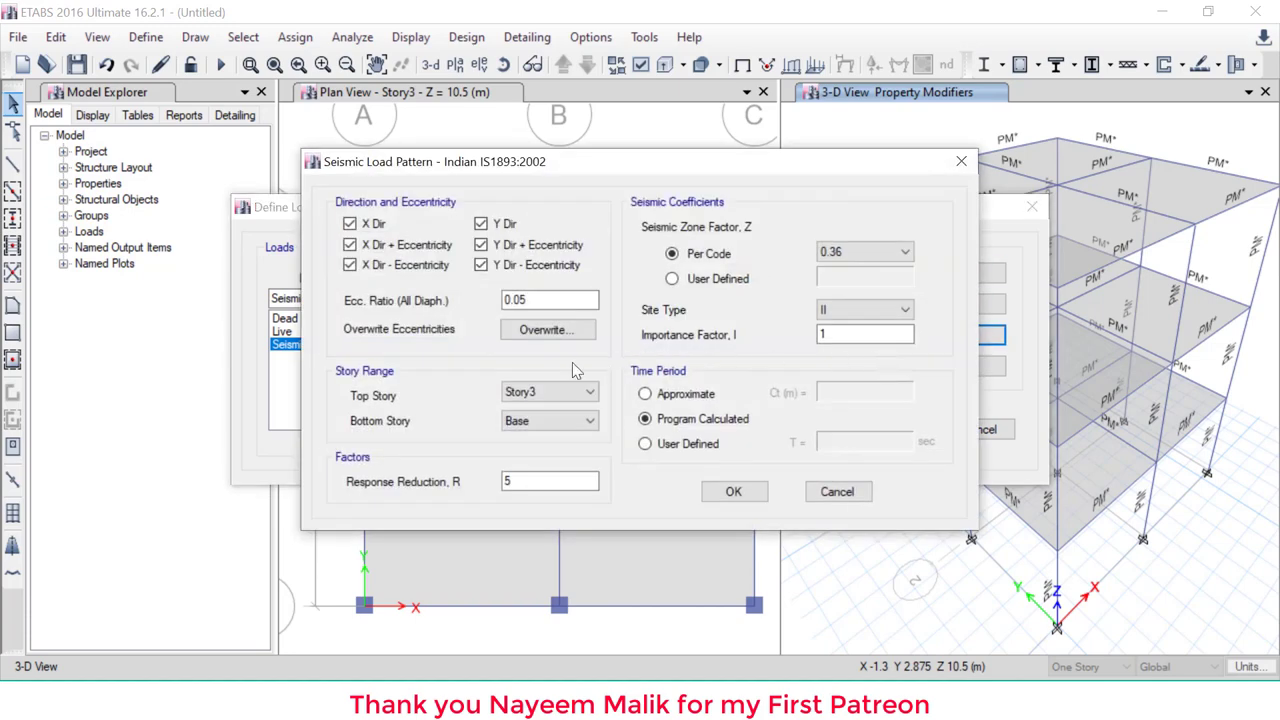
left_click_drag(388, 223, 404, 232)
left_click(401, 246)
left_click(402, 266)
left_click(506, 226)
left_click(510, 246)
left_click(515, 266)
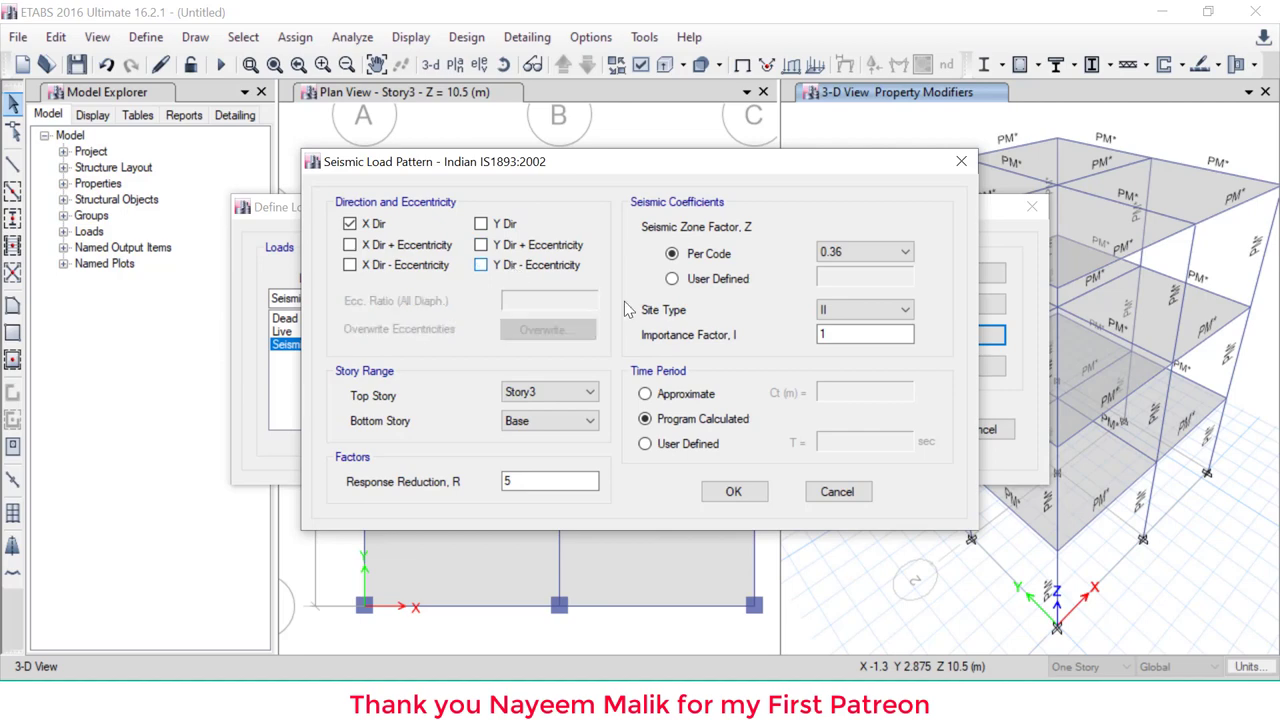
Use zone factor 0.36 and site type II, set the importance factor to 1.5, and choose a user-defined time period
left_click(893, 253)
left_click(890, 260)
double_click(822, 333)
key("BackSpace")
type("1")
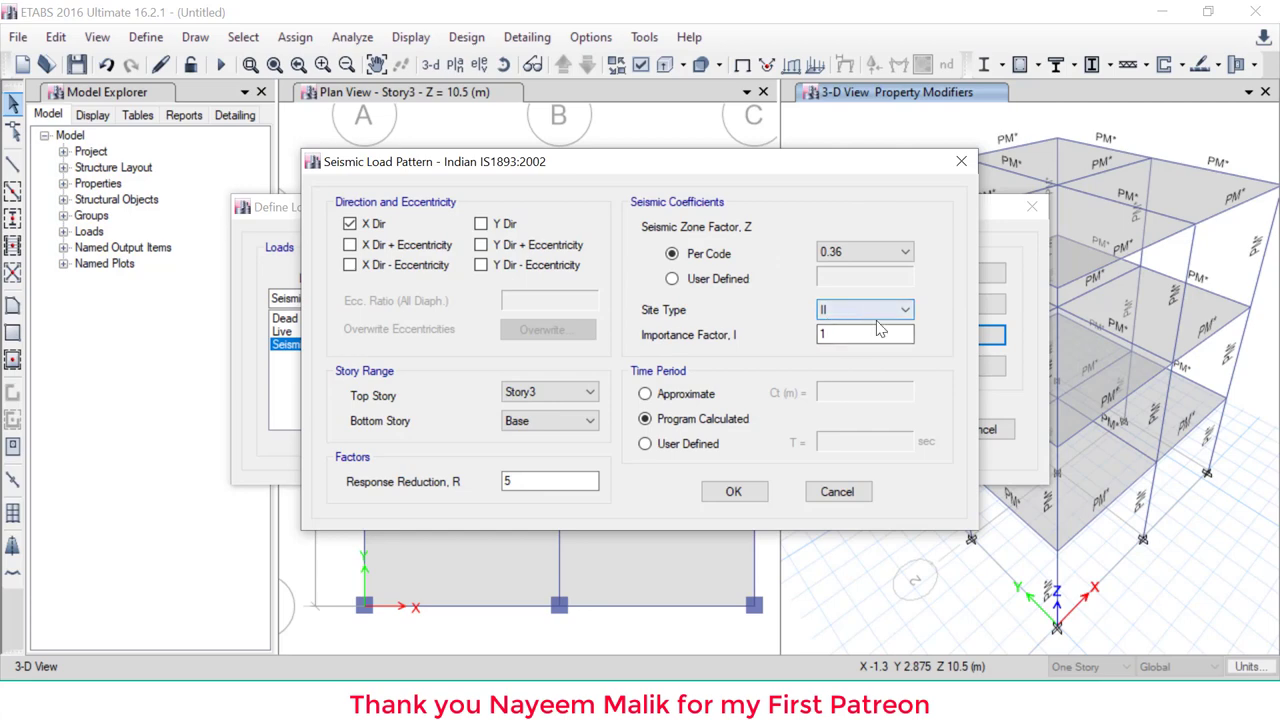
left_click_drag(866, 311, 937, 284)
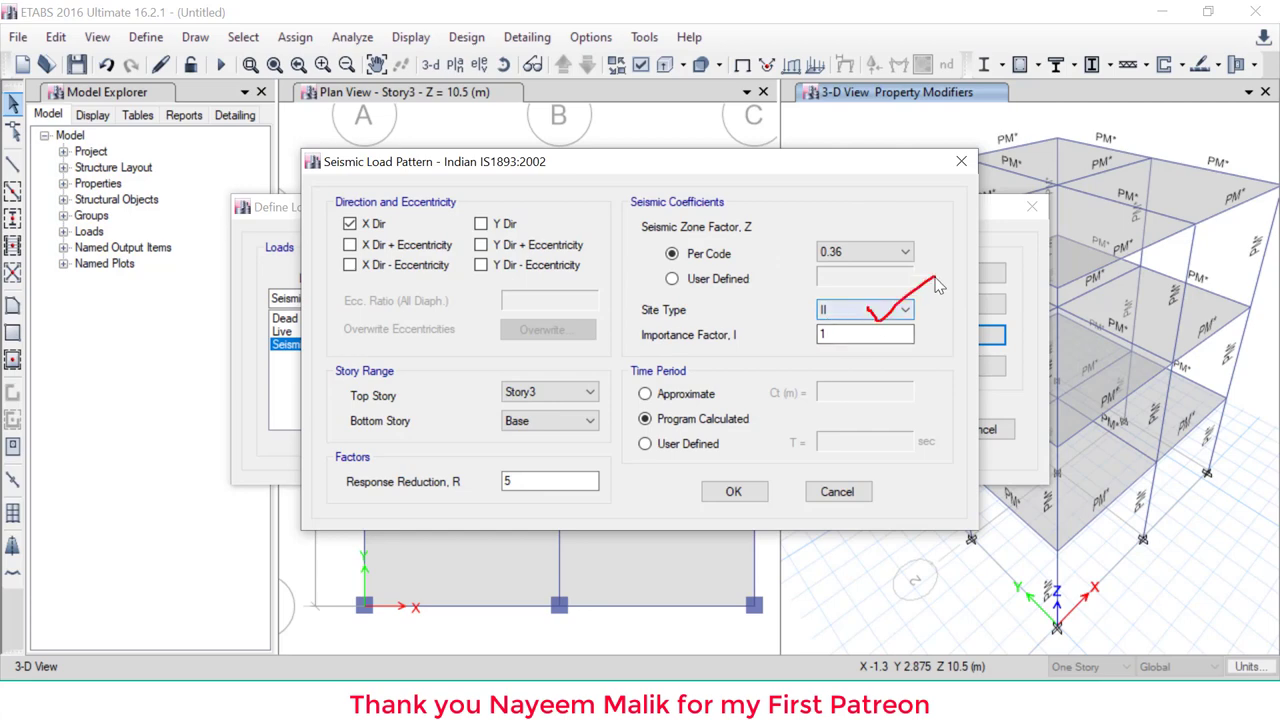
double_click(844, 335)
type("1.")
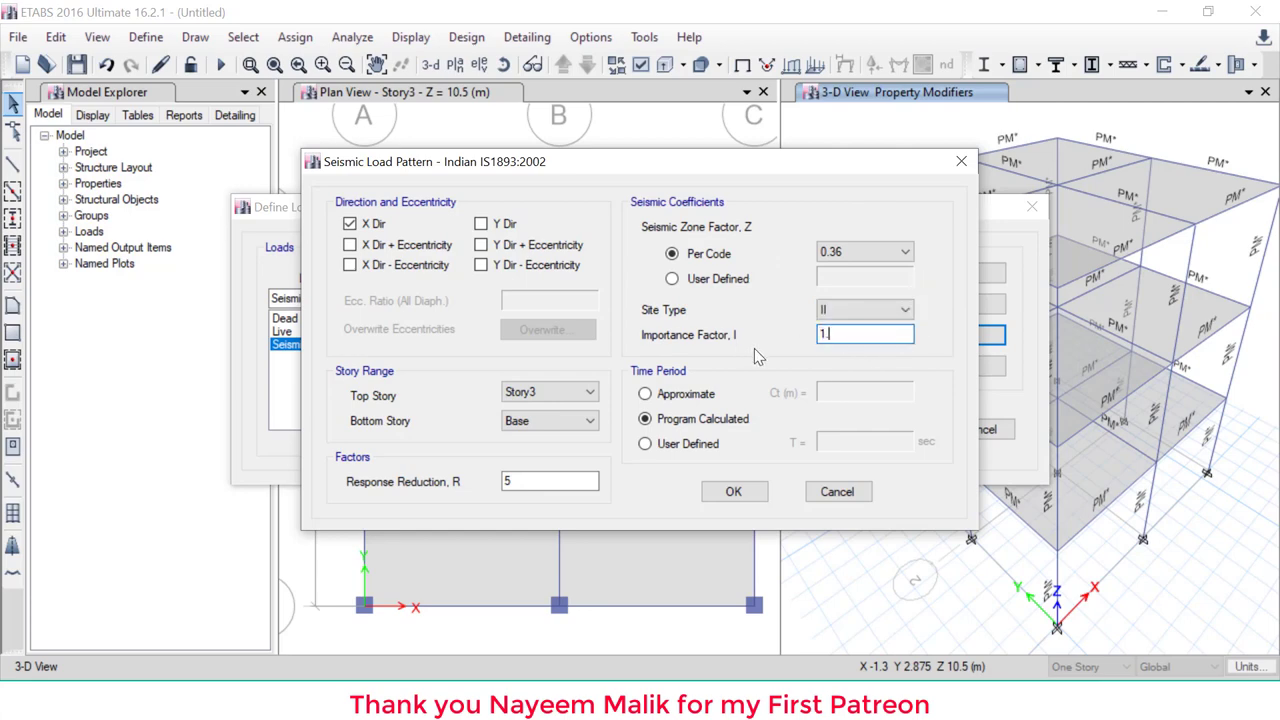
type("5")
mouse_move(582, 446)
left_mouse_down()
mouse_move(594, 500)
mouse_move(584, 437)
mouse_move(600, 470)
left_mouse_up()
key("Escape")
left_click(690, 444)
Switch to Picasa Photo Viewer, examine the natural period calculation in 2.JPG, and return to ETABS
key("alt+Tab")
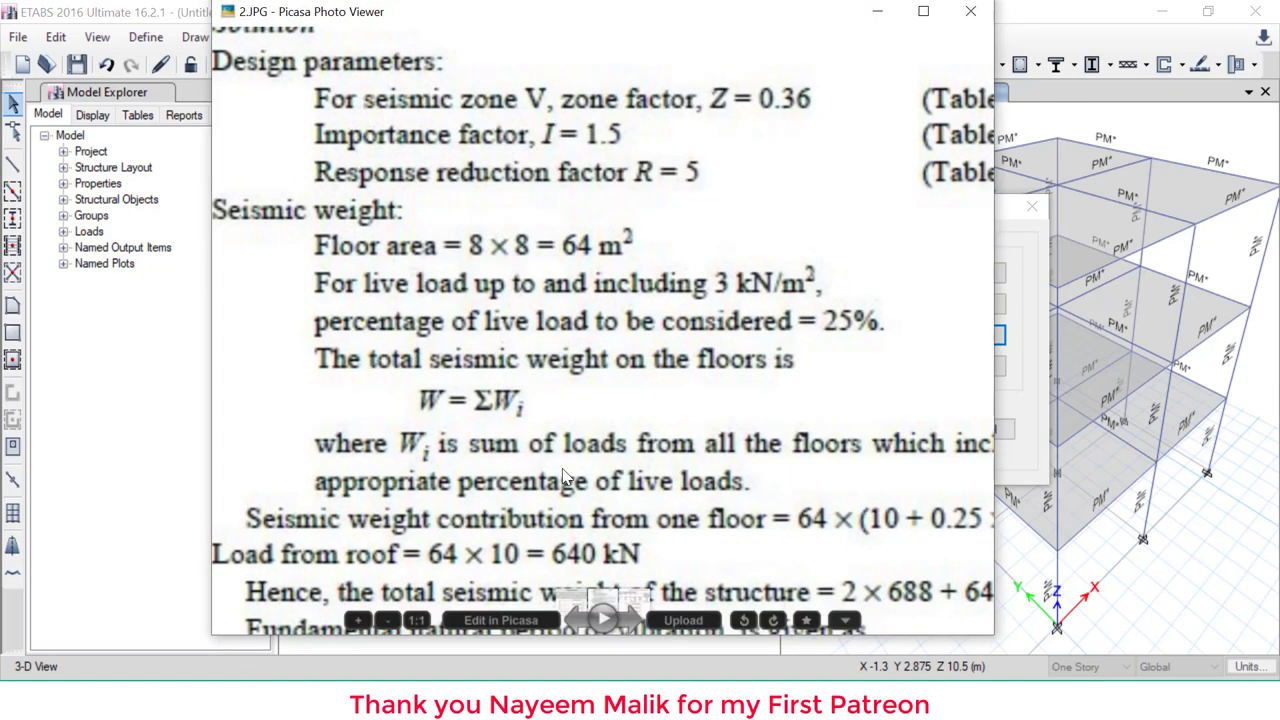
scroll(540, 350, "down", 4)
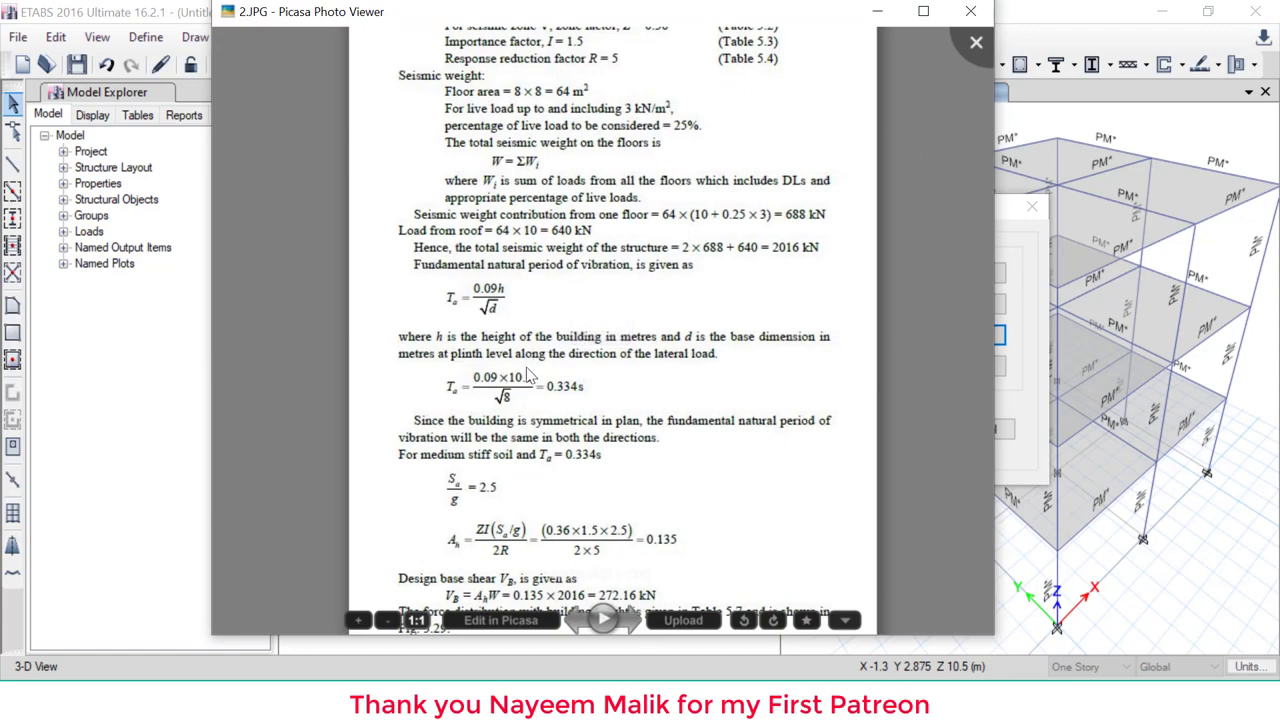
scroll(530, 375, "up", 2)
scroll(530, 375, "up", 3)
mouse_move(357, 190)
left_mouse_down()
mouse_move(505, 275)
mouse_move(388, 187)
left_mouse_up()
mouse_move(580, 416)
left_mouse_down()
mouse_move(606, 442)
mouse_move(682, 394)
left_mouse_up()
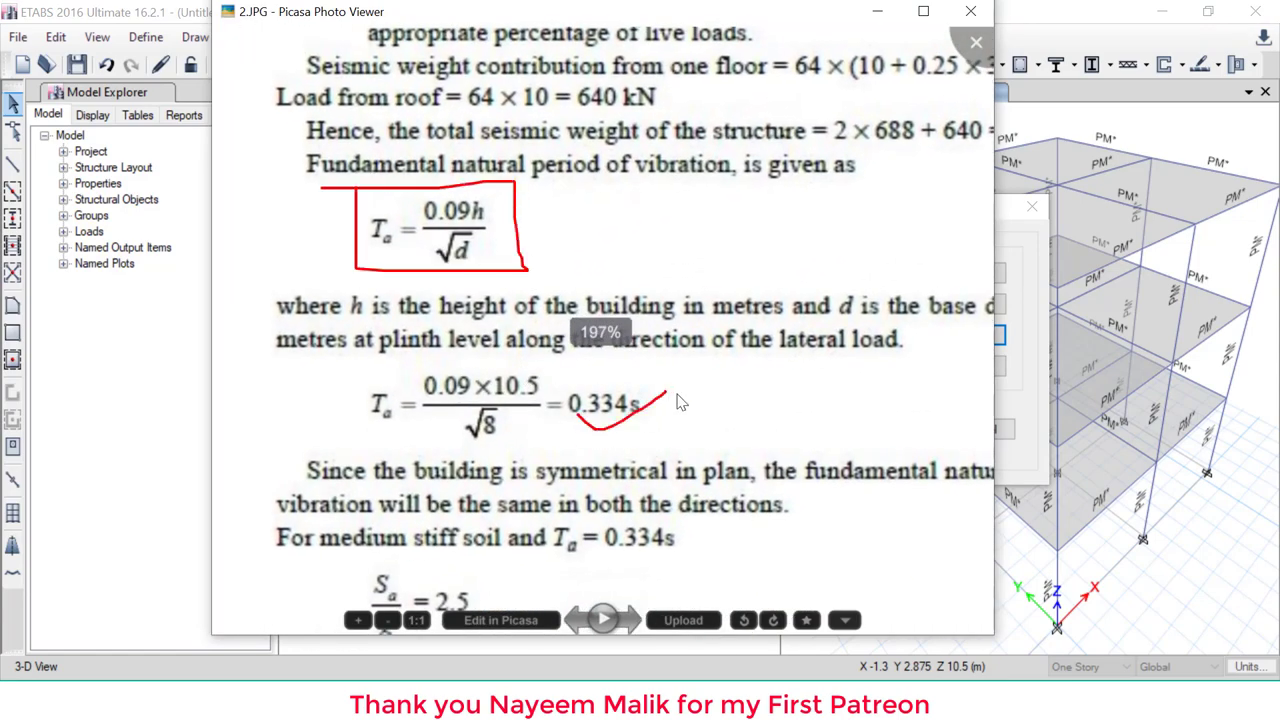
key("Escape")
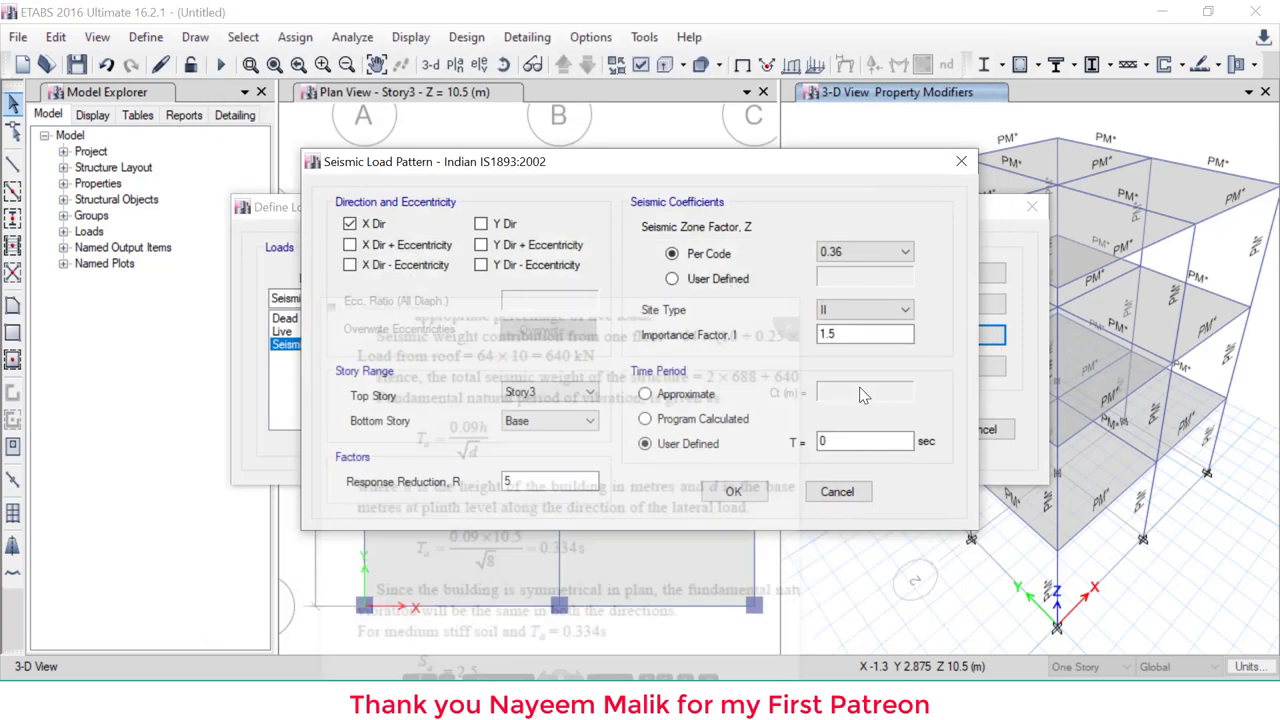
left_click(878, 11)
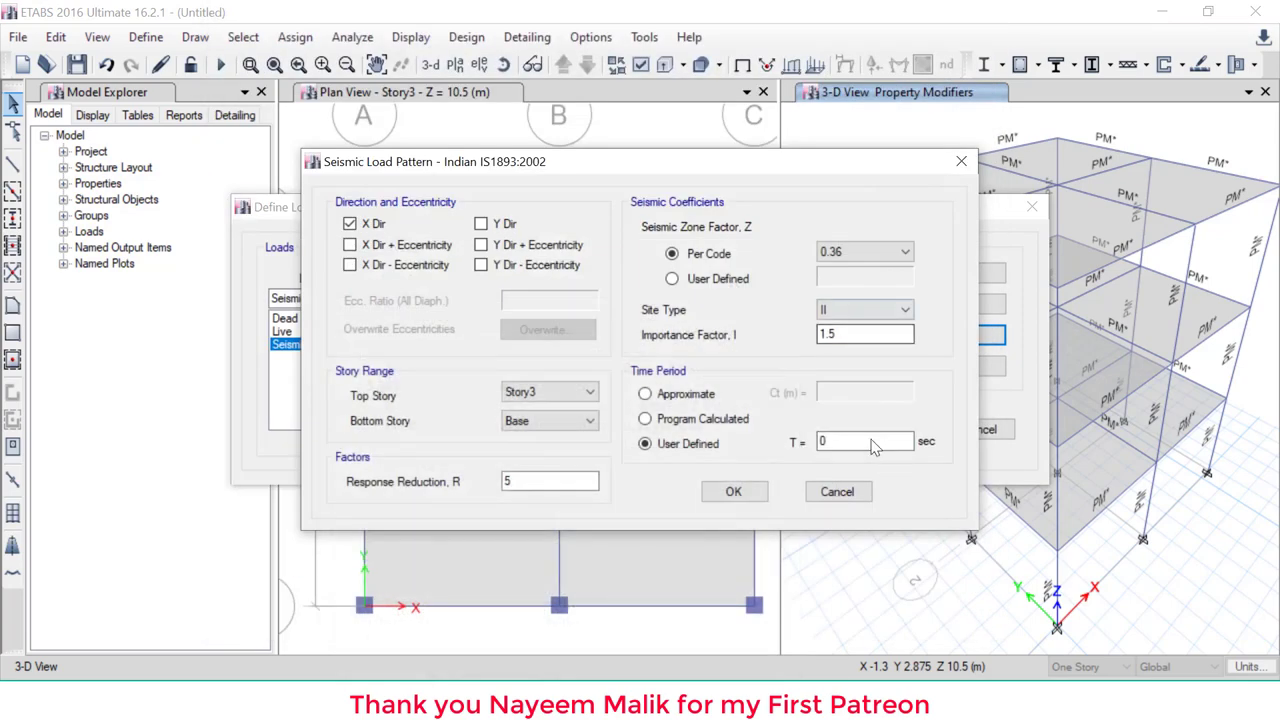
Set the user-defined time period T to 0.334 sec and accept the seismic settings and the load pattern definitions
type("0.334")
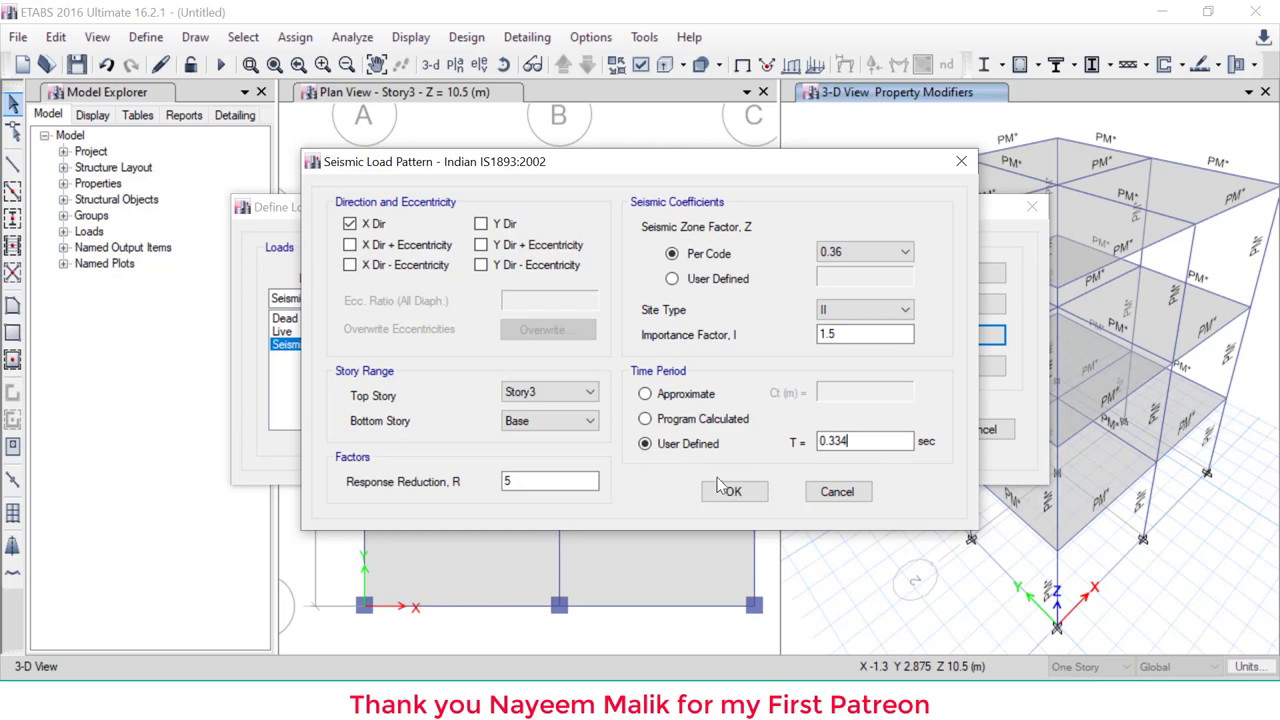
left_click(733, 493)
left_click(838, 432)
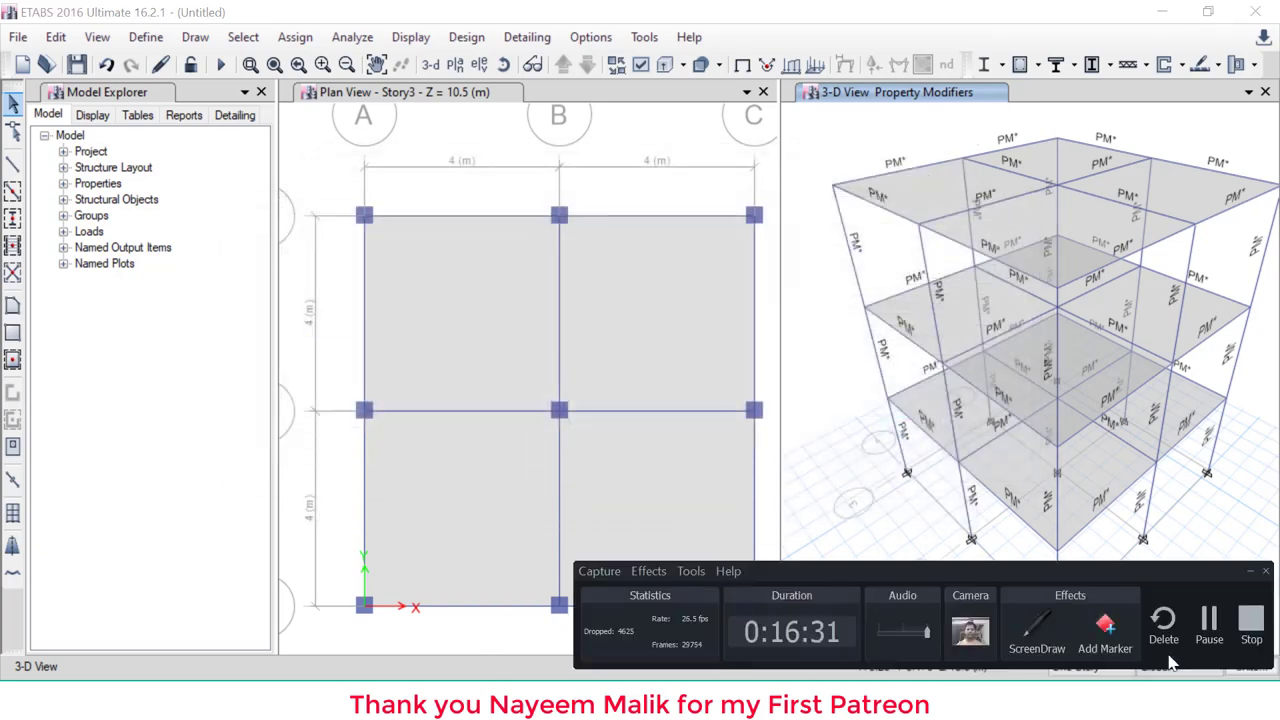
left_click(1209, 625)
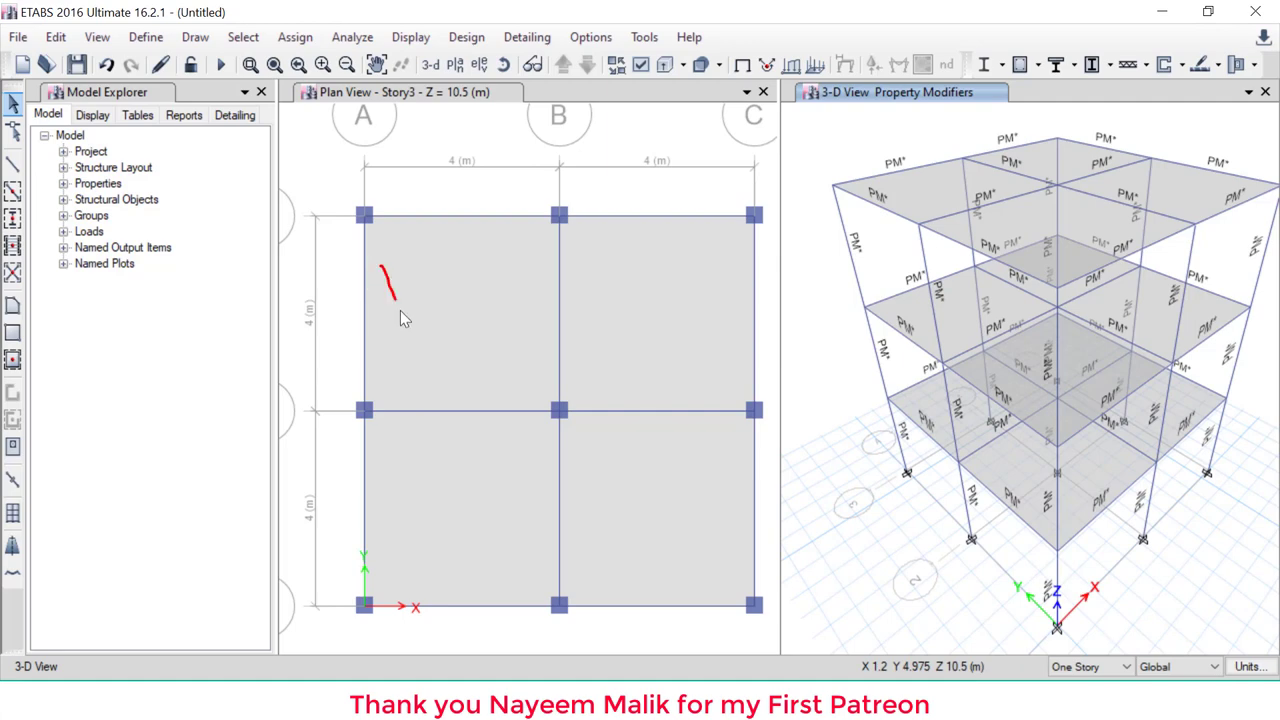
left_click_drag(463, 297, 471, 287)
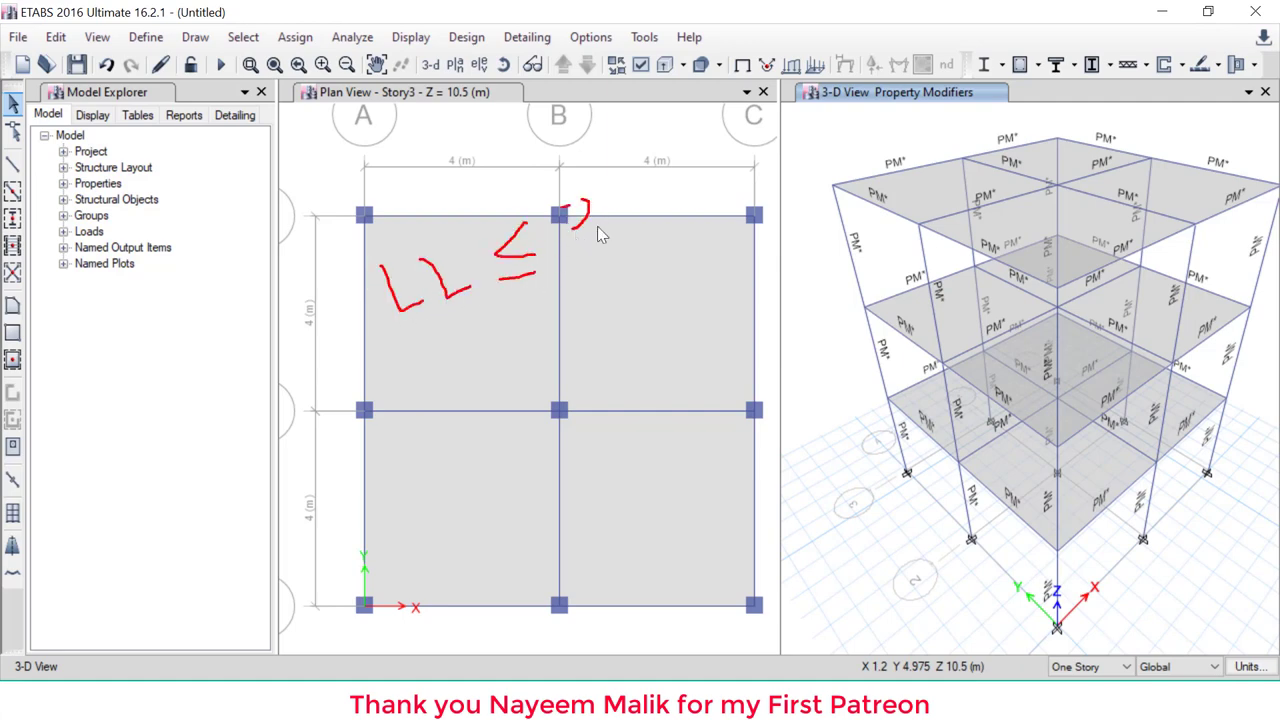
mouse_move(530, 360)
left_mouse_down()
mouse_move(541, 372)
mouse_move(530, 358)
left_mouse_up()
left_click(553, 366)
left_click_drag(614, 318, 646, 307)
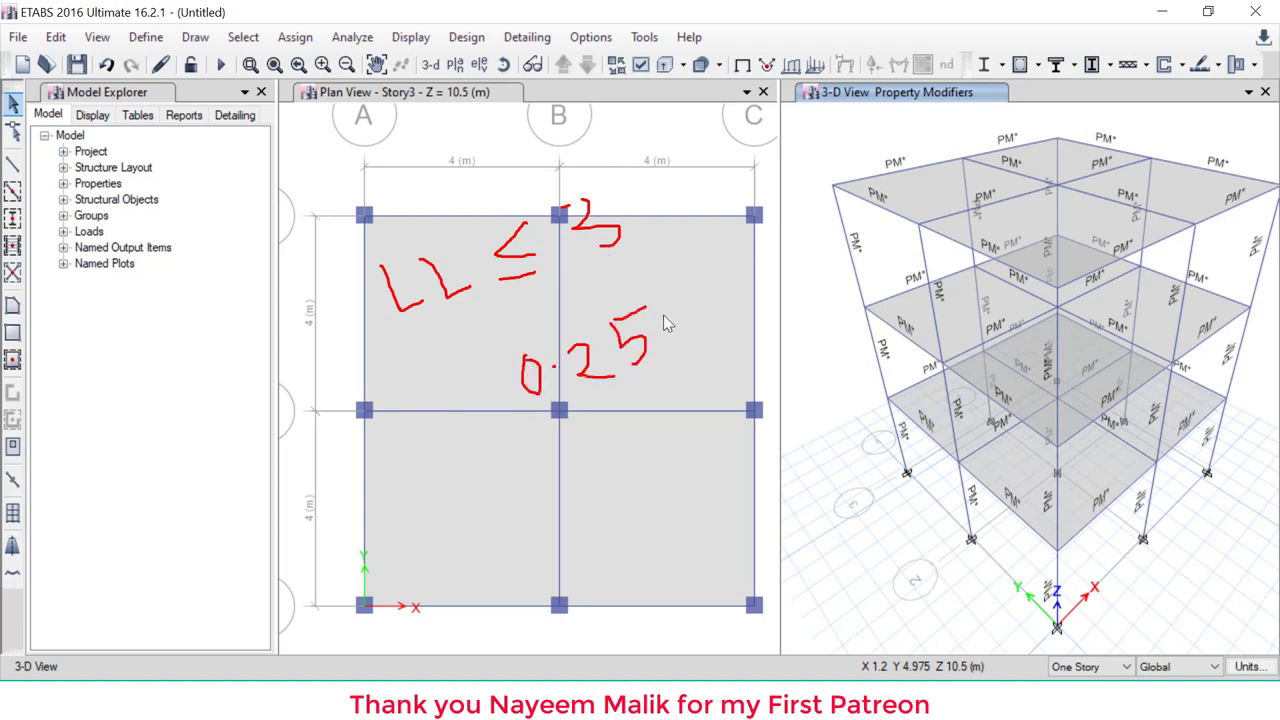
left_click(702, 337)
left_click_drag(631, 426, 653, 459)
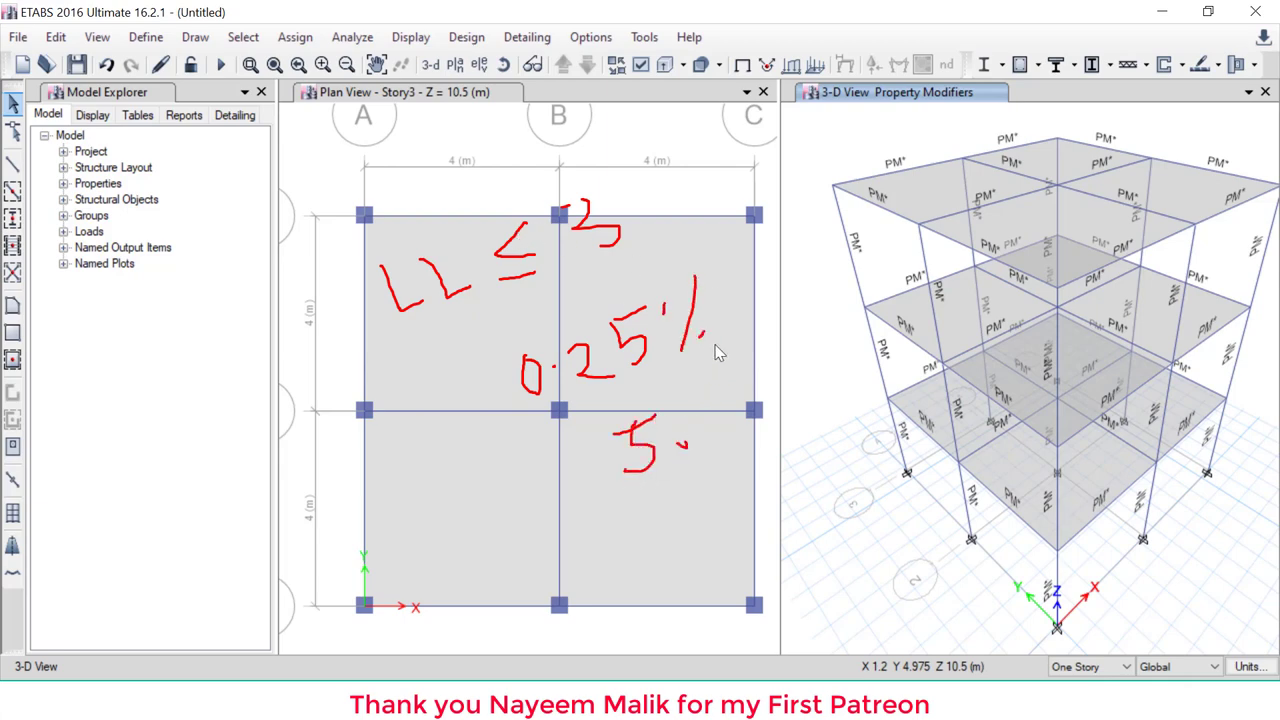
mouse_move(718, 285)
left_mouse_down()
mouse_move(452, 155)
mouse_move(722, 478)
mouse_move(550, 214)
left_mouse_up()
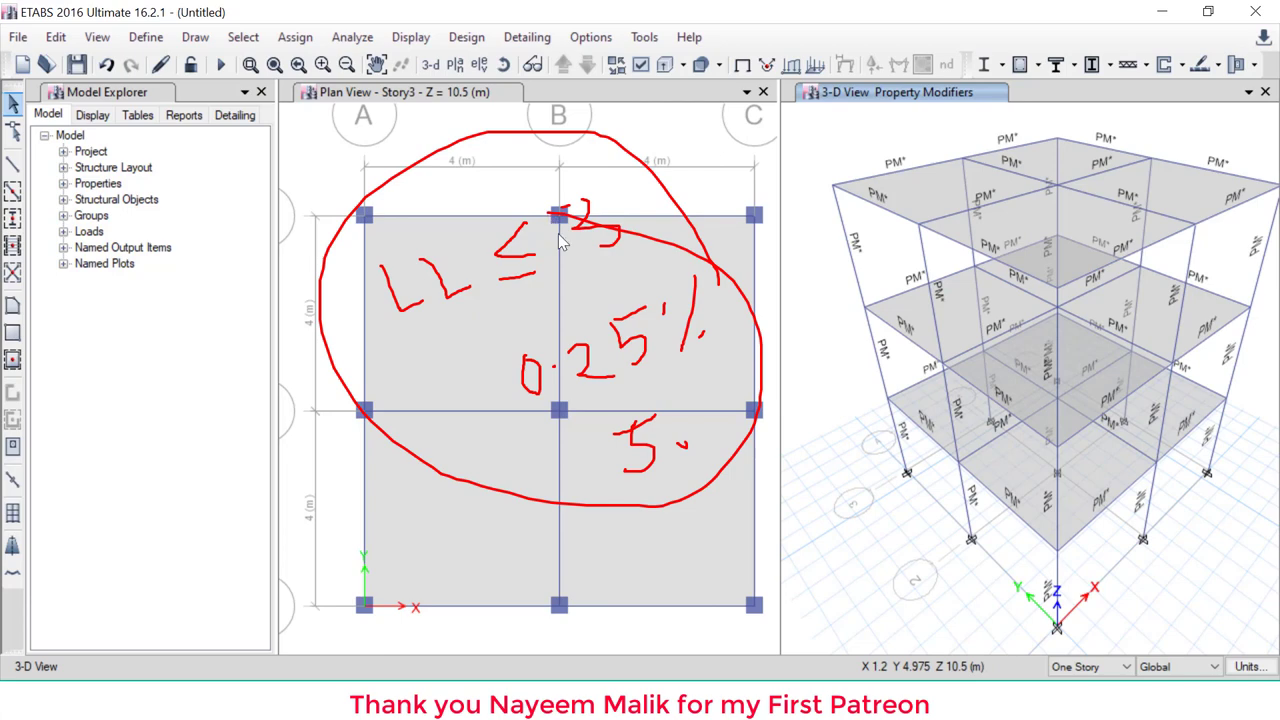
key("Escape")
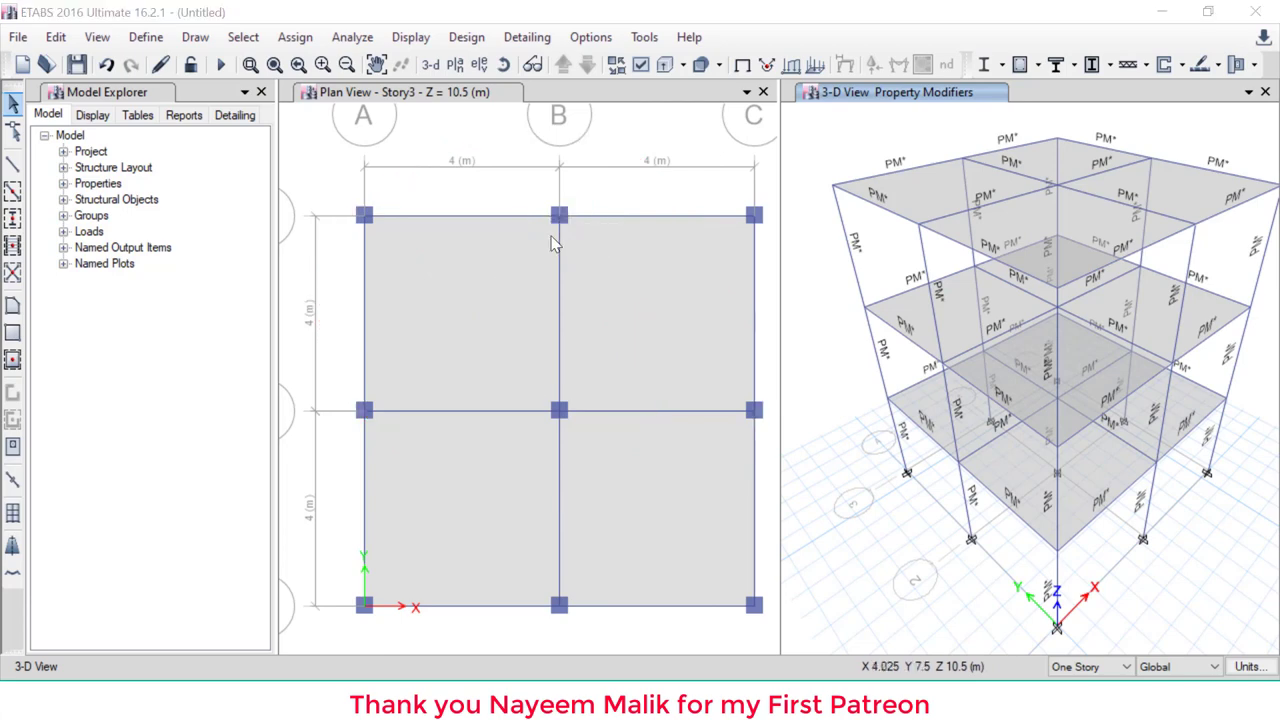
Modify the MsSrc1 mass source: rename it Mass and include specified load patterns and vertical mass
left_click(146, 40)
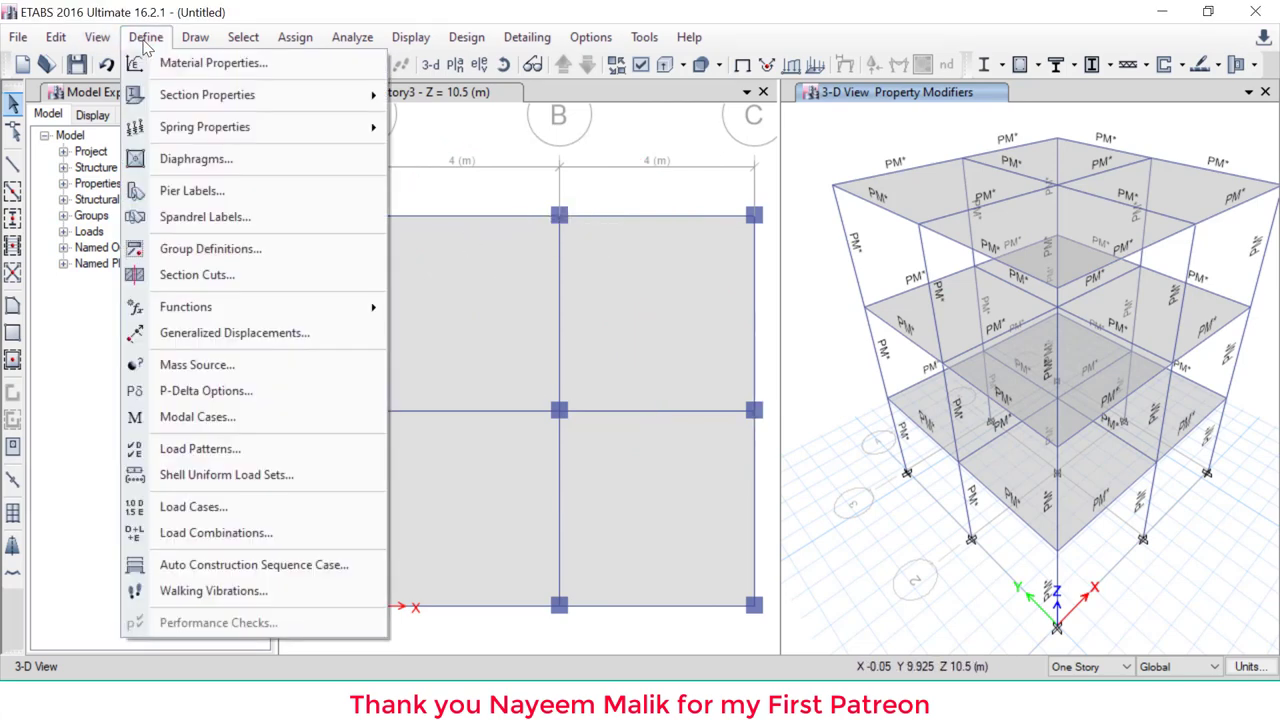
left_click(181, 366)
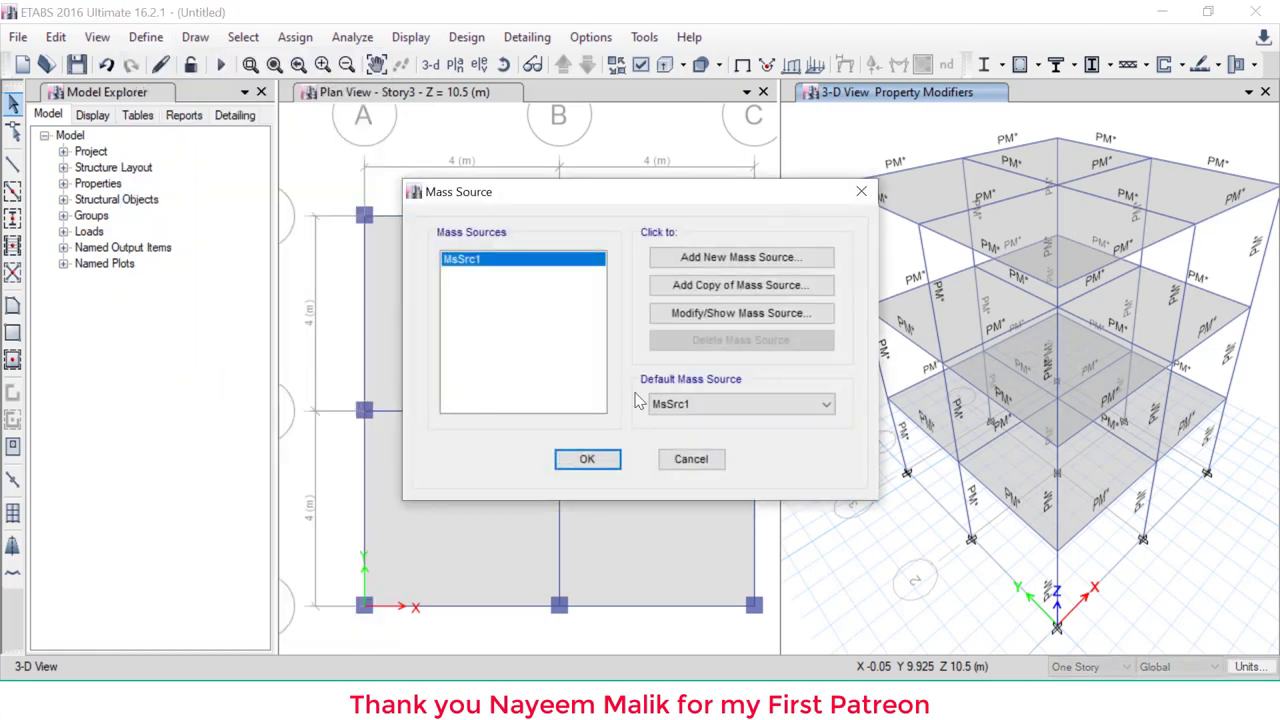
left_click(727, 318)
left_click_drag(474, 221, 236, 206)
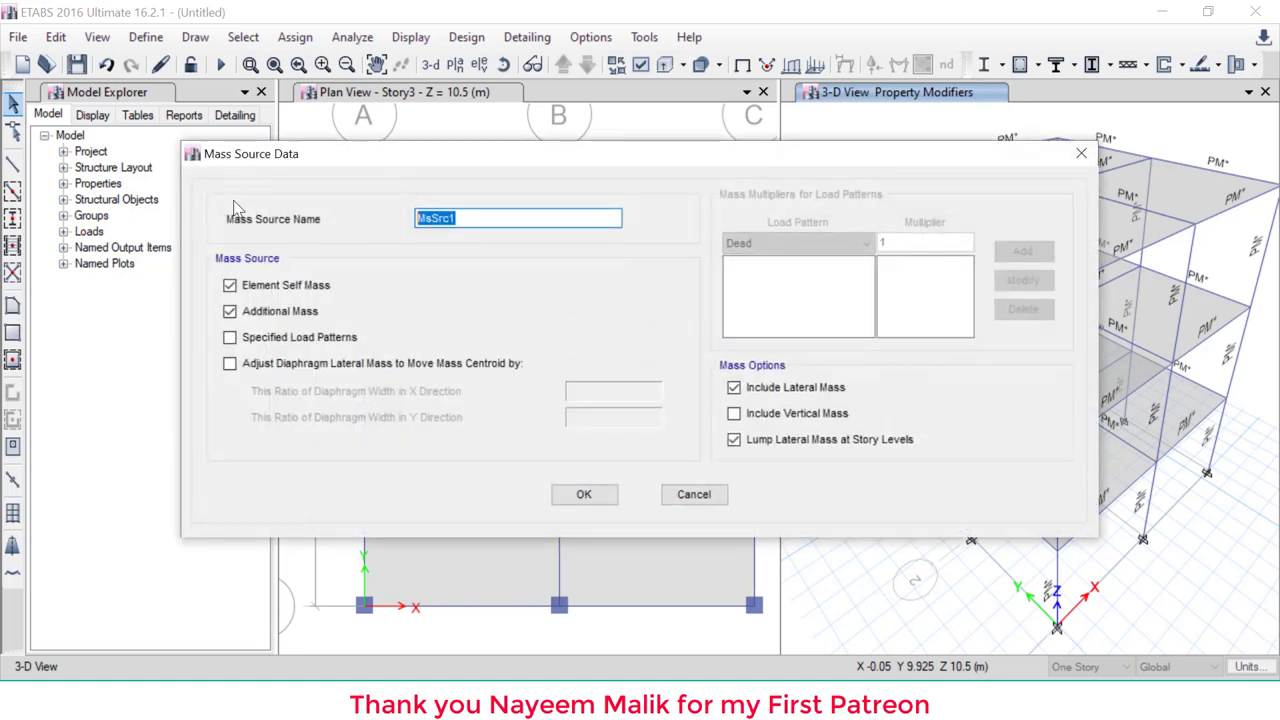
type("Mass")
left_click(258, 338)
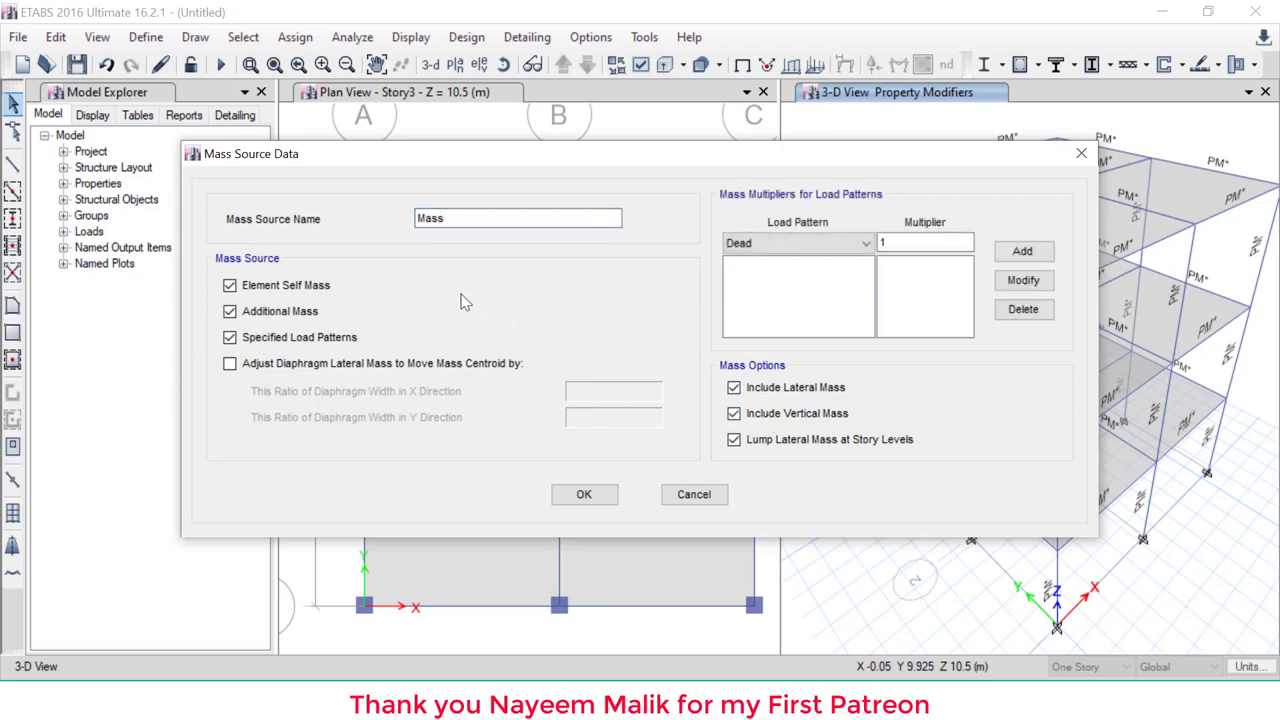
left_click_drag(333, 291, 401, 274)
mouse_move(320, 311)
left_mouse_down()
mouse_move(369, 297)
mouse_move(553, 302)
left_mouse_up()
left_click_drag(800, 386, 920, 351)
left_click_drag(825, 414, 907, 395)
left_click_drag(888, 442, 929, 420)
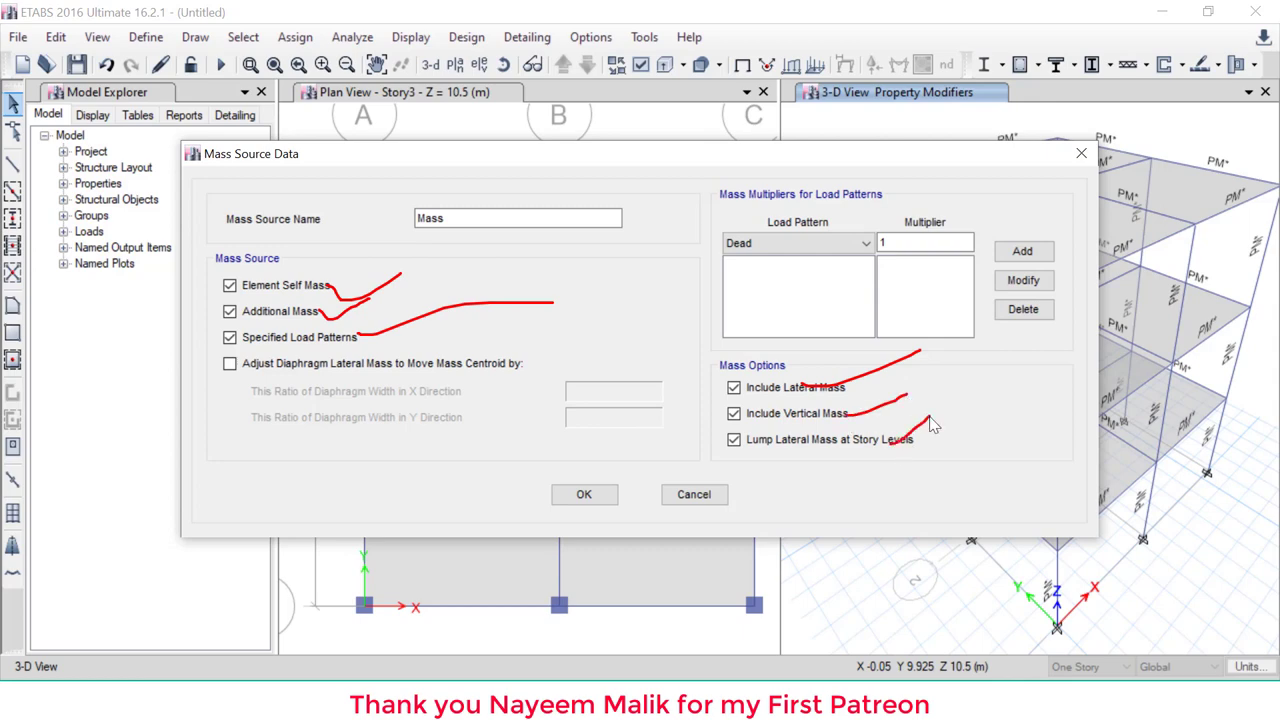
key("Escape")
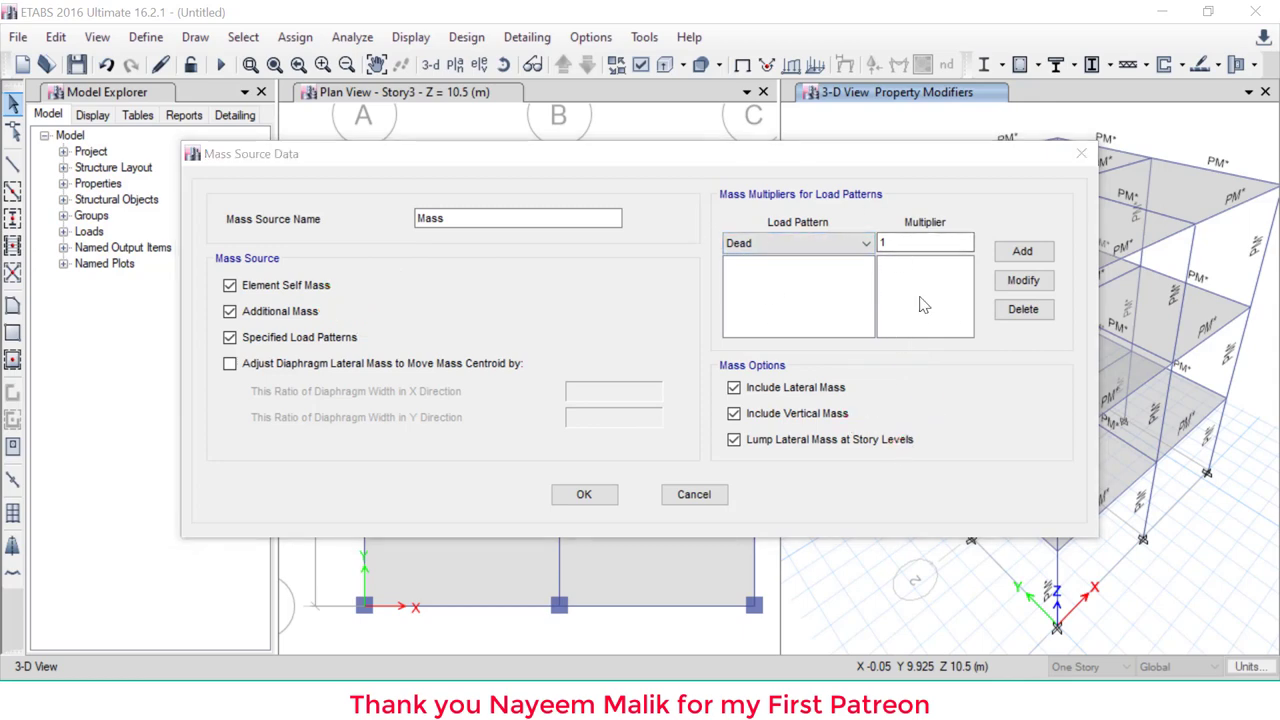
Add mass multipliers of 1 for the Dead load pattern and 0.25 for the Live load pattern
left_click(1020, 258)
left_click(1020, 258)
left_click(866, 243)
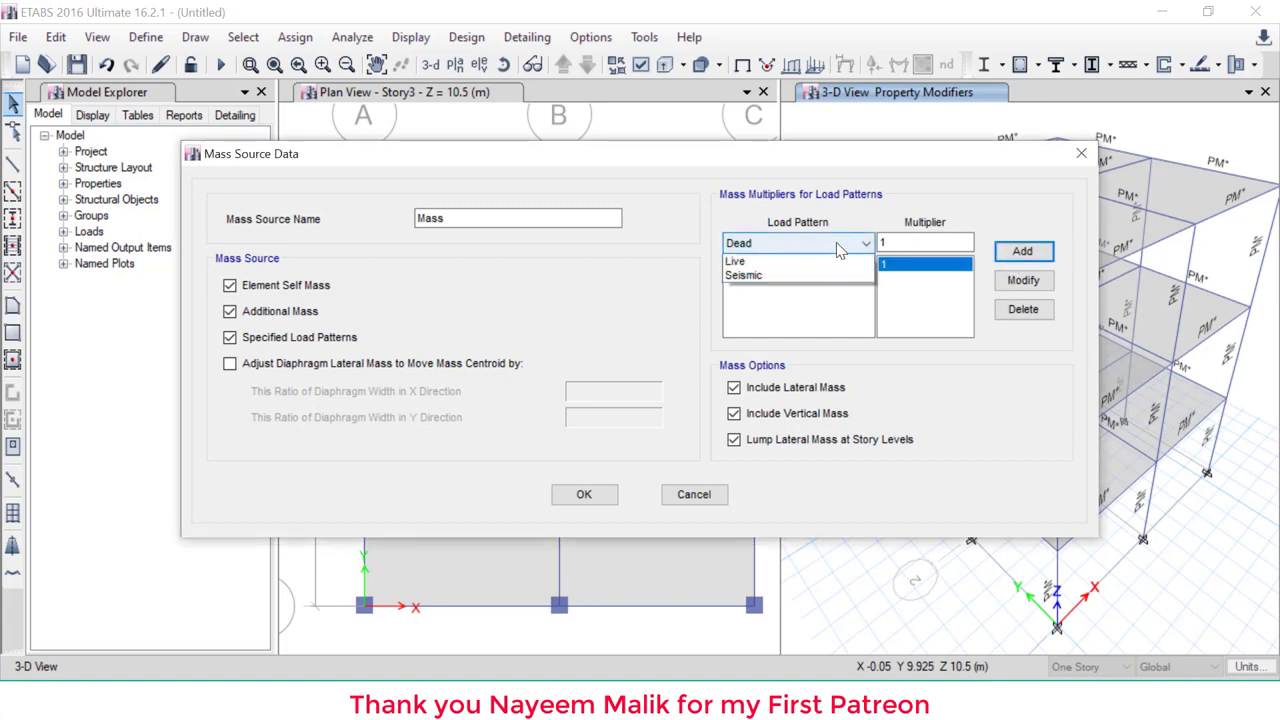
left_click(840, 270)
double_click(903, 250)
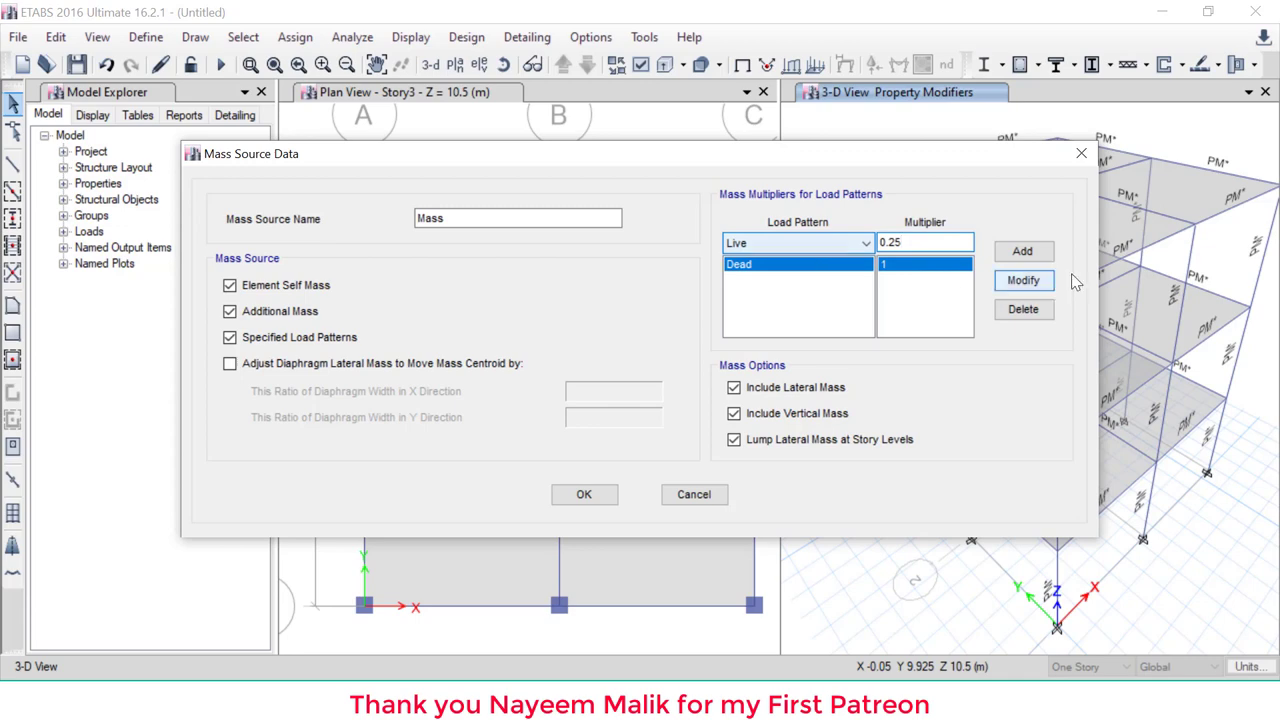
left_click(1022, 251)
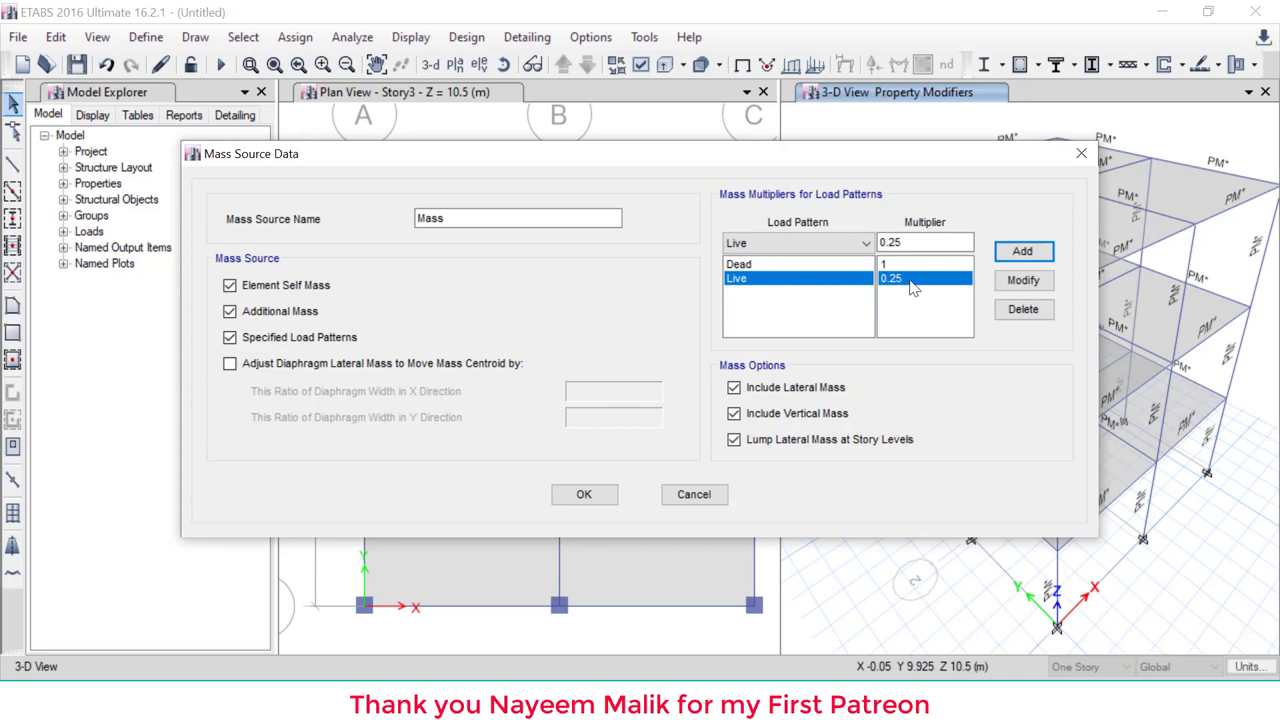
Accept the mass source data with the Dead and Live multipliers and close the mass source definitions
left_click_drag(911, 288, 953, 261)
key("Escape")
left_click(585, 495)
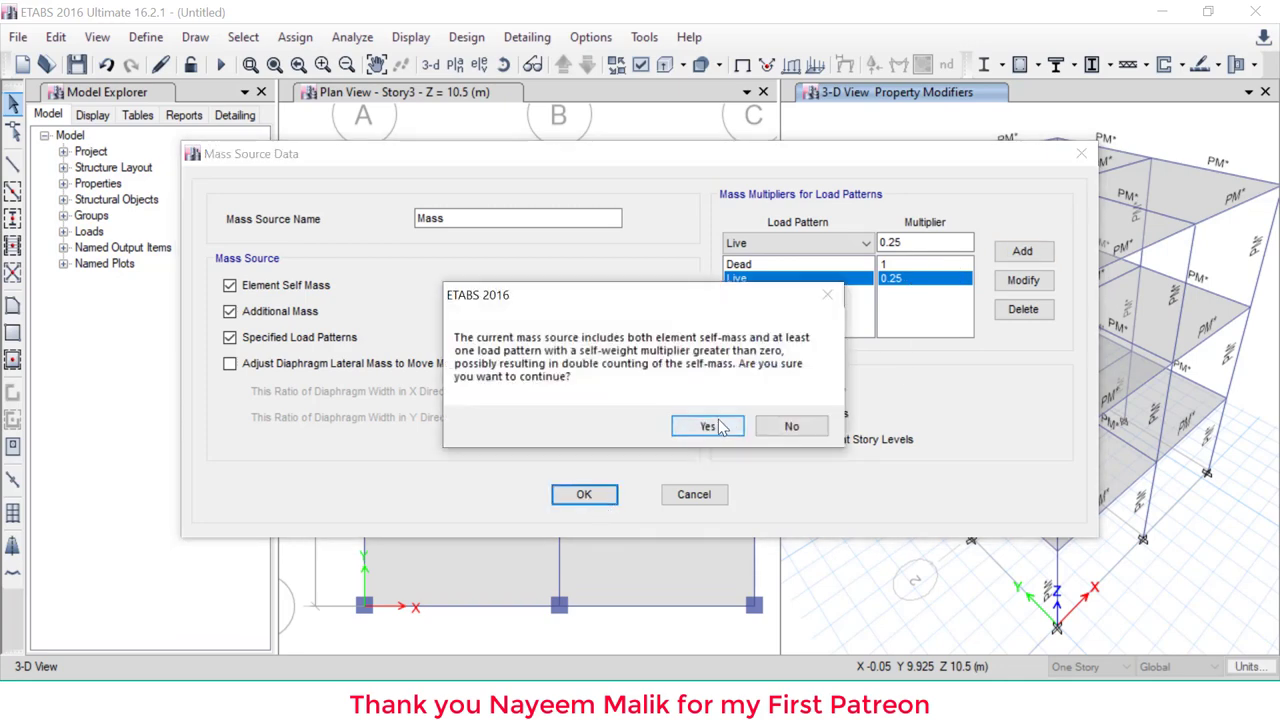
left_click(760, 430)
left_click(590, 460)
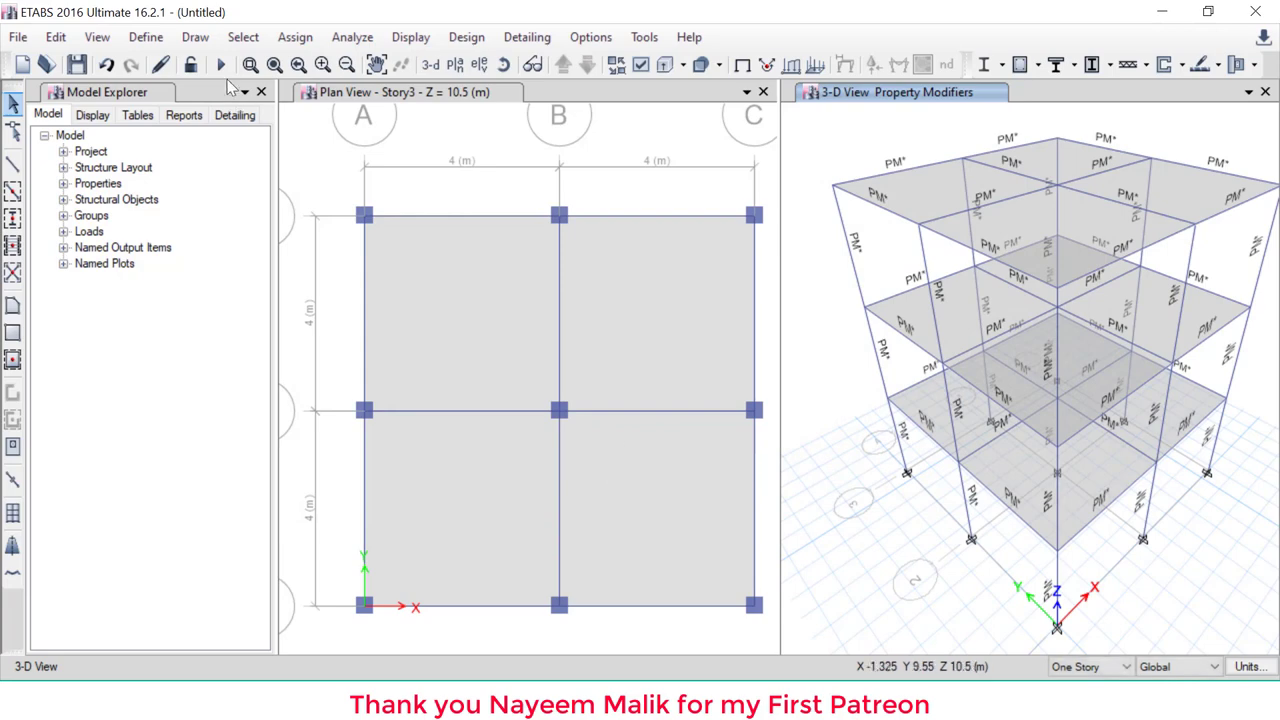
Run the analysis, saving the model as Seismic analysis example from duggal book in the etabs folder and replacing the existing file
left_click(350, 38)
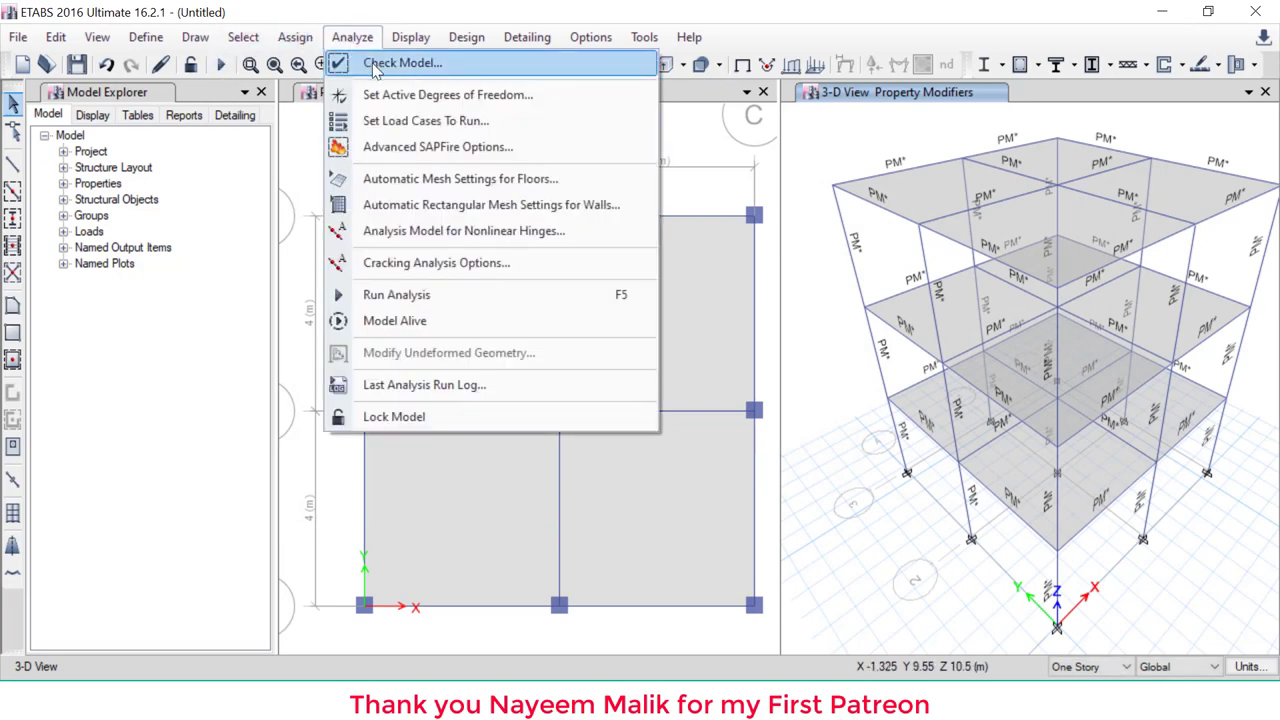
left_click(420, 294)
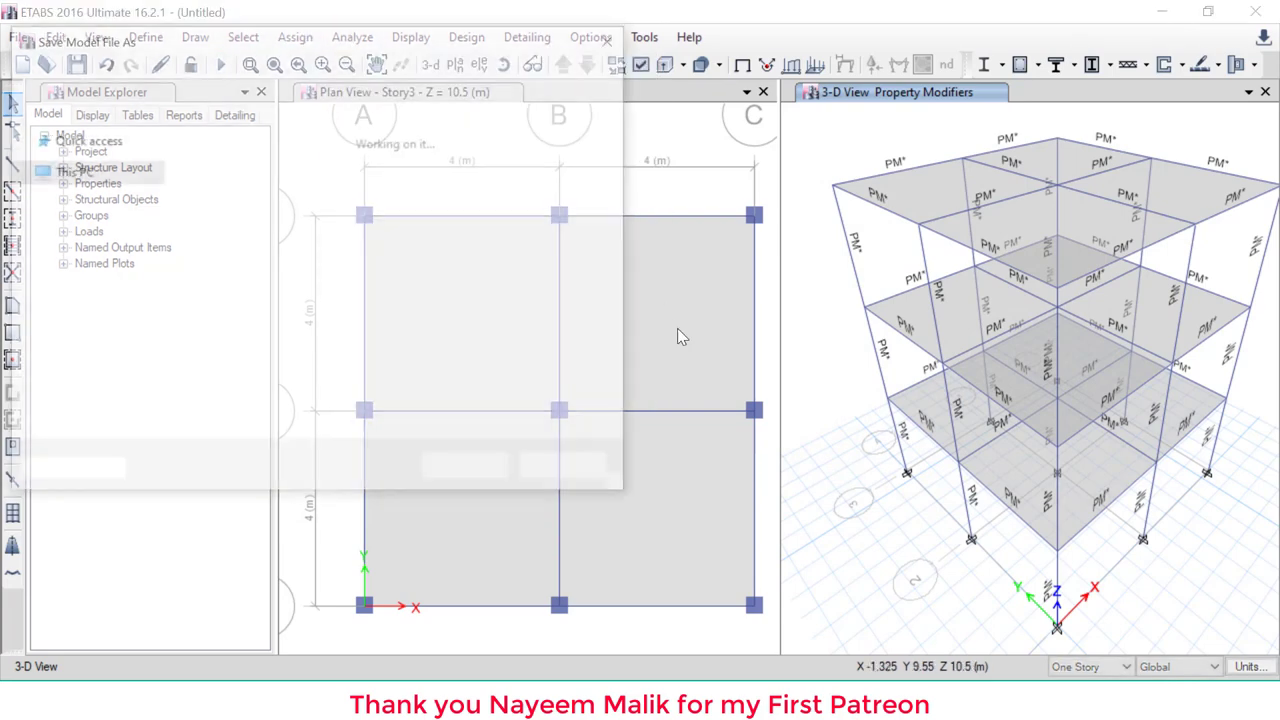
left_click(264, 268)
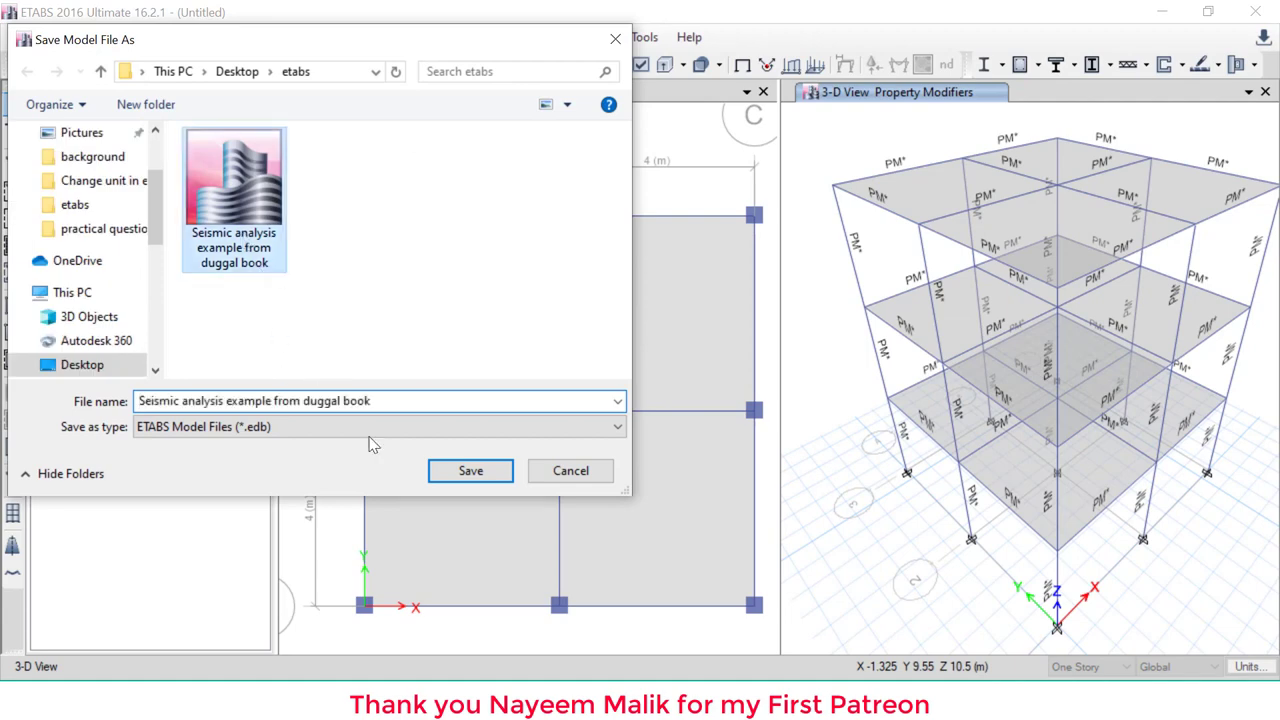
left_click(437, 471)
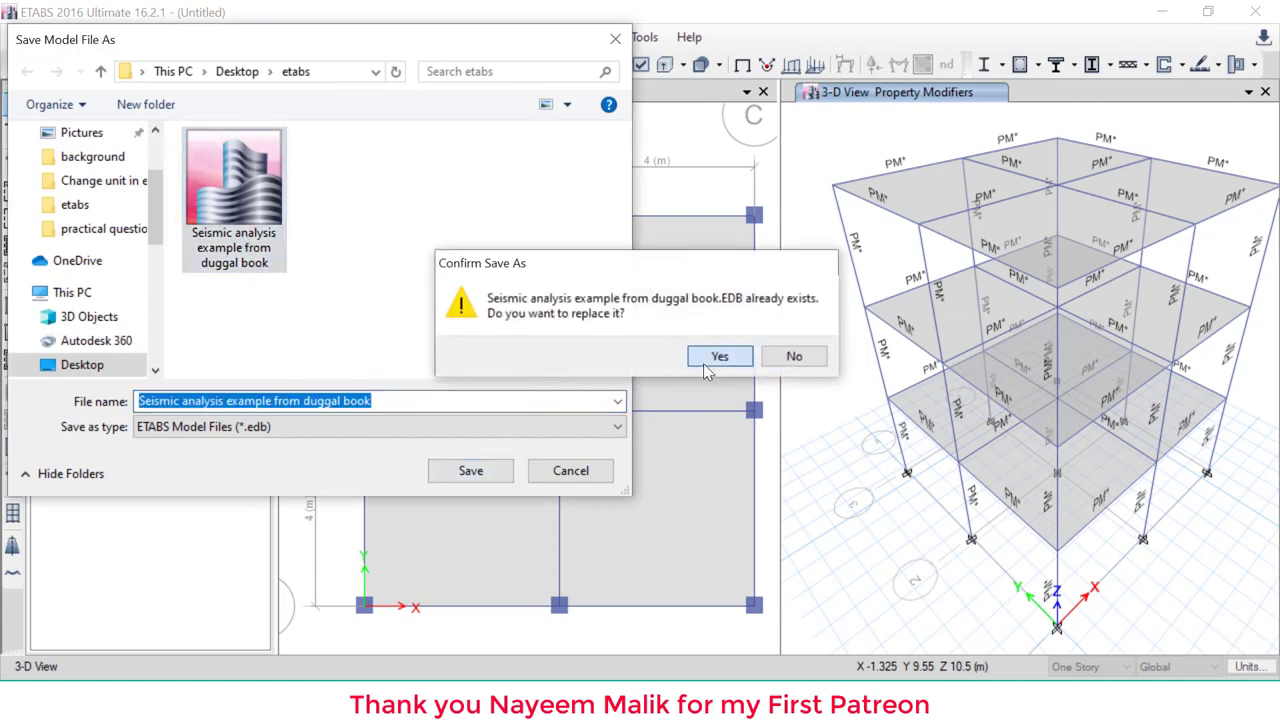
left_click(705, 360)
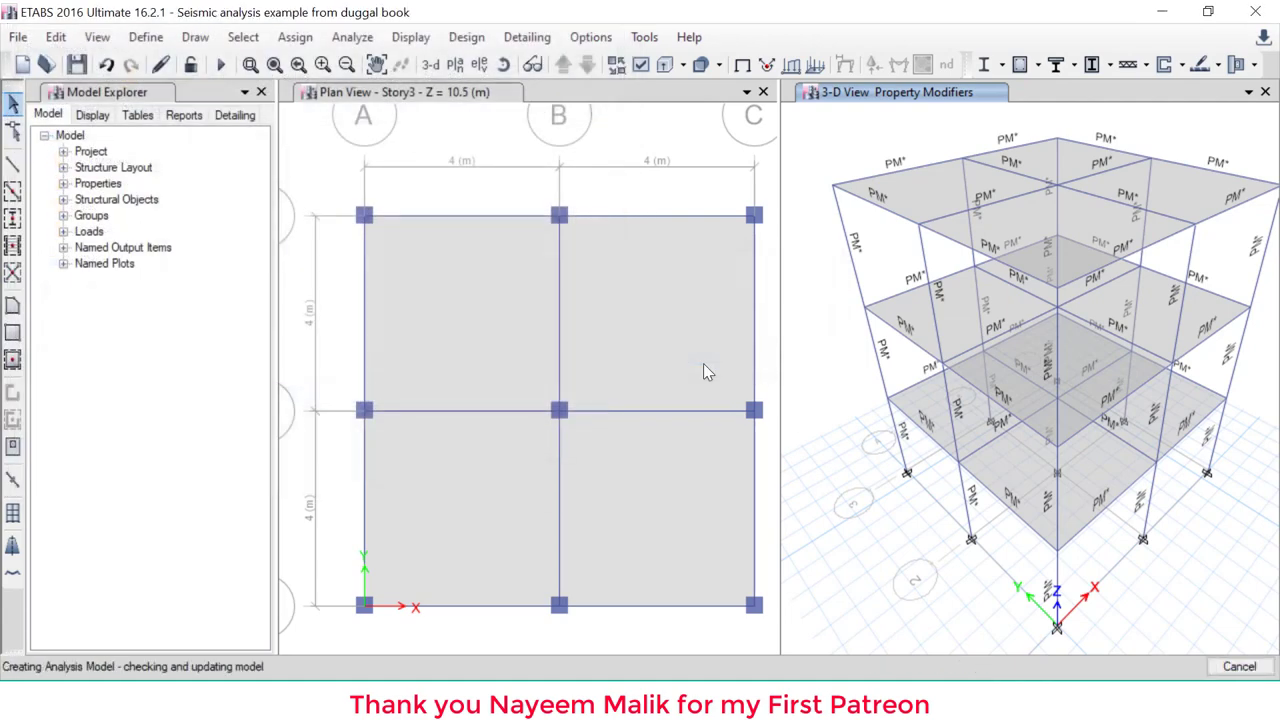
Switch to Picasa Photo Viewer and examine the lateral load distribution table and the design seismic forces in 3.JPG
key("alt+Tab")
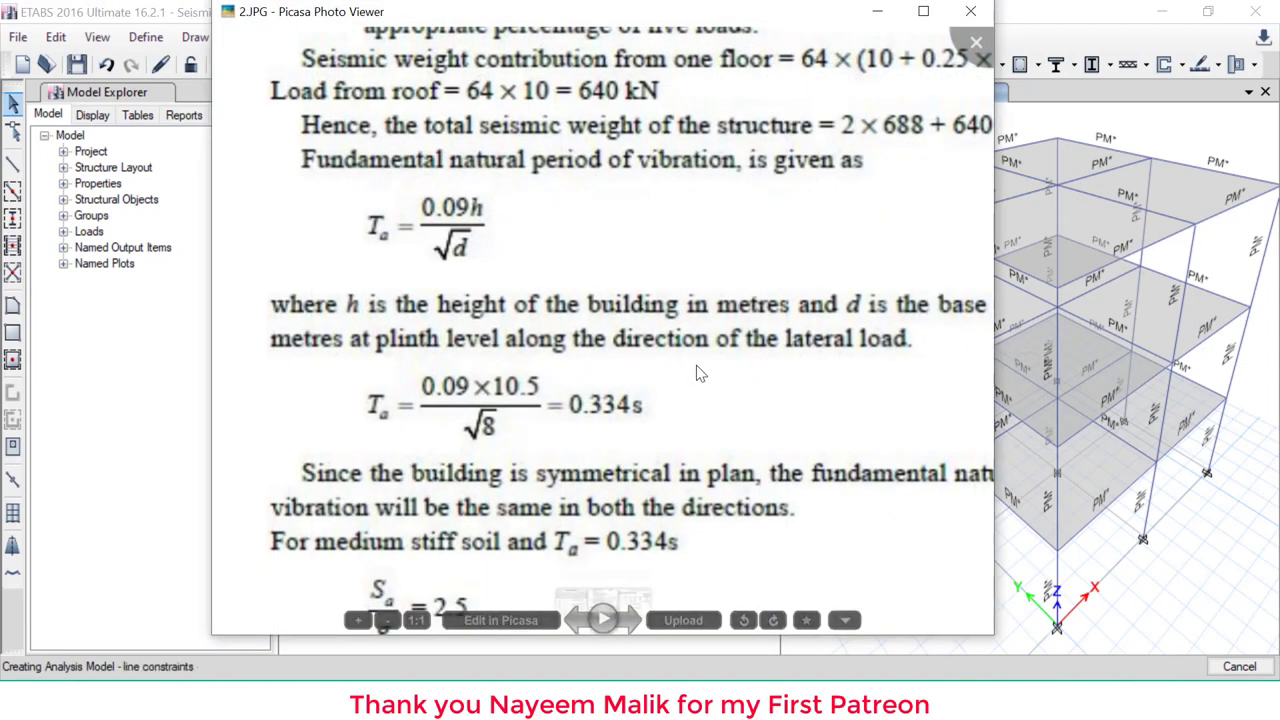
key("Right")
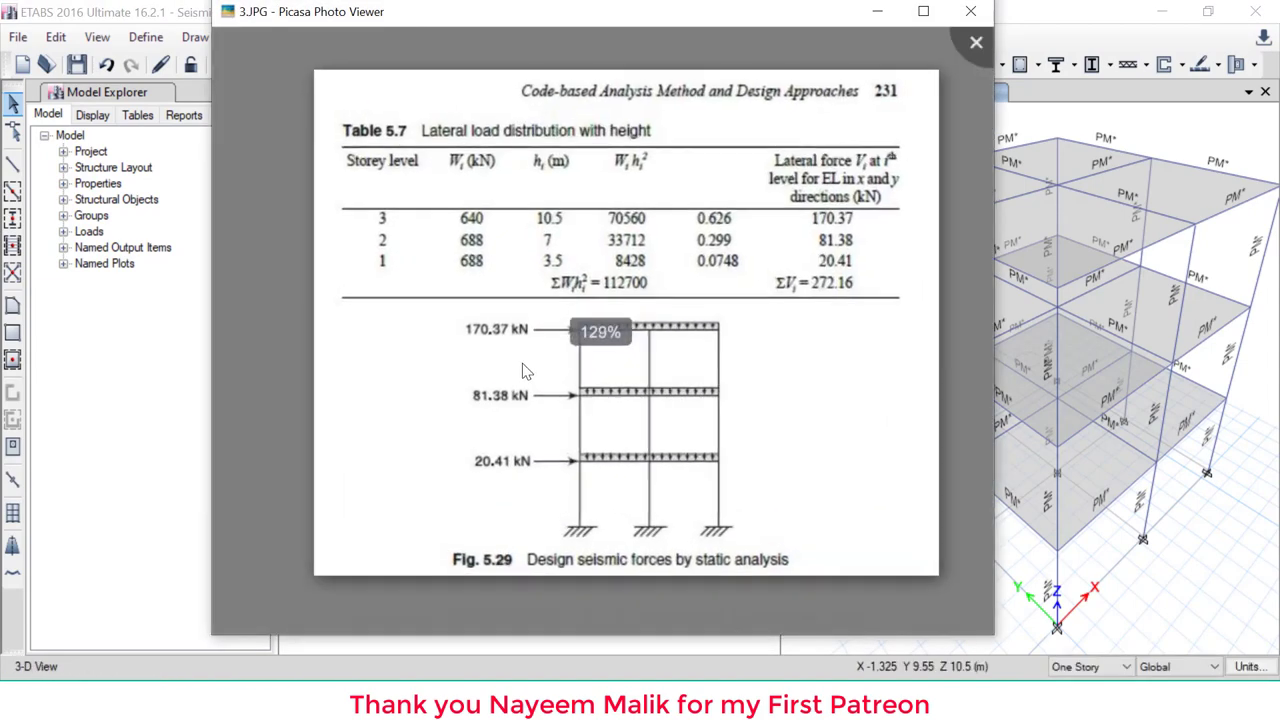
scroll(522, 363, "up", 2)
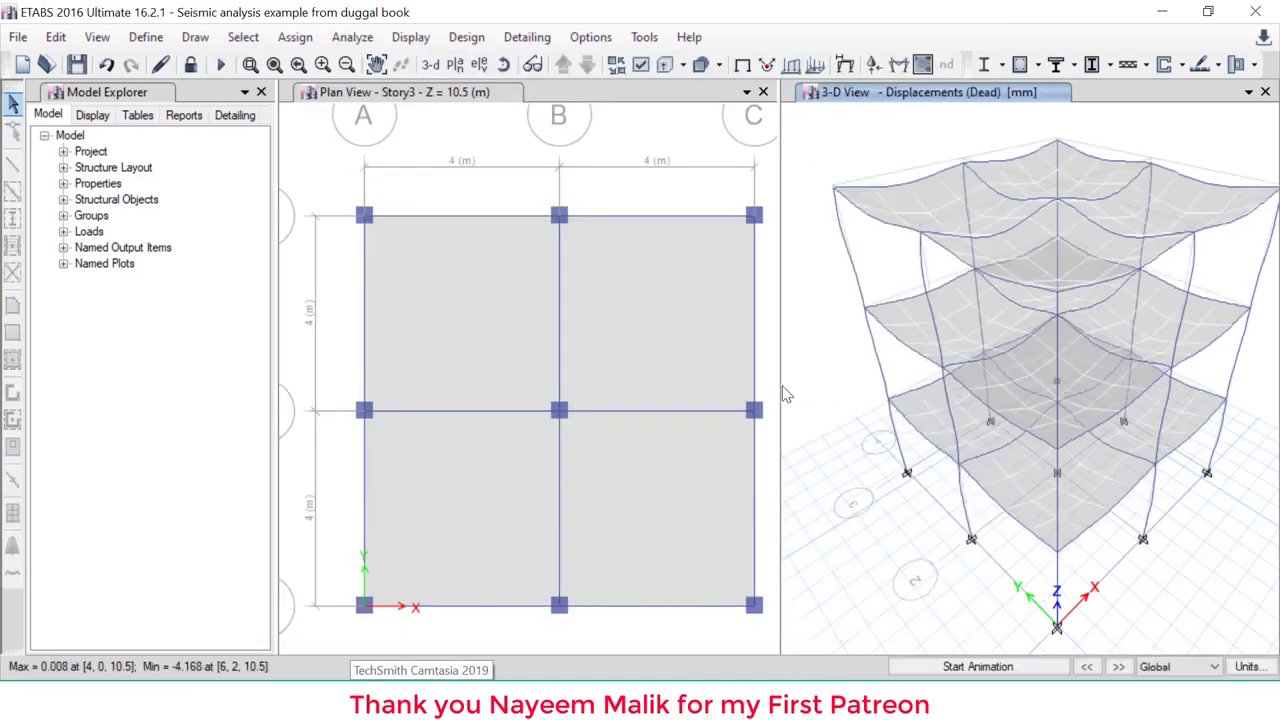
Open the story response plot in ETABS and set its display type to auto lateral loads to stories
left_click(418, 42)
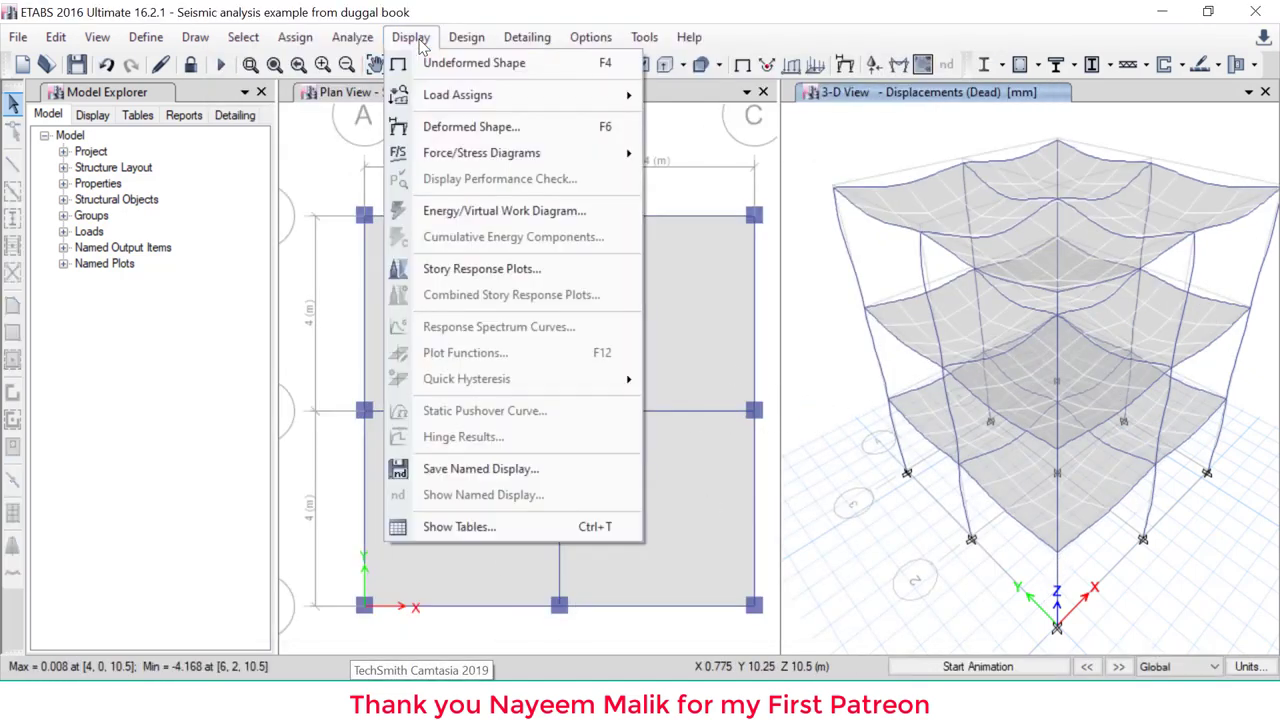
left_click(490, 272)
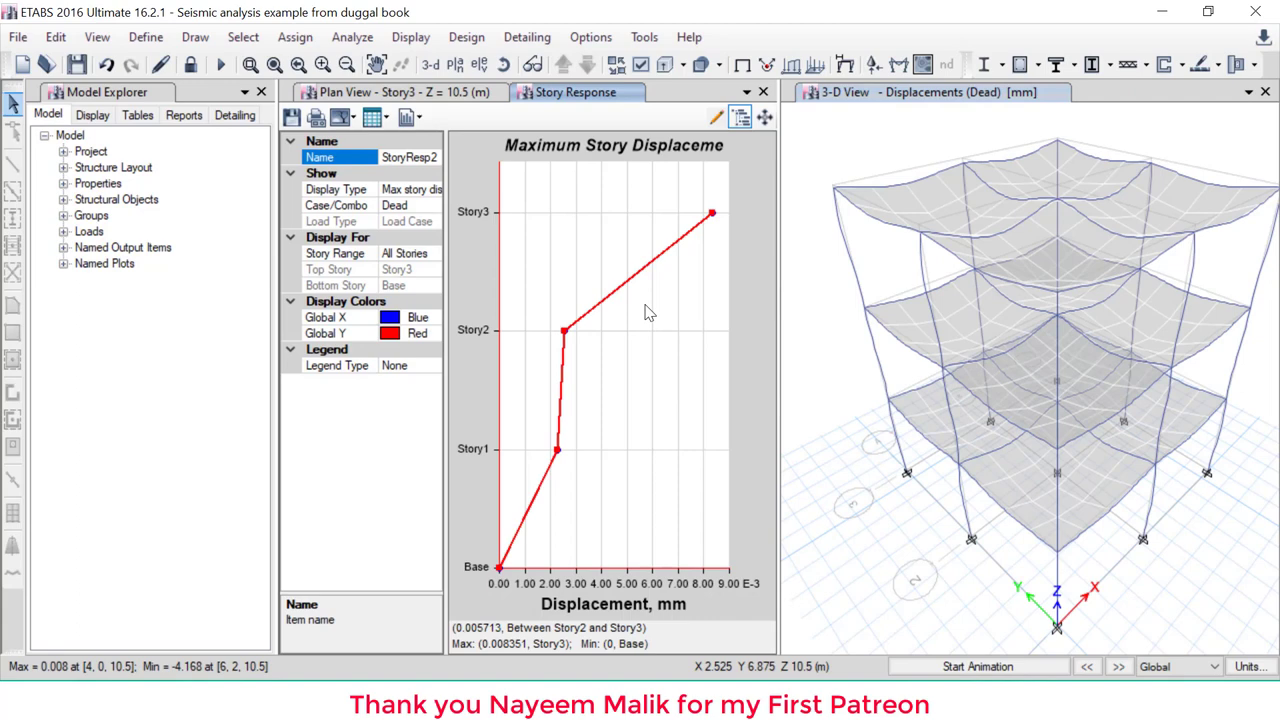
left_click_drag(446, 182, 476, 190)
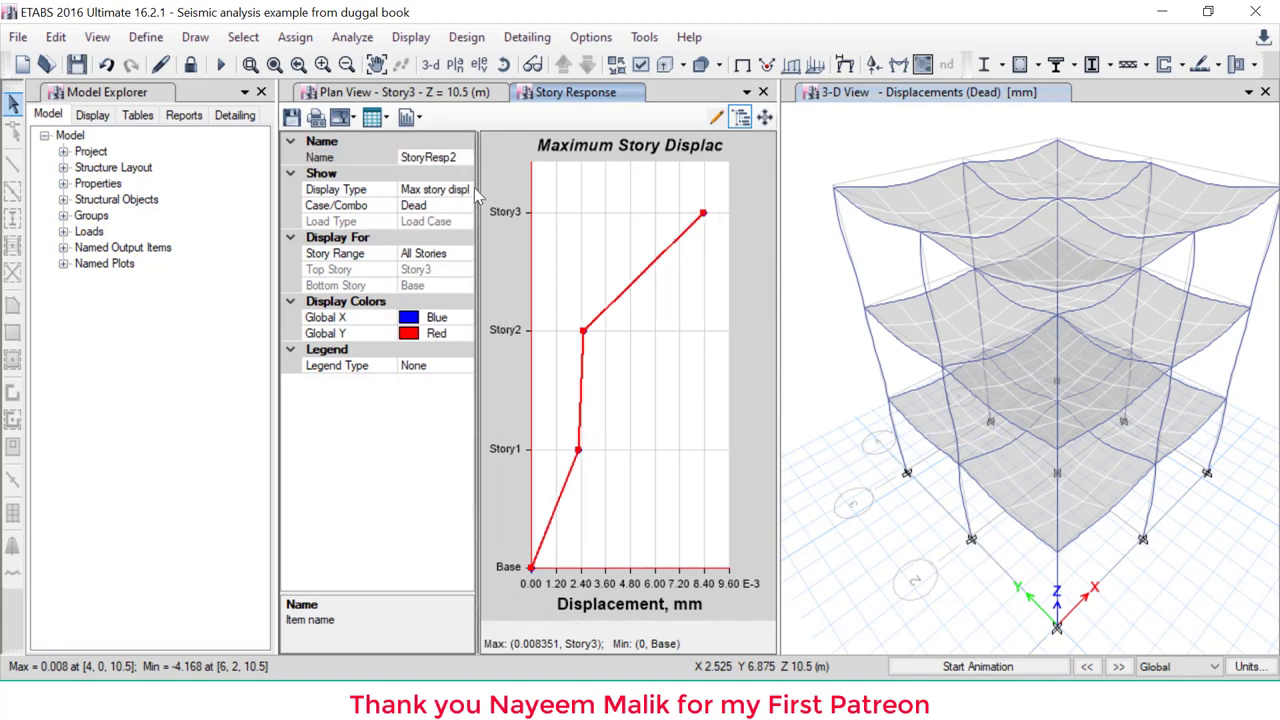
left_click(467, 197)
left_click(465, 190)
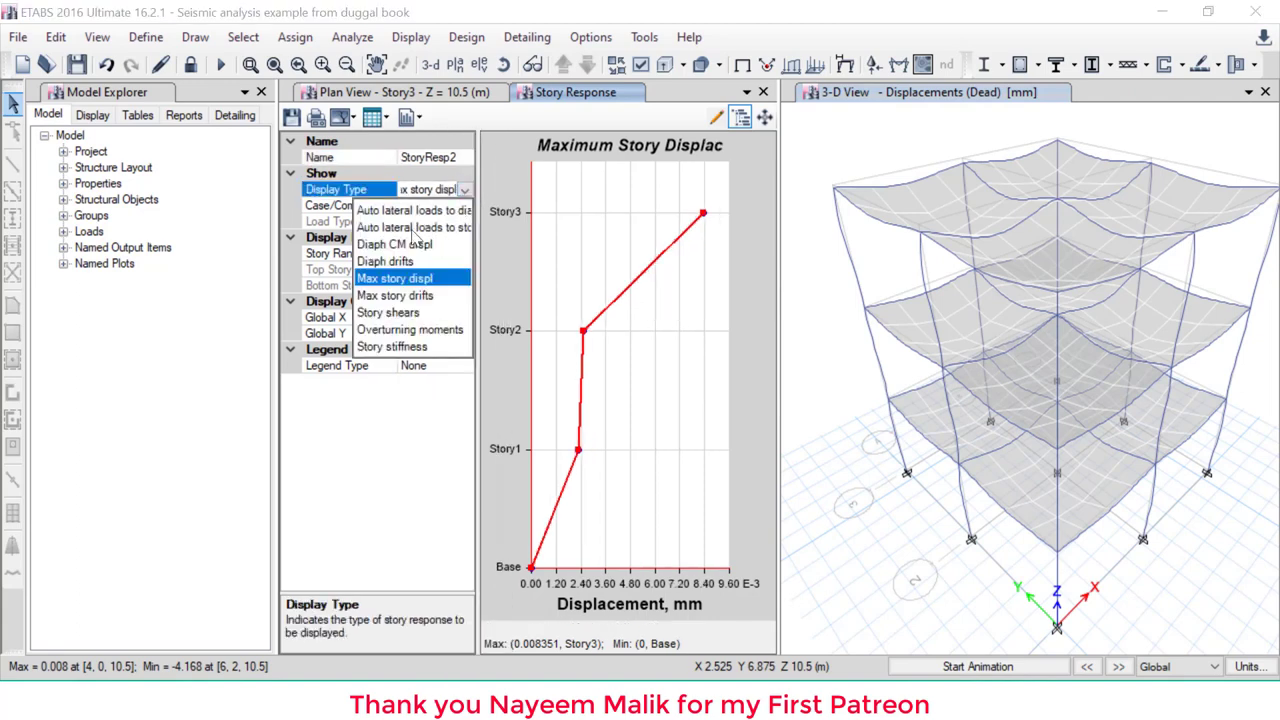
left_click(432, 228)
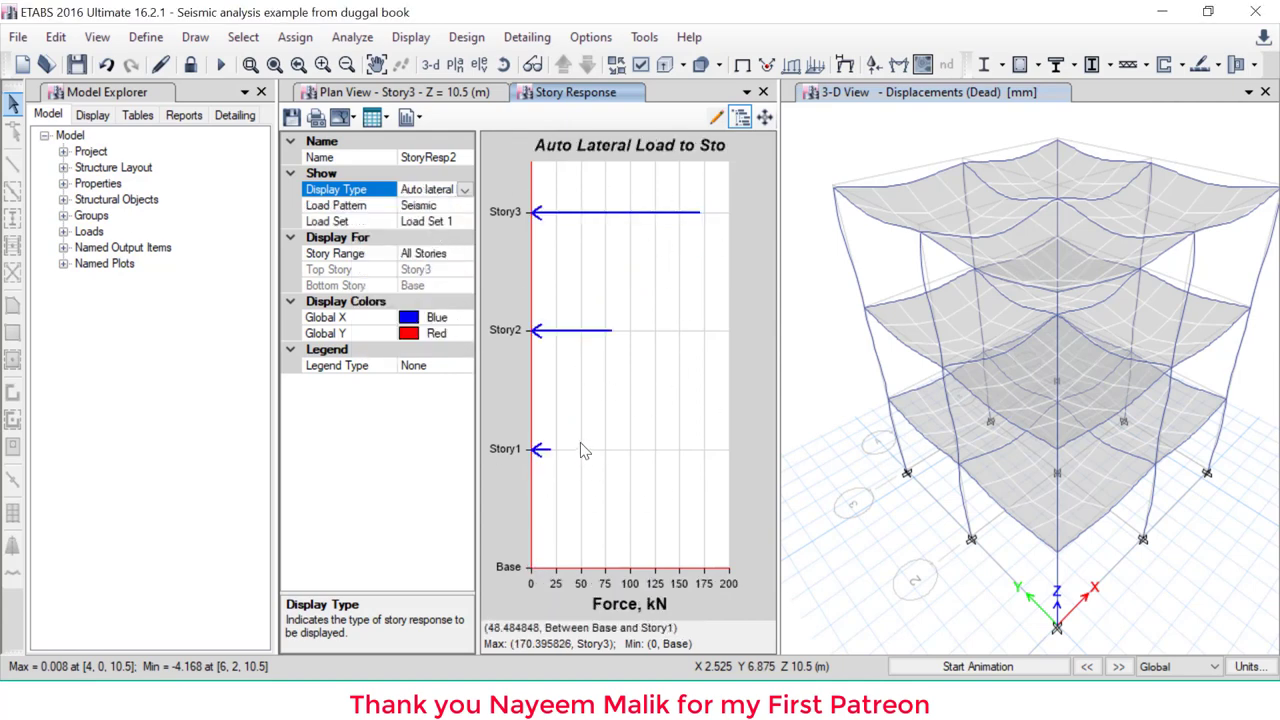
Examine the lateral force at each story in the plot, check it against 3.JPG in Picasa Photo Viewer, and return to ETABS
left_click_drag(572, 447, 604, 441)
mouse_move(646, 332)
left_mouse_down()
mouse_move(655, 340)
mouse_move(688, 310)
left_mouse_up()
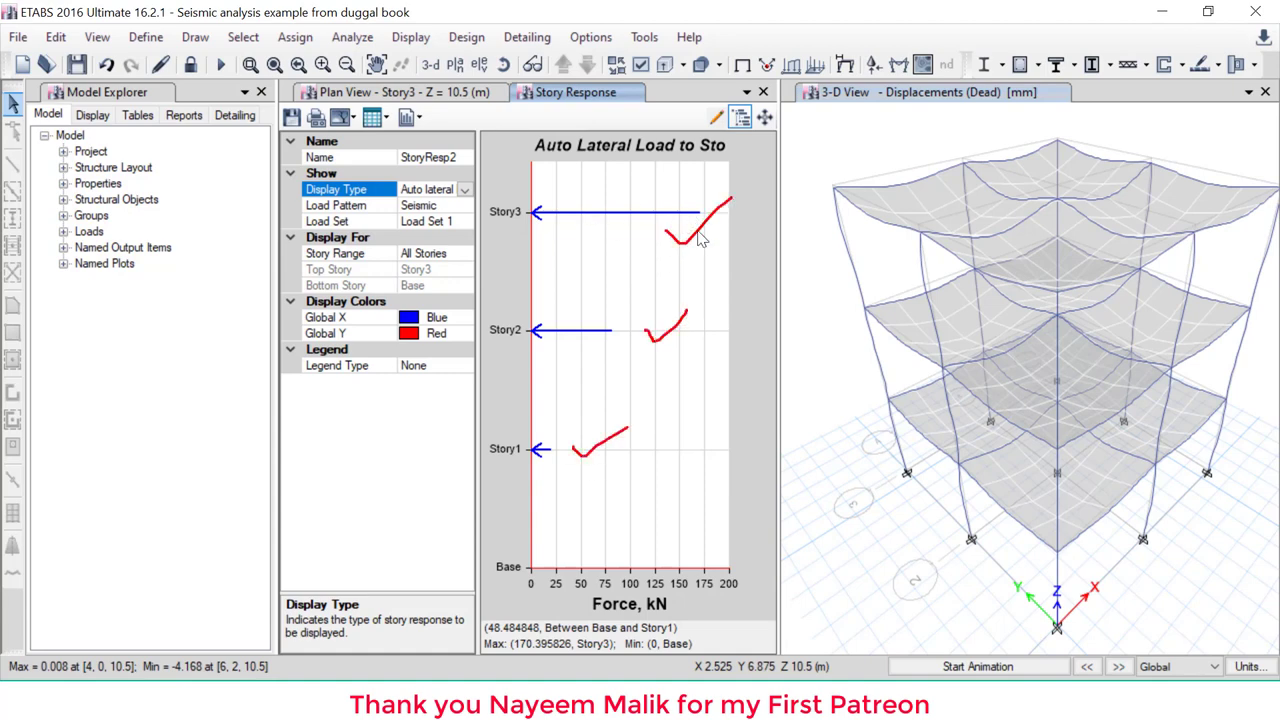
left_click_drag(697, 212, 699, 566)
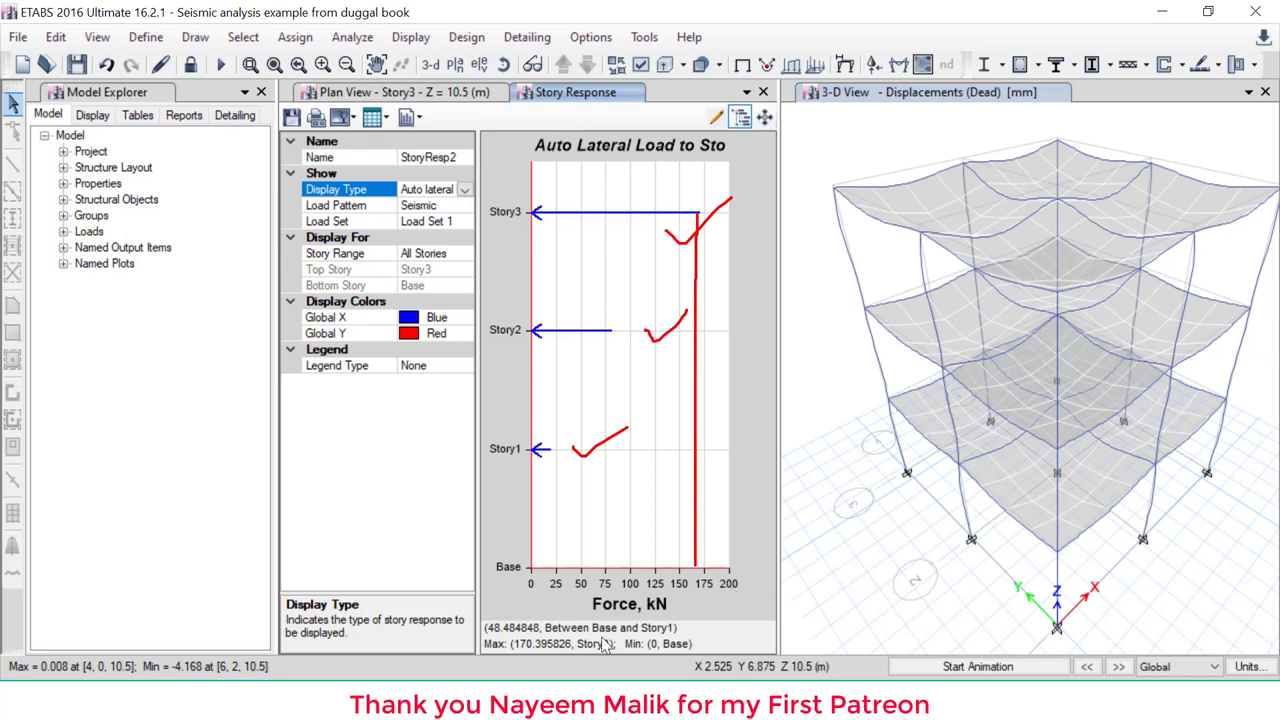
key("Escape")
key("alt+Tab")
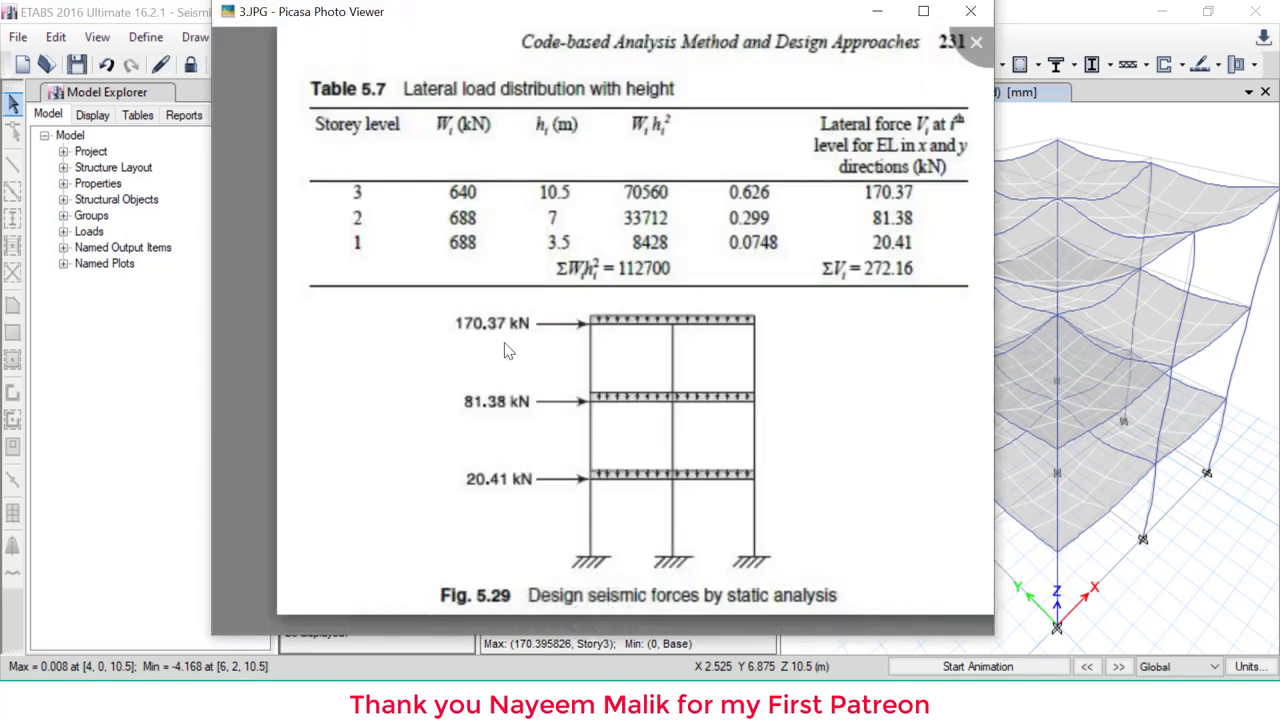
left_click(578, 652)
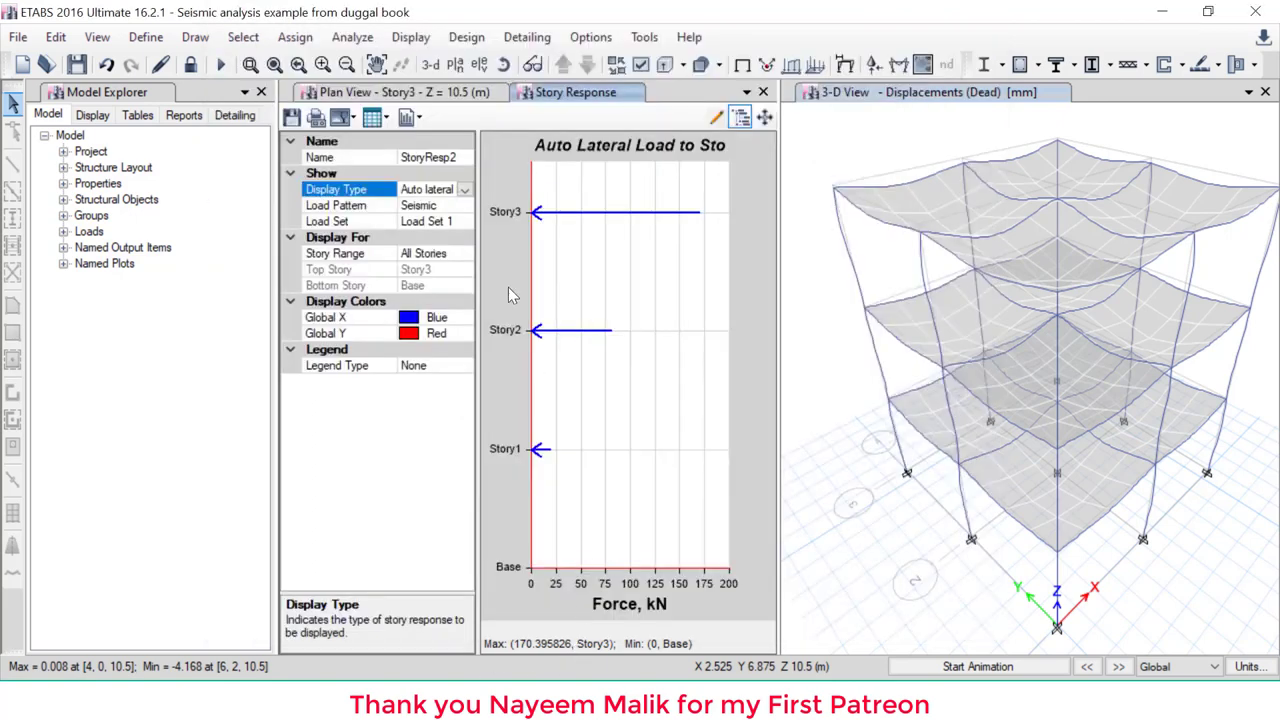
Show the story response plot's data as a table and place it beside the Picasa Photo Viewer window showing 3.JPG
left_click(386, 118)
left_click(386, 118)
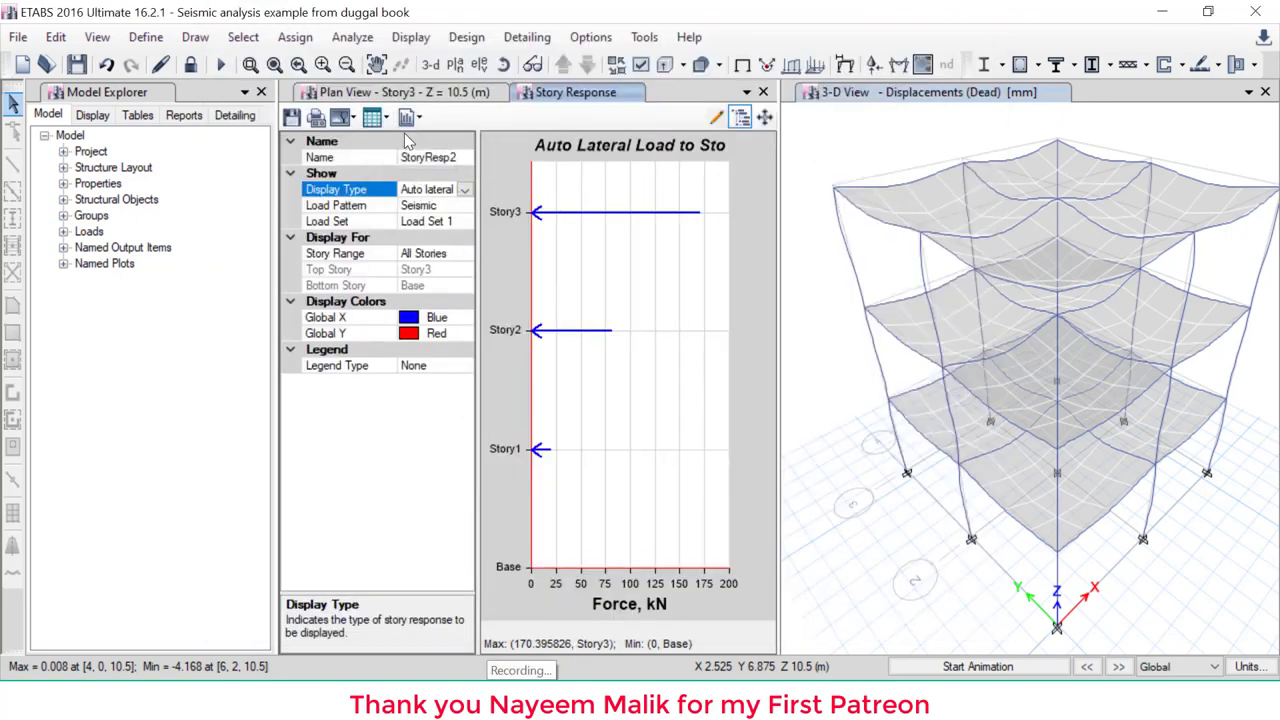
left_click(386, 118)
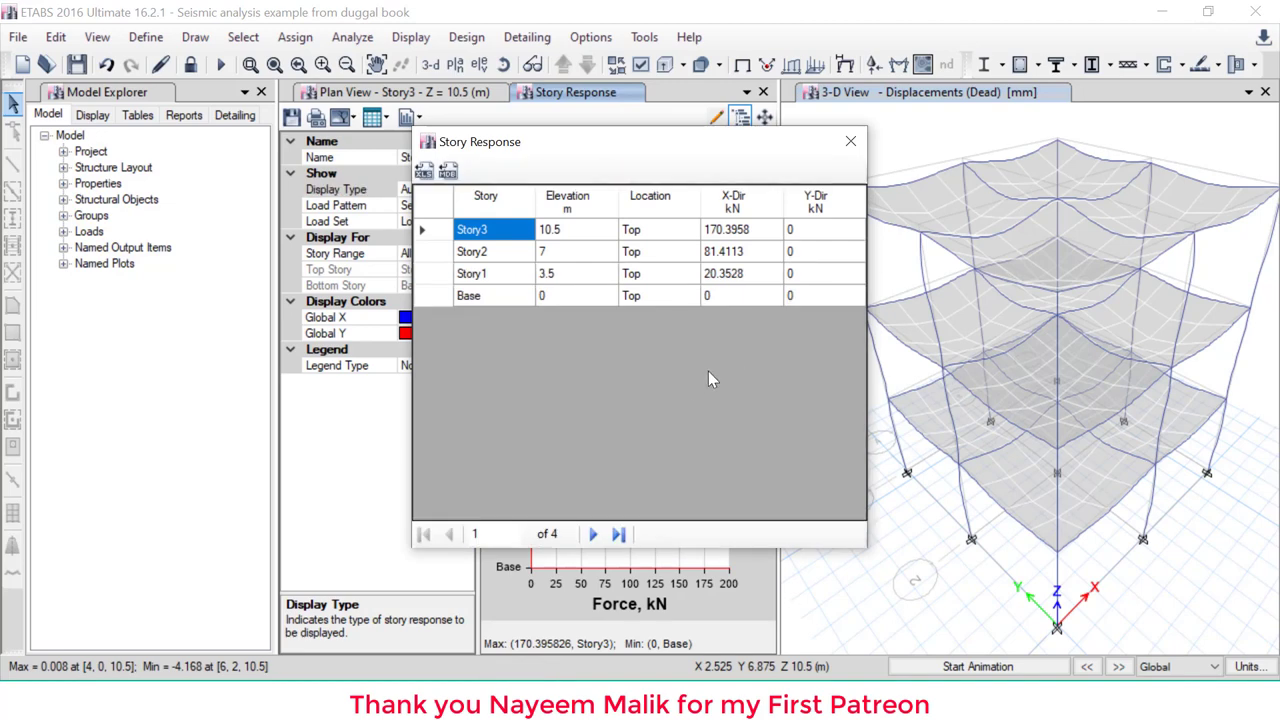
key("alt+Tab")
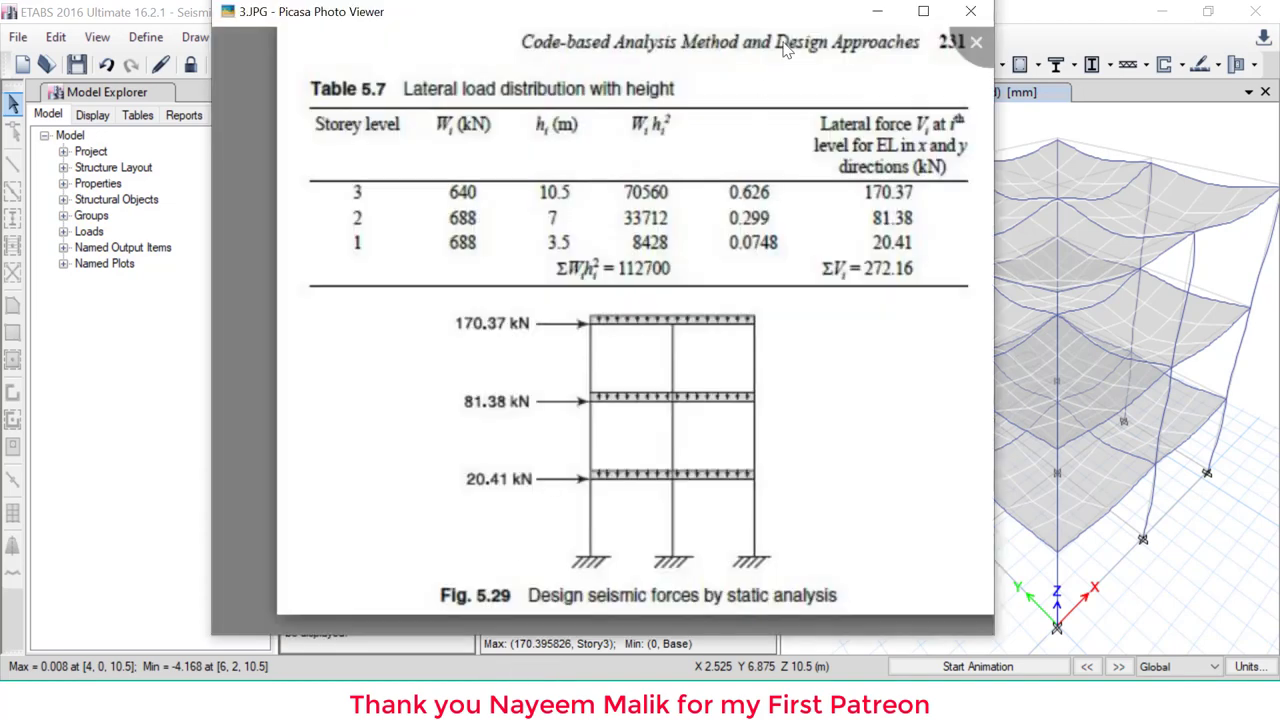
left_click_drag(718, 76, 340, 67)
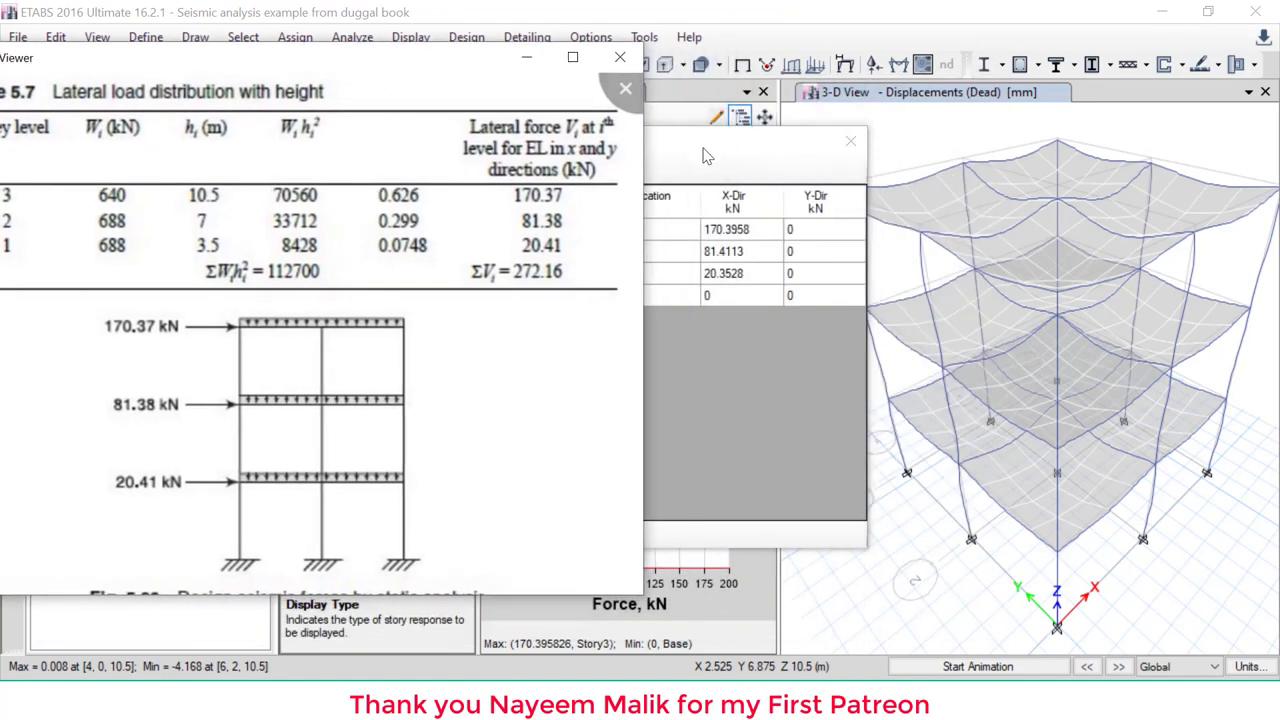
left_click_drag(707, 155, 1084, 141)
key("alt+Tab")
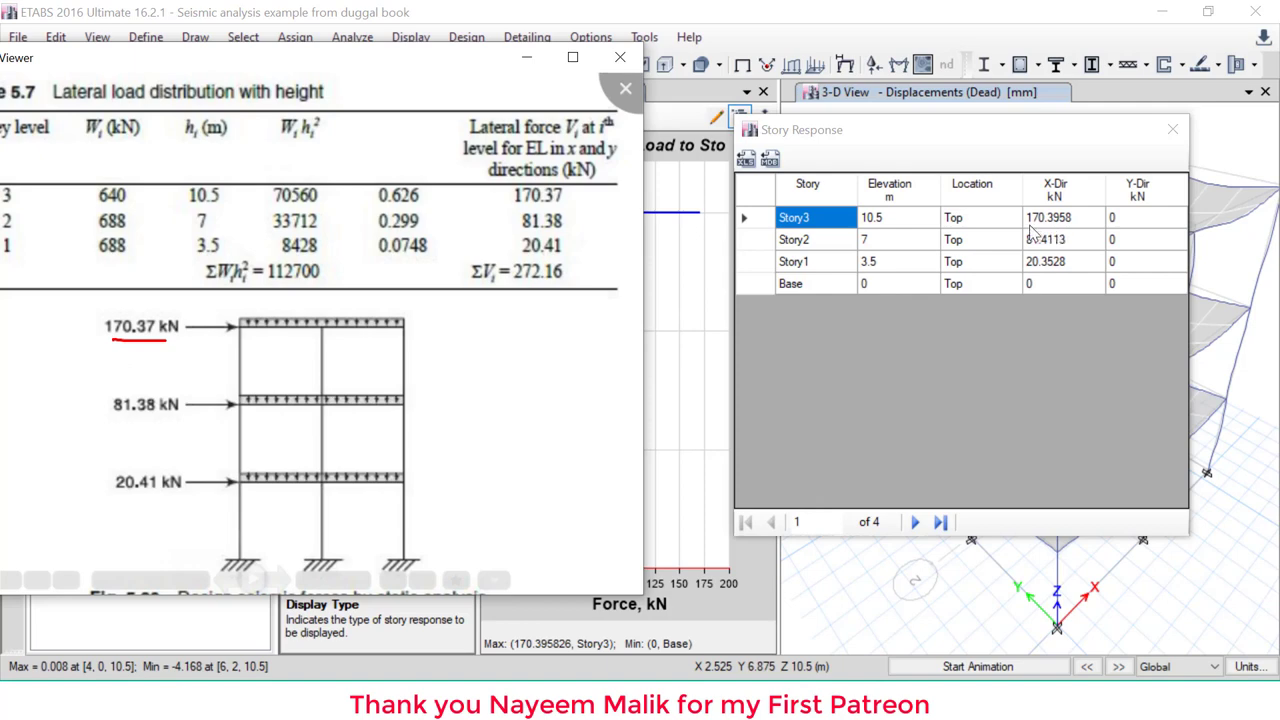
Compare the X-direction forces of Story3, Story2 and Story1 in the table with the book's design seismic forces in 3.JPG
left_click_drag(1025, 226, 1092, 226)
left_click_drag(105, 414, 183, 413)
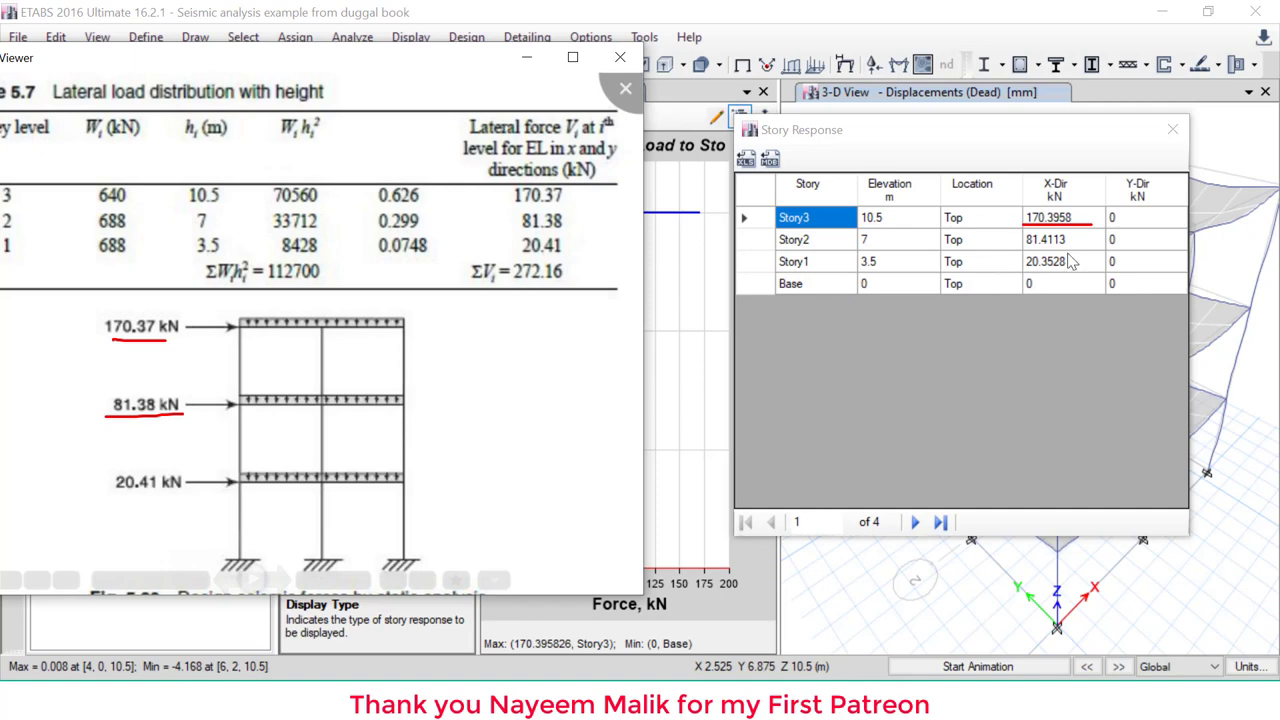
left_click_drag(1024, 247, 1067, 245)
left_click_drag(115, 501, 188, 500)
left_click_drag(1026, 269, 1064, 267)
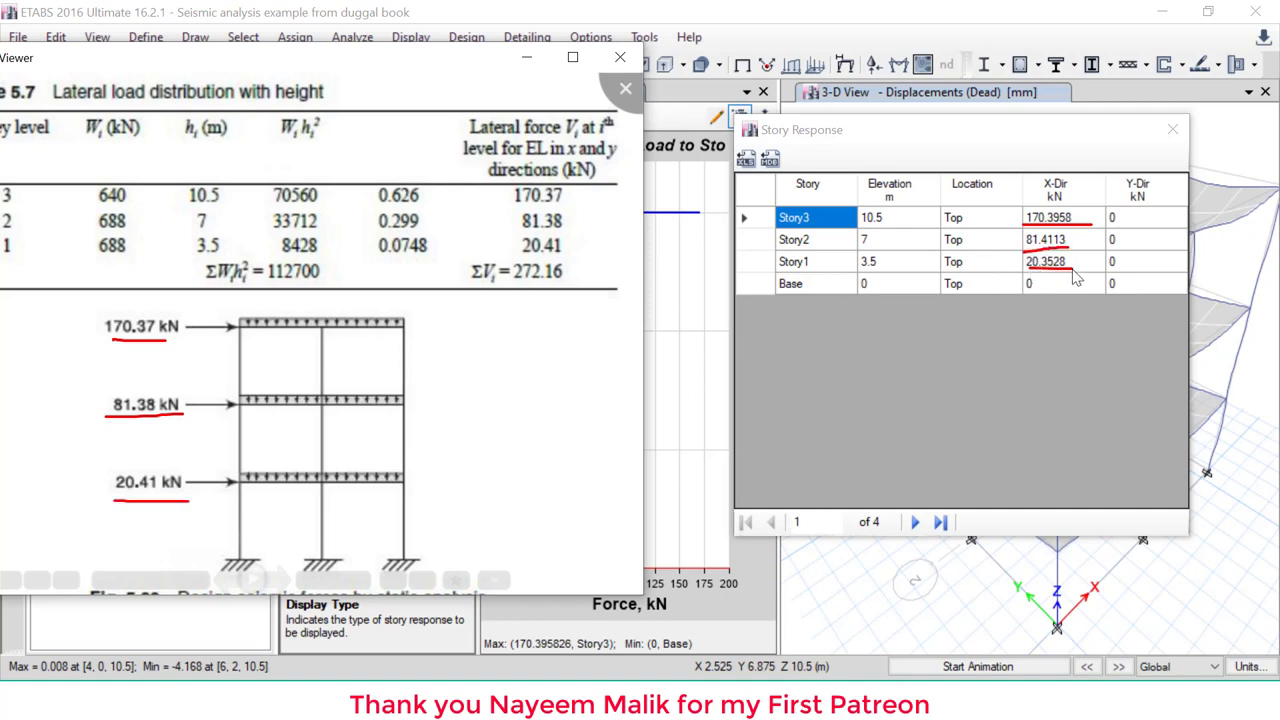
mouse_move(386, 270)
left_mouse_down()
mouse_move(124, 233)
mouse_move(90, 507)
left_mouse_up()
left_click_drag(172, 548, 350, 308)
mouse_move(400, 375)
left_mouse_down()
mouse_move(743, 290)
mouse_move(706, 330)
left_mouse_up()
mouse_move(1156, 196)
left_mouse_down()
mouse_move(786, 150)
mouse_move(898, 370)
left_mouse_up()
mouse_move(1005, 368)
left_mouse_down()
mouse_move(1166, 272)
mouse_move(1158, 204)
left_mouse_up()
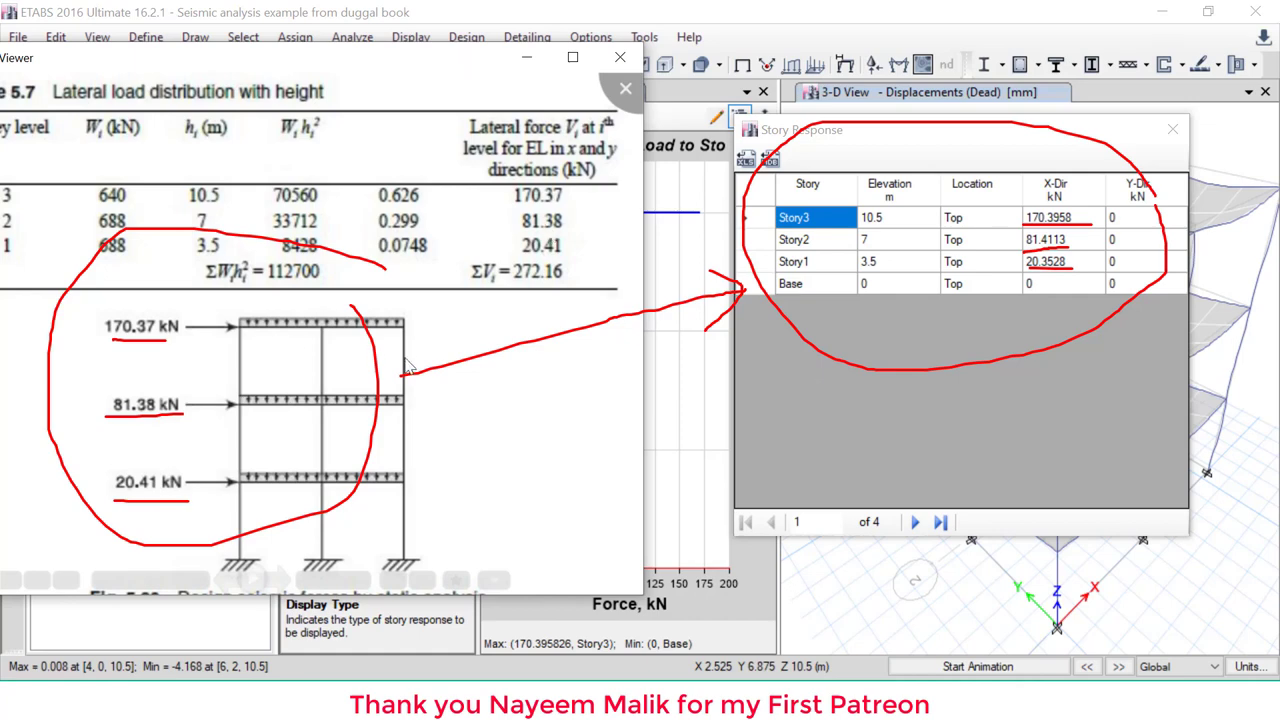
mouse_move(418, 411)
left_mouse_down()
mouse_move(456, 451)
mouse_move(526, 377)
left_mouse_up()
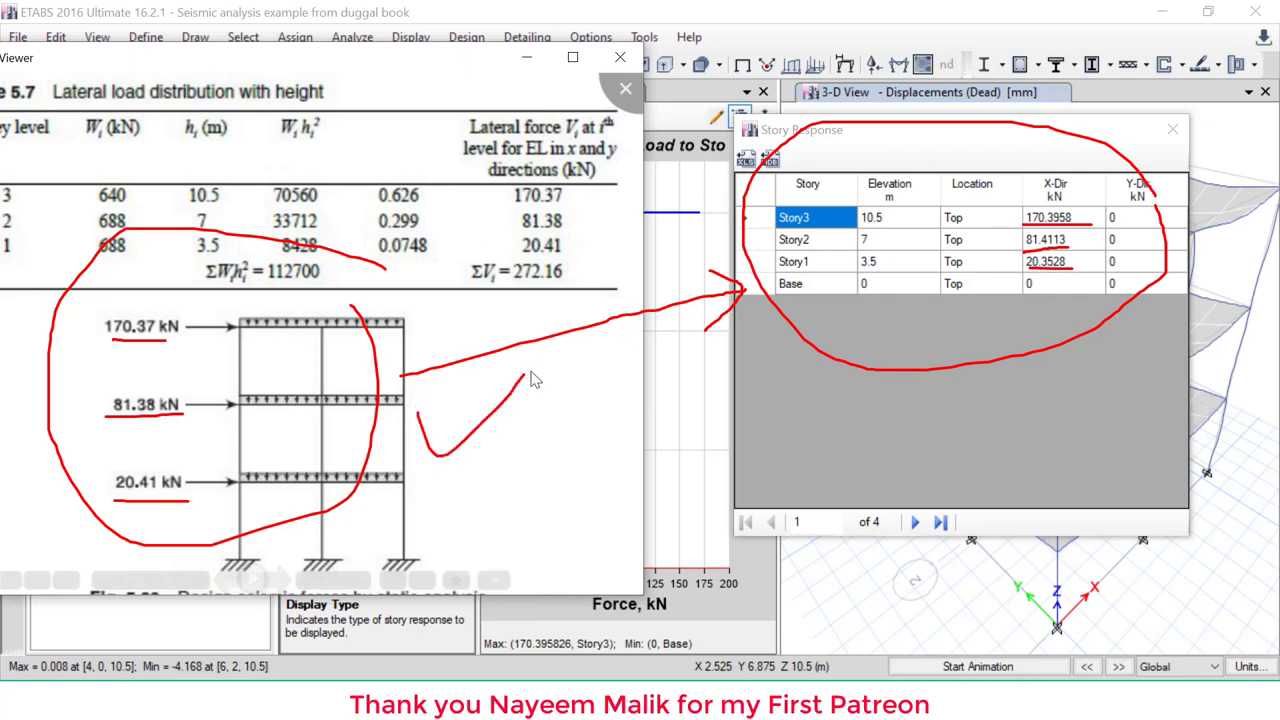
key("Escape")
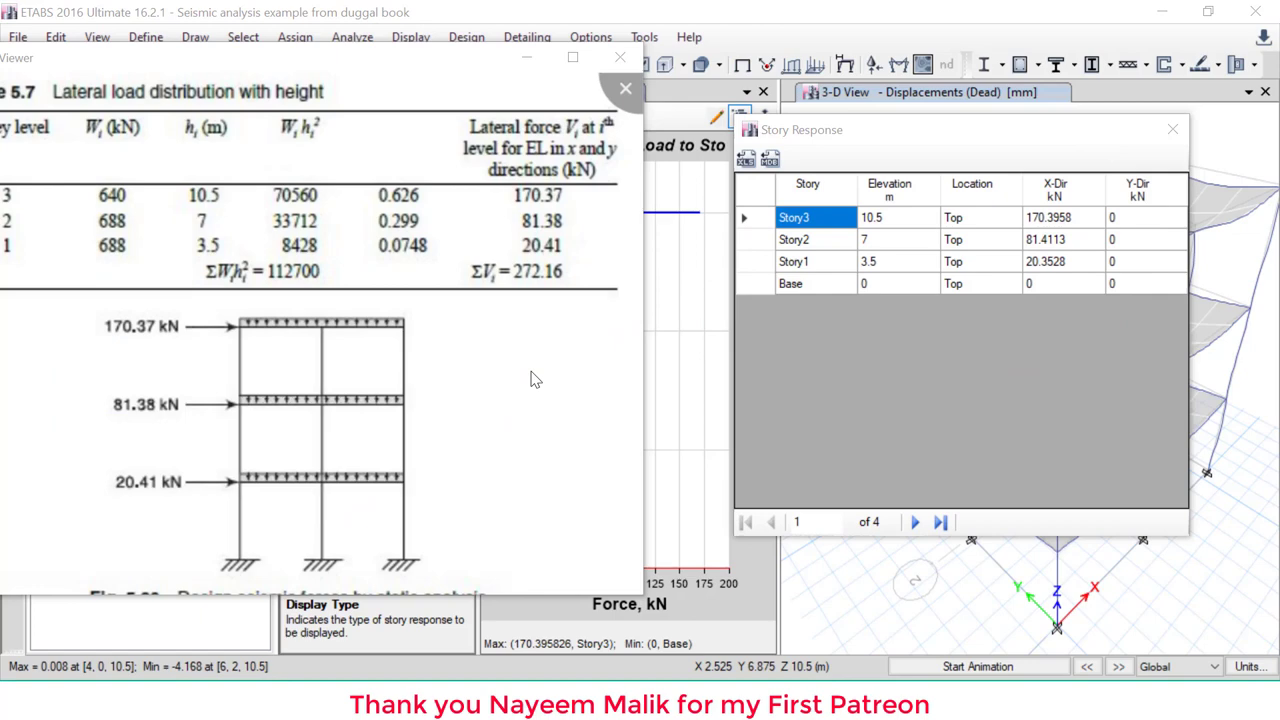
Minimize Picasa Photo Viewer and close the story response table in ETABS
left_click(527, 57)
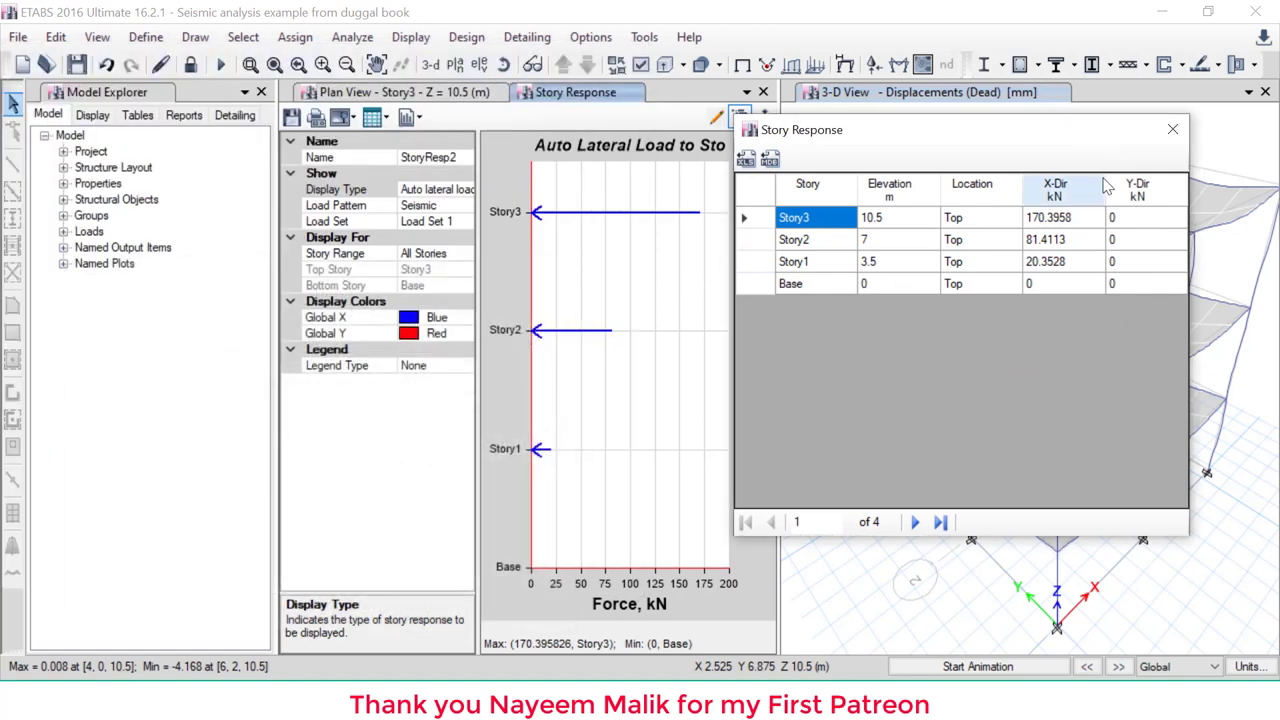
left_click_drag(1112, 135, 889, 149)
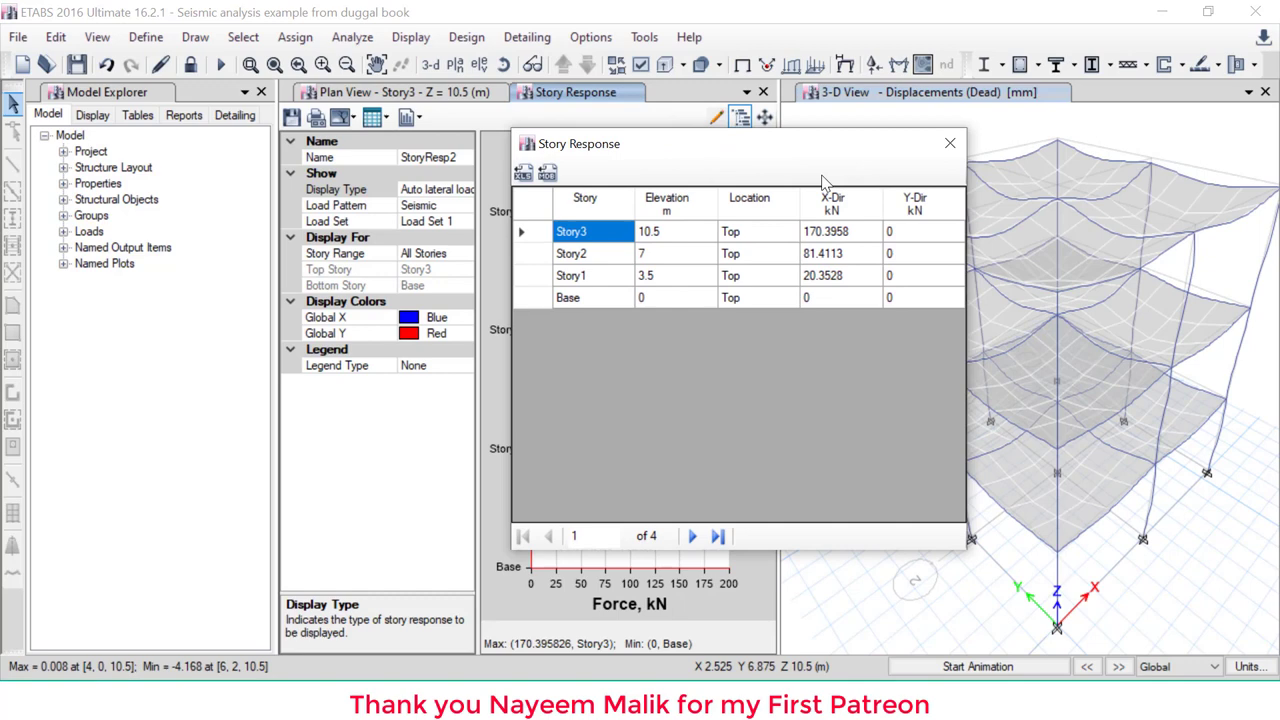
left_click(949, 146)
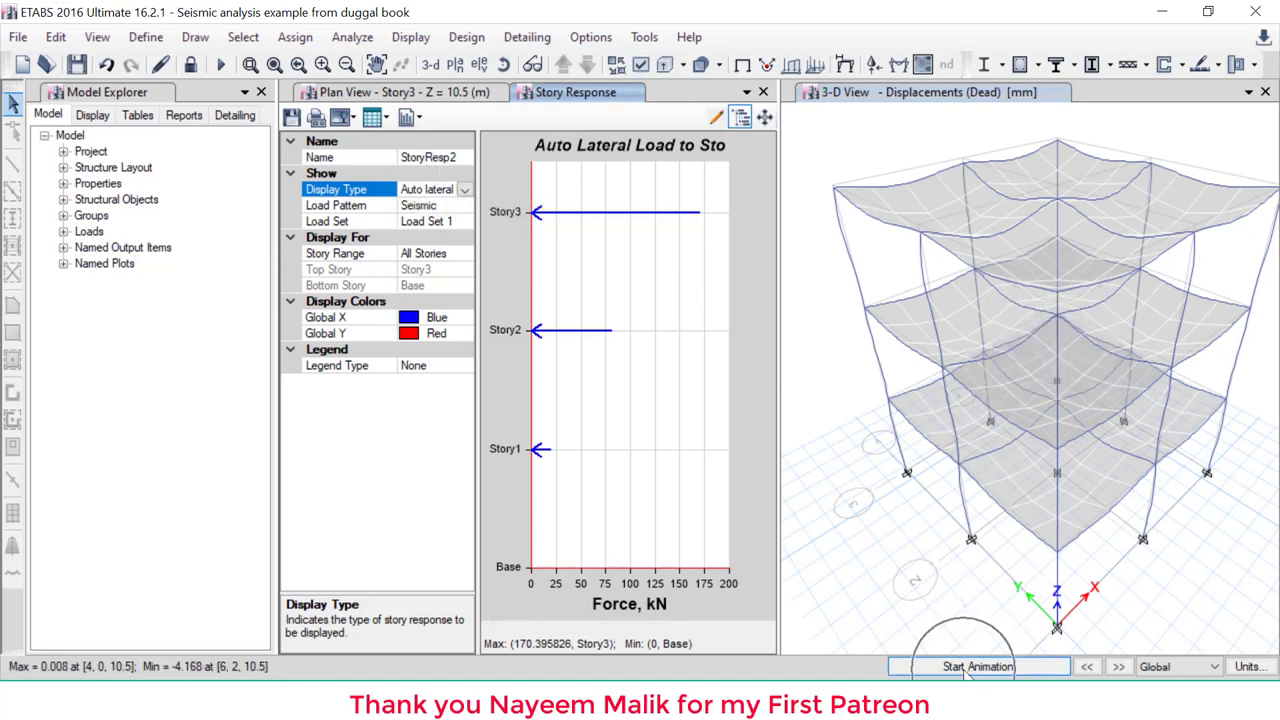
Play the animation of the Dead load displacements in the 3-D view and stop it
left_click(986, 650)
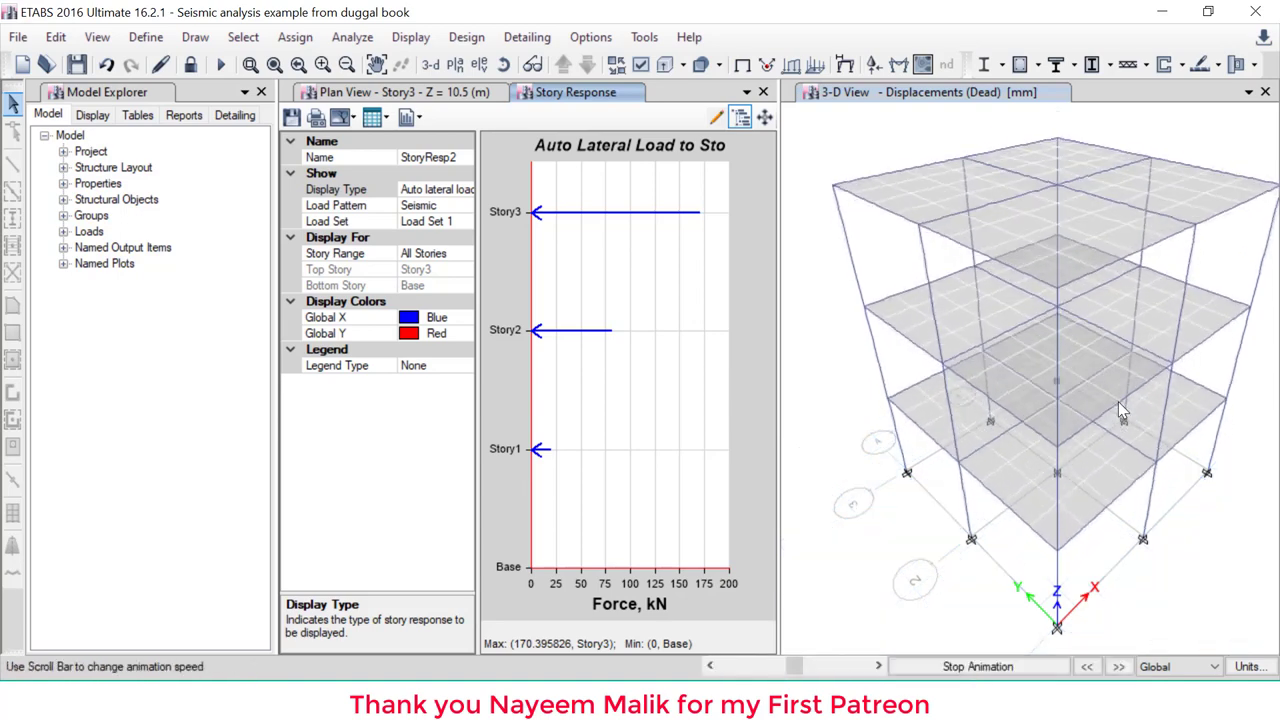
left_click(978, 666)
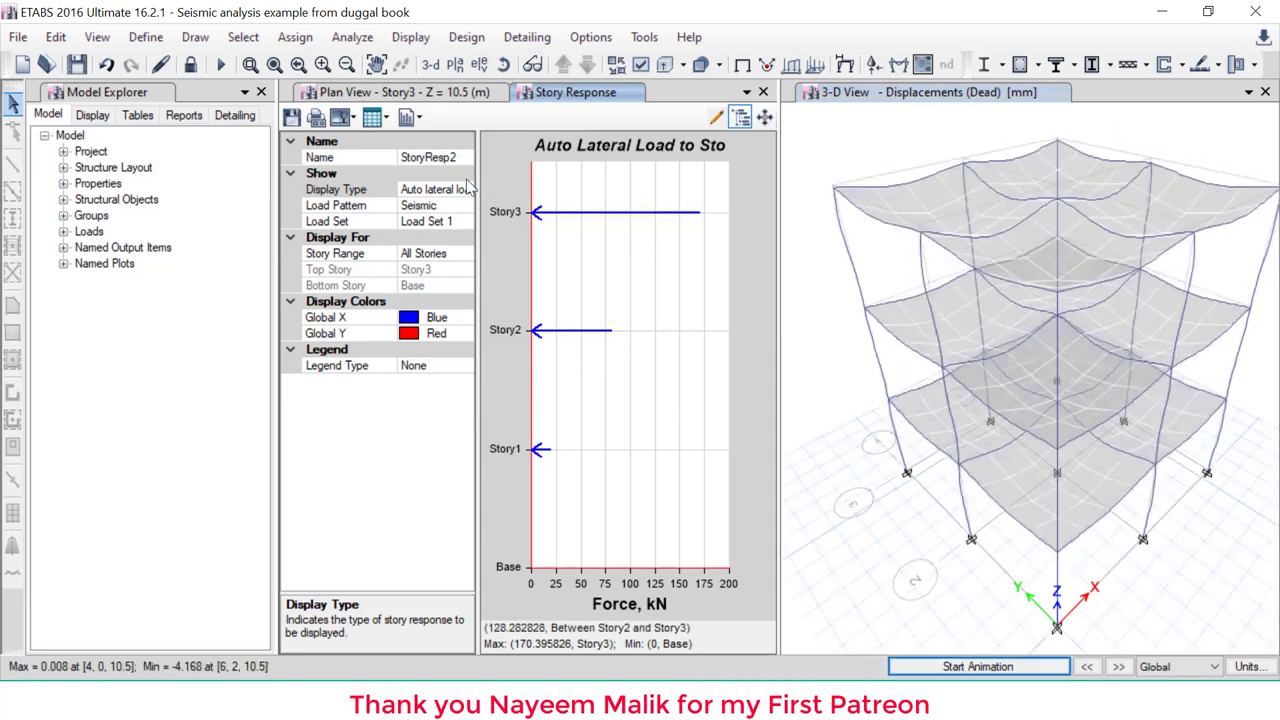
left_click(845, 66)
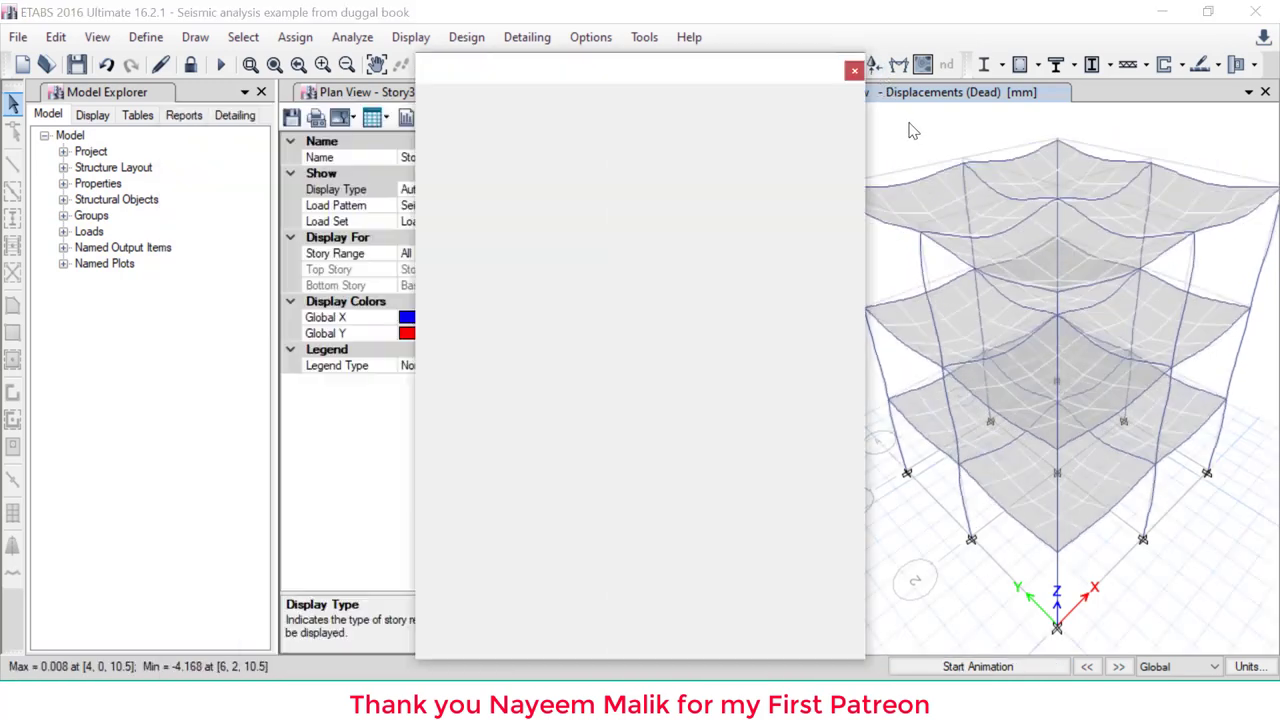
left_click(854, 70)
left_click(873, 64)
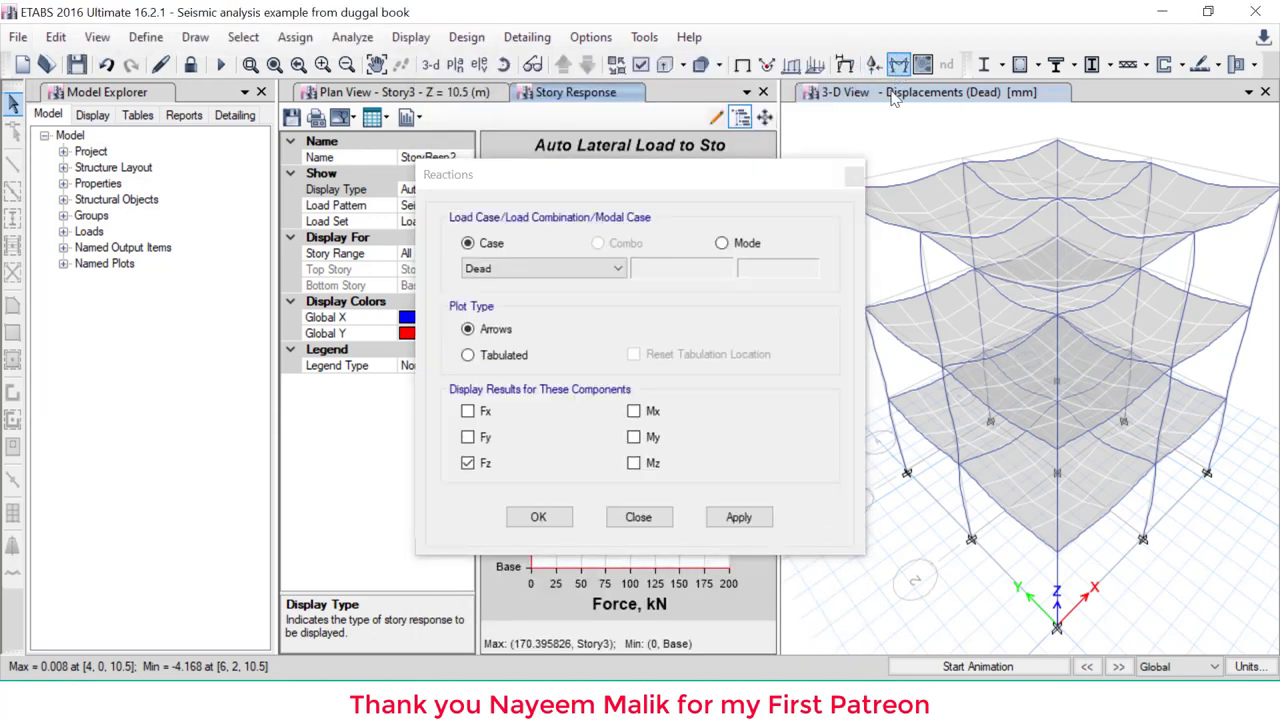
left_click(854, 175)
Display the filled Moment 3-3 diagram of the frames for the Dead case with automatic scaling and values at controlling stations
left_click(898, 66)
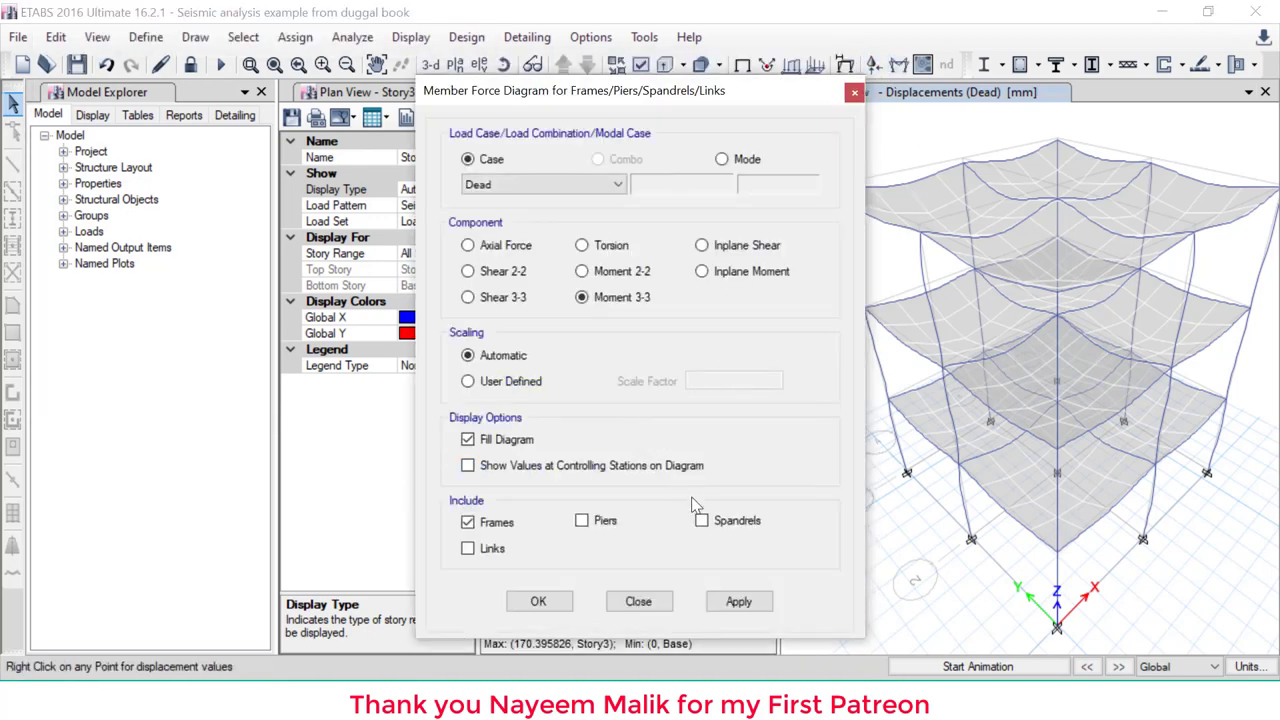
left_click(515, 383)
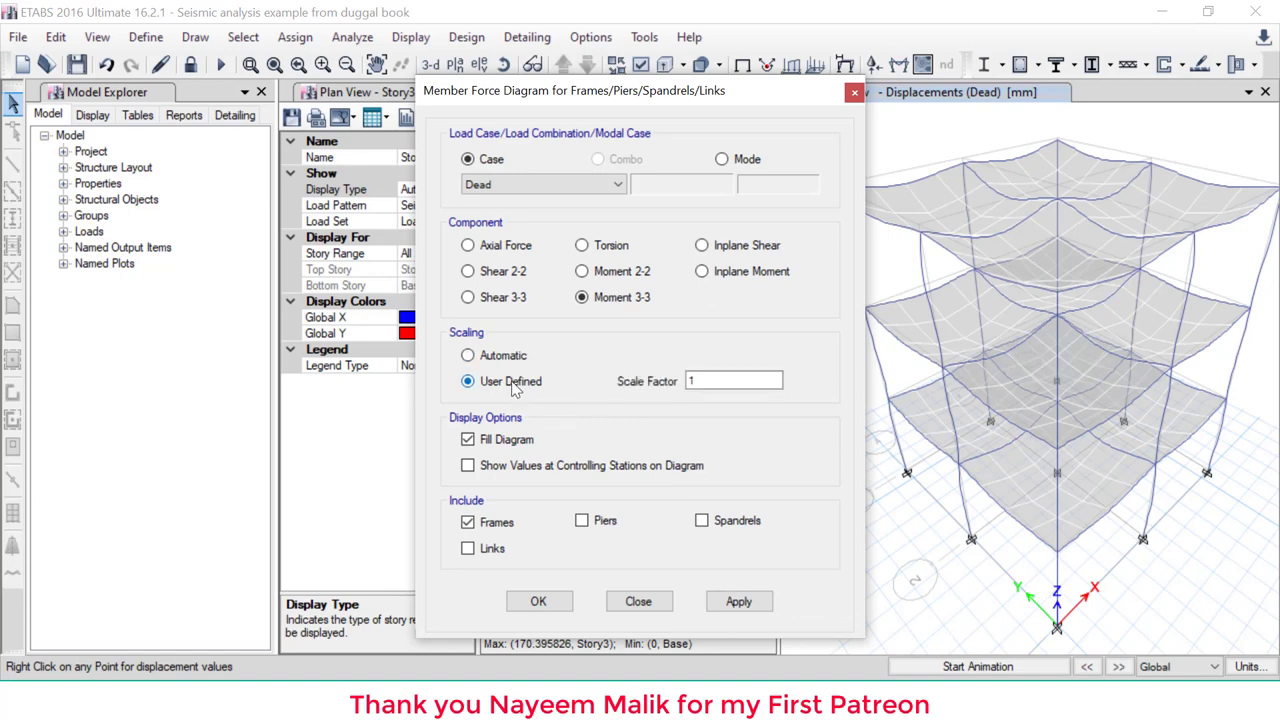
left_click(515, 358)
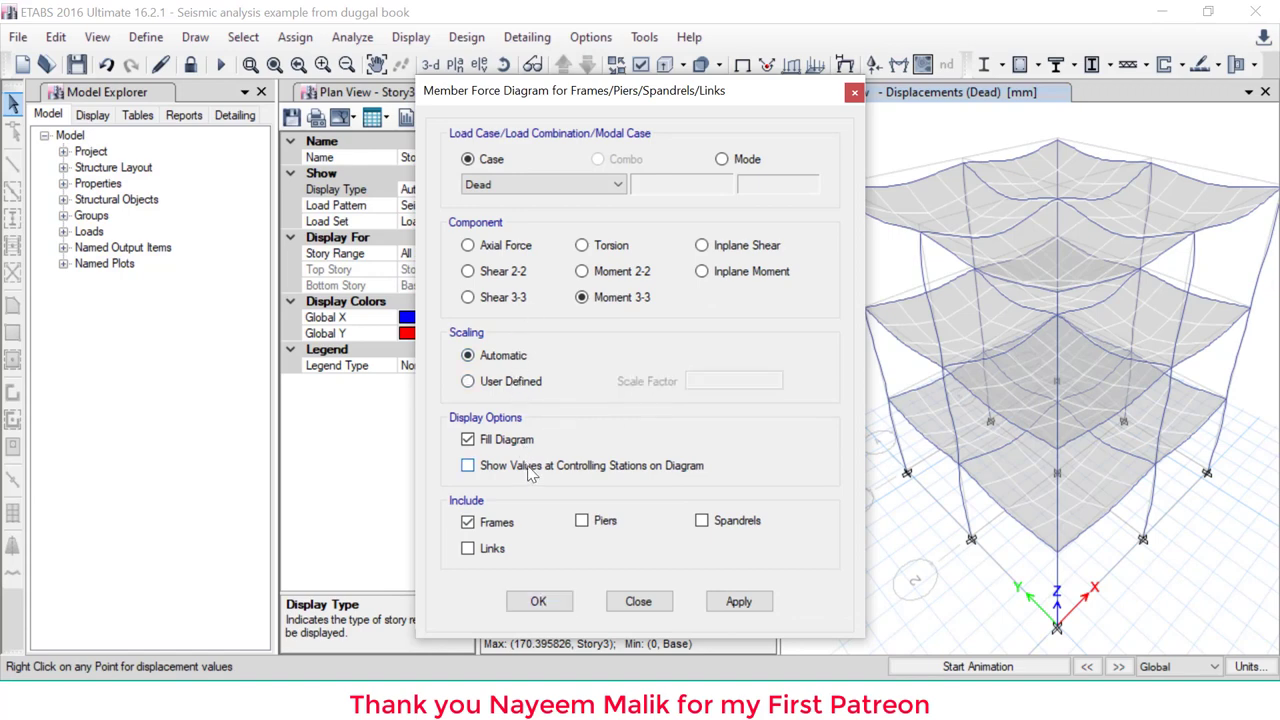
left_click(538, 602)
left_click(1082, 425)
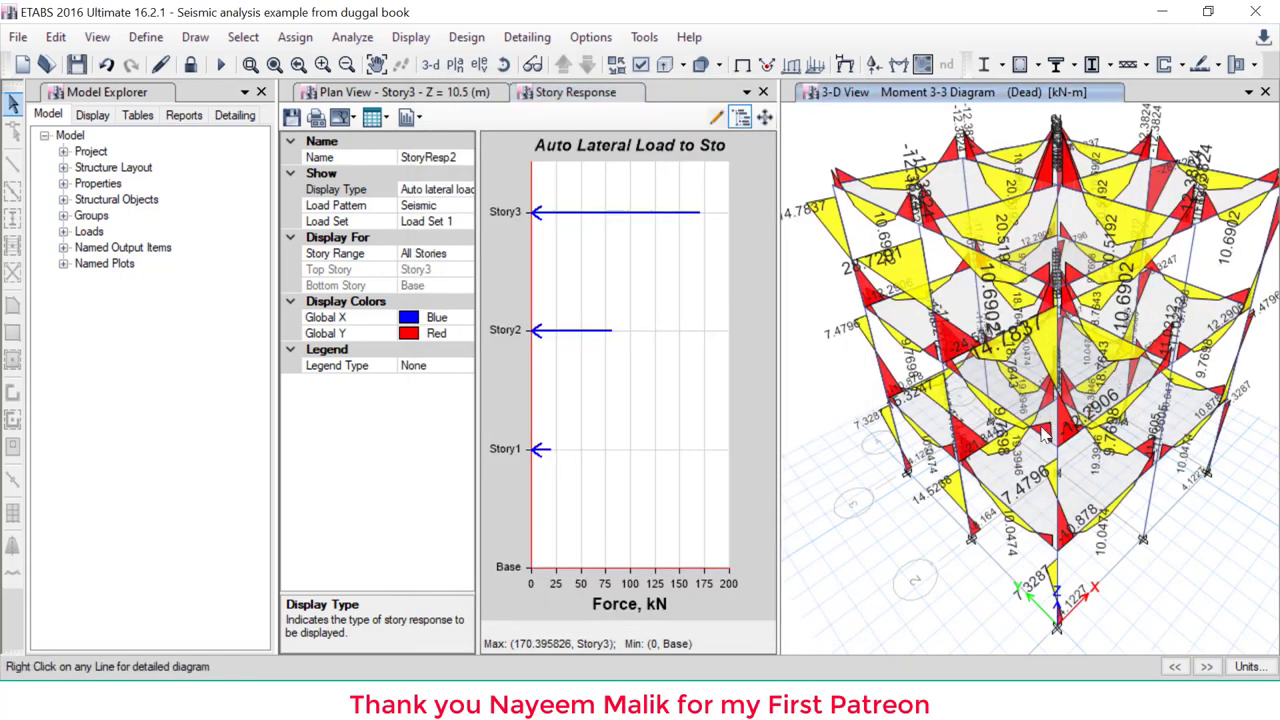